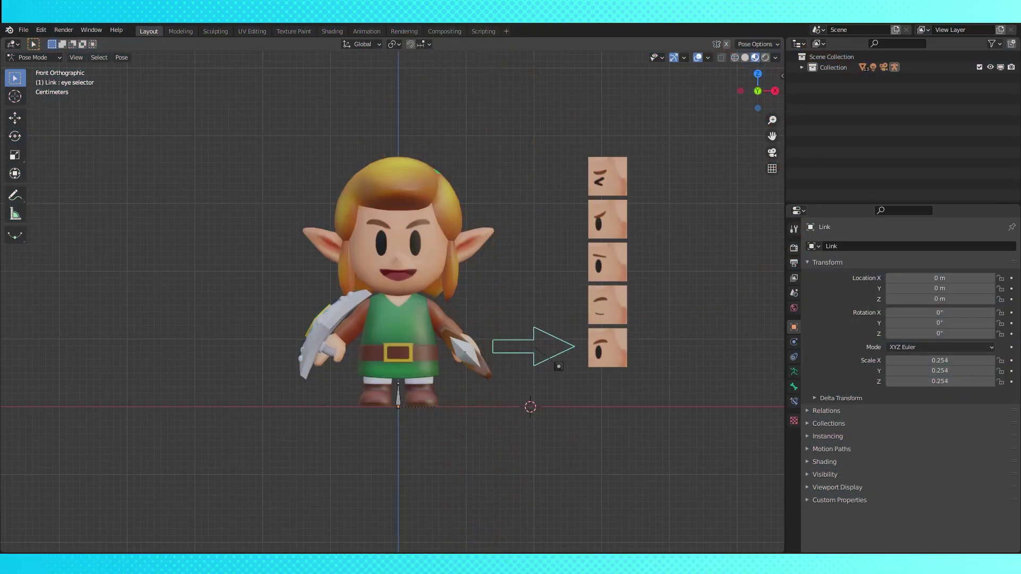
- Move the eye selector arrow up beside the topmost face texture, the one with squeezed-shut eyes
key(g)
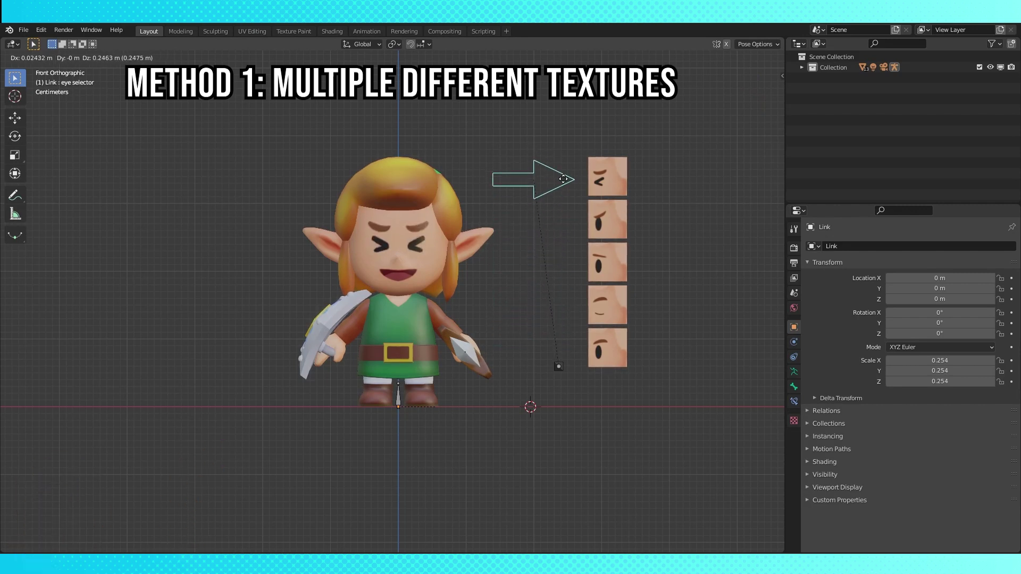
click(563, 179)
- Rotate the eye selector base bone clockwise and scale it down so the whole texture strip tilts and shrinks
click(558, 367)
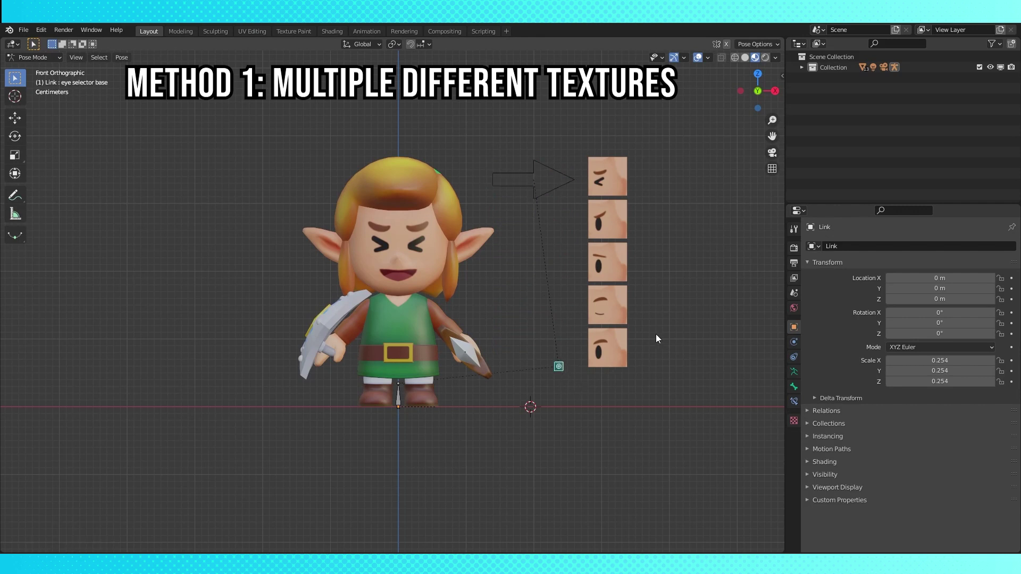
key(r)
click(668, 387)
key(s)
click(602, 362)
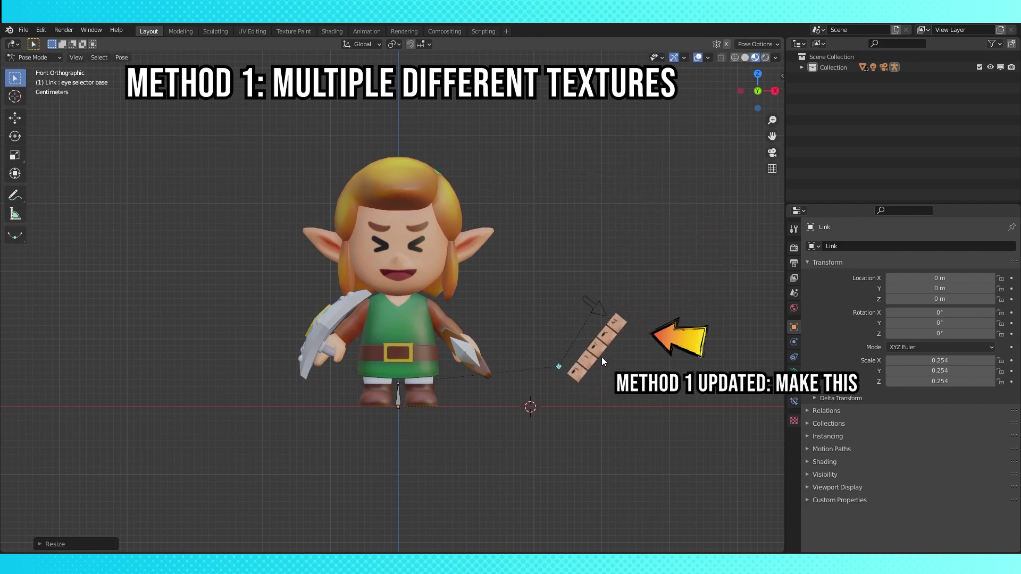
- Slide the eye selector arrow down along the tilted strip to a lower face texture
click(594, 308)
key(g)
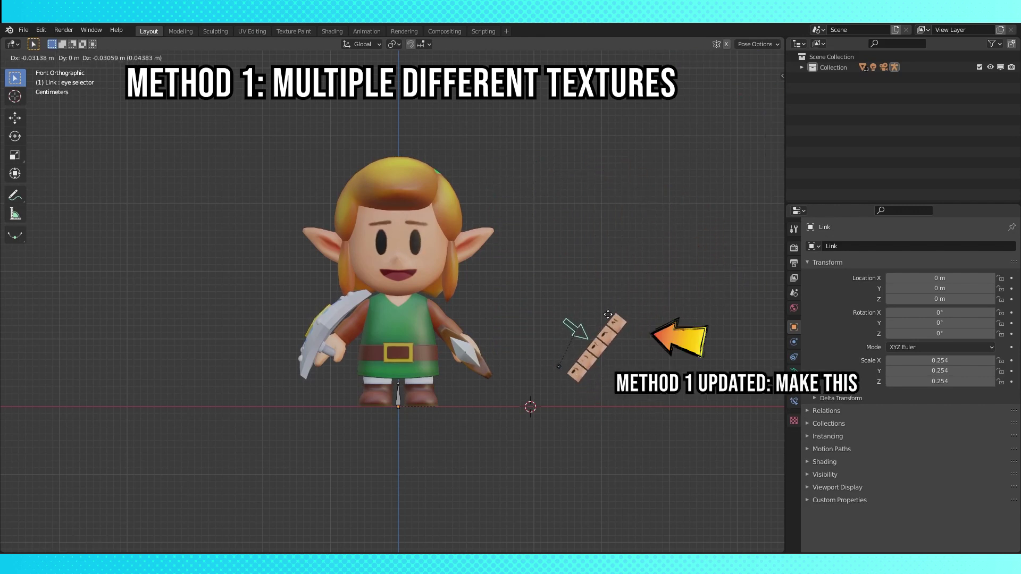
click(587, 338)
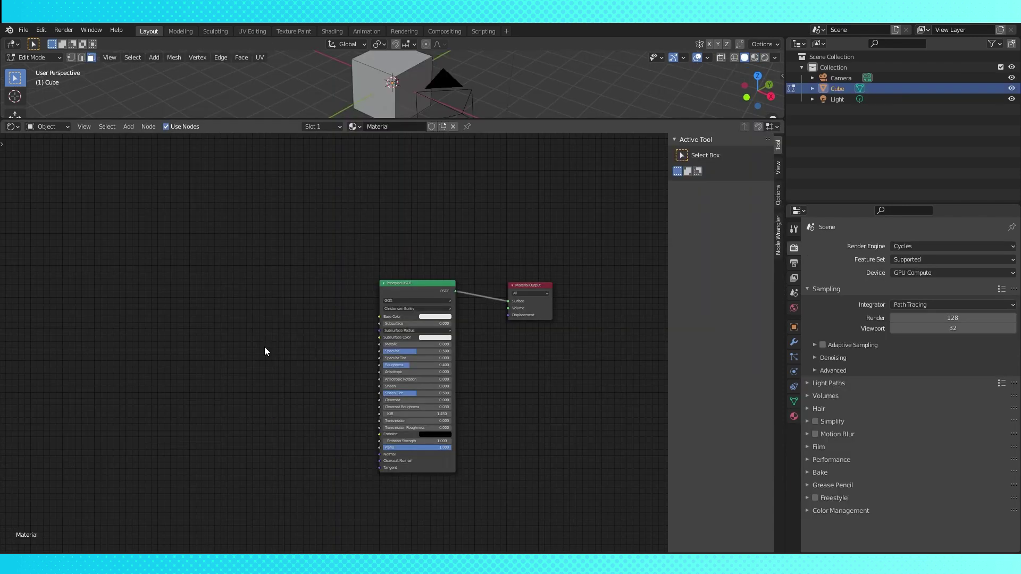
- Add an Image Texture node to the left of the Principled BSDF in the cube's material
key(shift+a)
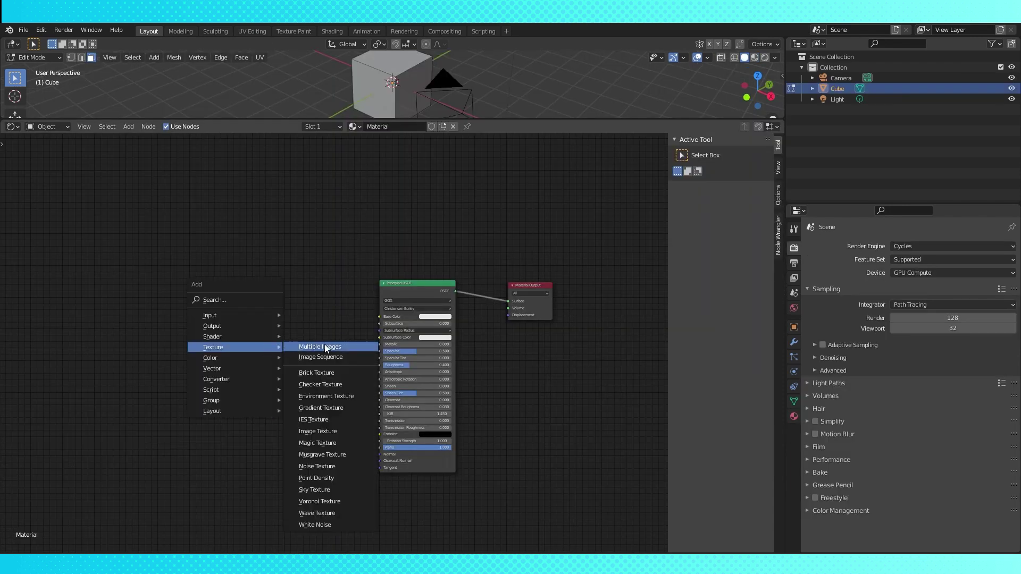
click(317, 429)
click(294, 327)
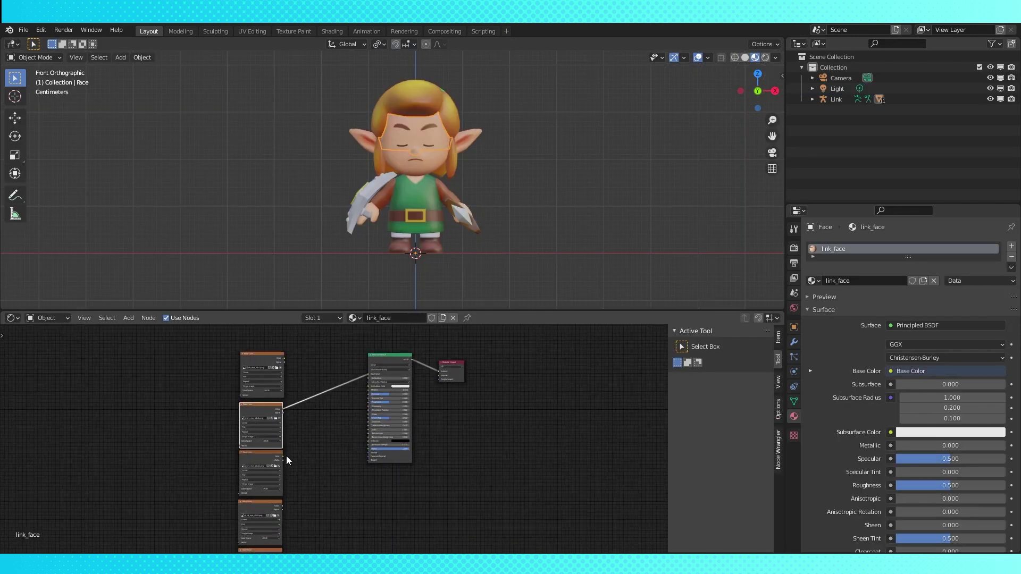
- Connect the face textures one after another to the Principled BSDF's Base Color, ending with the topmost texture
drag(284, 456, 368, 374)
scroll(340, 431, down, 4)
middle_drag(339, 439, 337, 401)
drag(298, 443, 361, 347)
drag(298, 478, 359, 351)
scroll(358, 351, up, 5)
middle_drag(313, 340, 334, 467)
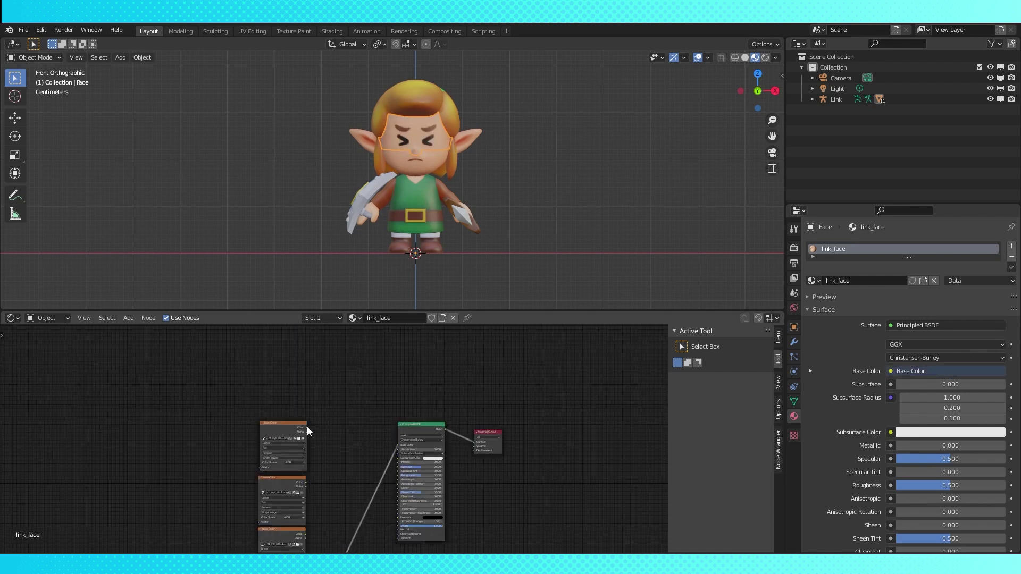
drag(307, 426, 397, 445)
- Collapse the first two face texture nodes and stack them to the left of the Principled BSDF
drag(277, 430, 250, 430)
scroll(249, 430, up, 2)
click(217, 419)
click(249, 484)
drag(257, 484, 226, 462)
middle_drag(295, 515, 304, 414)
scroll(305, 414, down, 3)
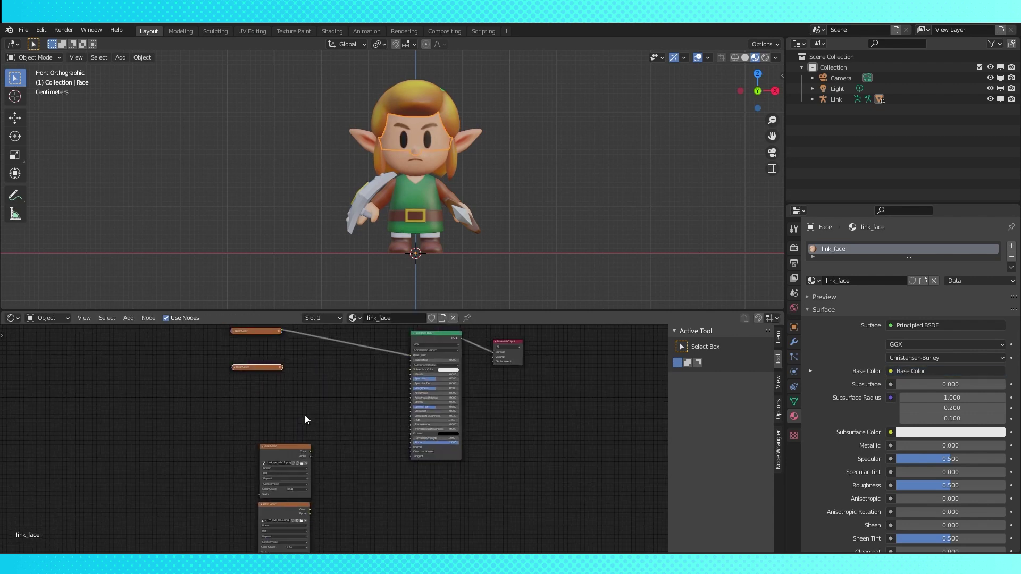
- Collapse the remaining three face texture nodes and line them up under the first two
click(272, 446)
drag(283, 446, 258, 400)
click(272, 495)
drag(281, 495, 257, 424)
middle_drag(256, 425, 251, 379)
click(267, 497)
drag(279, 499, 252, 402)
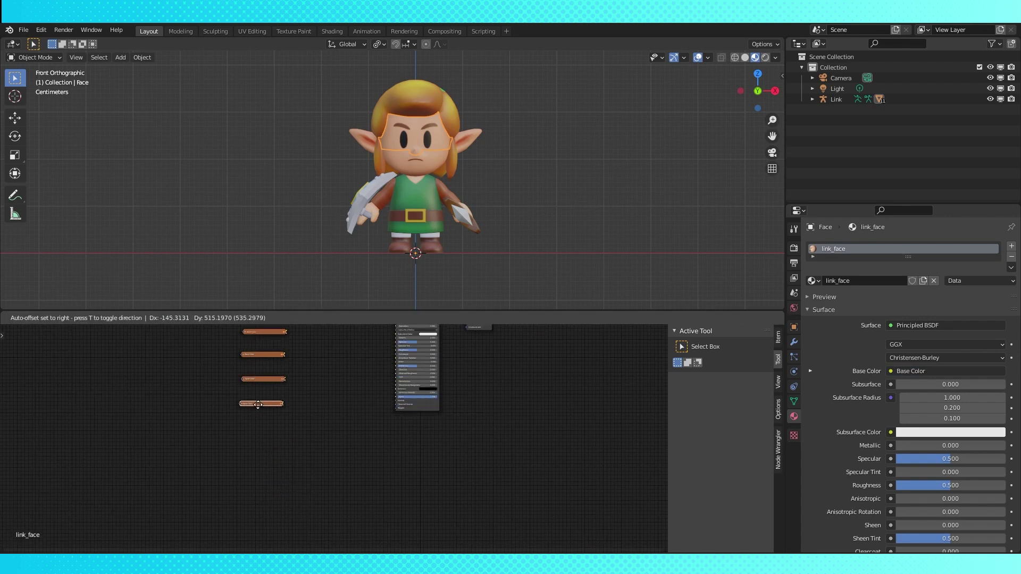
- Insert a MixRGB node between the top face texture and Base Color, and connect the second texture to Color2
middle_drag(326, 348, 329, 477)
scroll(330, 477, up, 3)
key(shift+a)
mouse_move(330, 477)
mouse_move(298, 496)
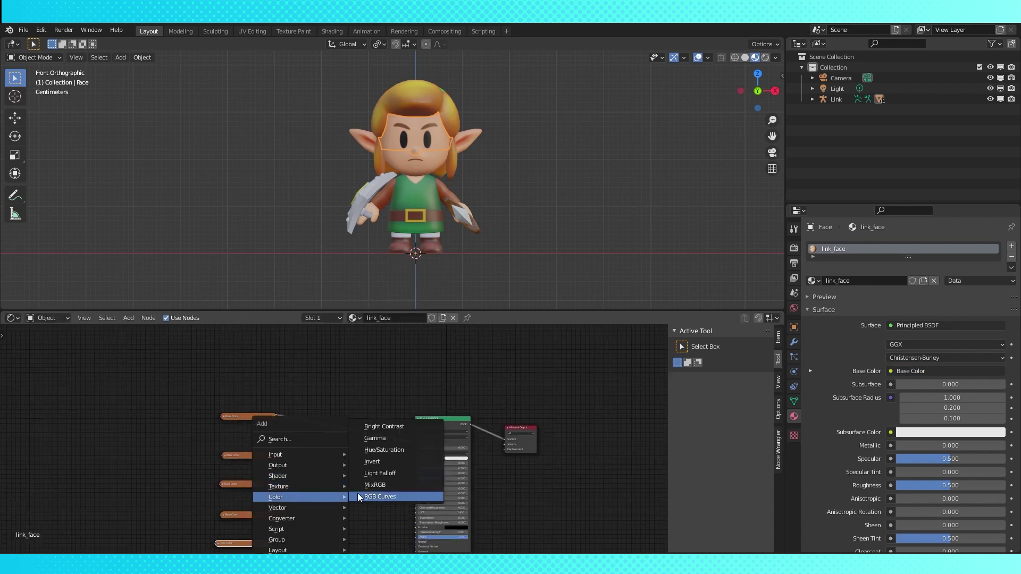
click(375, 485)
click(305, 407)
scroll(291, 431, up, 1)
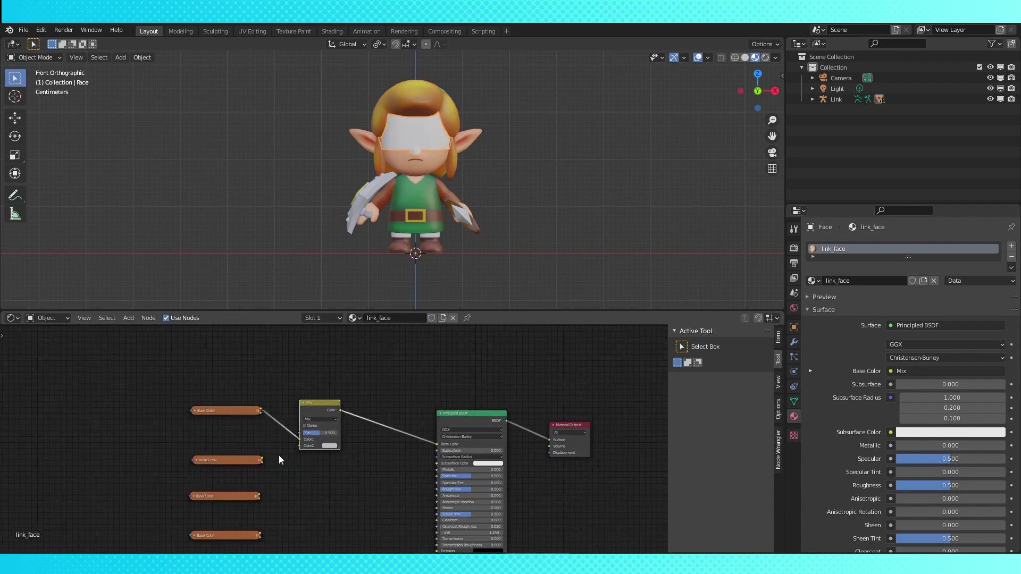
drag(261, 460, 301, 445)
- Raise the Mix node's Fac to its maximum and shift the Mix node and face textures left to free space
middle_drag(337, 464, 321, 413)
mouse_move(310, 391)
mouse_down()
mouse_move(293, 391)
mouse_move(330, 391)
mouse_up()
drag(200, 367, 200, 400)
scroll(252, 403, down, 7)
drag(231, 366, 322, 431)
drag(319, 394, 236, 396)
drag(264, 451, 240, 451)
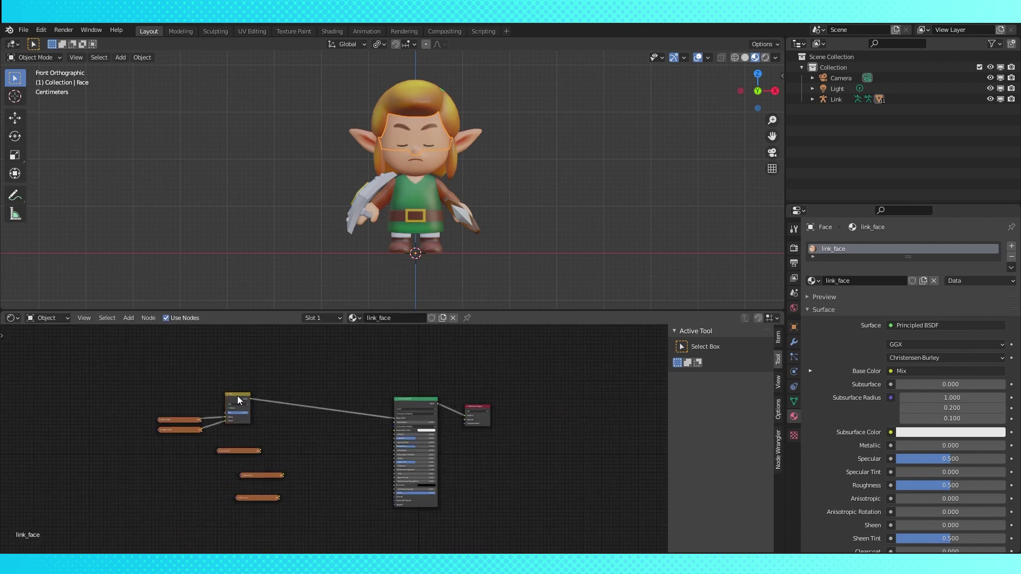
- Chain three copies of the Mix node before the Principled BSDF, connecting the third, fourth and fifth face textures to their Color2 inputs
key(shift+d)
click(284, 395)
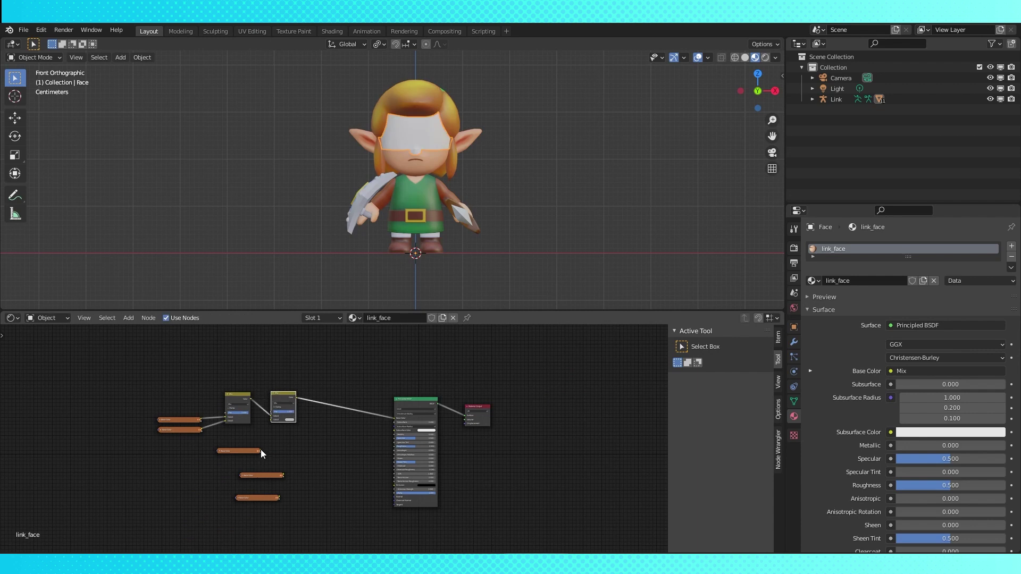
drag(260, 451, 276, 398)
key(shift+d)
click(356, 393)
drag(283, 475, 311, 418)
key(shift+d)
click(356, 402)
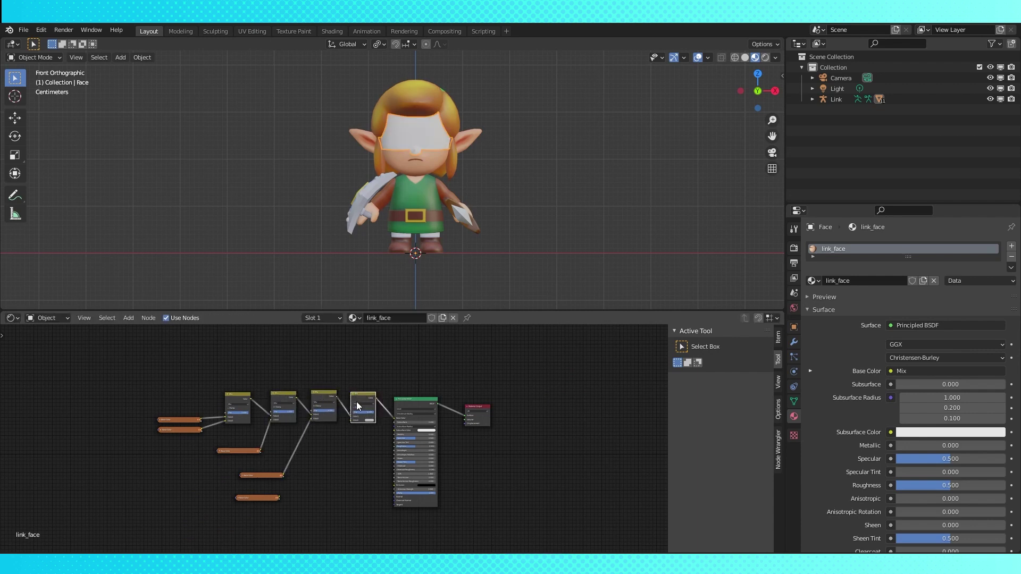
drag(278, 498, 350, 404)
- Set the Fac of the Mix nodes to 0 and line up the lower face textures under the first two
scroll(351, 420, up, 1)
click(333, 409)
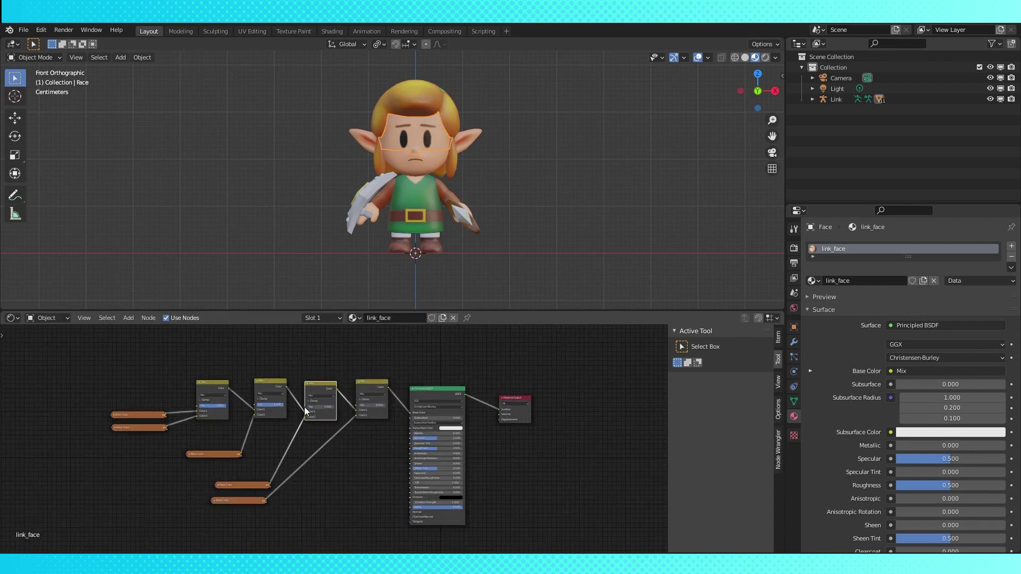
drag(279, 404, 197, 405)
drag(224, 454, 249, 517)
drag(248, 487, 143, 460)
- Add a Value node above and to the left of the face texture nodes
middle_drag(233, 439, 328, 485)
scroll(328, 484, down, 2)
key(shift+a)
mouse_move(194, 359)
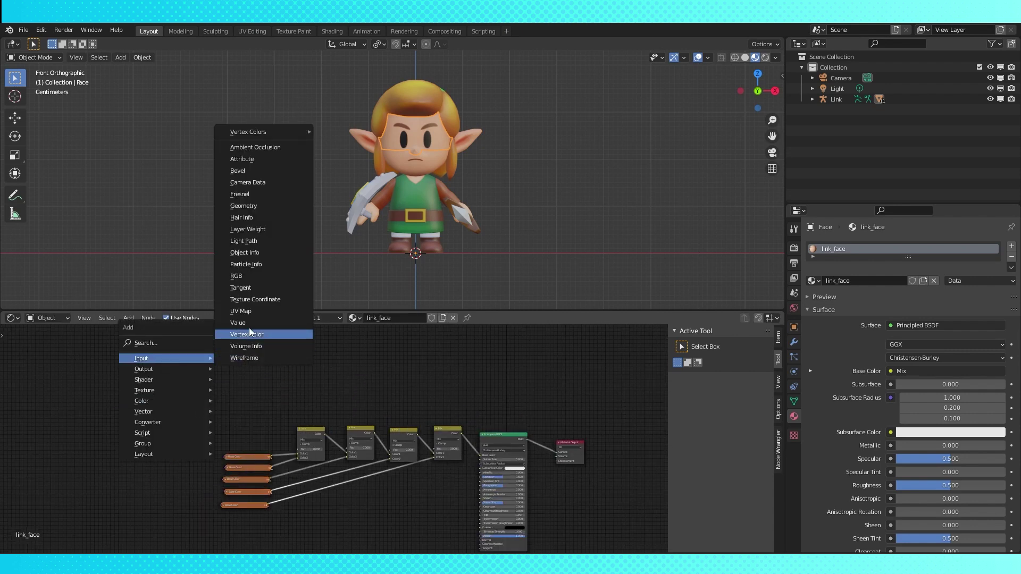
click(241, 323)
- Add a Math node in Add mode fed by the Value node, with its second value set to 0
key(shift+a)
mouse_move(179, 467)
click(259, 395)
click(204, 361)
scroll(159, 355, up, 4)
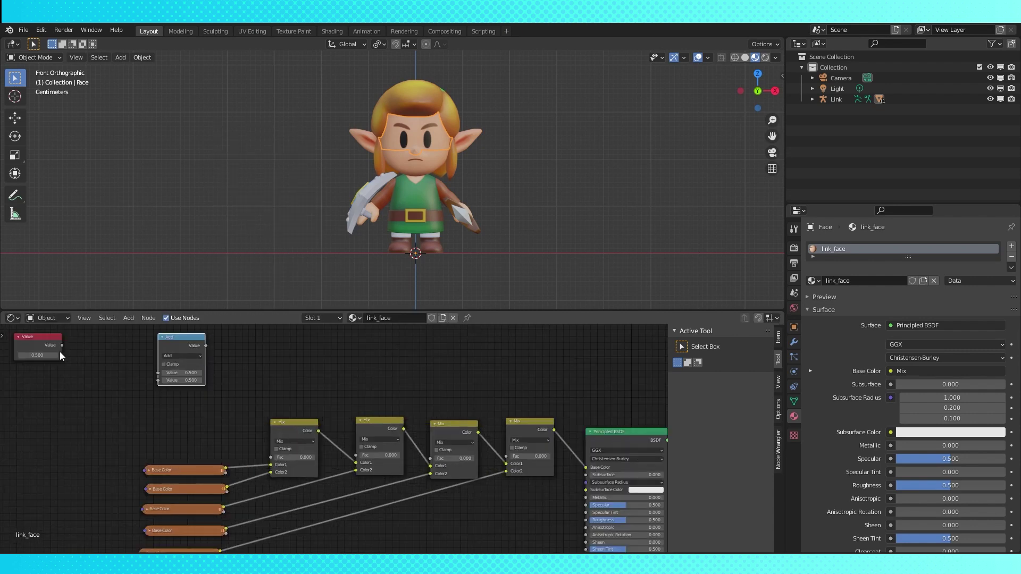
drag(61, 345, 168, 377)
scroll(205, 377, down, 2)
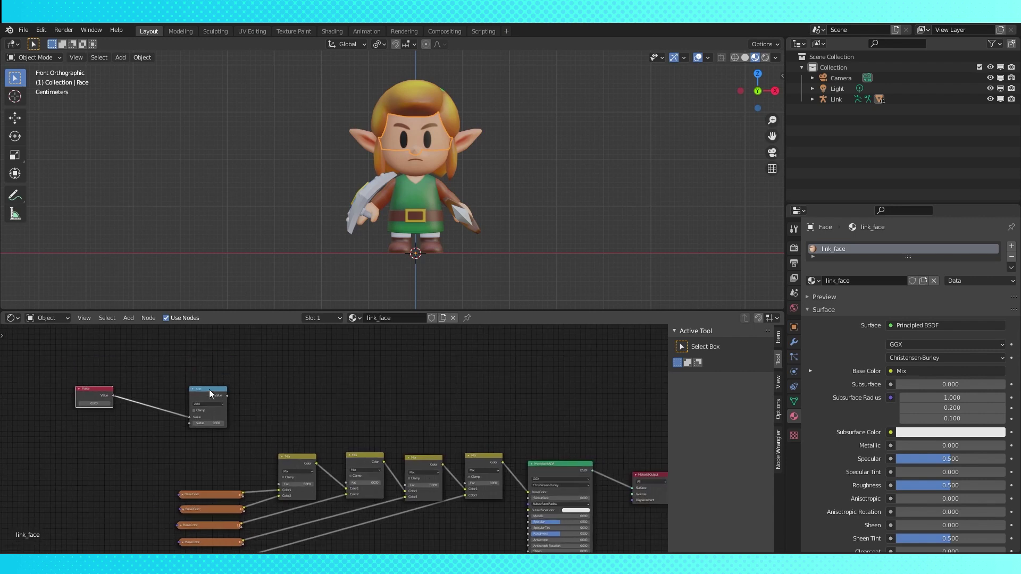
double_click(210, 417)
- Duplicate the Math node to the right and set the copy's operation to Greater Than
key(shift+d)
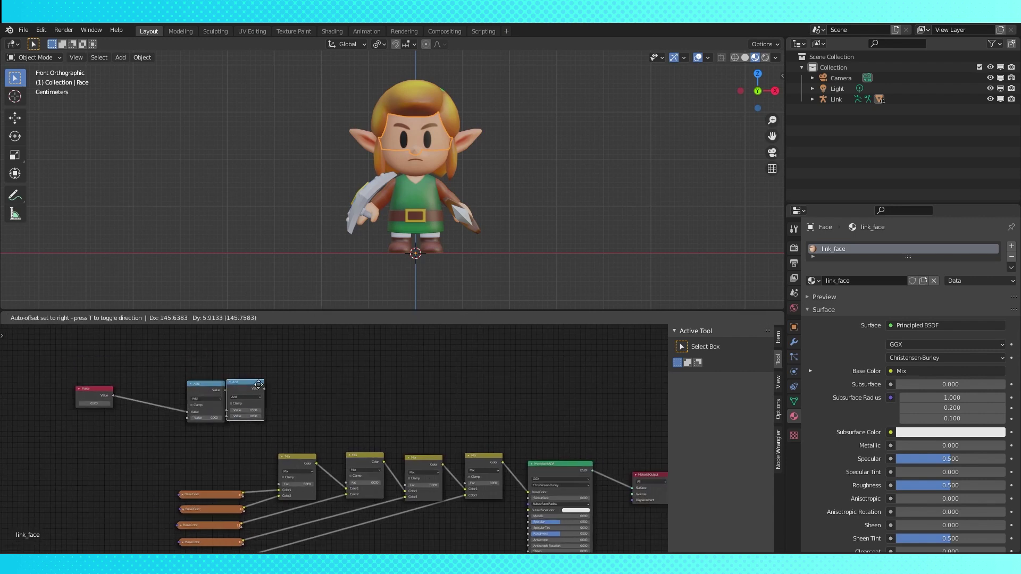
click(284, 379)
scroll(284, 379, up, 2)
click(256, 365)
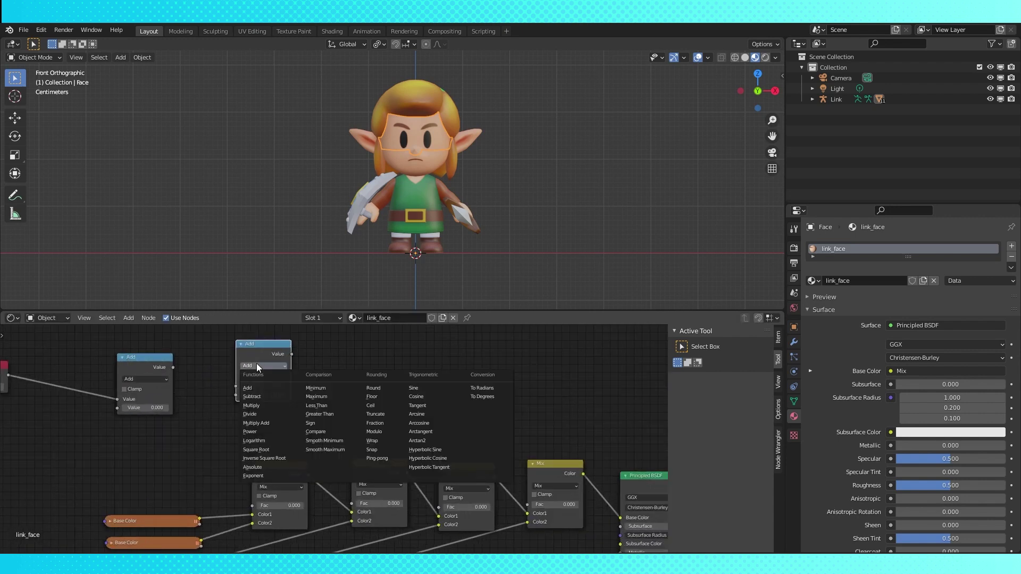
click(334, 413)
- Make three more copies of the Greater Than node, placed in a row above the Mix nodes
scroll(349, 380, down, 3)
key(shift+d)
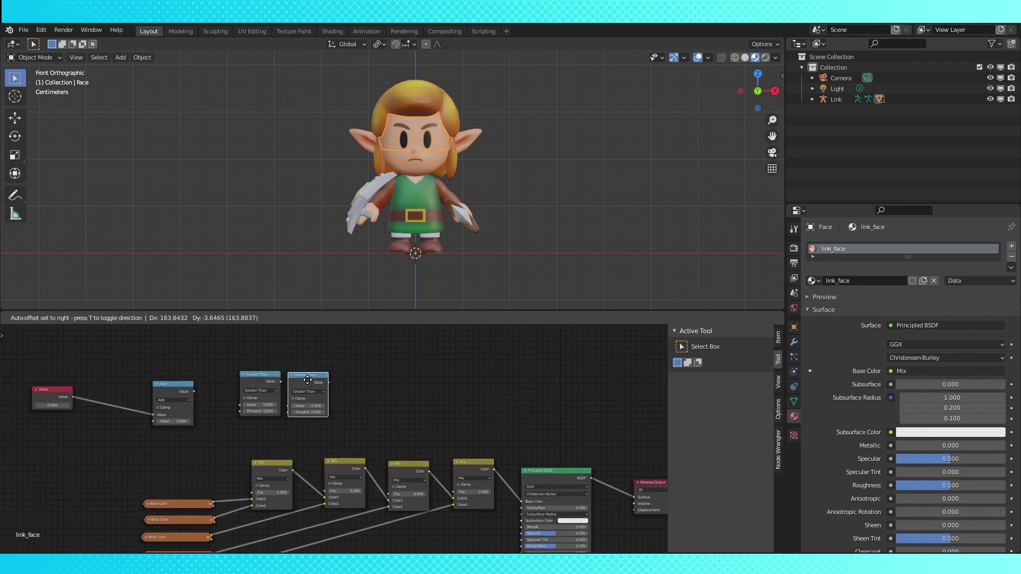
click(321, 381)
key(shift+d)
click(375, 379)
key(shift+d)
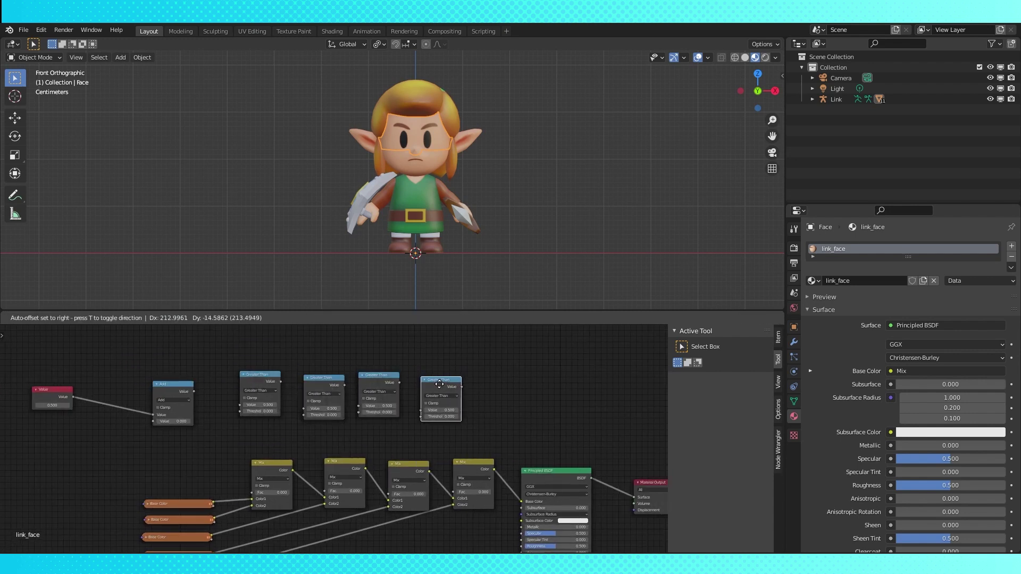
click(437, 384)
- Set the thresholds of the four Greater Than nodes to 1, 2, 3 and 4 in order
scroll(283, 394, up, 1)
scroll(282, 393, up, 1)
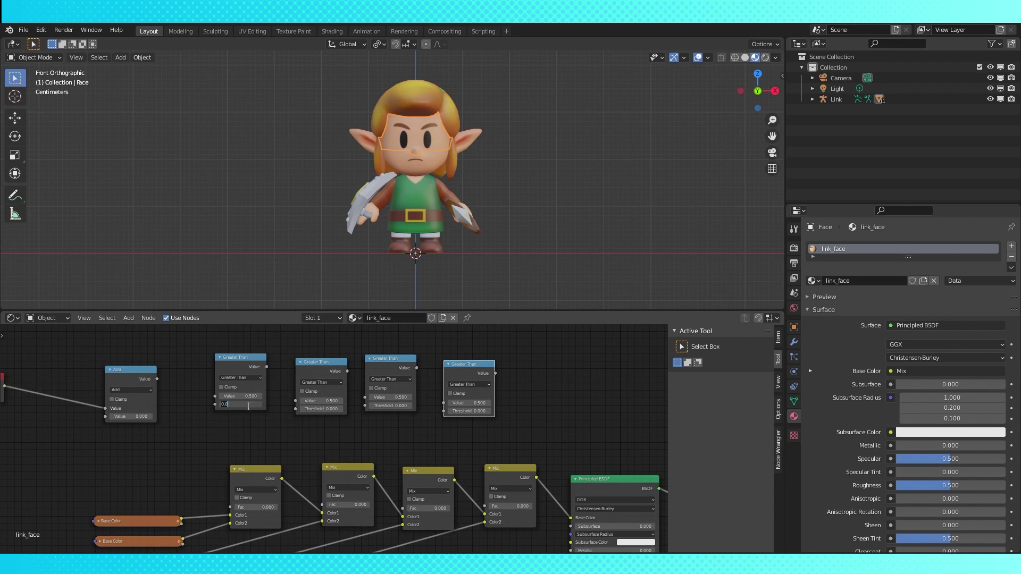
click(324, 409)
text(2)
key(Return)
key(Return)
click(468, 411)
text(4)
key(Return)
- Move the Add node left and connect its output to the Value input of all four Greater Than nodes
scroll(159, 399, down, 1)
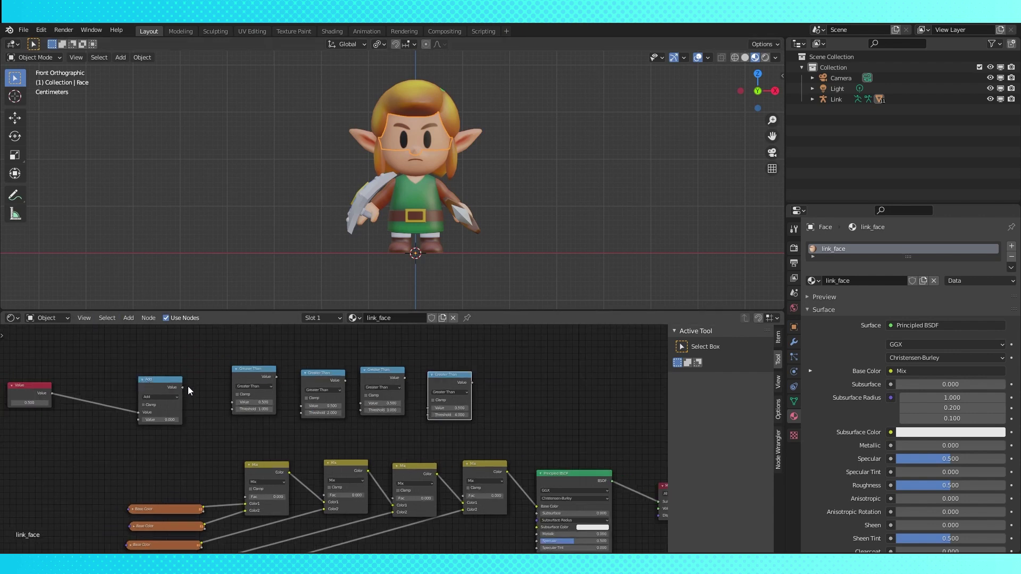
drag(180, 388, 151, 384)
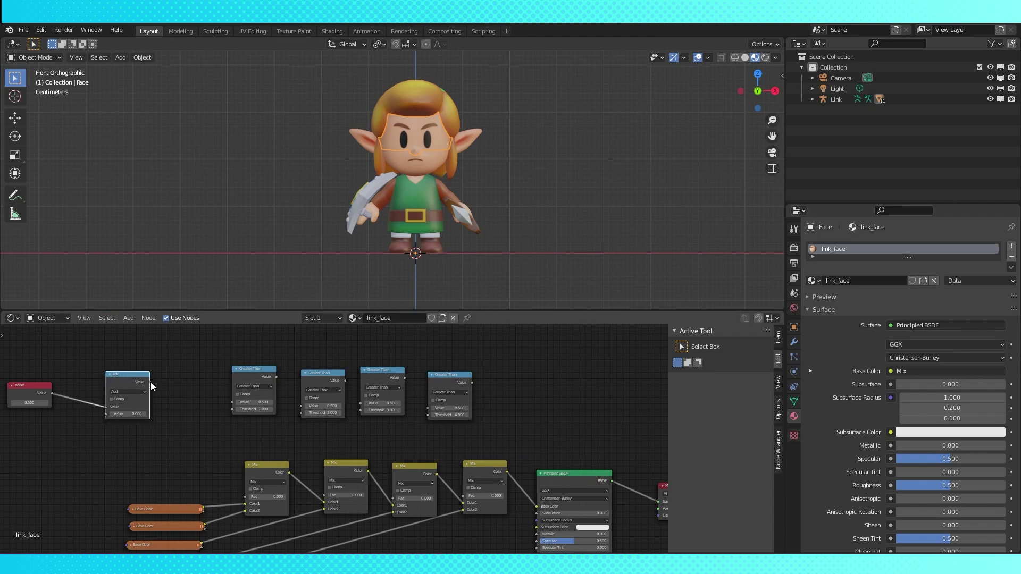
drag(151, 383, 427, 407)
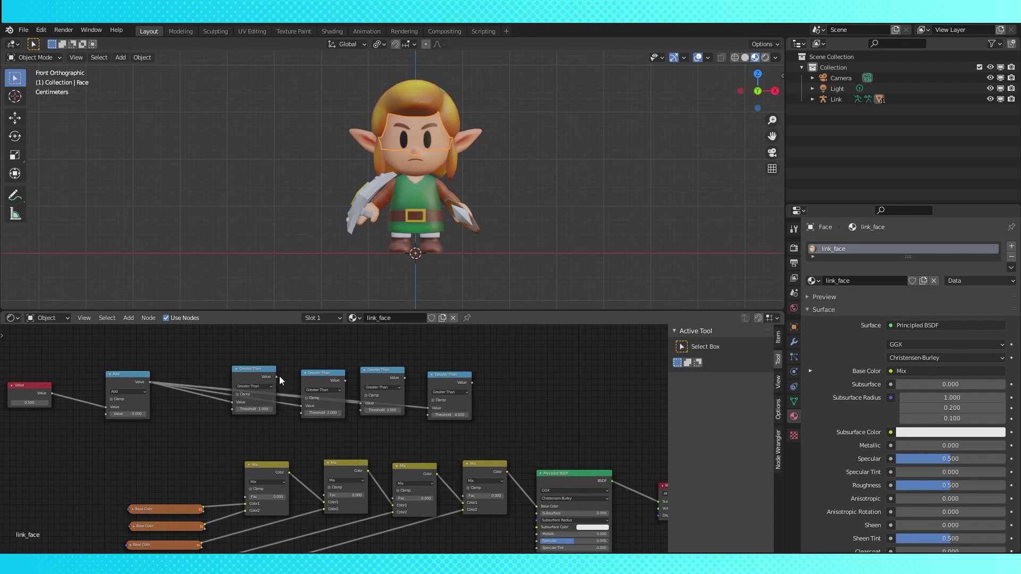
- Connect each Greater Than output to the Fac of the Mix node below it, and sweep the Value node's number to preview the switching
drag(276, 377, 245, 496)
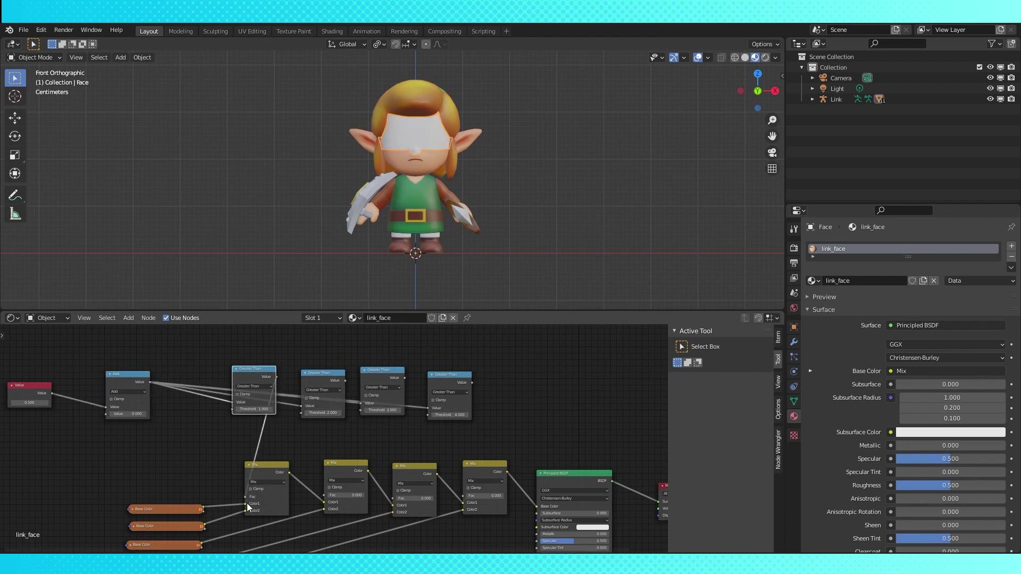
drag(345, 381, 325, 495)
drag(405, 378, 393, 498)
drag(471, 382, 465, 488)
middle_drag(86, 390, 166, 394)
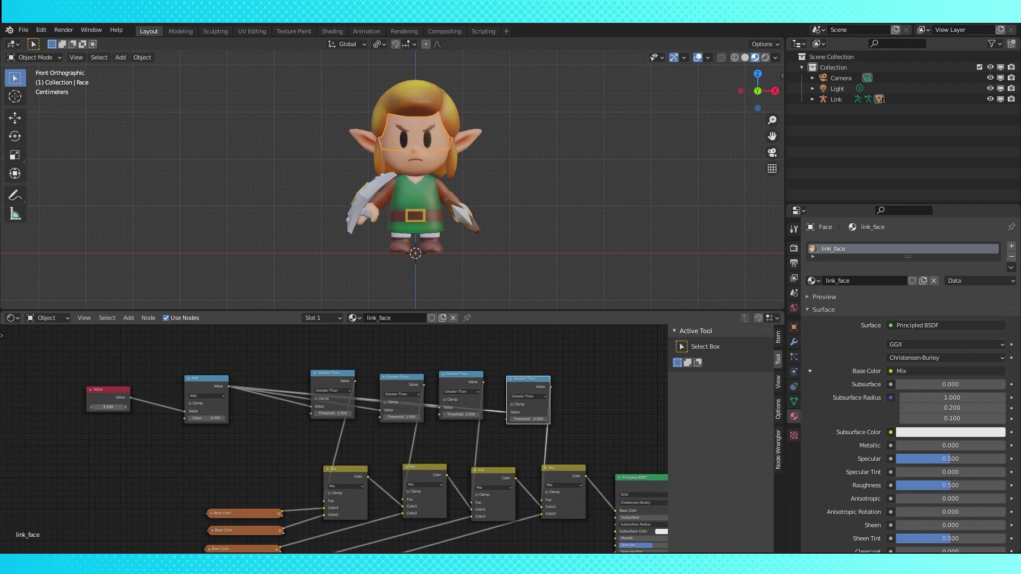
drag(108, 407, 50, 407)
- Reposition the Value and Add nodes and set the Add node's second value to 0.001
drag(103, 390, 121, 403)
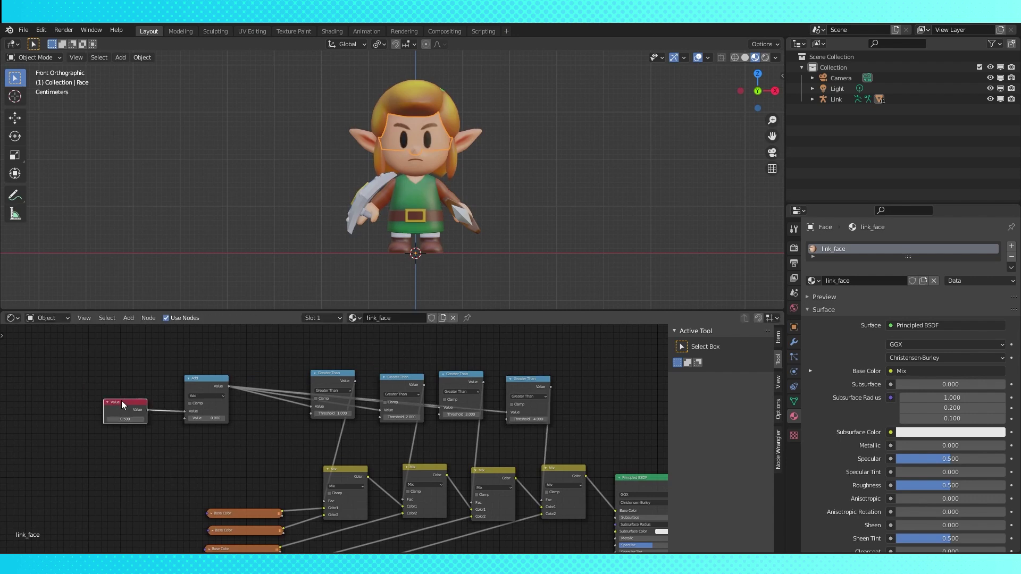
scroll(121, 403, down, 3)
drag(234, 392, 261, 391)
scroll(281, 439, up, 2)
click(229, 416)
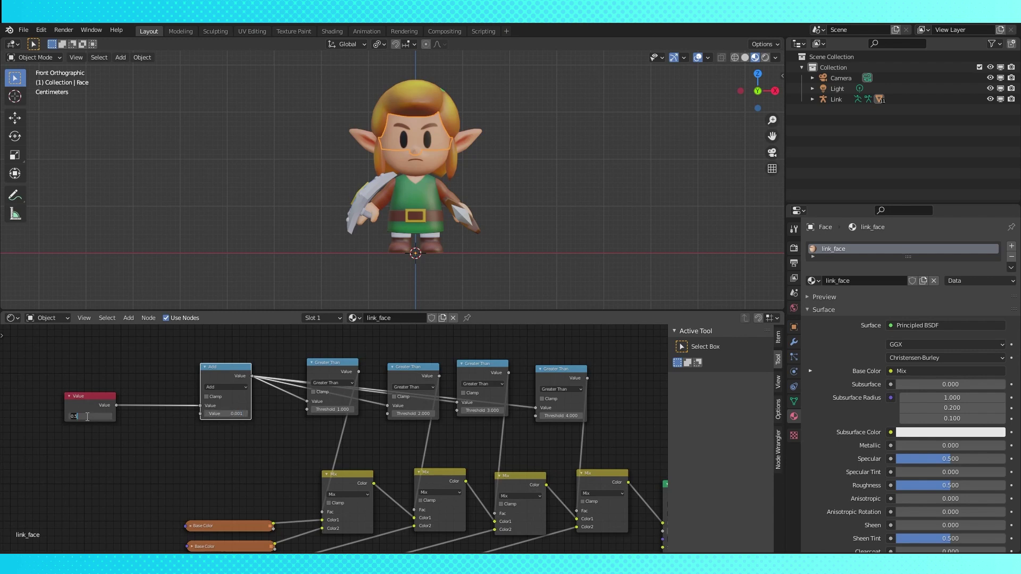
- Enter different numbers in the Value node to check that each one switches to another face texture
key(Return)
key(Return)
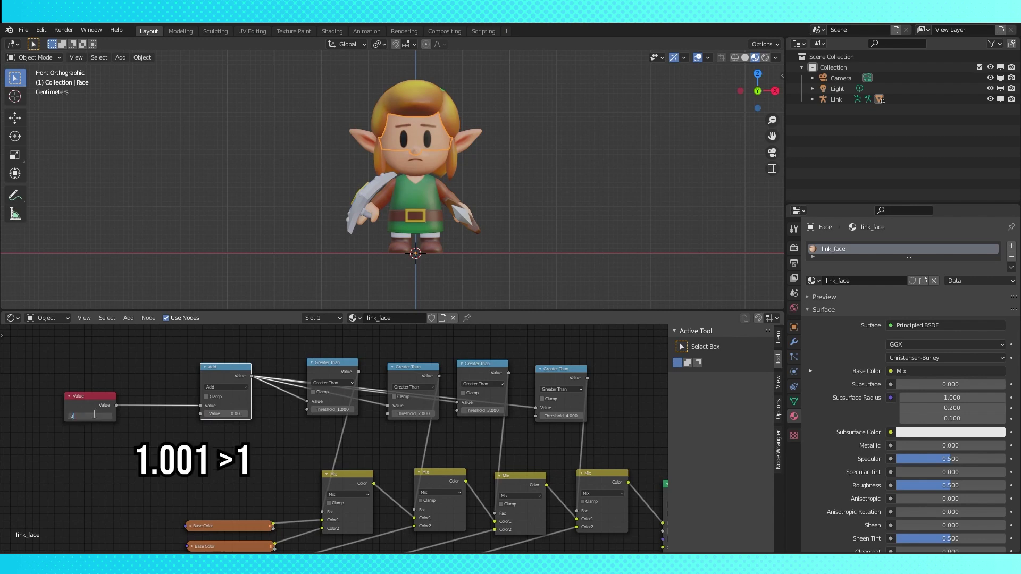
key(Return)
key(Return)
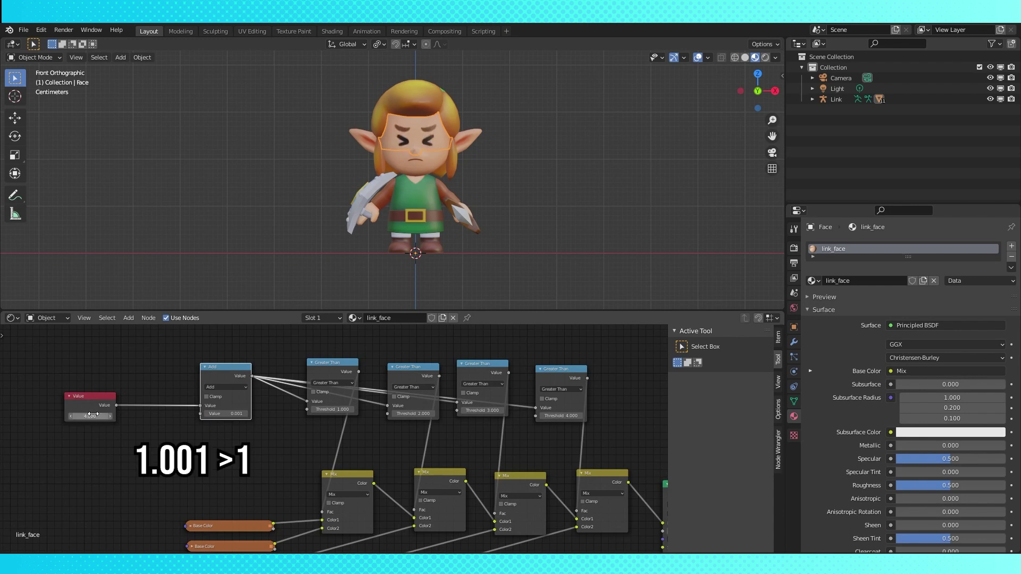
- Combine all nodes between the Value node and the Material Output into a node group
scroll(133, 396, down, 10)
middle_drag(285, 393, 221, 349)
drag(224, 346, 487, 529)
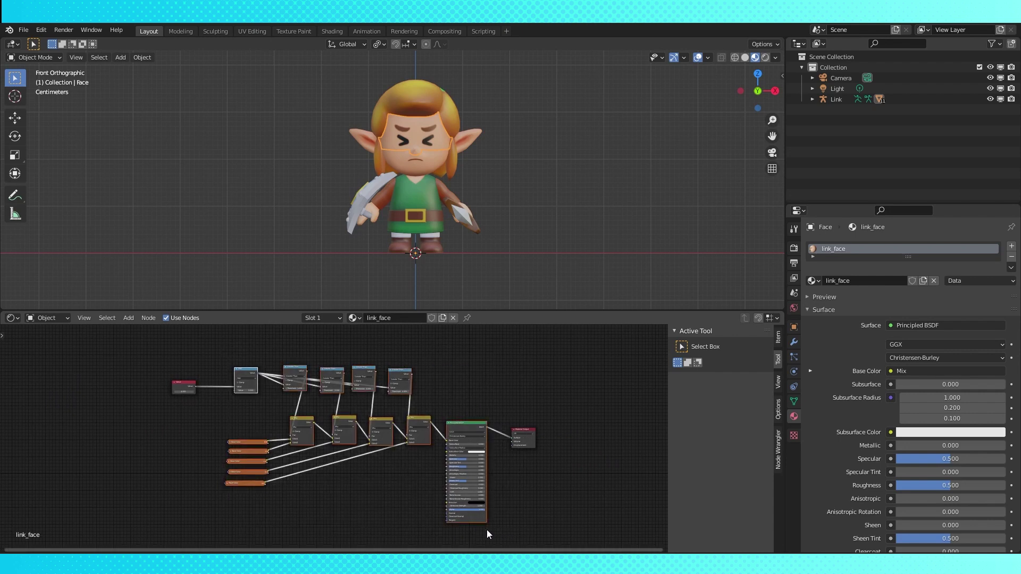
key(ctrl+g)
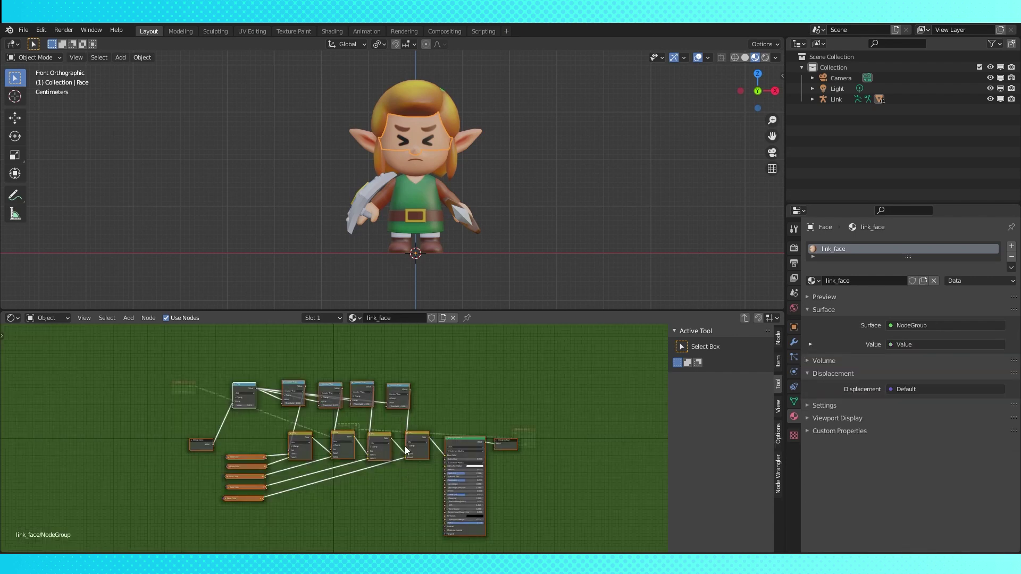
- Delete the leftover Value node outside the node group and move the Material Output close to the group node
scroll(404, 445, up, 2)
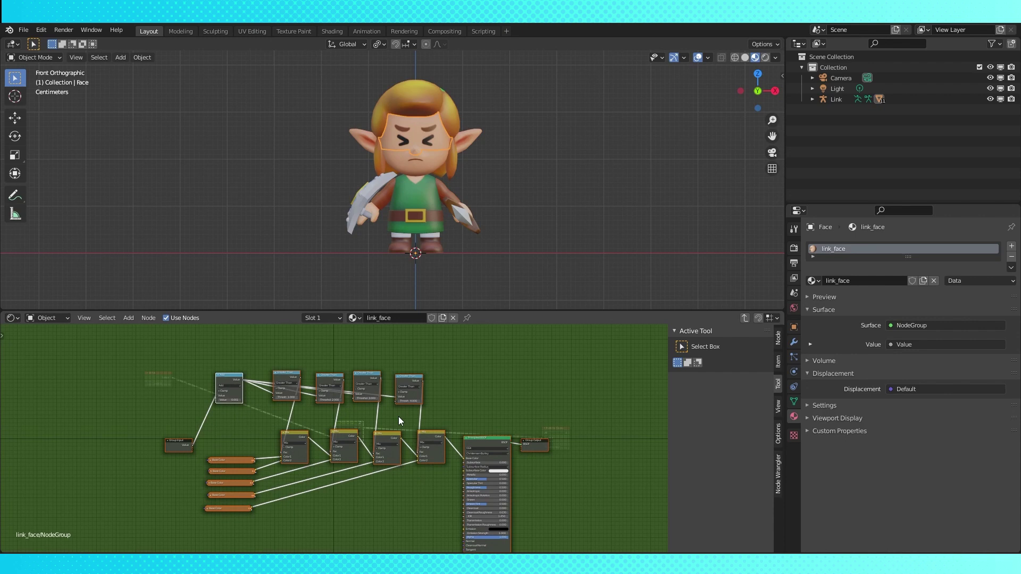
key(Tab)
drag(160, 376, 268, 430)
scroll(338, 443, up, 2)
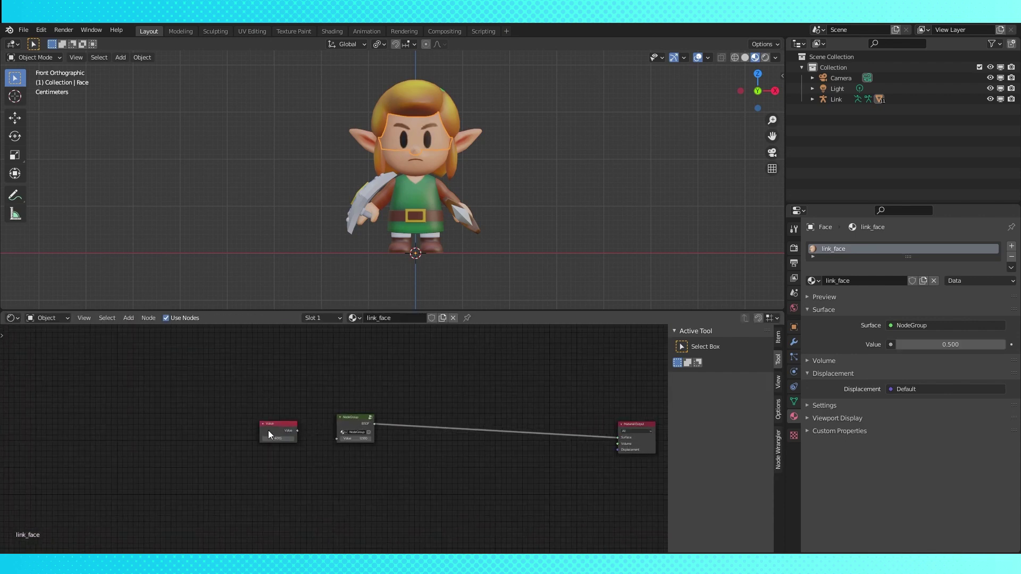
key(Delete)
scroll(383, 442, up, 2)
scroll(372, 440, down, 3)
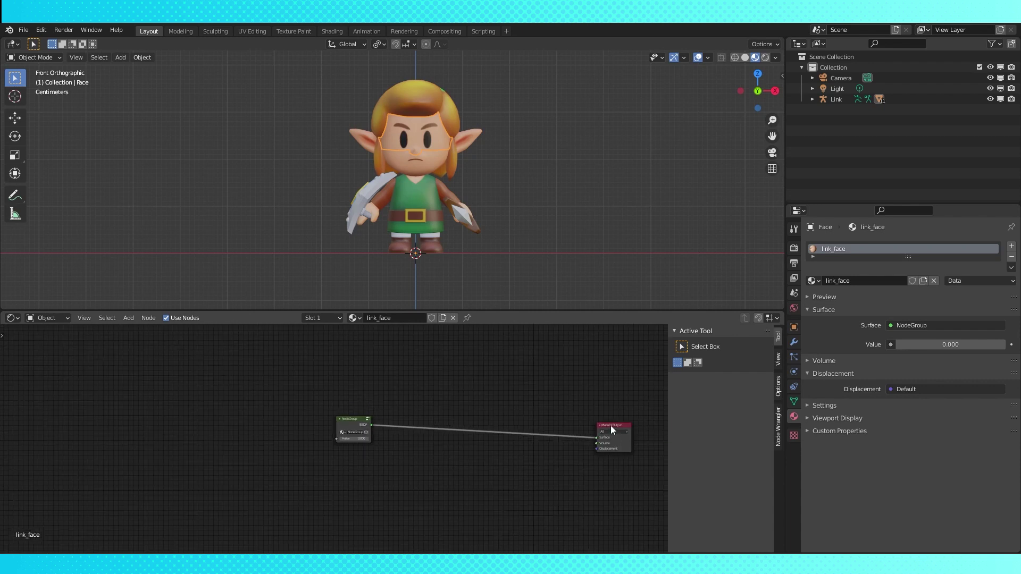
drag(610, 425, 397, 418)
- Open the node group for editing and set the maximum of its Value input to 5
click(349, 416)
key(Tab)
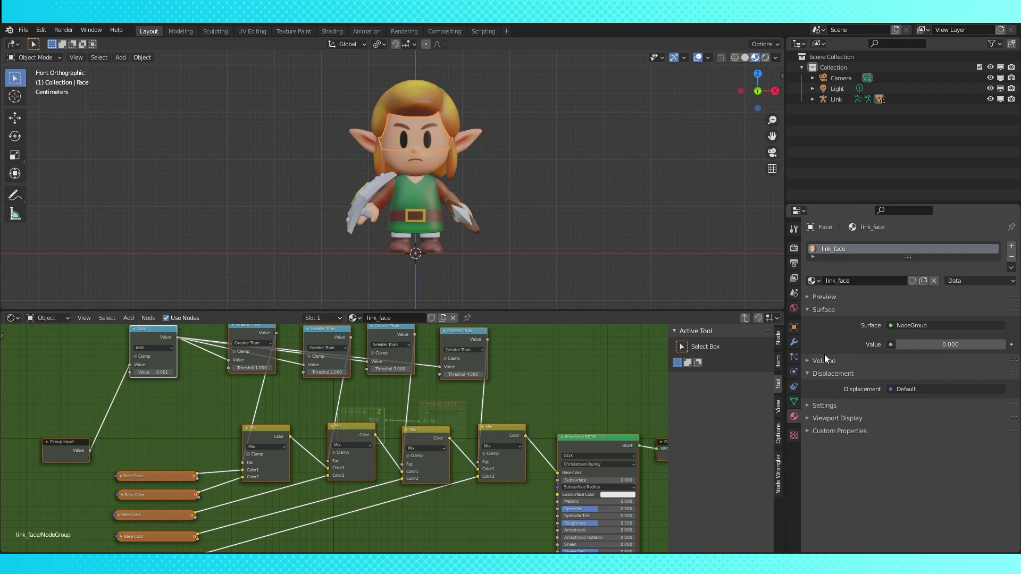
click(777, 339)
click(686, 356)
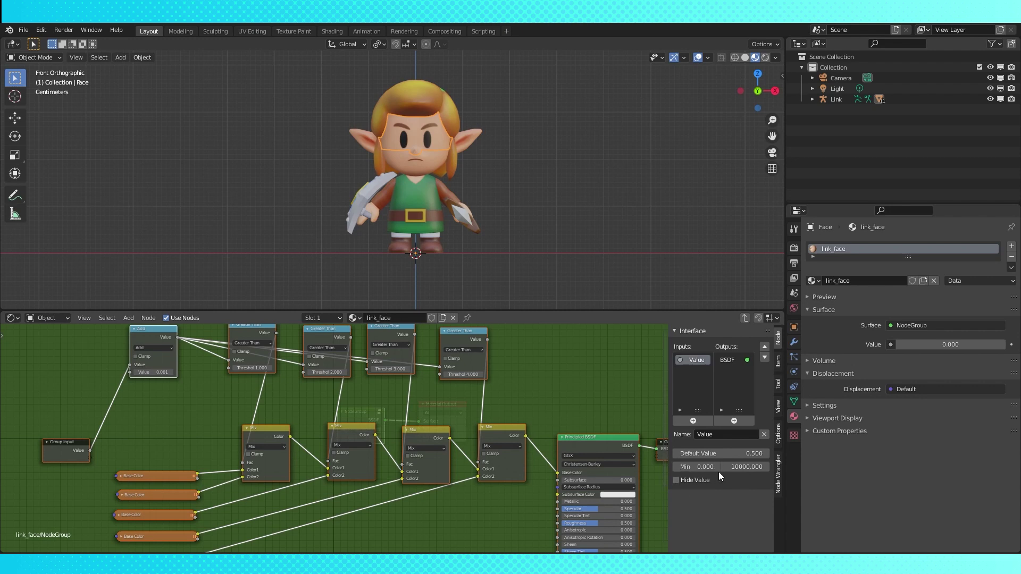
click(739, 467)
key(Return)
- Leave the node group and tighten the spacing between the group node and the Material Output
key(Tab)
mouse_move(365, 439)
mouse_down()
mouse_move(380, 439)
mouse_move(364, 439)
mouse_up()
drag(441, 403, 402, 400)
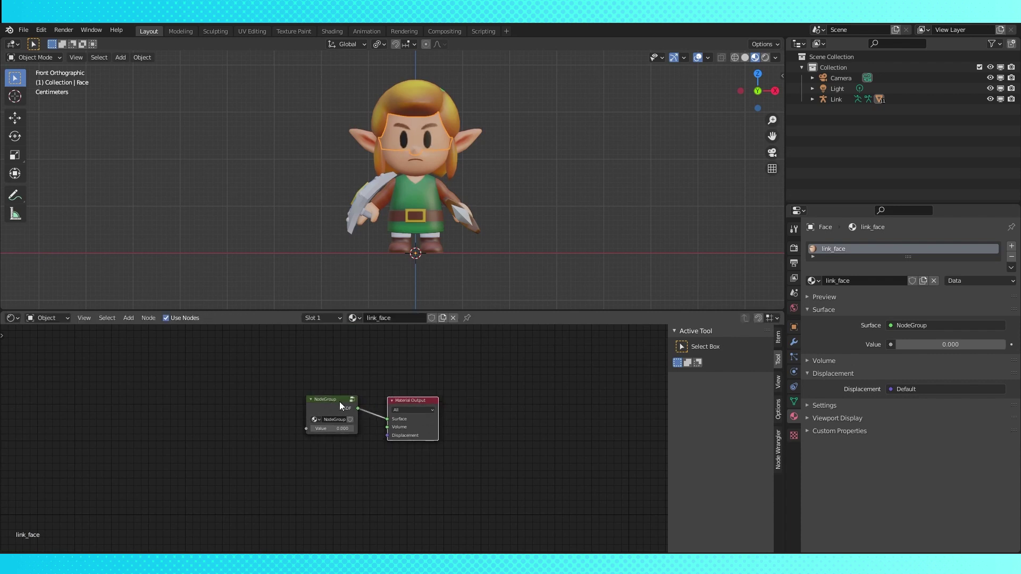
- Inside the node group, move the Group Input and Add nodes farther away from the Greater Than nodes
click(339, 401)
key(Tab)
scroll(248, 439, up, 2)
drag(195, 452, 148, 411)
scroll(213, 404, down, 1)
drag(274, 395, 183, 403)
scroll(272, 406, up, 5)
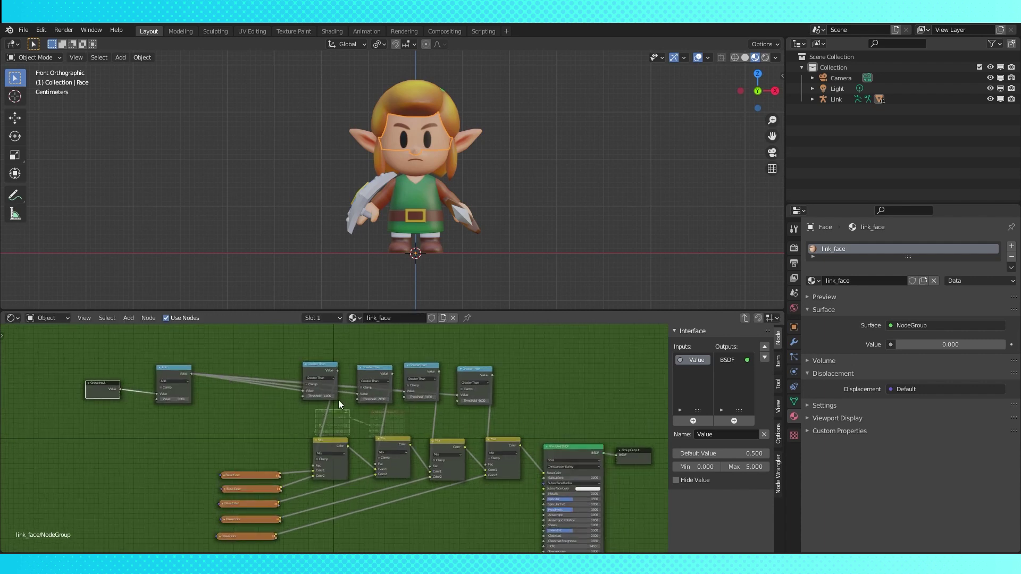
middle_drag(245, 360, 303, 388)
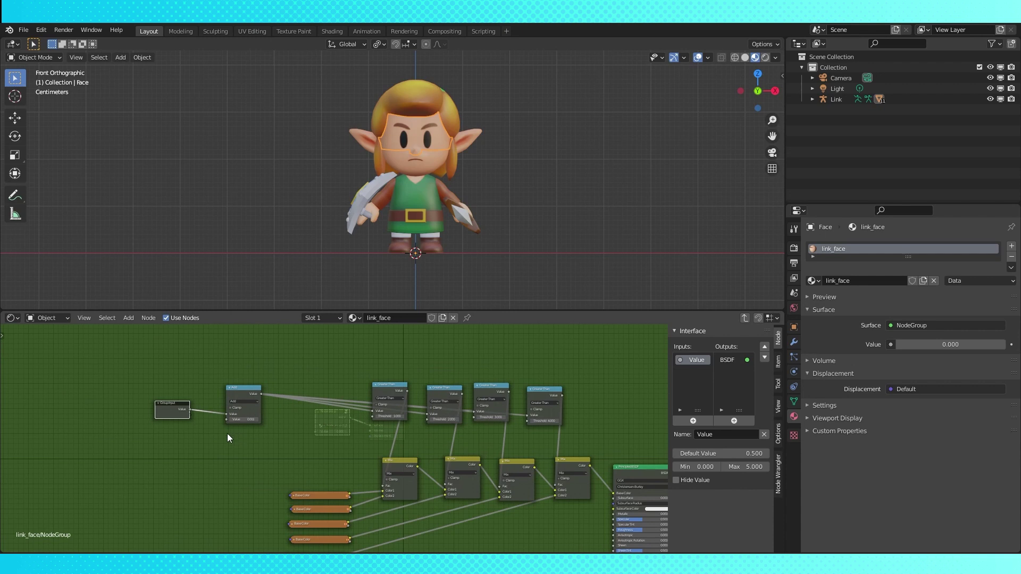
shift+right_drag(228, 432, 212, 393)
scroll(203, 417, up, 4)
key(ctrl+z)
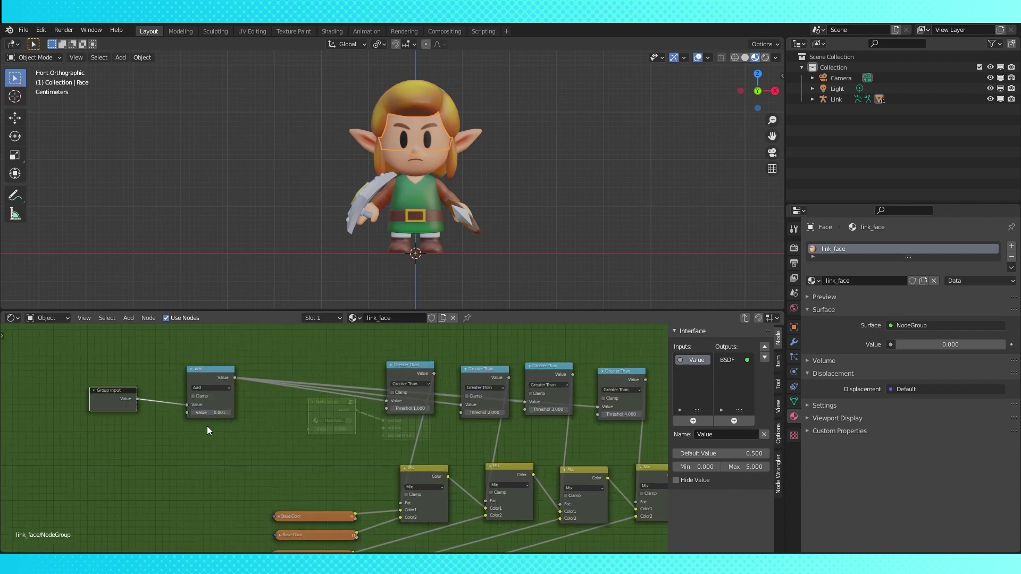
- Detach the Add links from the last three Greater Than nodes, route the first one through two reroute points and raise the Add node
scroll(250, 436, down, 2)
middle_drag(291, 438, 287, 448)
drag(438, 421, 411, 363)
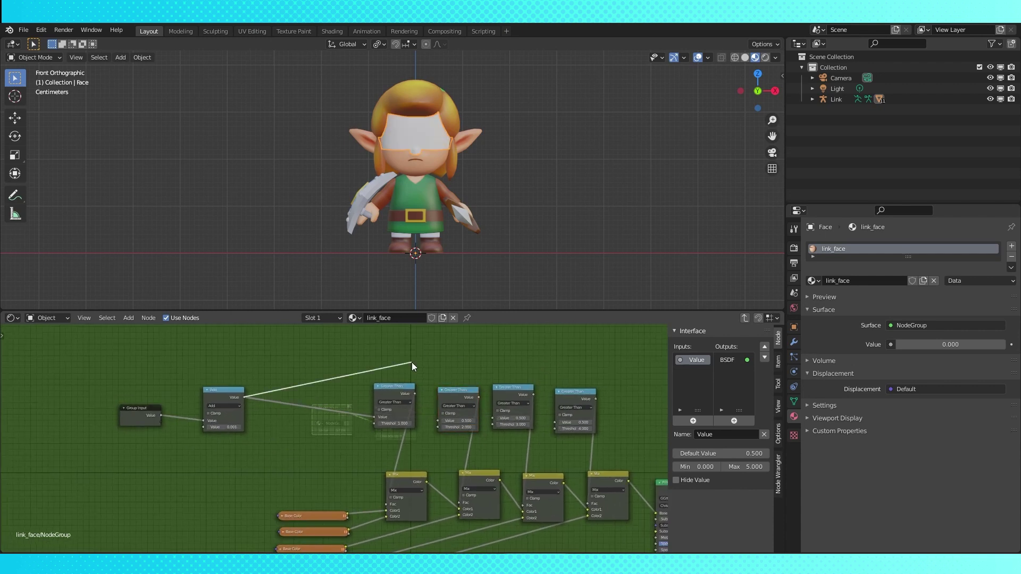
shift+right_drag(288, 420, 285, 401)
drag(285, 403, 351, 371)
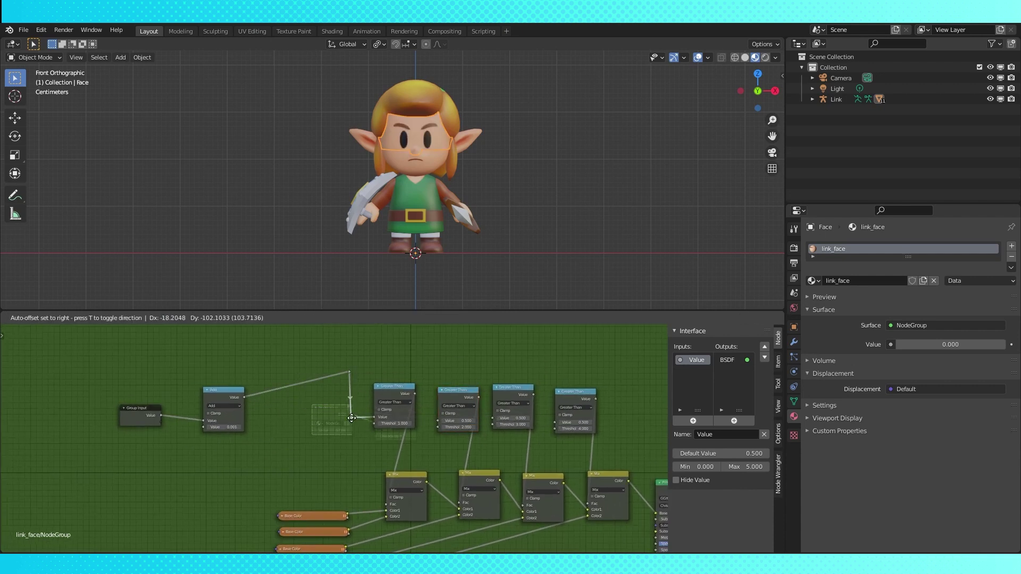
drag(223, 391, 231, 365)
scroll(404, 372, up, 1)
- Link the upper reroute point to the fourth Greater Than node's Value and bend that link around the nodes with reroute points
middle_drag(449, 346, 327, 366)
drag(240, 381, 470, 440)
shift+right_drag(456, 425, 454, 447)
drag(454, 438, 455, 414)
key(g)
click(462, 384)
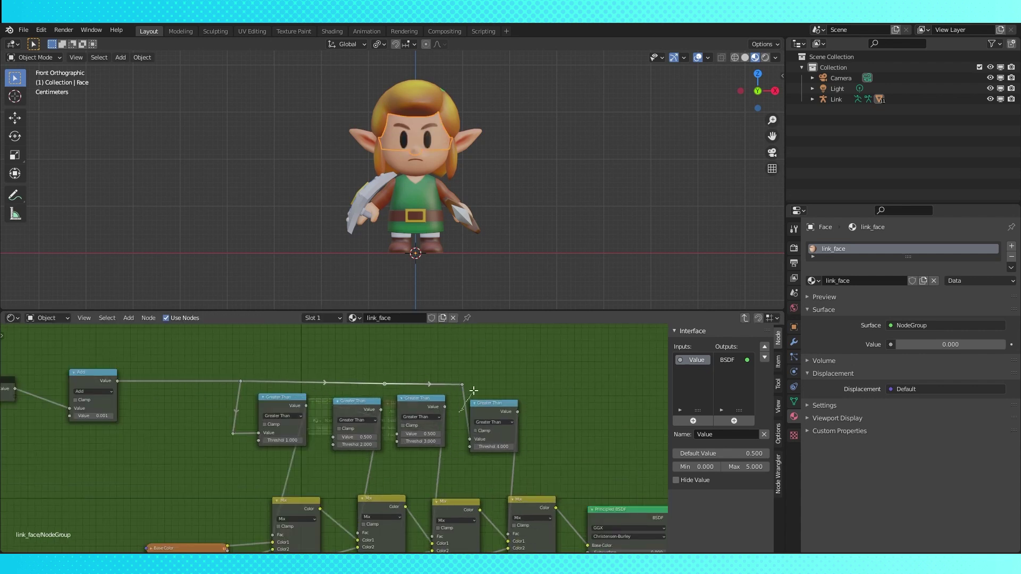
shift+right_drag(473, 436, 456, 437)
- Branch the upper link through reroute points to the second and third Greater Than nodes' Value inputs, and leave the node group
shift+right_drag(320, 375, 320, 393)
drag(320, 384, 333, 437)
drag(384, 384, 397, 433)
shift+right_drag(317, 432, 327, 439)
scroll(377, 353, down, 1)
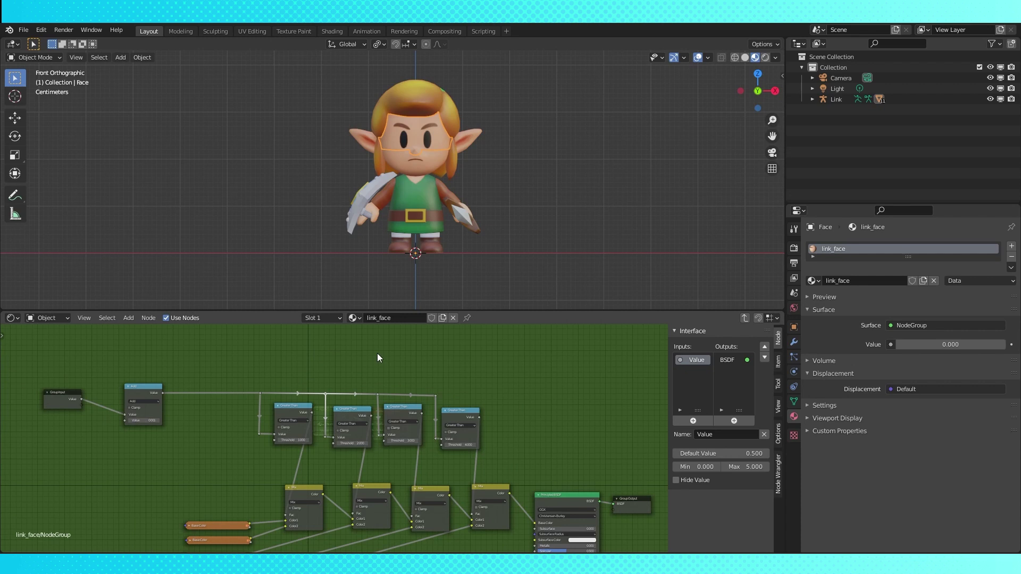
key(Tab)
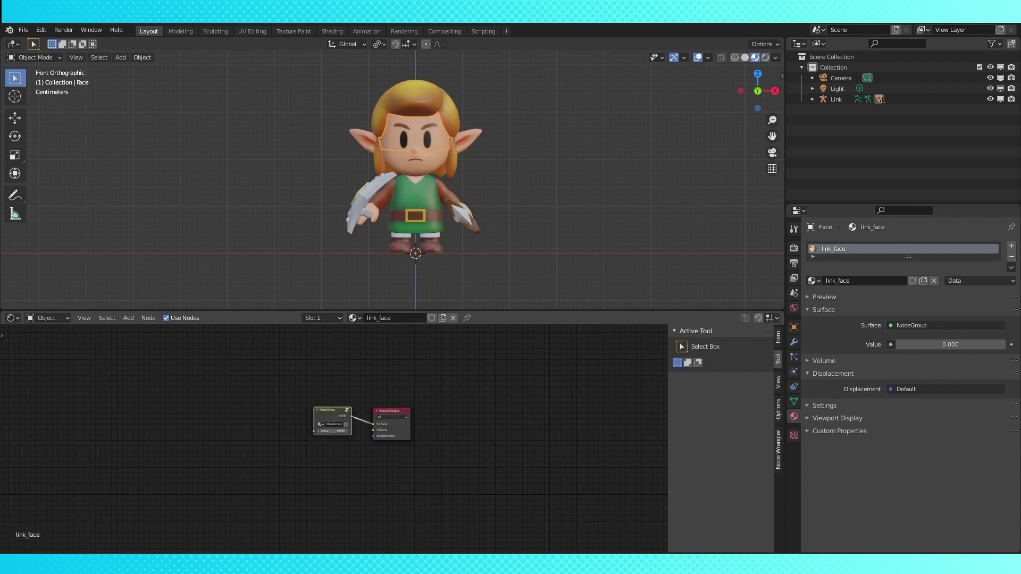
key(Tab)
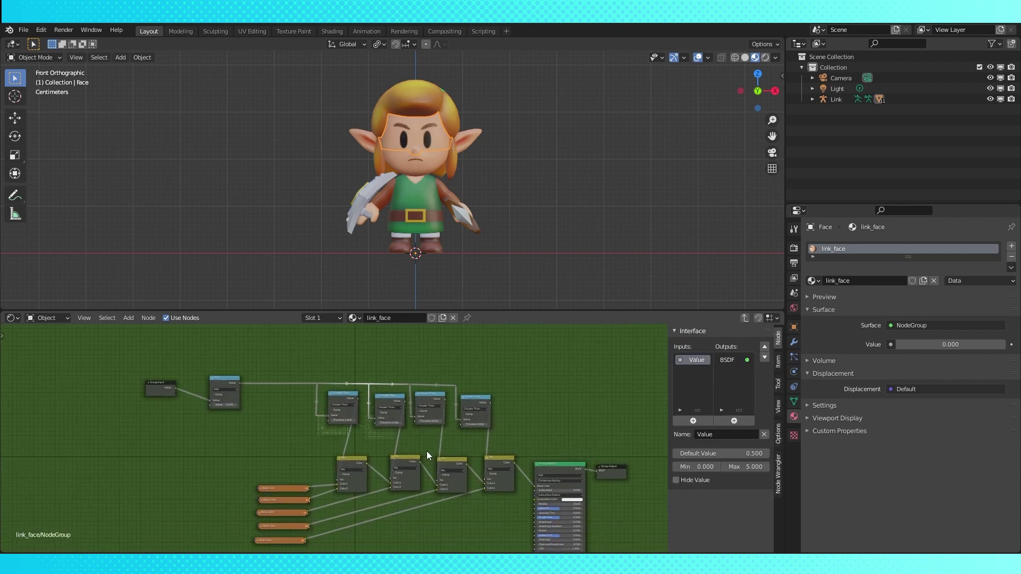
key(Tab)
- Switch the 3D viewport to wireframe shading and select the Link armature on its own
key(g)
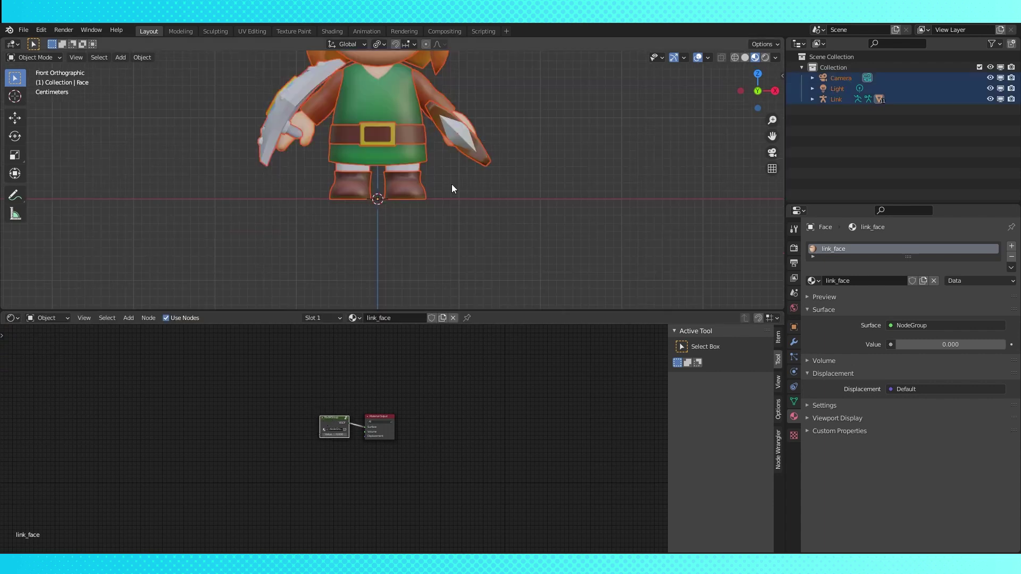
scroll(451, 184, up, 4)
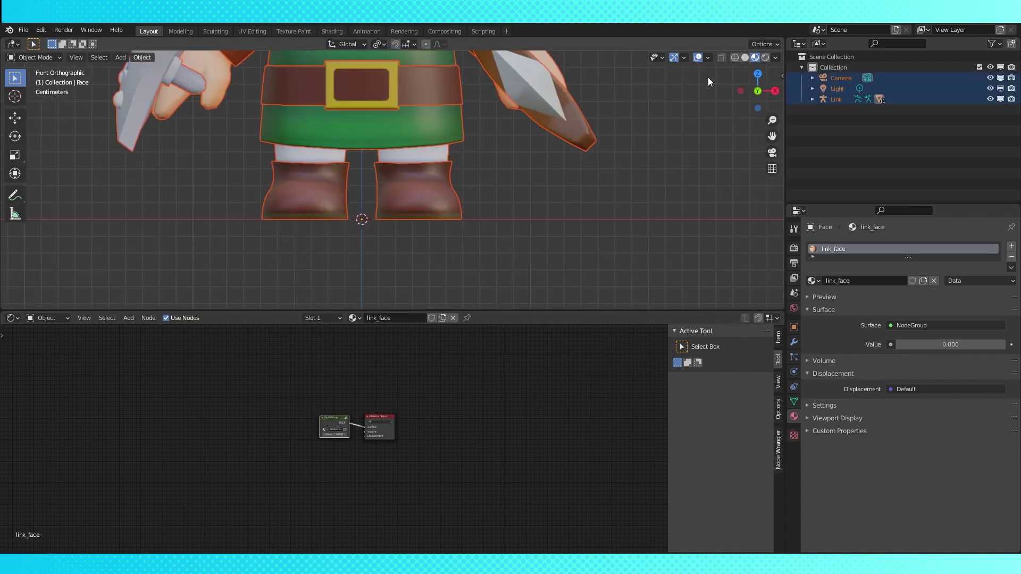
click(734, 57)
scroll(398, 244, up, 2)
key(alt+a)
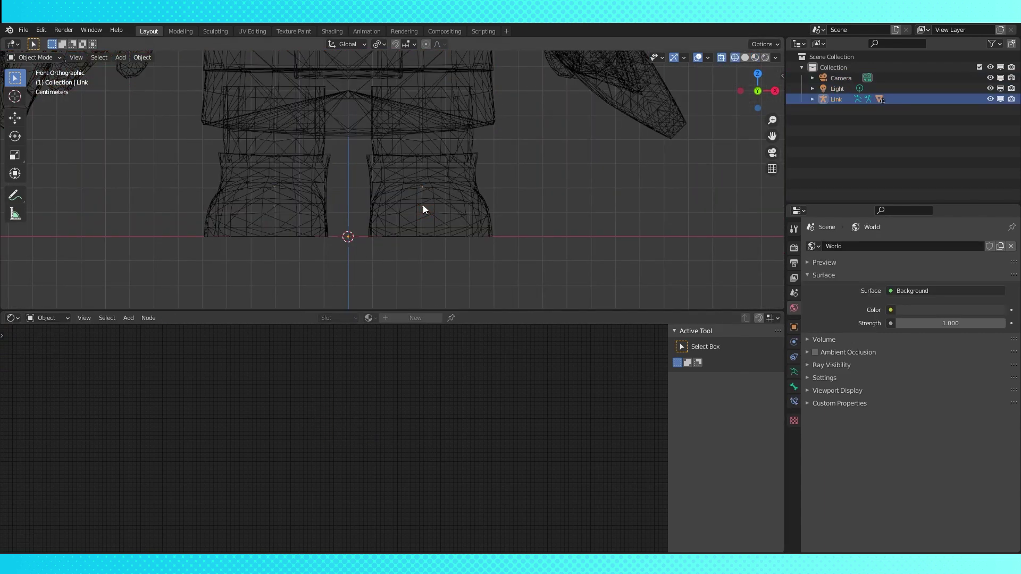
scroll(412, 220, down, 6)
key(Tab)
- Add a single-bone armature to the scene that has only a camera and a light
key(shift+a)
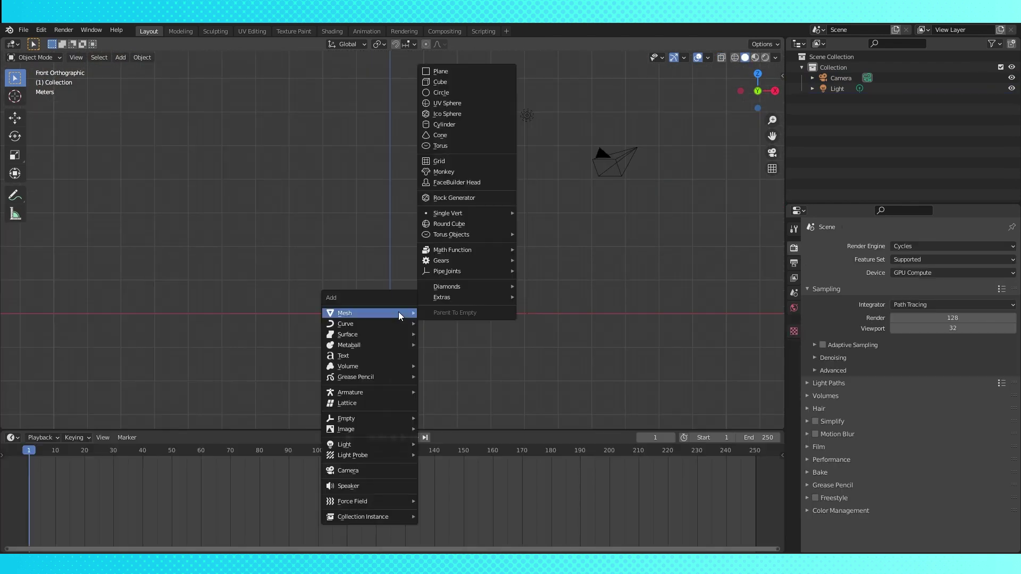
mouse_move(374, 394)
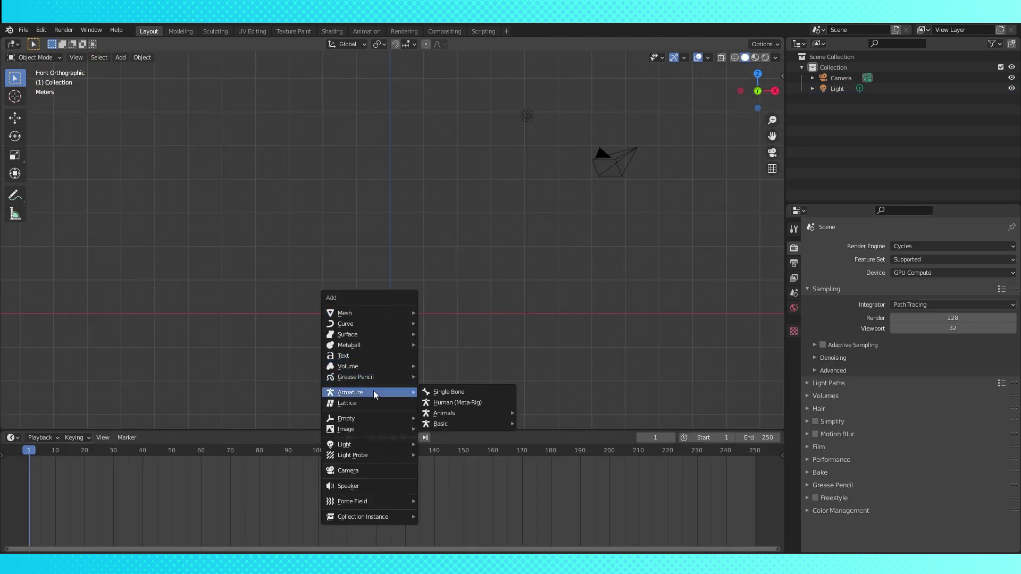
click(451, 392)
scroll(398, 333, up, 3)
shift+middle_drag(399, 333, 407, 255)
- In the Link armature's Edit Mode, add a bone at the origin and scale it down to about 0.136 m long
key(Tab)
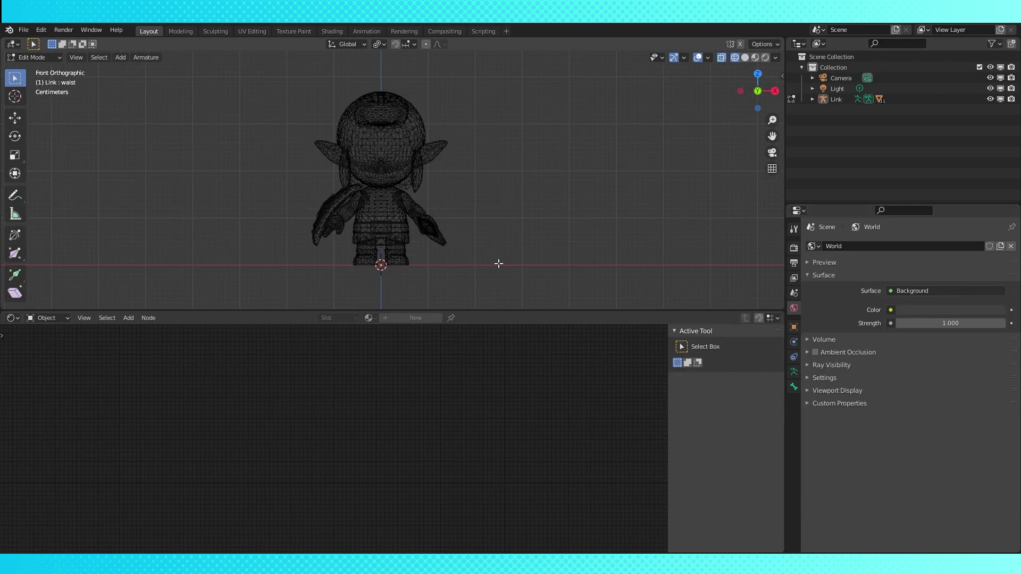
key(shift+a)
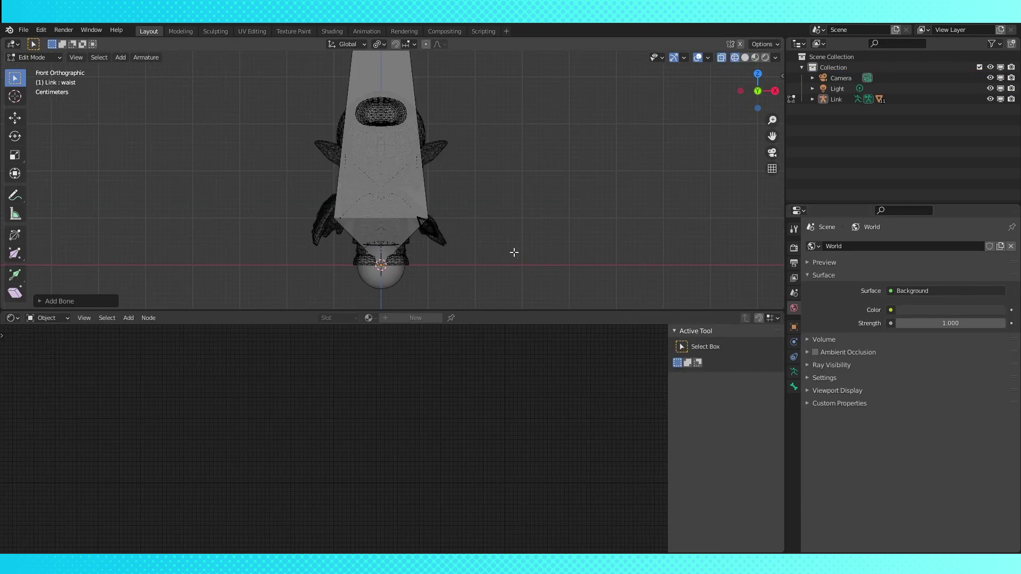
scroll(447, 165, down, 3)
click(393, 74)
scroll(417, 122, down, 3)
key(s)
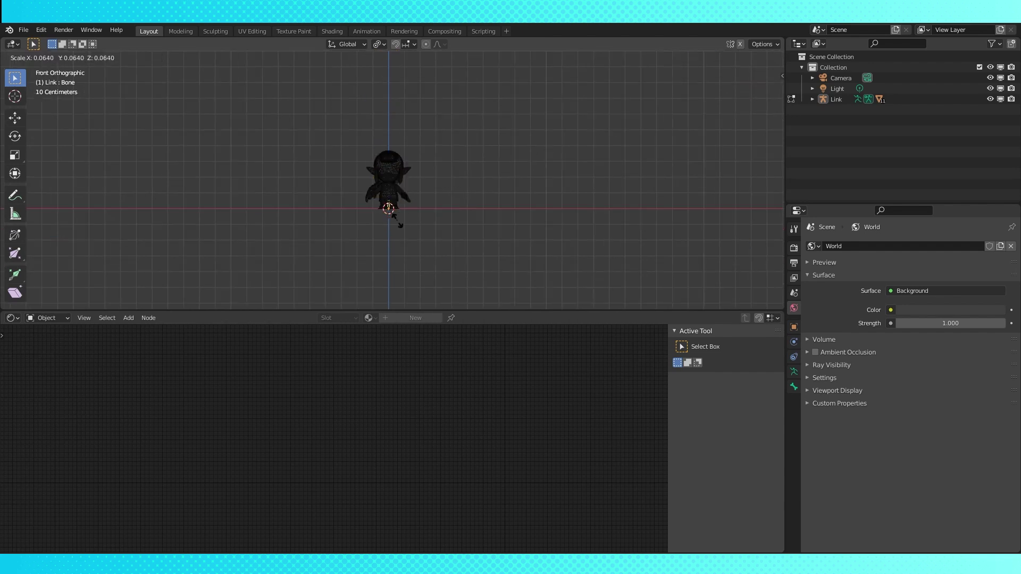
click(398, 223)
scroll(399, 223, up, 10)
shift+middle_drag(630, 303, 606, 213)
key(s)
click(491, 229)
- Rename the new bone at the origin as "face animation base"
click(793, 388)
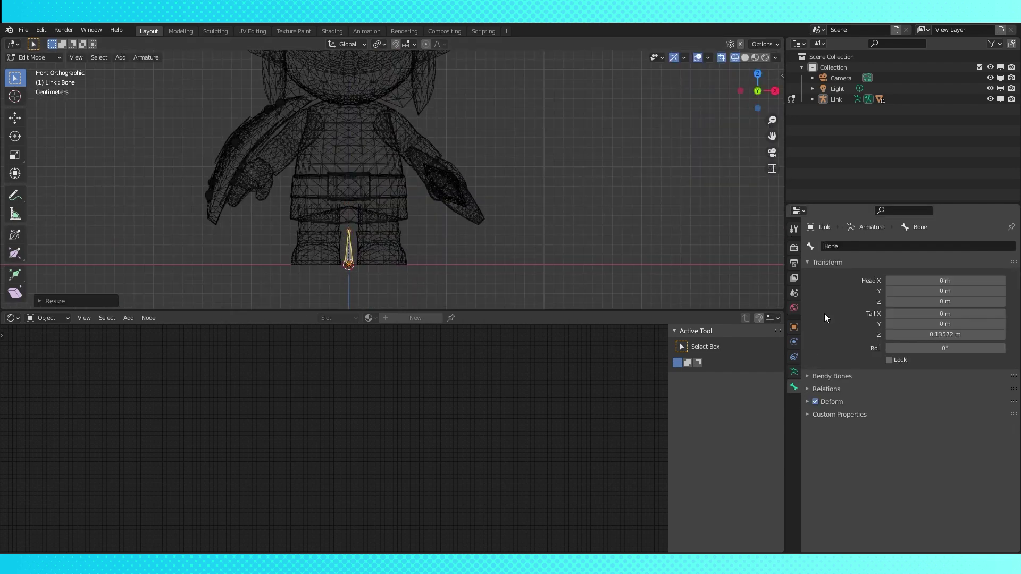
click(845, 246)
key(Return)
- Duplicate the face animation base bone and move the copy along X beside the character, to about 0.605 m
key(shift+d)
right_click(425, 238)
key(g)
key(x)
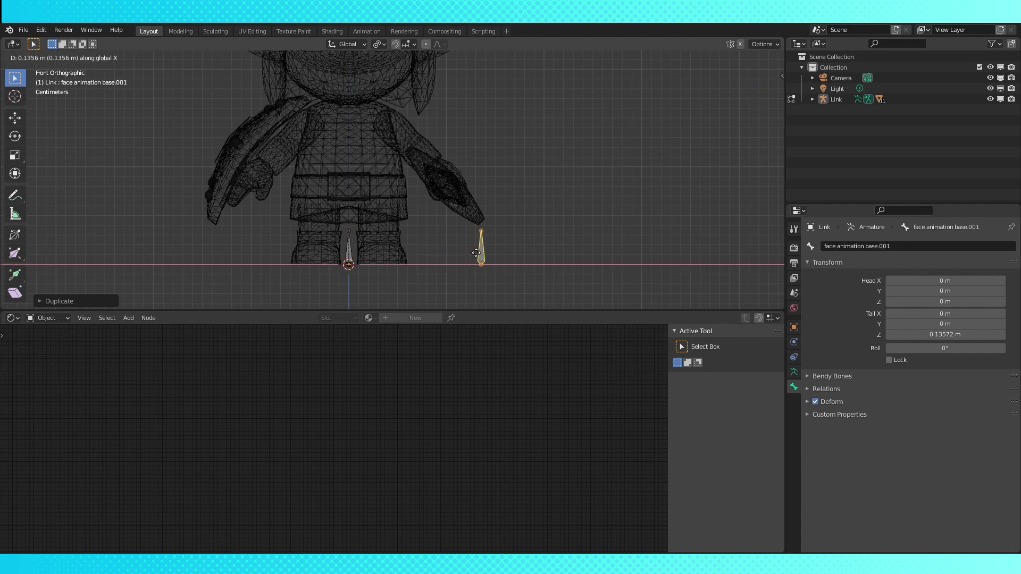
click(488, 250)
scroll(536, 244, down, 2)
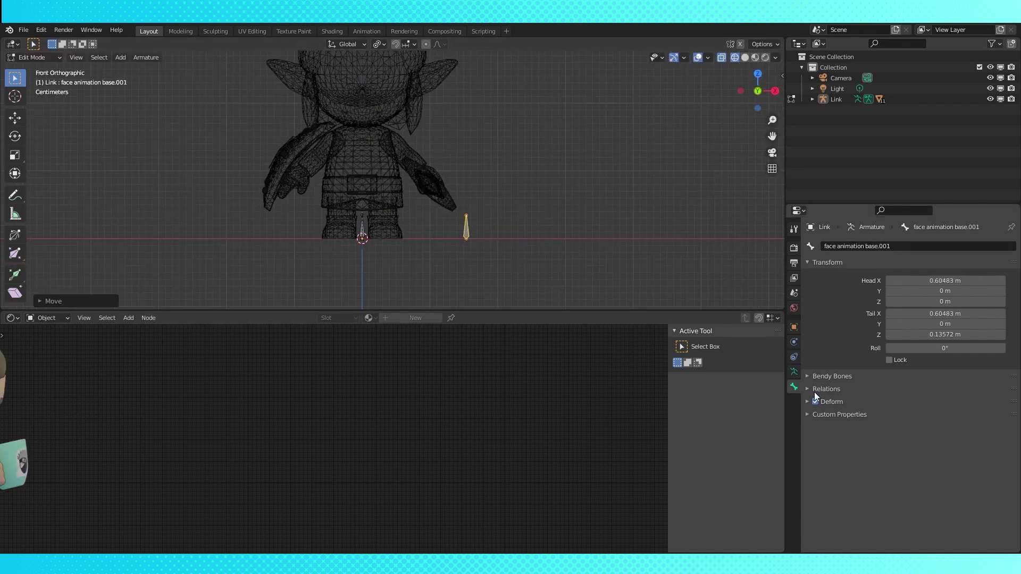
- Rename the duplicated bone beside the character as "eye selector base"
click(895, 246)
text(eye sele)
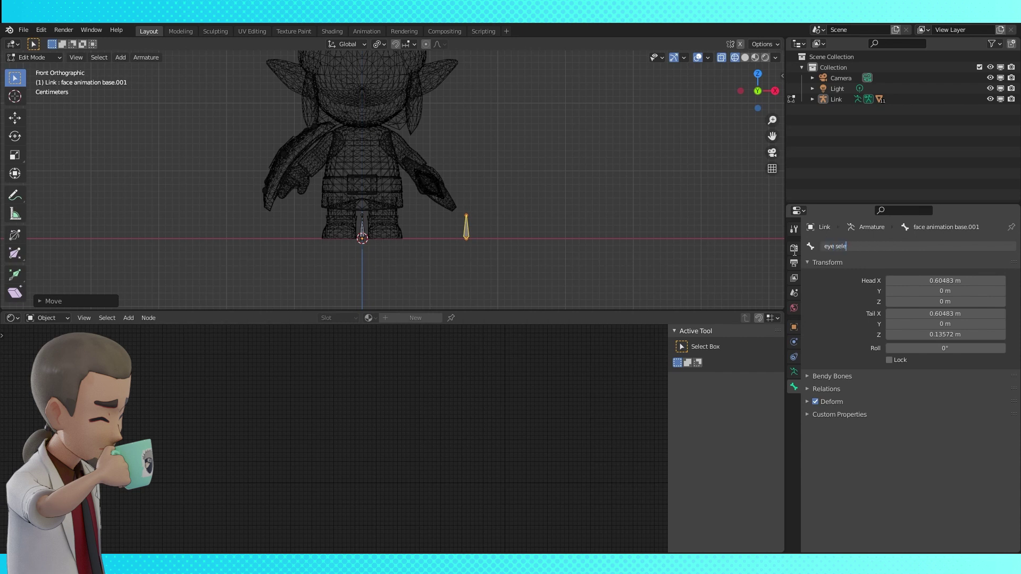
text(ctor base)
key(Return)
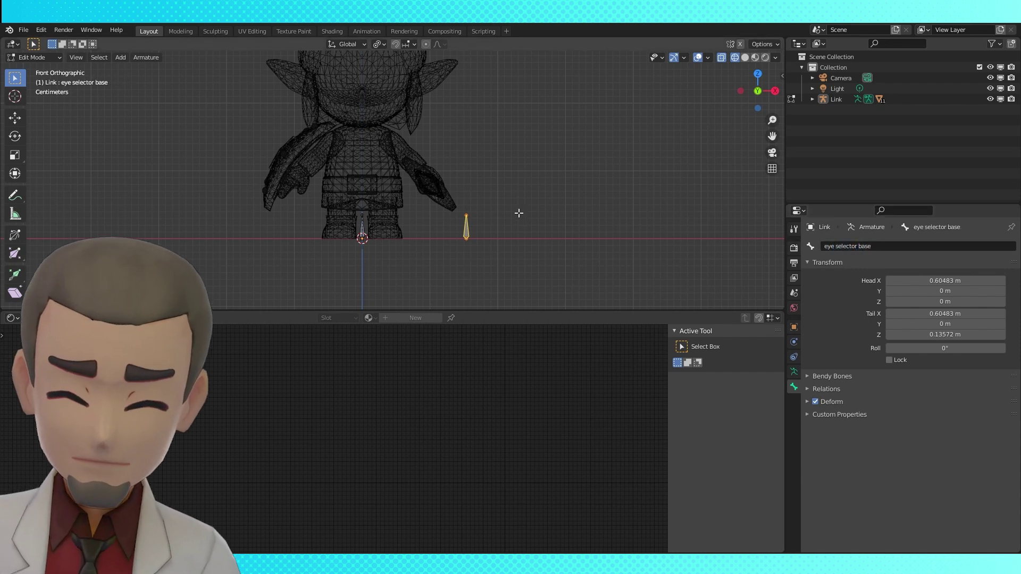
- In top view, duplicate the eye selector base bone along X toward the character, to about 0.521 m
key(KP_7)
scroll(466, 194, up, 4)
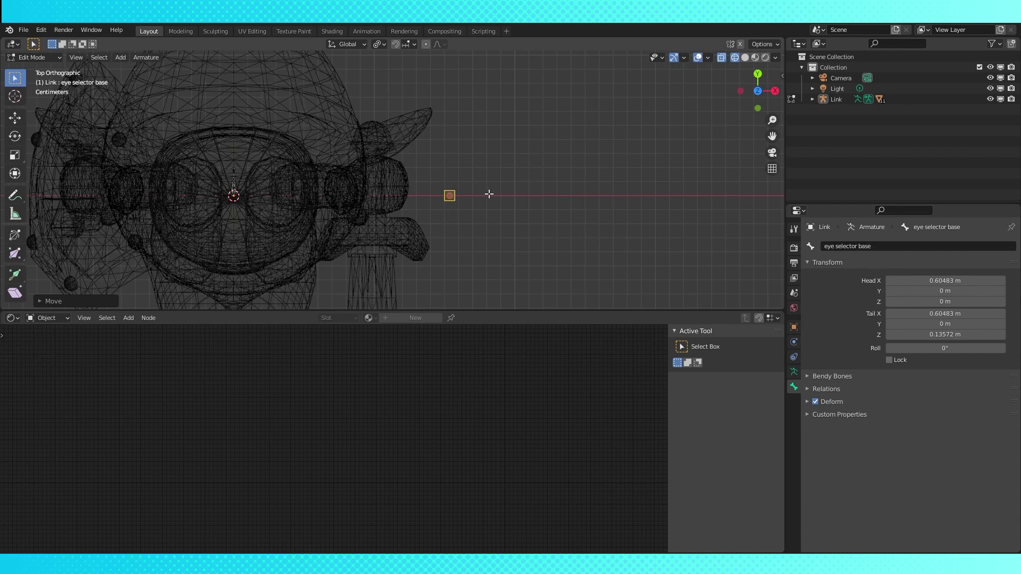
key(shift+d)
key(x)
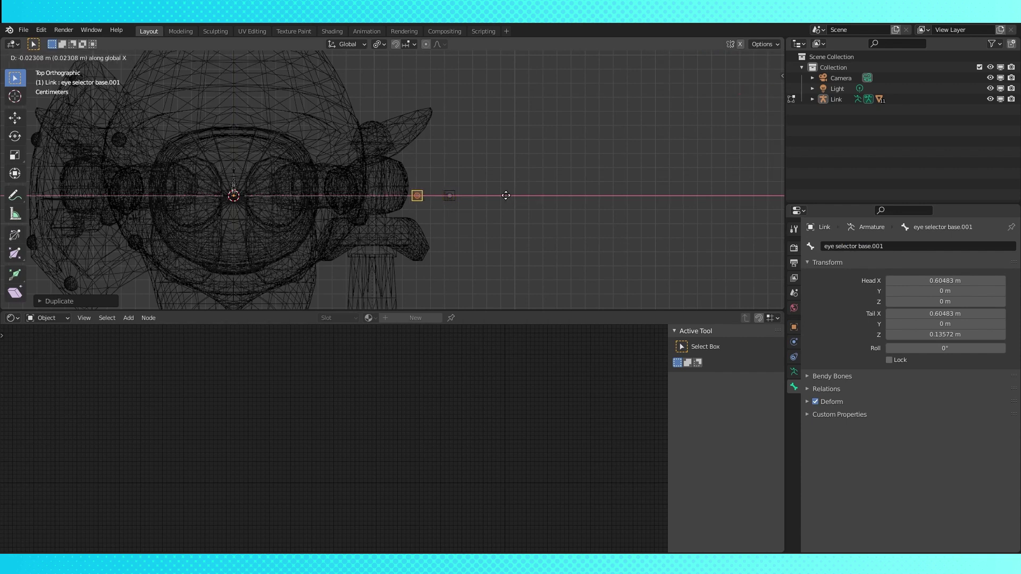
click(506, 195)
- Rename the newest bone copy as "eye selector"
click(937, 245)
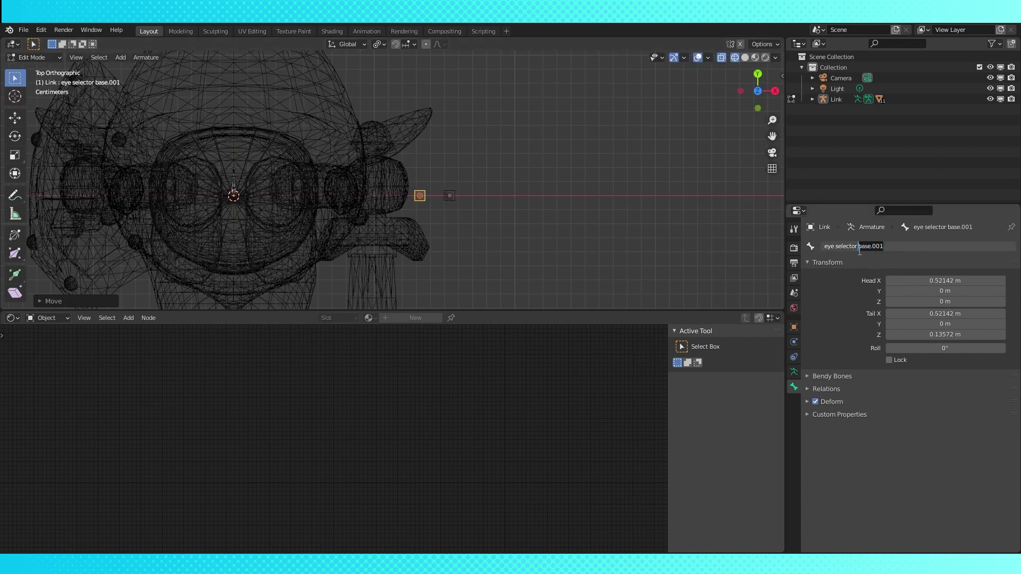
key(BackSpace)
key(Return)
- Set the parent of the eye selector base bone to face animation base
click(808, 388)
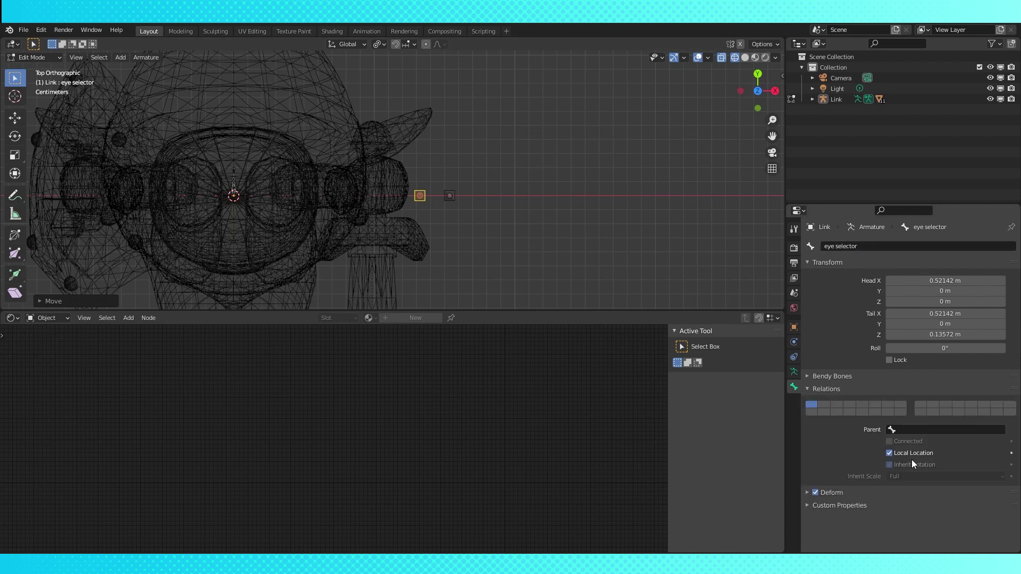
click(453, 196)
click(907, 428)
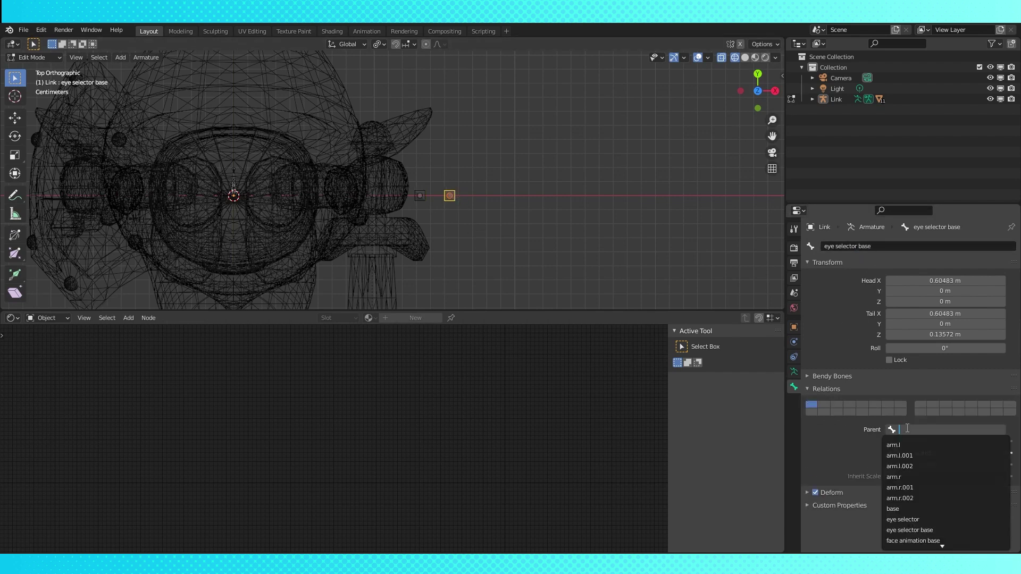
click(913, 540)
- Set the parent of the eye selector bone to eye selector base
click(420, 196)
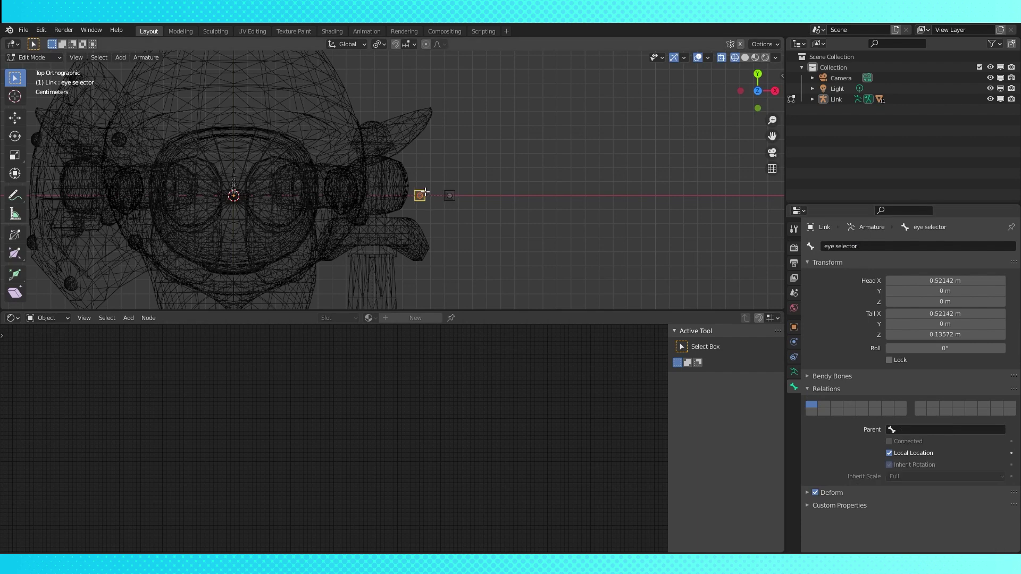
click(904, 429)
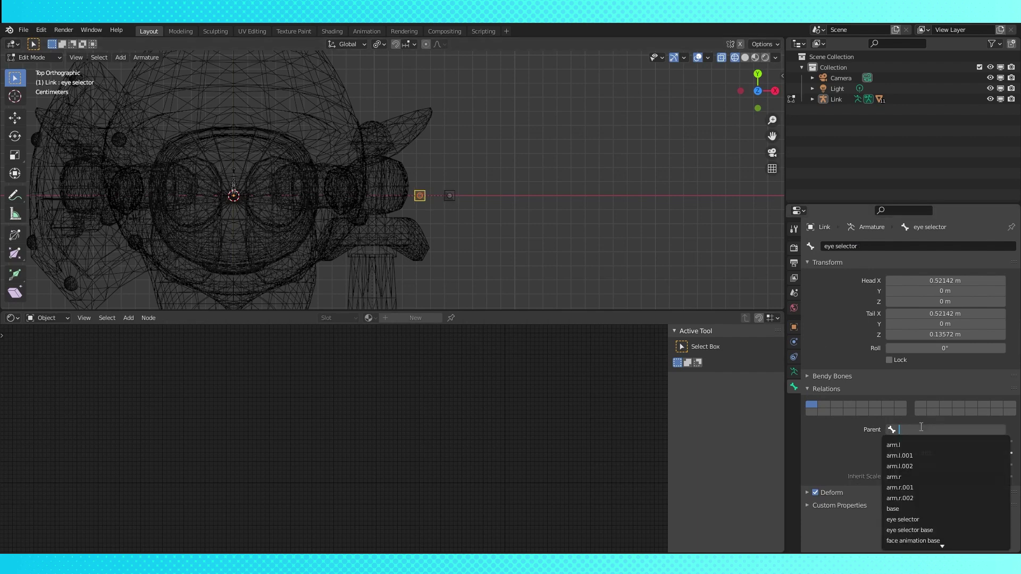
click(911, 530)
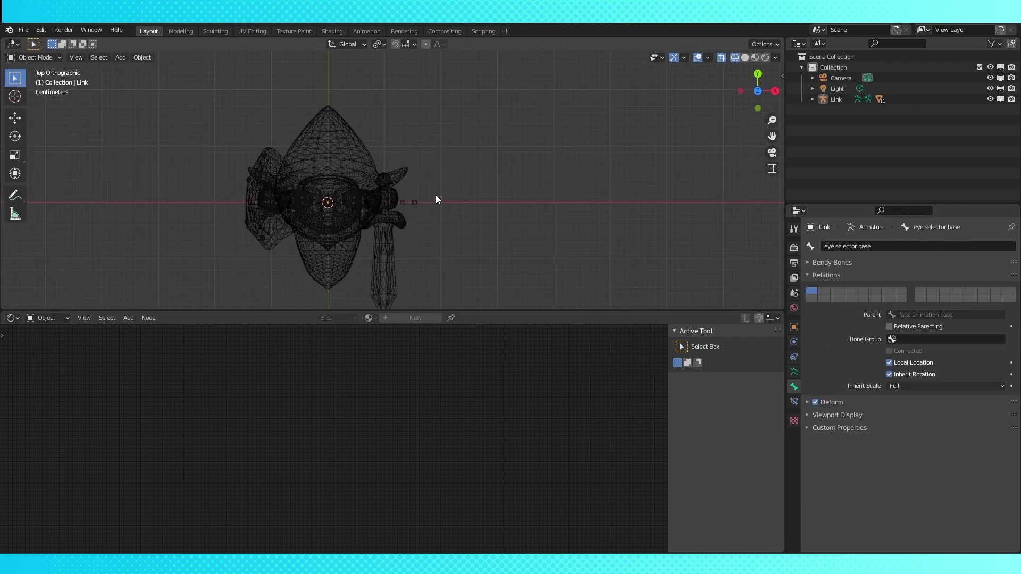
- Add a plane in Object Mode and scale its mesh in Edit Mode by 0.1 and again by 0.5
scroll(453, 191, down, 9)
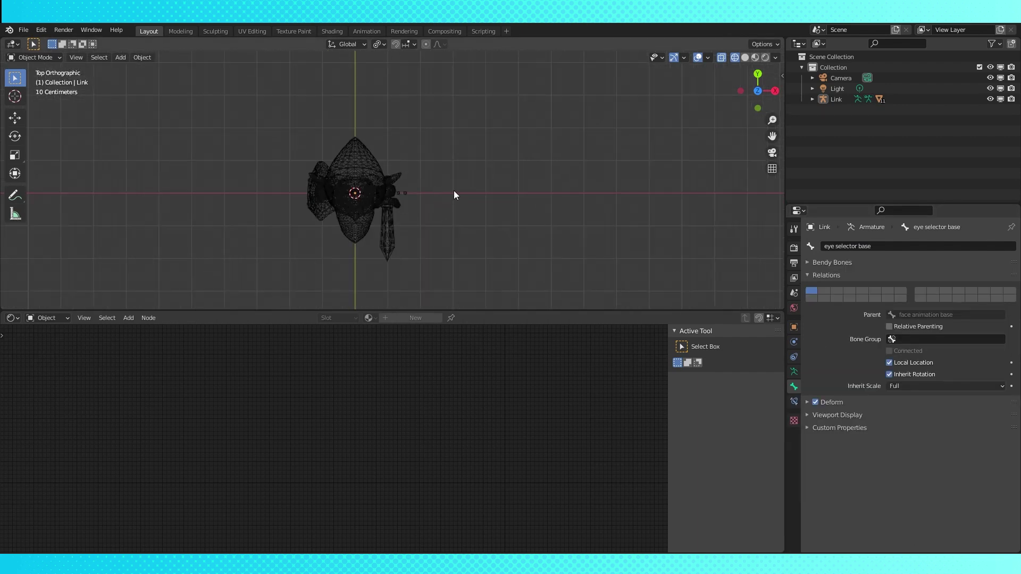
key(shift+a)
click(489, 171)
scroll(489, 172, up, 3)
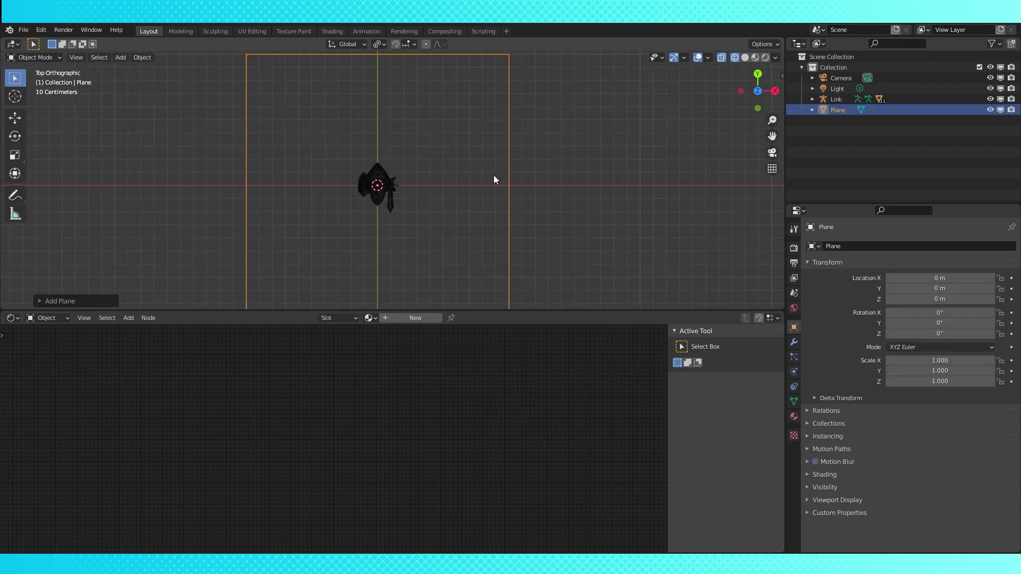
key(Tab)
text(s.1)
key(Return)
scroll(494, 175, up, 9)
text(s.5)
key(Return)
- Move the plane's mesh beside the eye selector bones, away from the character, with its lower edge on the X axis
key(g)
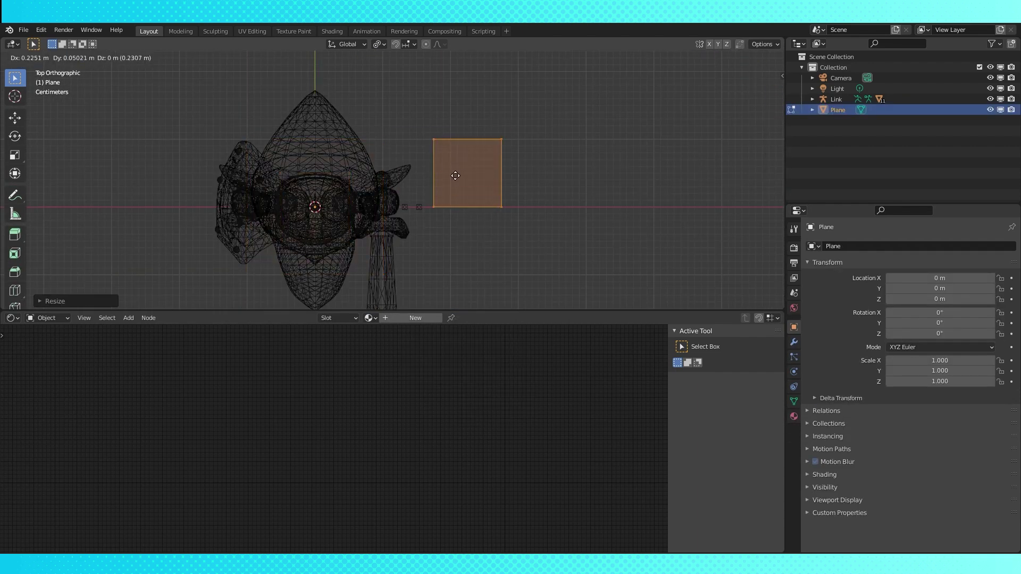
click(451, 175)
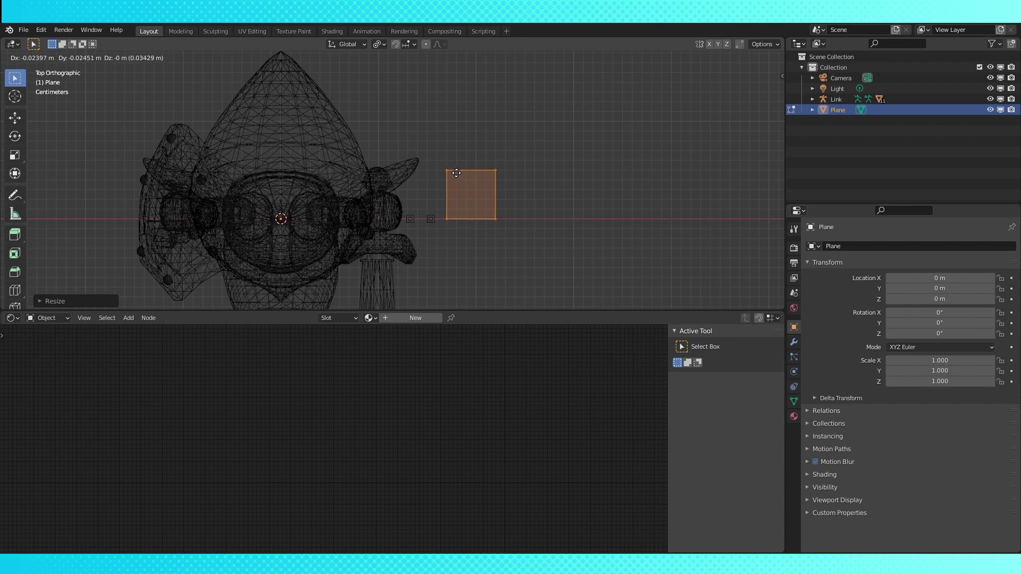
click(460, 170)
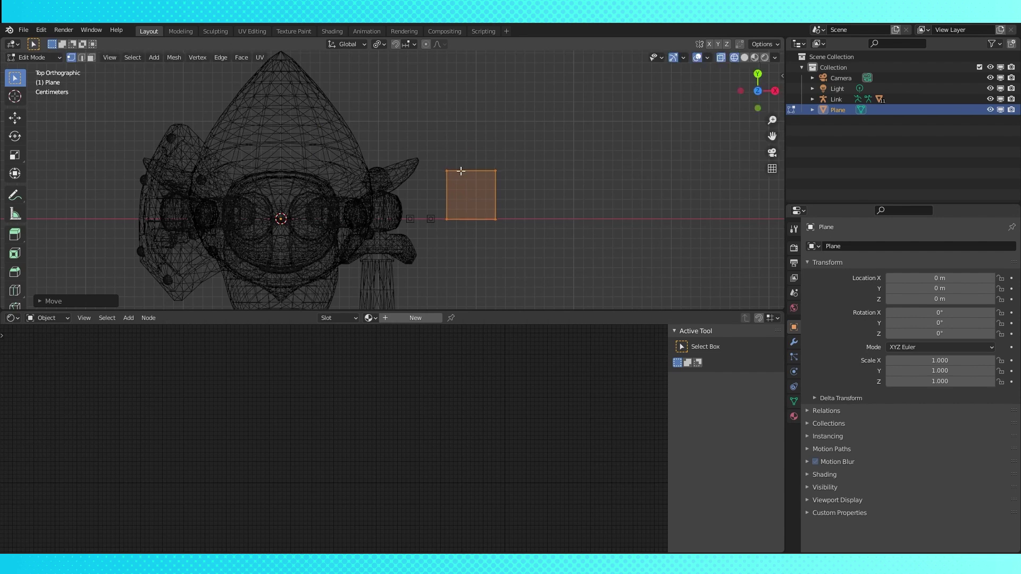
- Add an Array modifier to the plane with a relative offset of 0 in X and 1 in Y
click(794, 343)
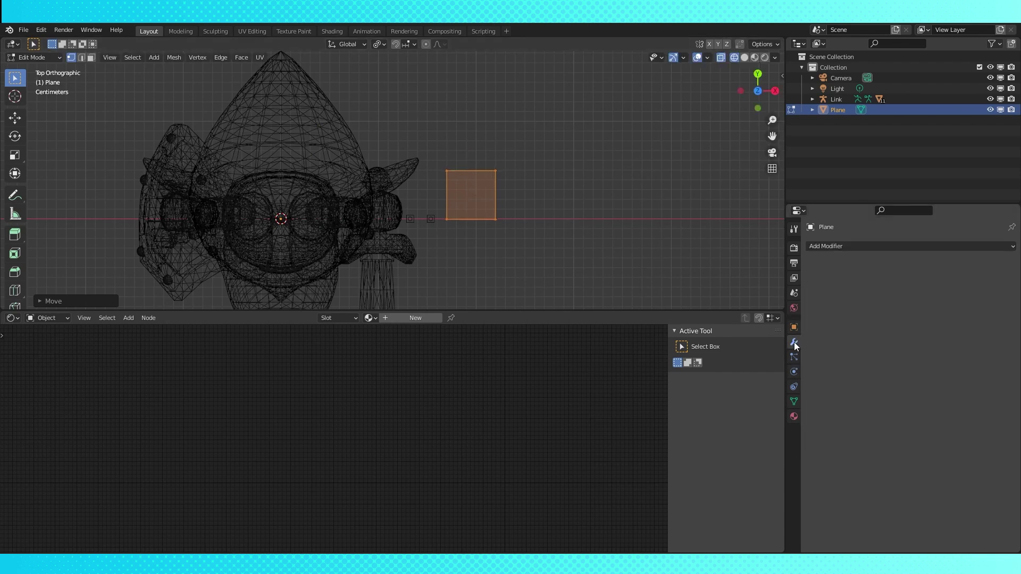
click(899, 247)
click(816, 278)
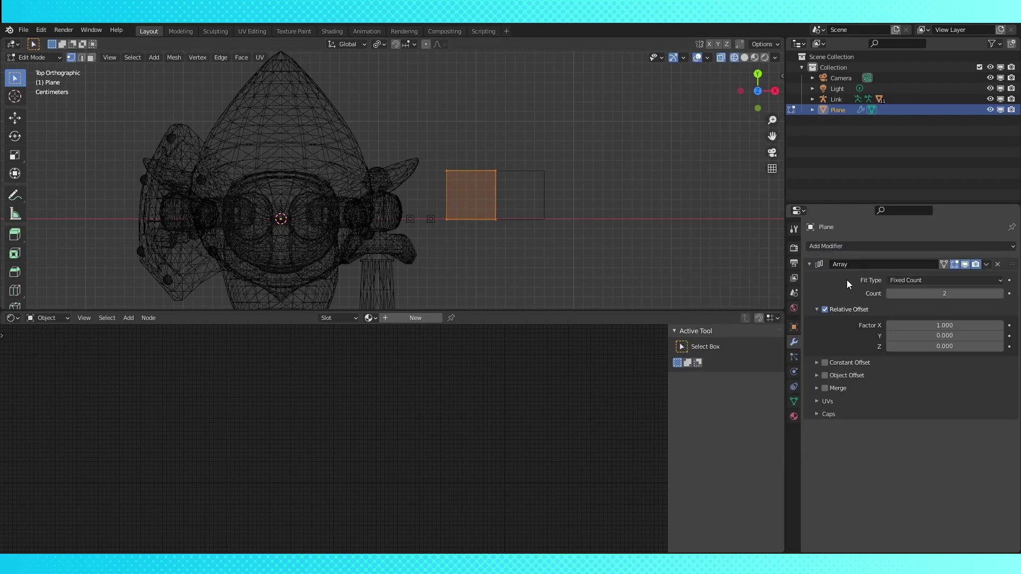
click(926, 336)
text(1)
key(Return)
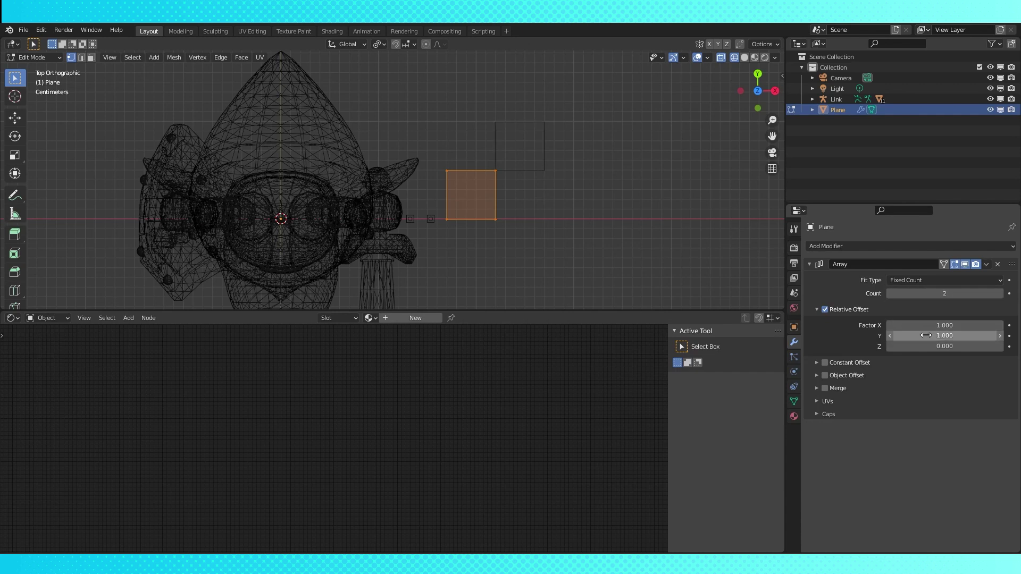
click(921, 326)
text(0)
key(Return)
click(920, 333)
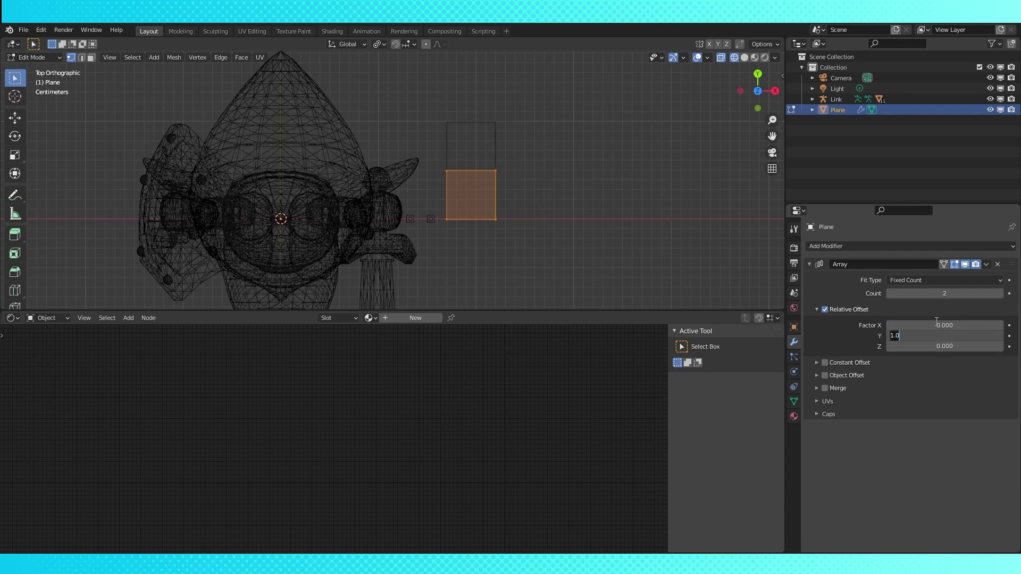
- Set the Array modifier's count to 5
click(988, 295)
click(998, 295)
click(997, 295)
click(998, 296)
scroll(378, 278, down, 3)
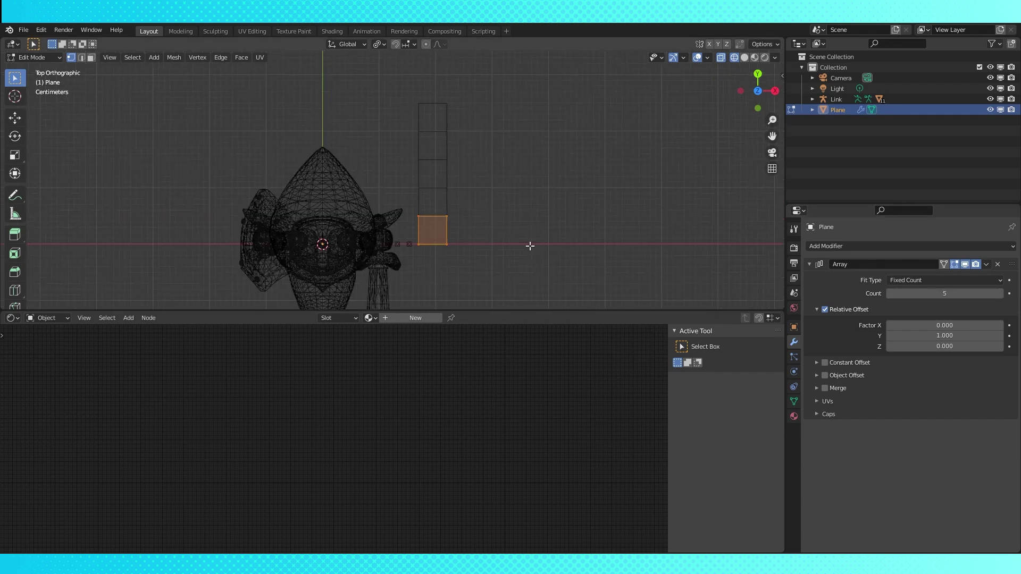
- Apply the Array modifier to the plane in Object Mode
key(Tab)
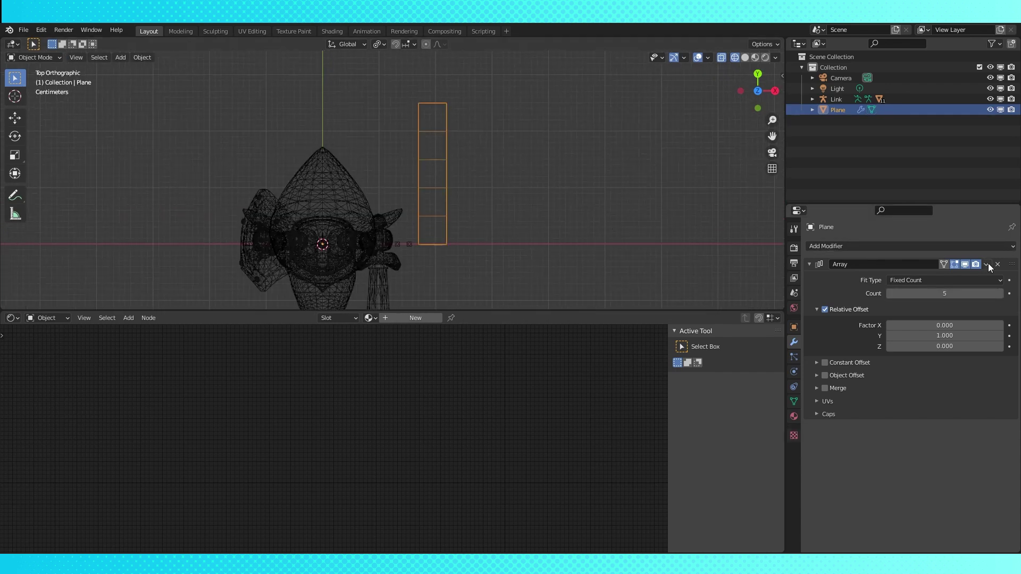
click(988, 264)
click(959, 277)
- Set the pivot point to Individual Origins and scale all five squares by 0.9 in Edit Mode
key(Tab)
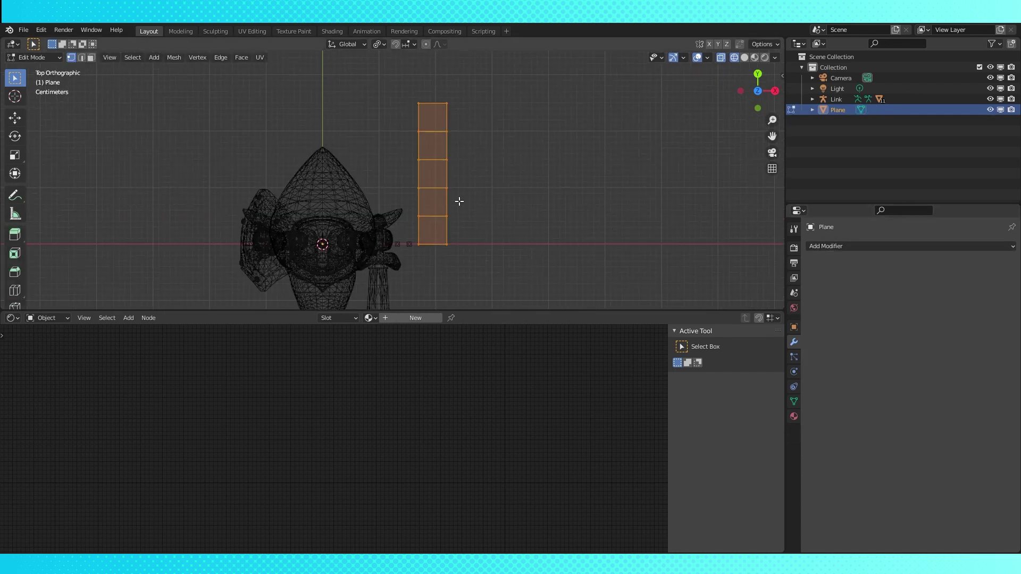
click(378, 44)
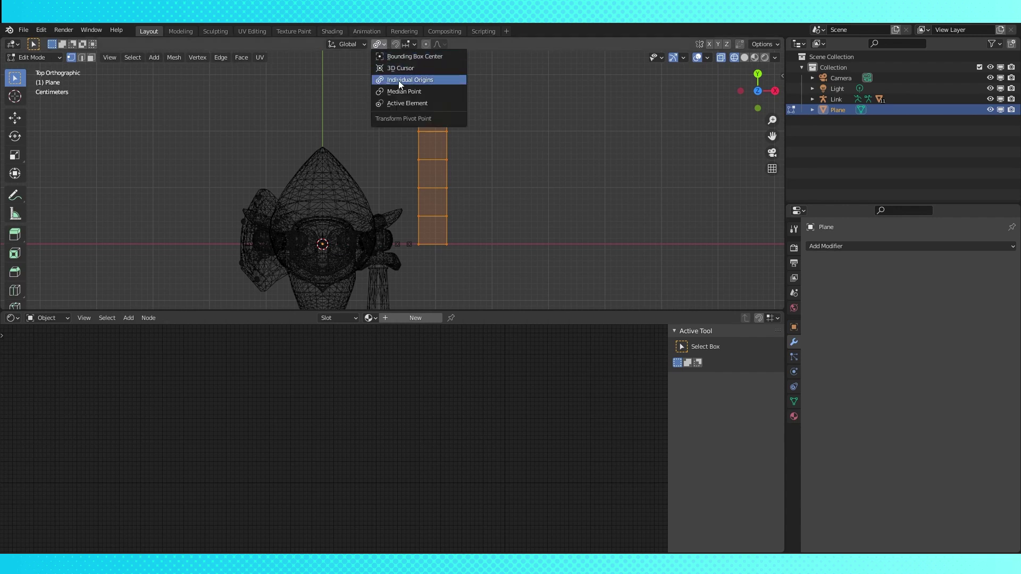
click(397, 81)
text(s.9)
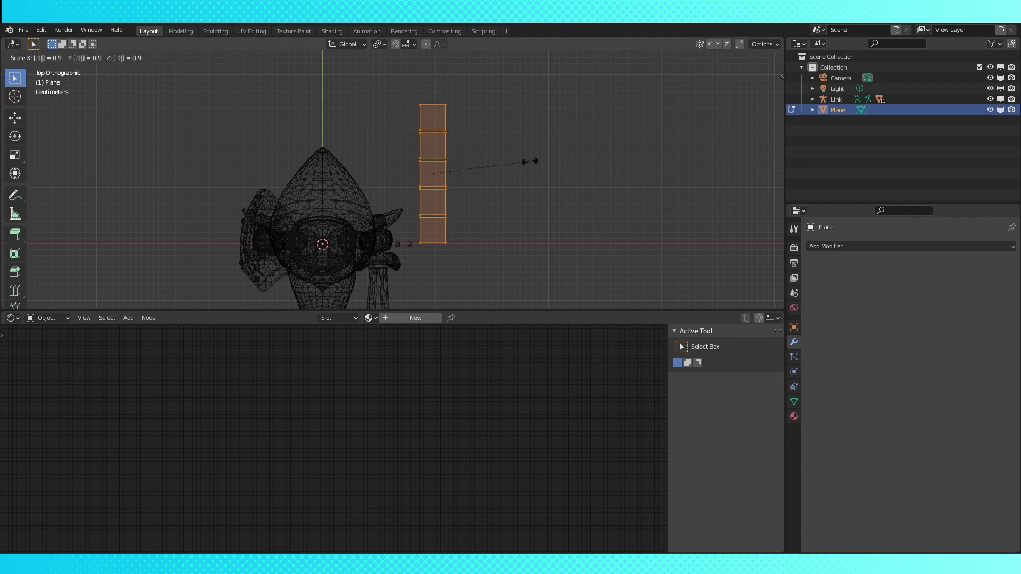
key(Return)
- Move the column of squares slightly down along the Y axis and return to Object Mode
scroll(471, 166, up, 1)
key(g)
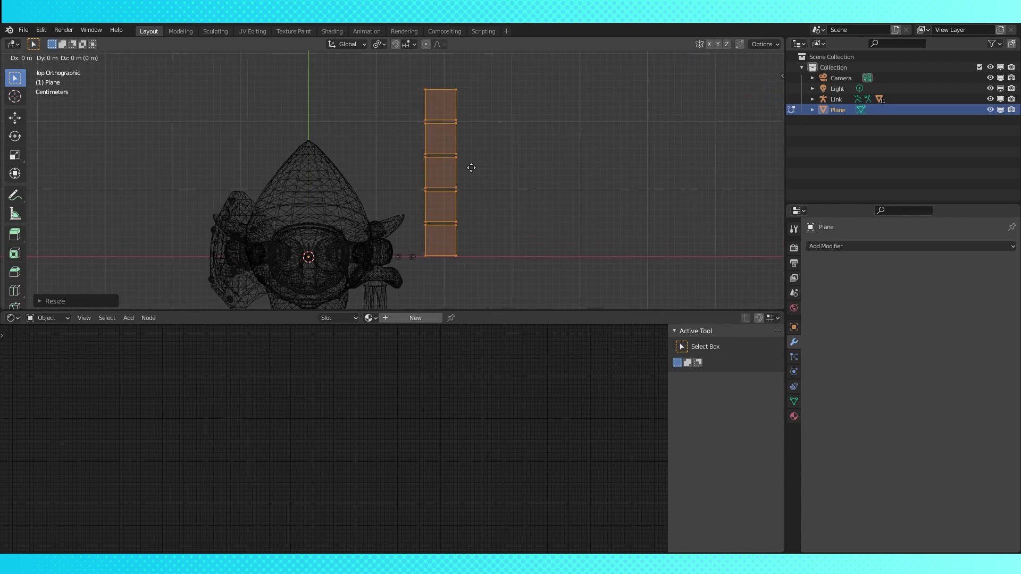
key(y)
click(470, 170)
key(Tab)
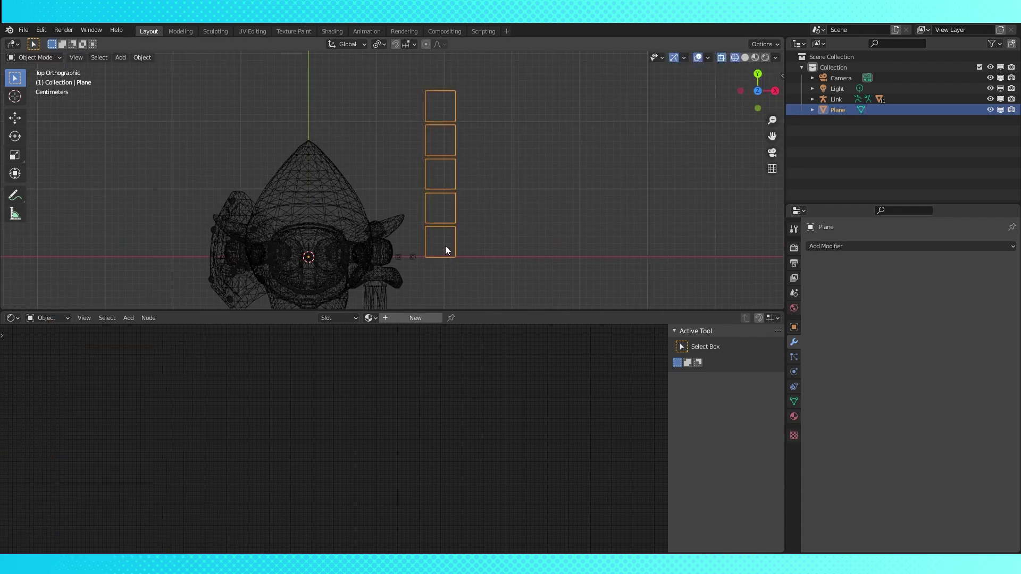
- Create a new material on the plane and name it "face 1"
key(Tab)
click(793, 416)
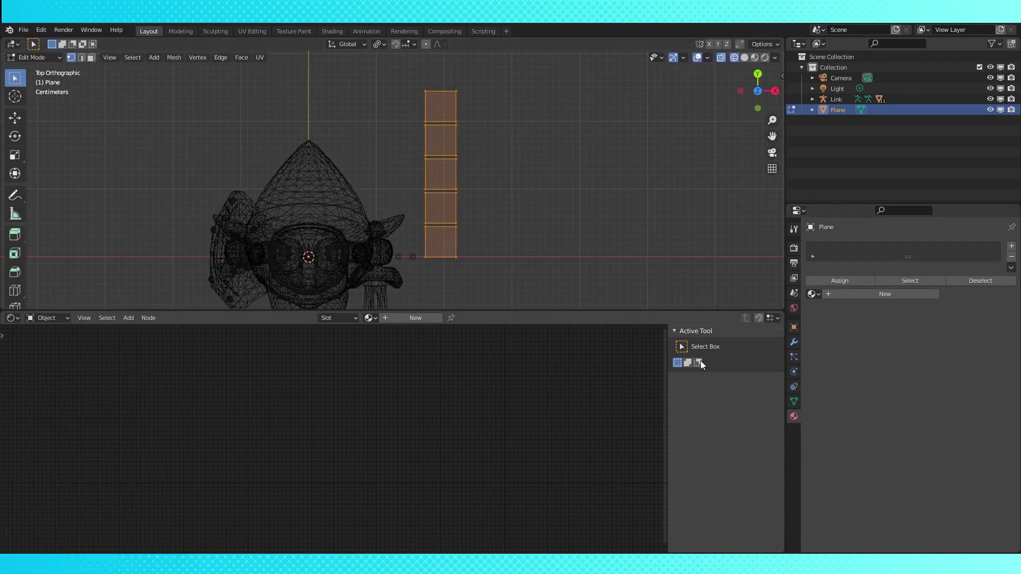
click(456, 254)
click(885, 294)
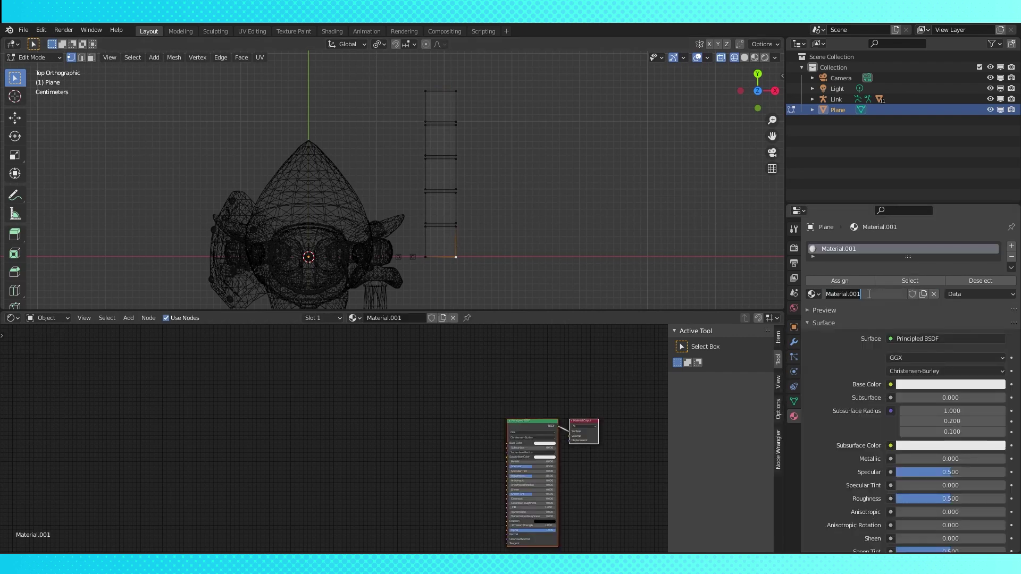
double_click(868, 293)
text(face 1)
key(Return)
- Add an Image Texture node with MI_eye_alb.0.png, link its Color to the Principled BSDF's Base Color, and switch the viewport to rendered shading
key(shift+a)
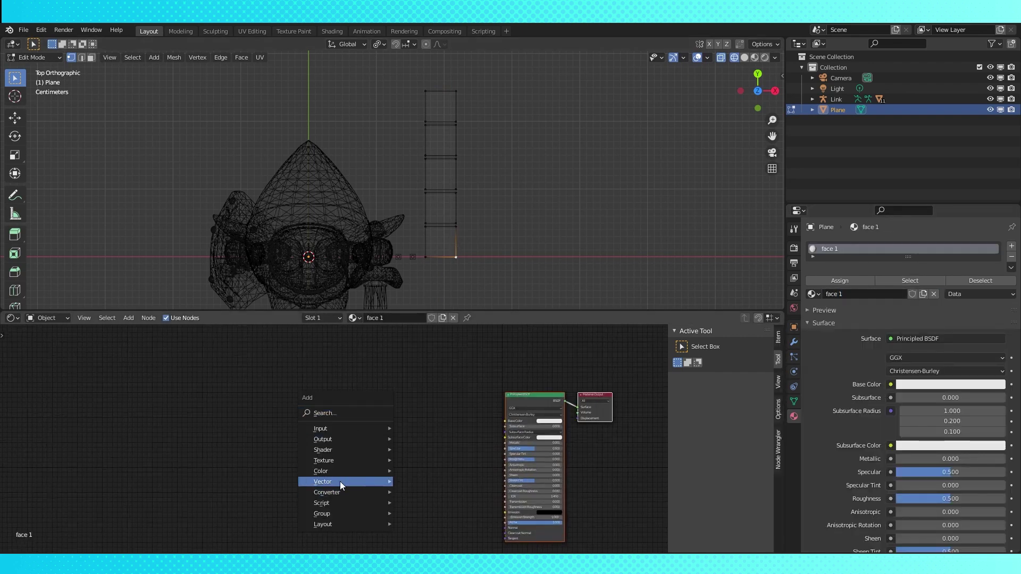
mouse_move(336, 462)
click(437, 366)
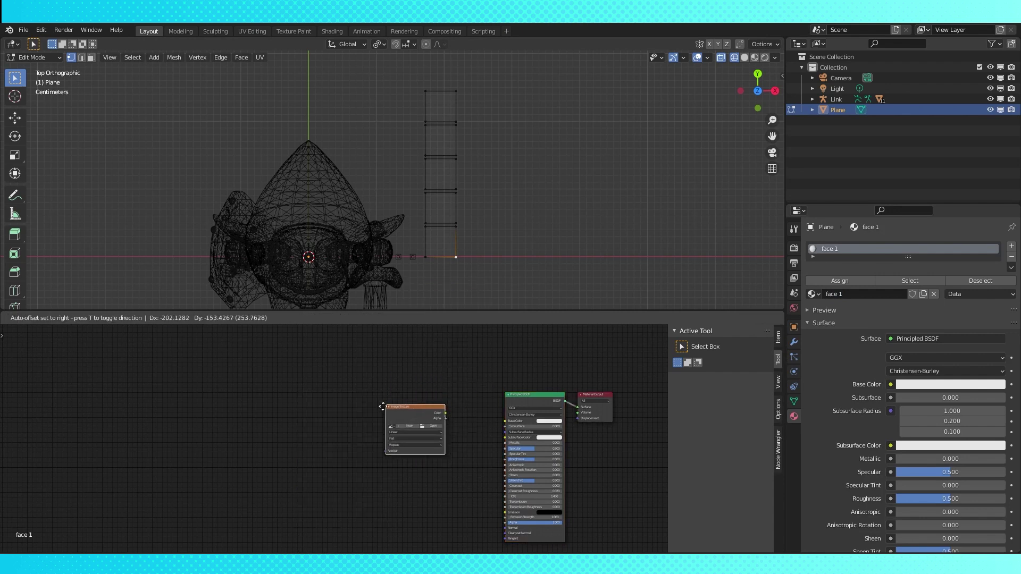
click(383, 406)
scroll(384, 407, up, 6)
click(421, 423)
click(450, 451)
drag(508, 403, 607, 410)
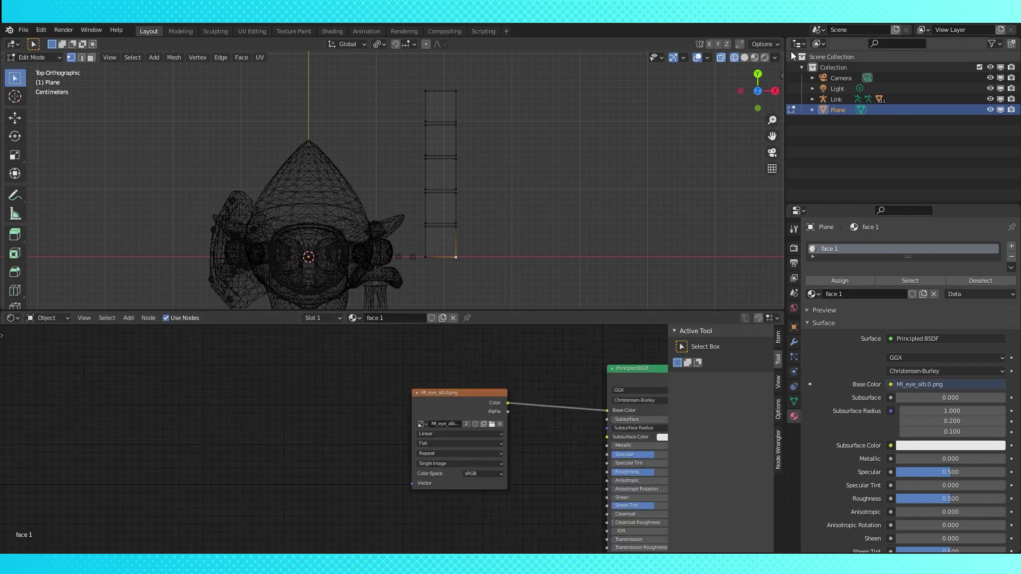
key(z)
- Add a second material slot with a copy of face 1 named "face 2" and set its image texture to mi_eye_alb.1.png
click(1011, 246)
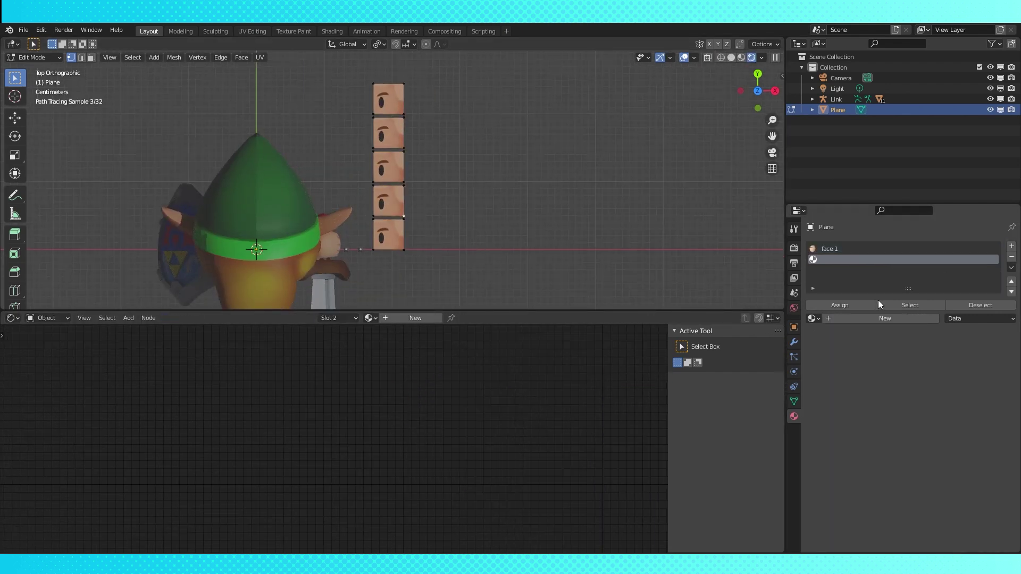
click(820, 319)
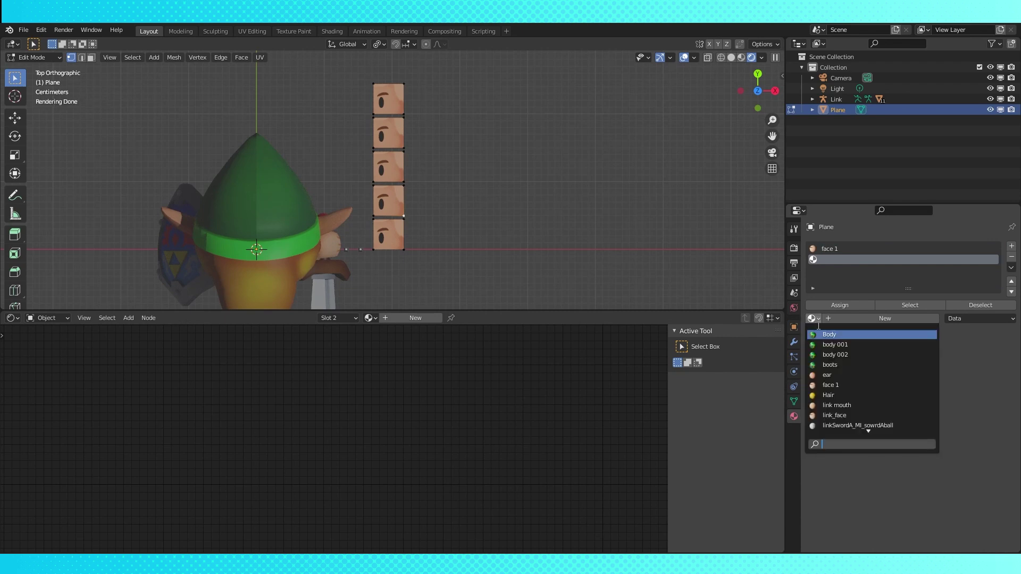
click(826, 384)
click(923, 318)
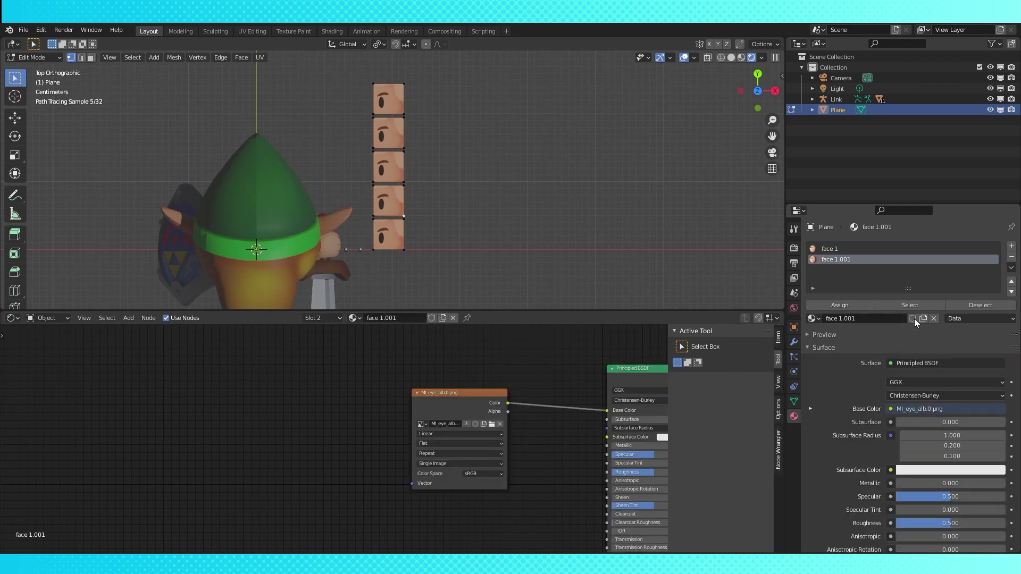
click(840, 318)
text(face 2)
key(Return)
click(422, 423)
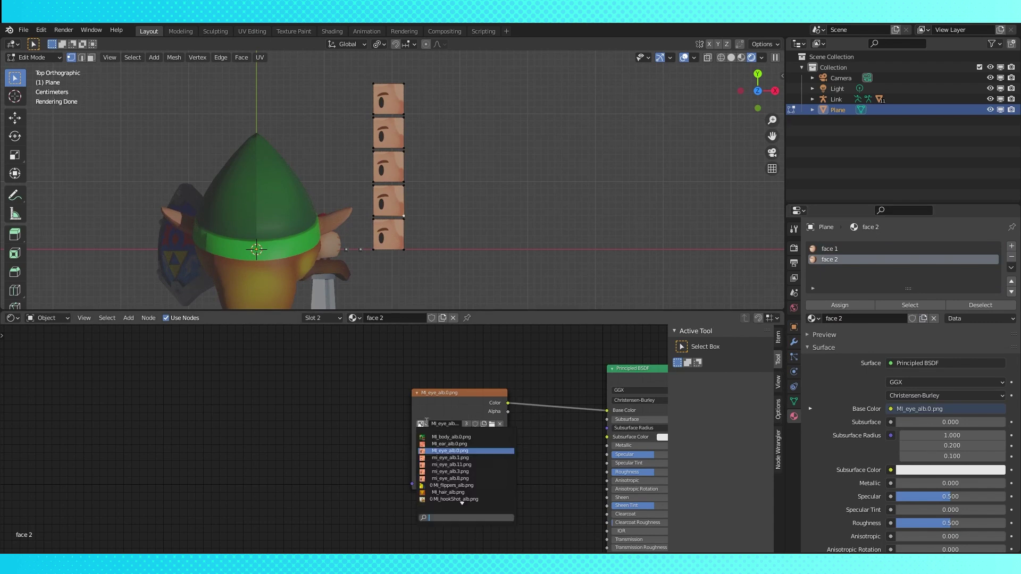
click(435, 457)
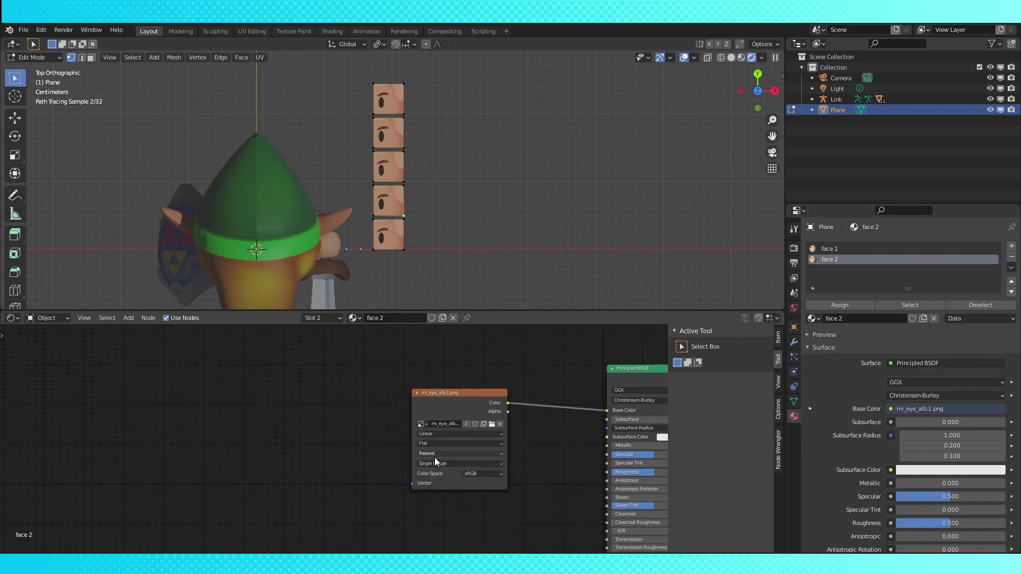
- In face selection mode, select the second square from the bottom and assign the face 2 material to it
click(385, 211)
click(396, 211)
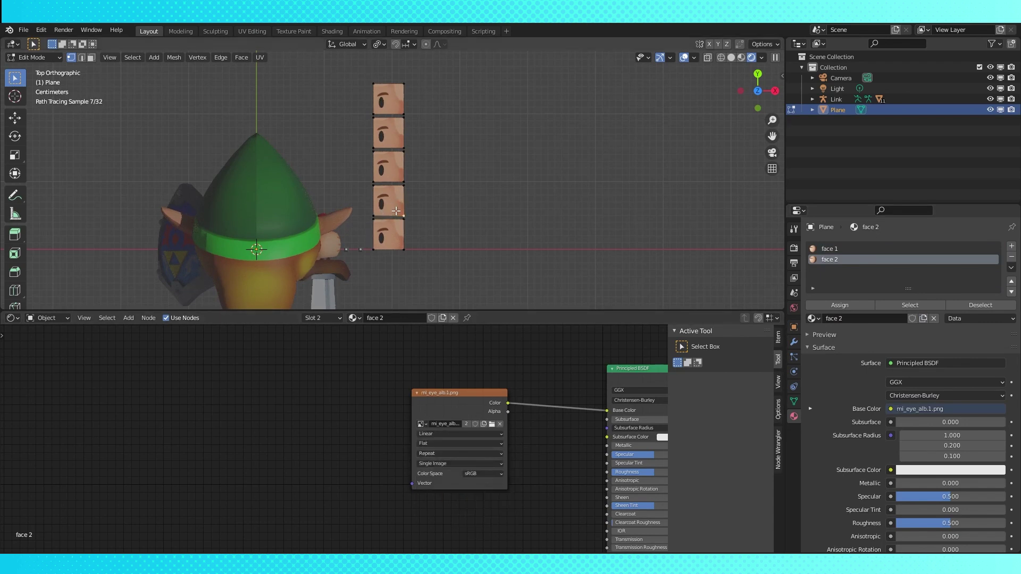
click(91, 58)
click(388, 201)
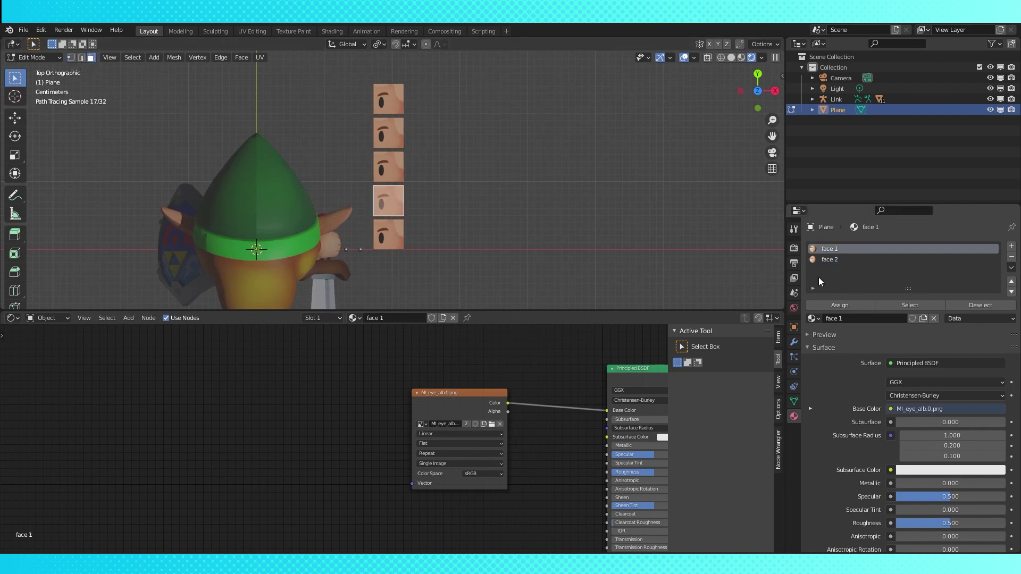
click(837, 304)
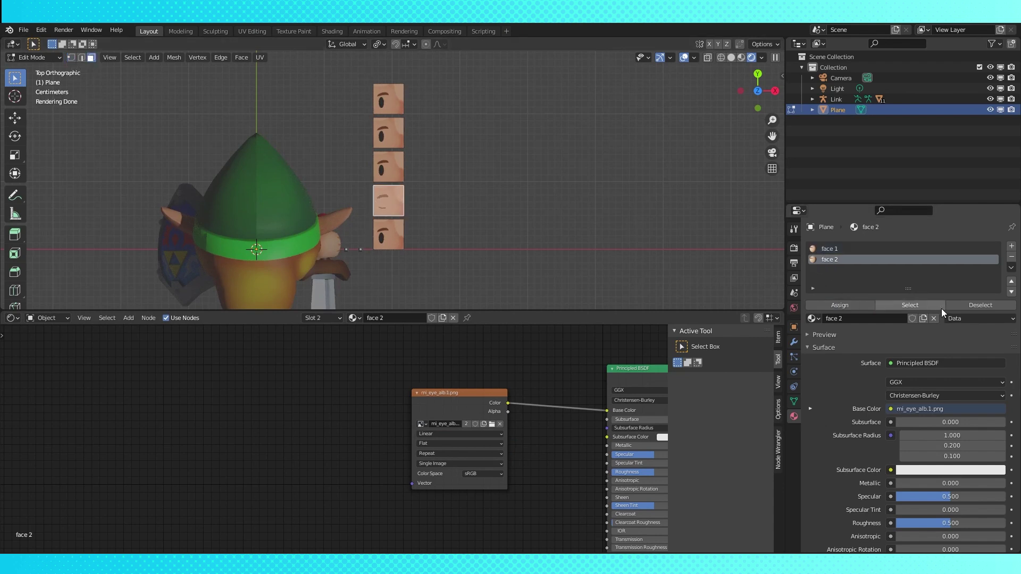
- Add three more material slots to the plane and put the face 2 material in each of them
click(1011, 247)
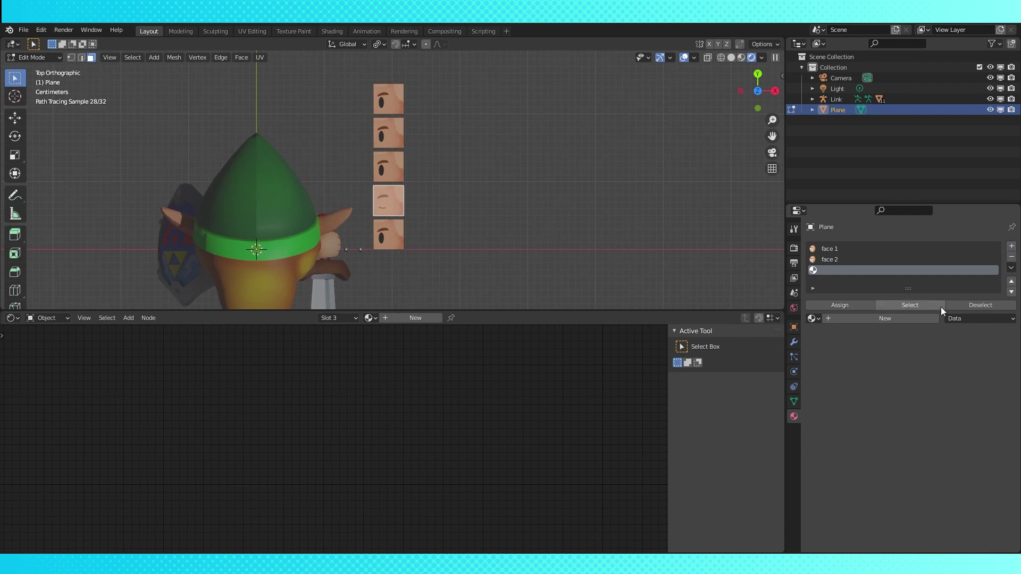
click(813, 318)
click(845, 396)
click(1011, 247)
click(813, 318)
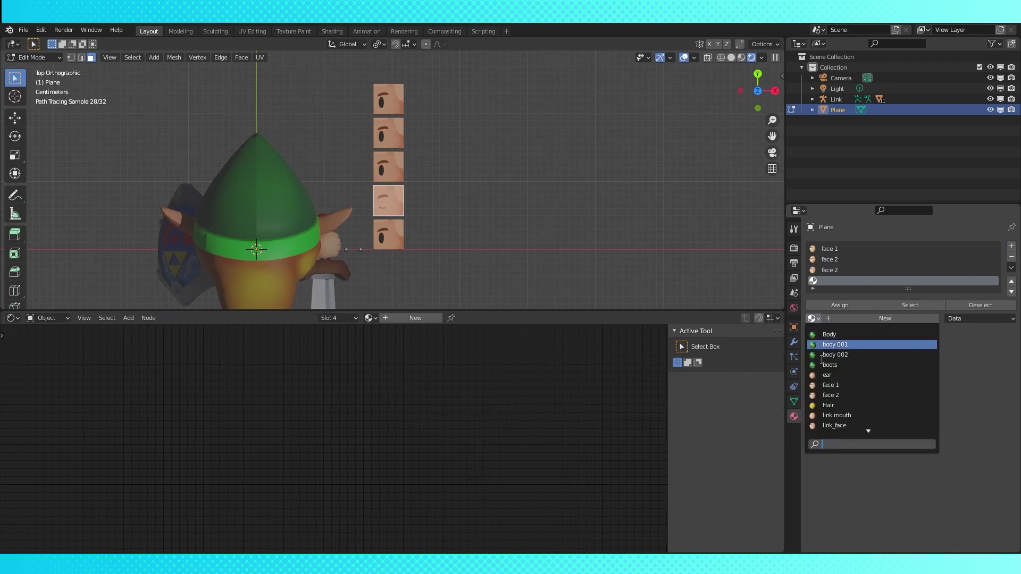
click(846, 395)
click(1012, 246)
click(814, 326)
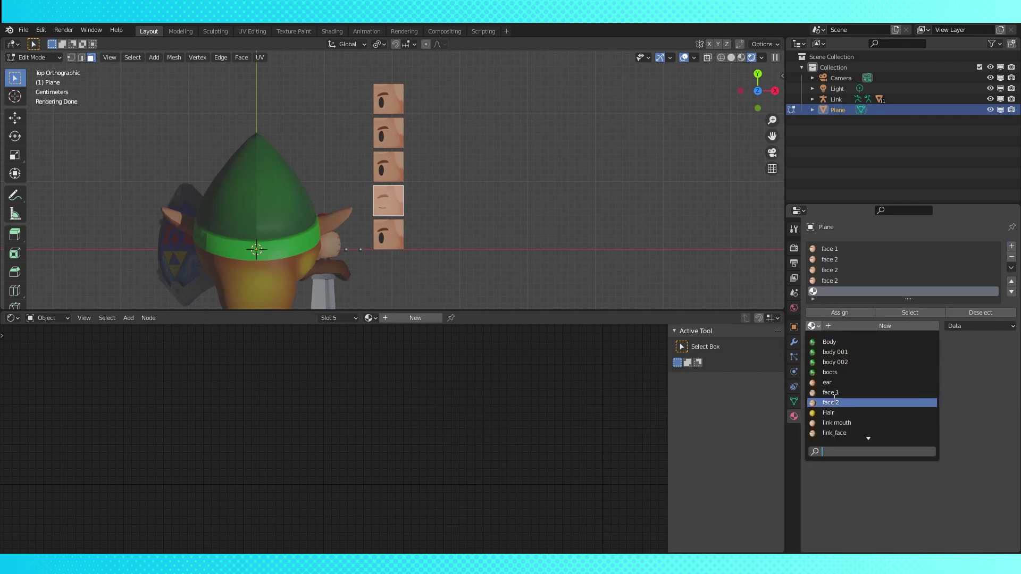
click(845, 403)
- Make separate copies of face 2 in the third and fourth slots and name them face 3 and face 4
click(877, 270)
click(924, 325)
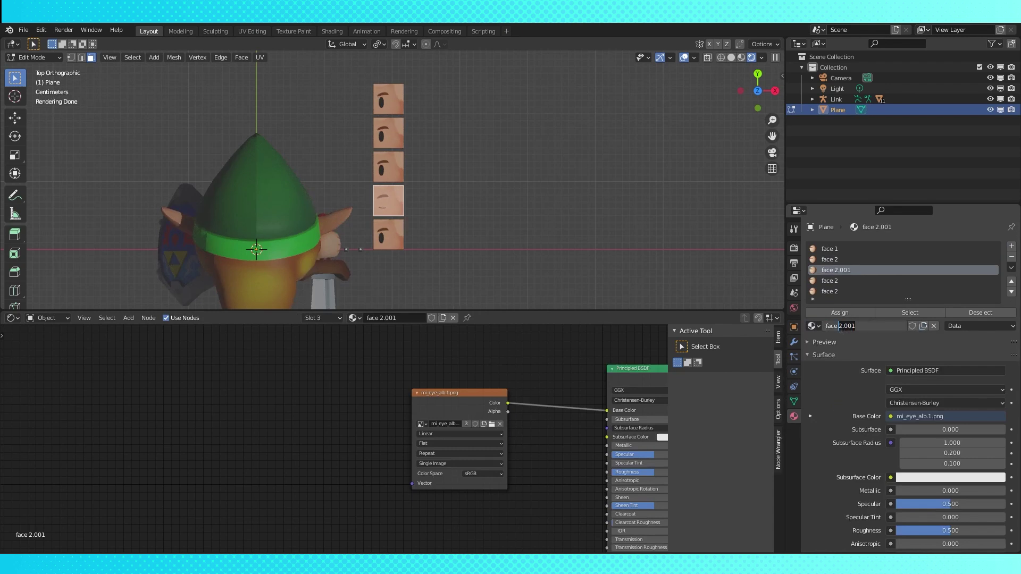
click(850, 281)
click(923, 325)
click(855, 325)
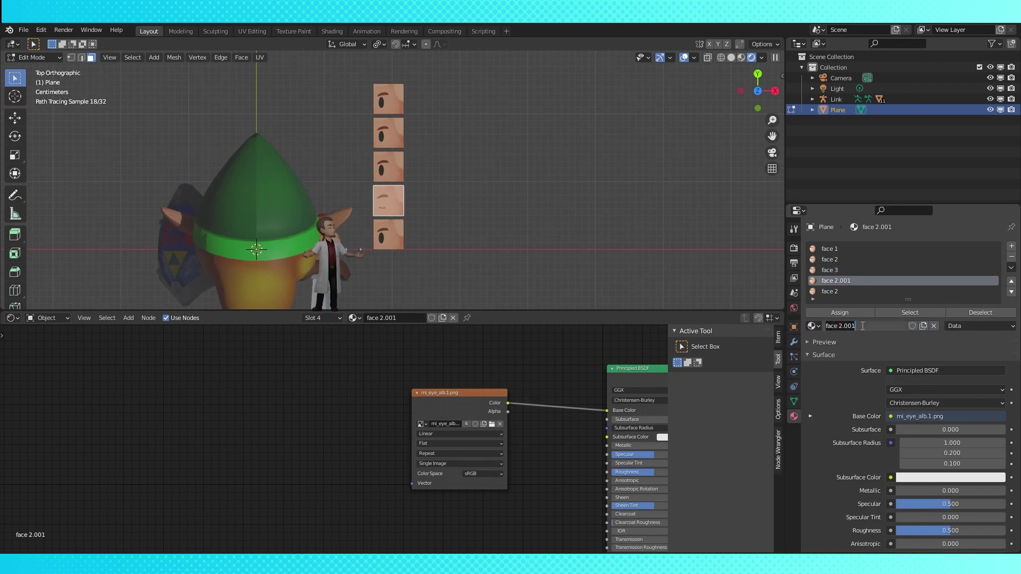
drag(856, 326, 838, 326)
text(4)
key(Return)
- Make a separate copy of face 2 in the fifth slot and name it "face 5"
click(851, 292)
click(923, 325)
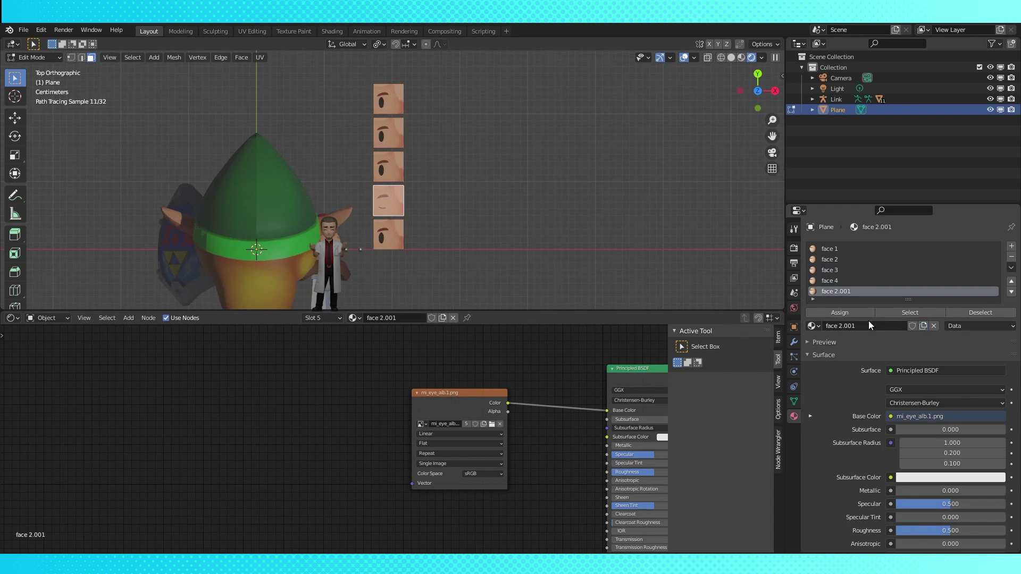
double_click(841, 325)
text(face 5)
key(Return)
- Set face 3's image texture to mi_eye_alb.11.png and assign the material to the middle square
click(841, 270)
click(421, 424)
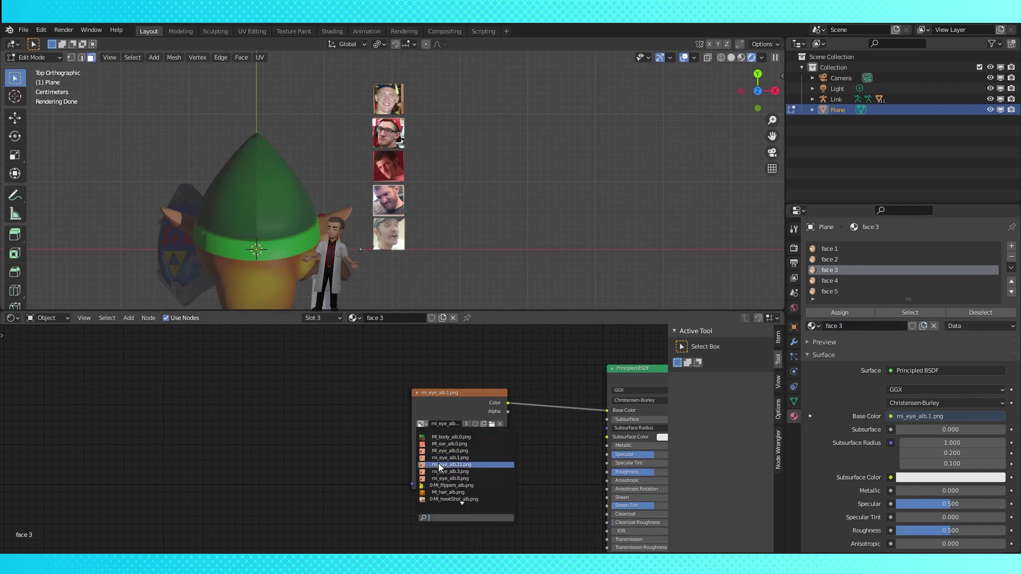
click(436, 462)
click(388, 166)
click(842, 270)
- Set face 4's image texture to mi_eye_alb.3.png and face 5's to the remaining unused eye image
click(837, 281)
click(420, 424)
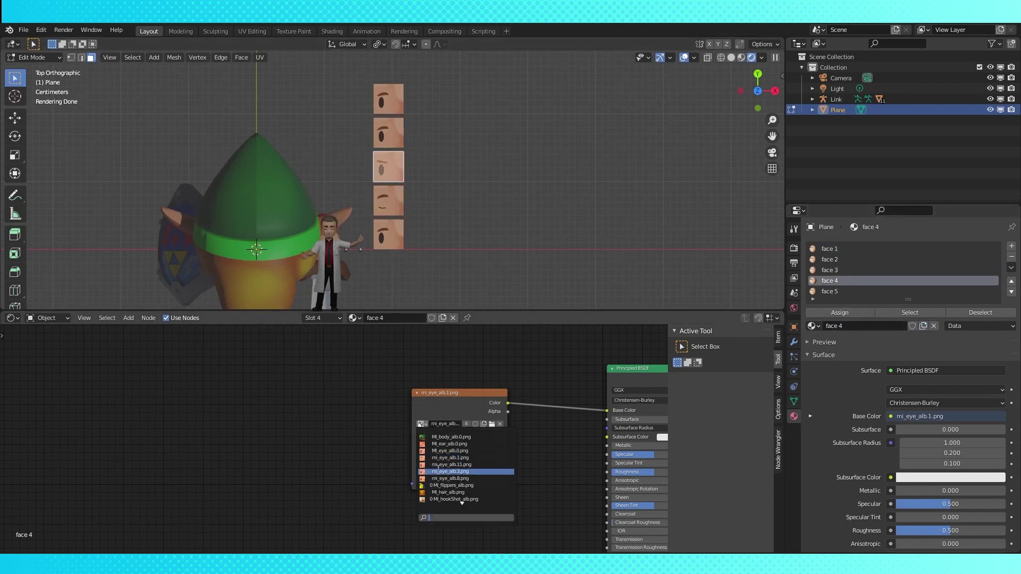
click(436, 472)
click(829, 292)
click(420, 424)
click(450, 472)
- Assign face 5 to the second square from the top and face 4 to the top square
click(830, 281)
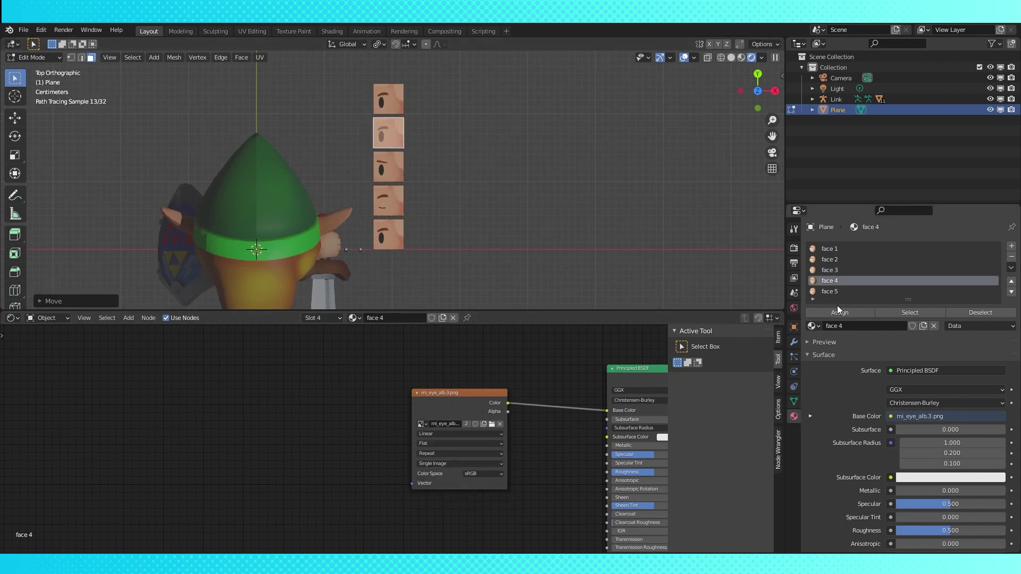
click(388, 98)
click(388, 133)
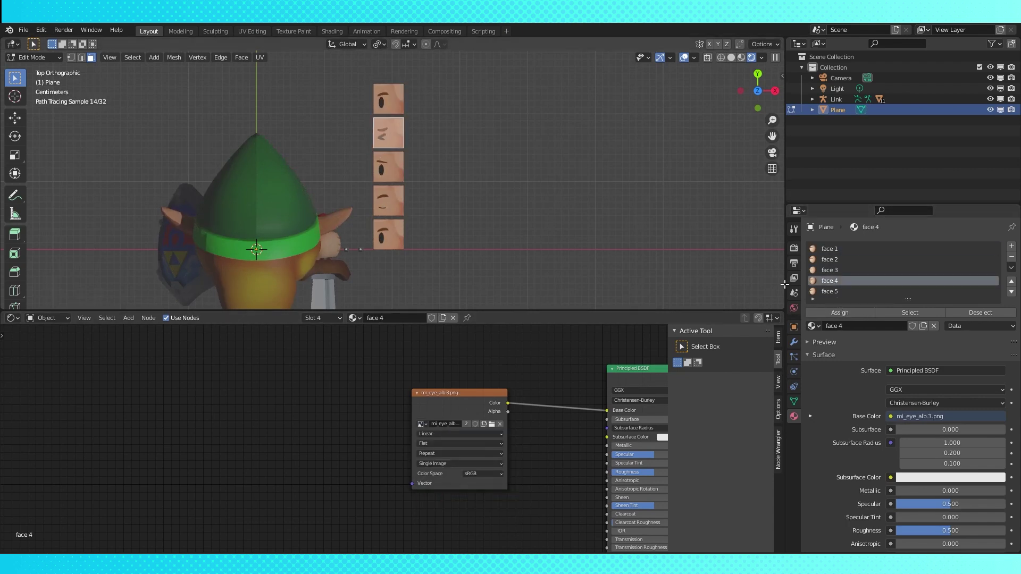
click(830, 292)
click(838, 312)
click(388, 98)
click(829, 281)
click(838, 312)
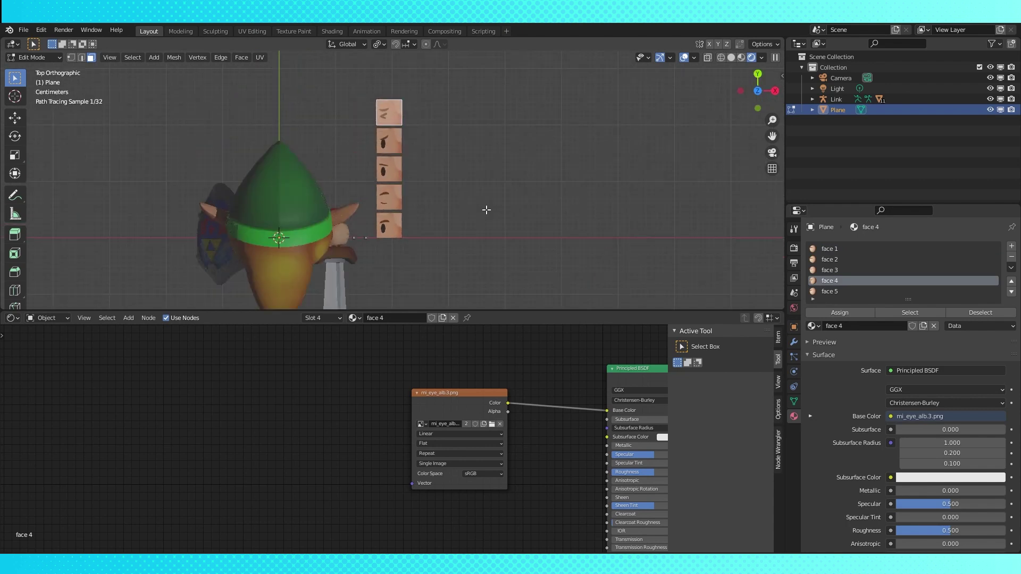
- Return to Object Mode, add a new mesh plane at the world origin and enter its Edit Mode
scroll(486, 209, down, 4)
key(Tab)
scroll(442, 234, down, 2)
key(shift+a)
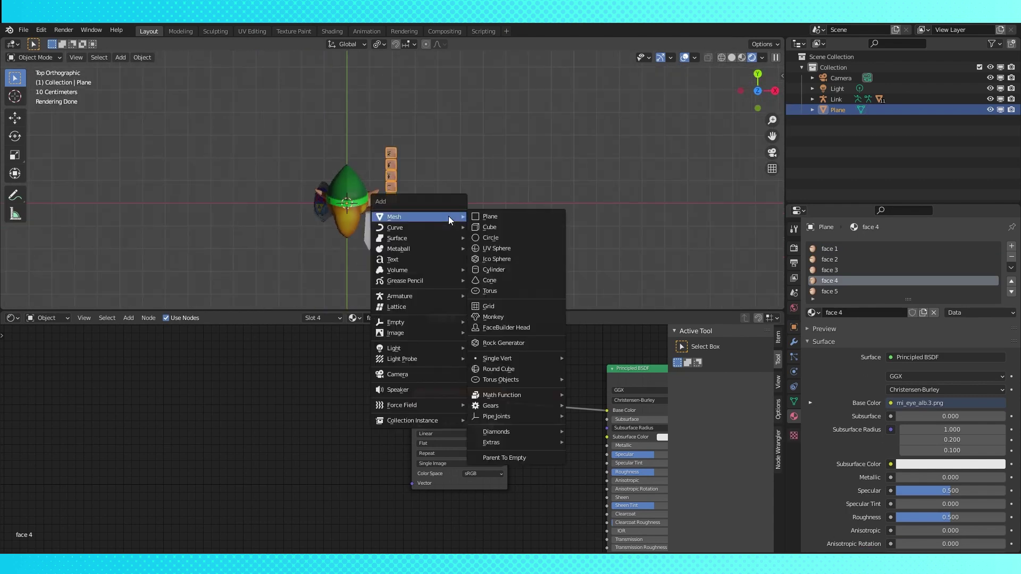
click(492, 219)
key(Tab)
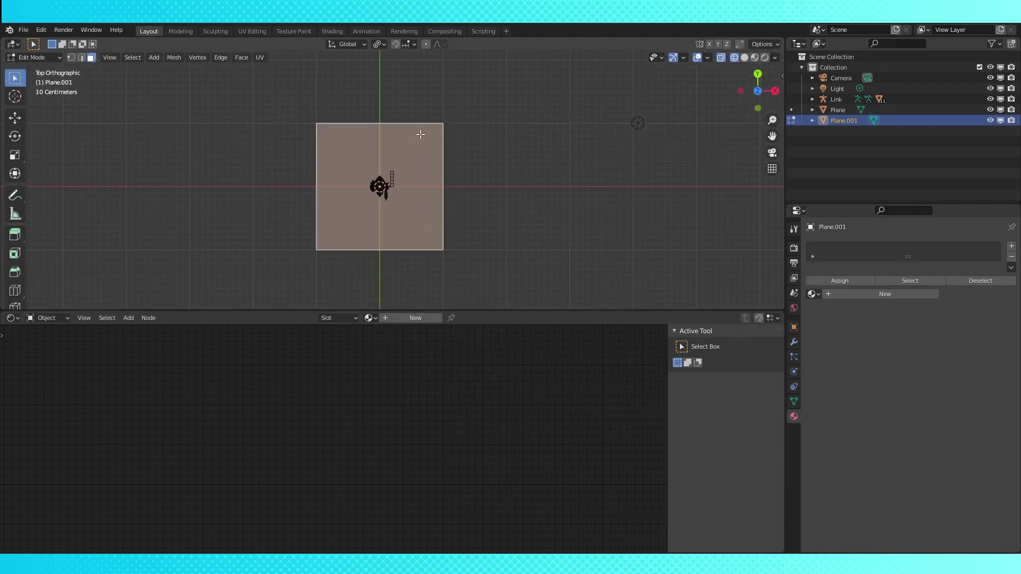
- Cut the new plane with one centred vertical loop and two evenly spaced horizontal loops
key(ctrl+r)
click(383, 116)
right_click(382, 116)
key(ctrl+r)
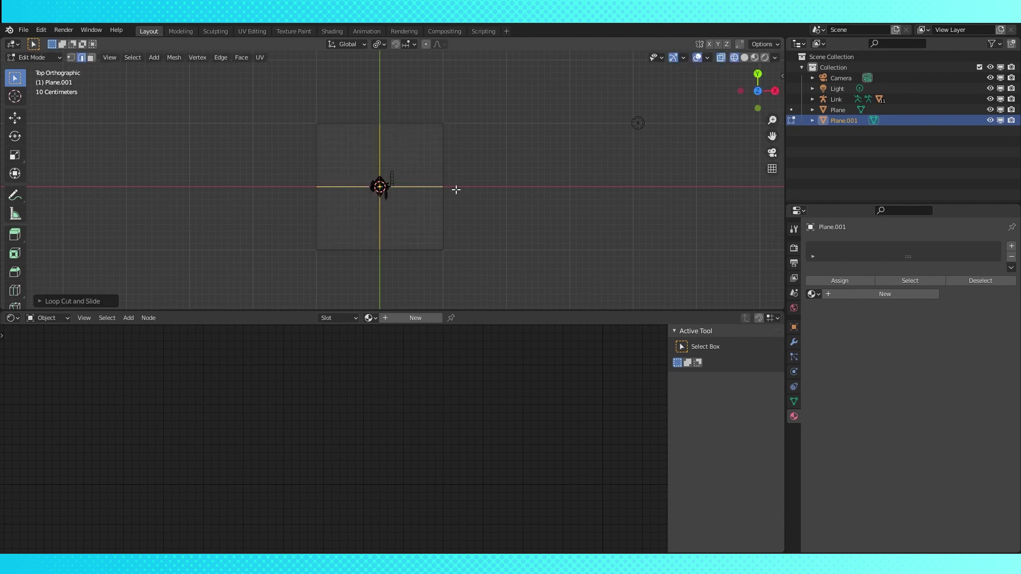
scroll(456, 189, up, 1)
click(456, 190)
right_click(457, 192)
- Select all six faces of the new plane and delete only the faces, keeping the edges
click(91, 57)
click(360, 154)
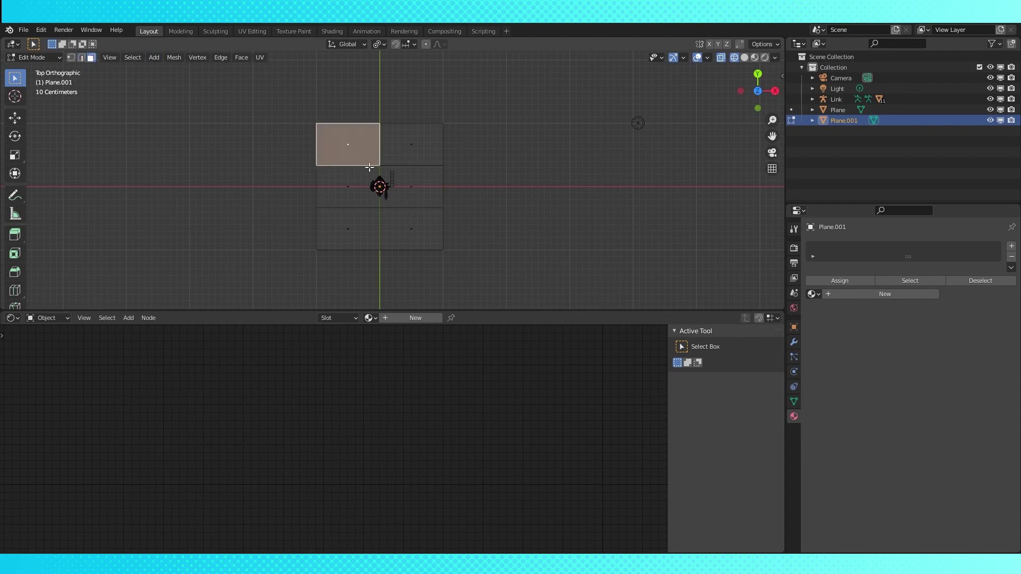
shift+click(365, 183)
shift+click(367, 228)
shift+click(428, 230)
shift+click(424, 189)
shift+click(422, 144)
key(x)
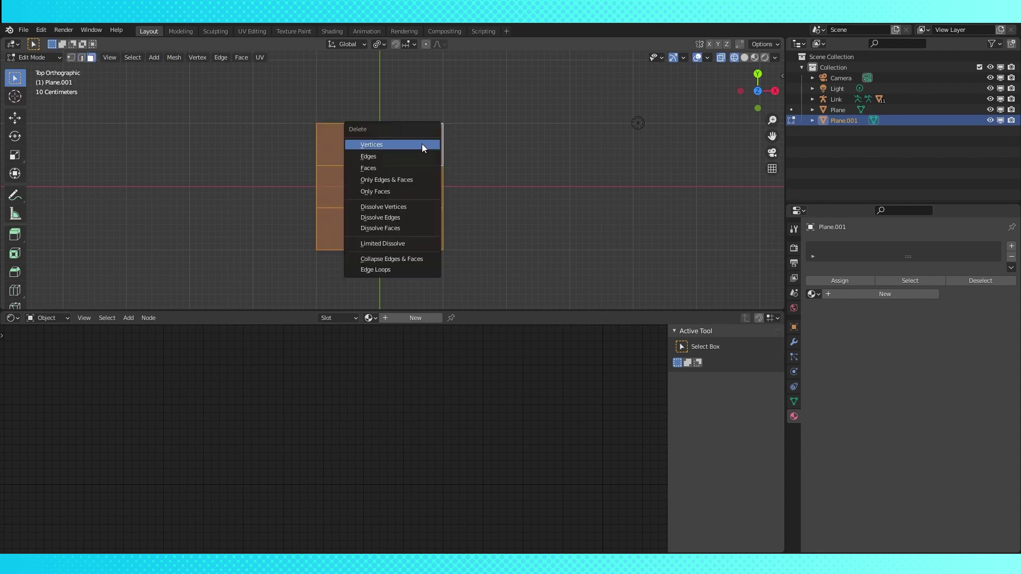
click(402, 190)
- Delete the outline's two outer left corner vertices and the inner horizontal edges of its right half
key(1)
click(317, 124)
shift+click(321, 251)
key(x)
click(306, 218)
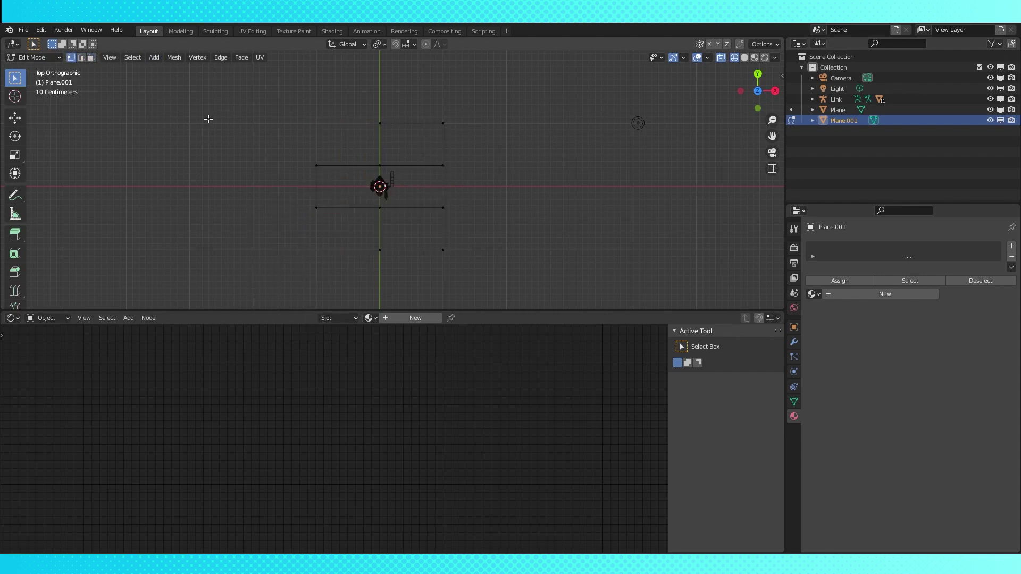
shift+click(415, 206)
key(x)
click(342, 183)
- Merge the four vertices on the outline's right side at their center to form the arrow tip
key(1)
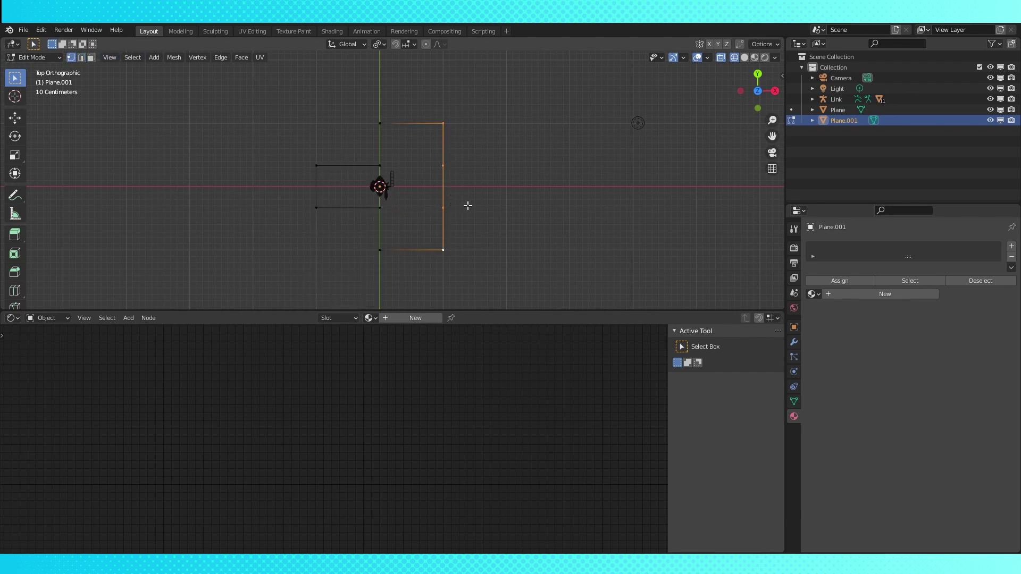
key(m)
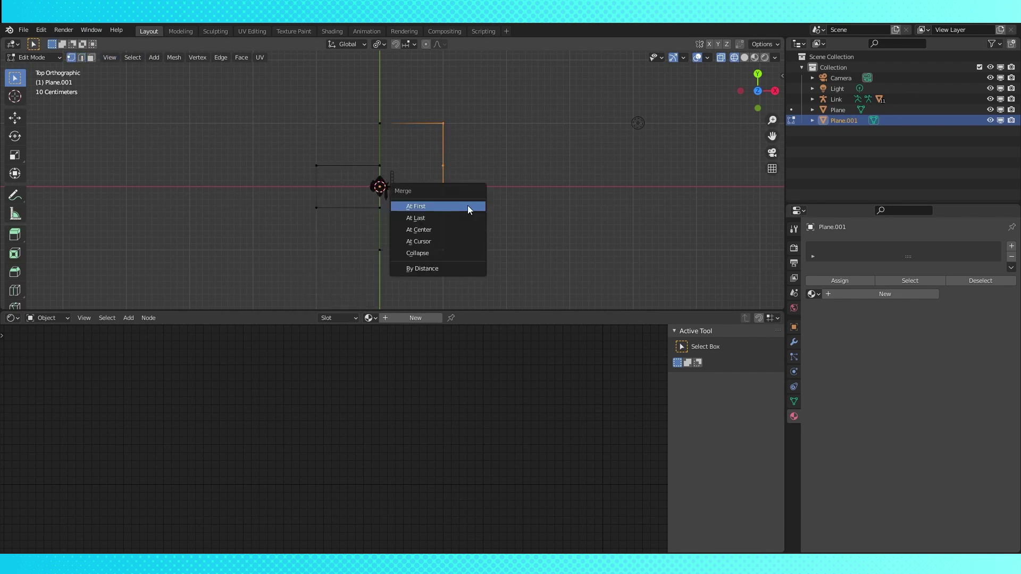
click(439, 230)
- Scale the whole arrow outline to about 0.47 along Y and rotate it 90 degrees about X
key(a)
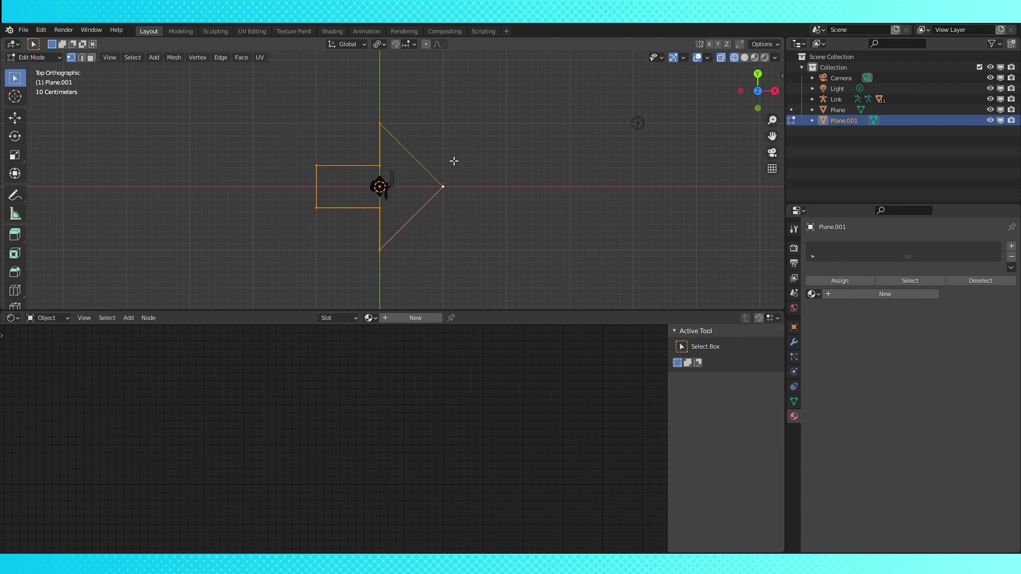
key(s)
key(y)
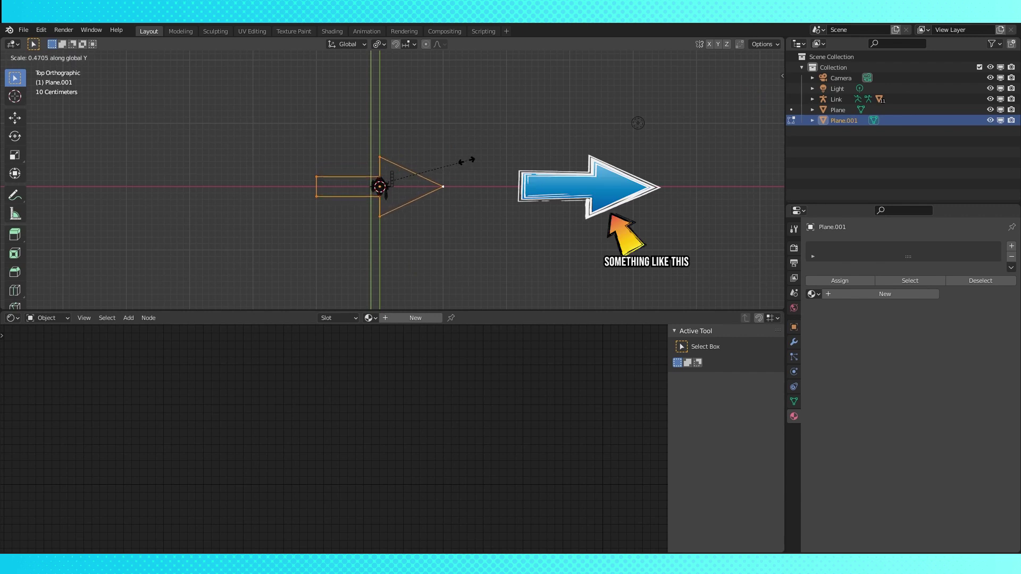
click(467, 159)
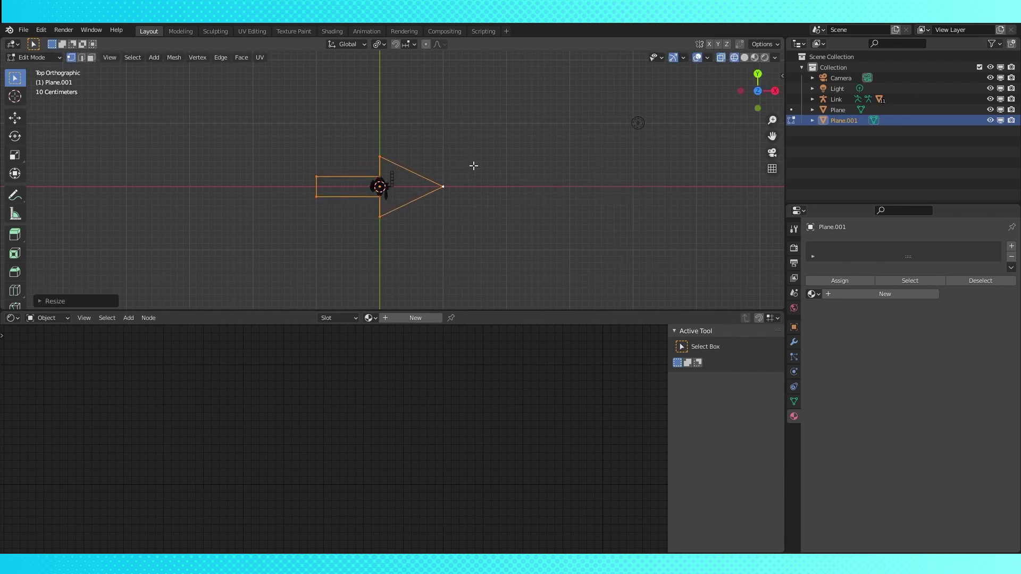
middle_drag(473, 166, 482, 162)
text(r)
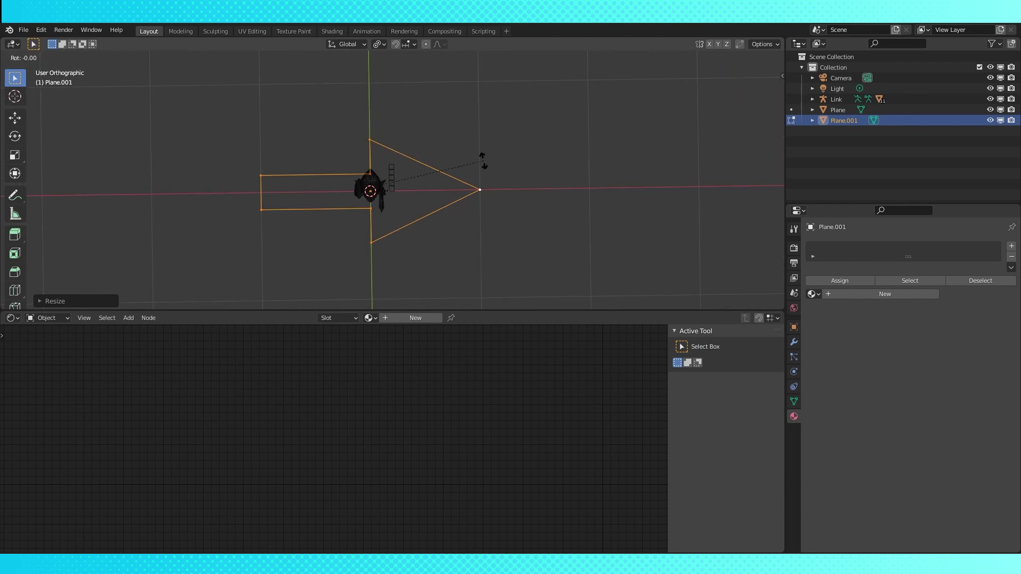
text(x90)
key(Return)
- Leave the arrow's Edit Mode, select the Link armature's eye selector bone and switch to Pose Mode
middle_drag(488, 235, 481, 181)
scroll(481, 181, up, 5)
key(Tab)
click(374, 213)
click(373, 209)
key(Tab)
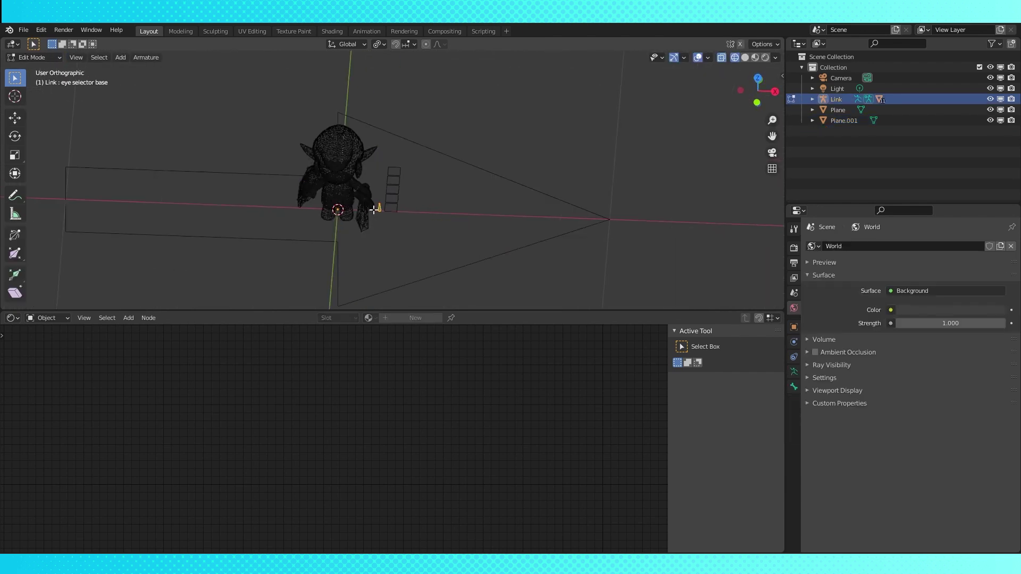
middle_drag(387, 236, 367, 219)
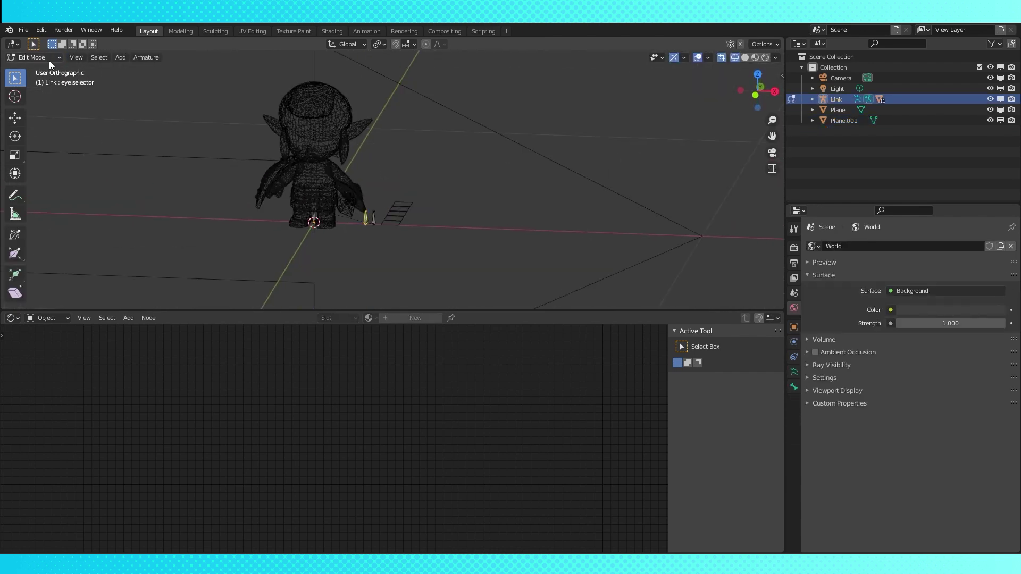
click(49, 60)
click(37, 93)
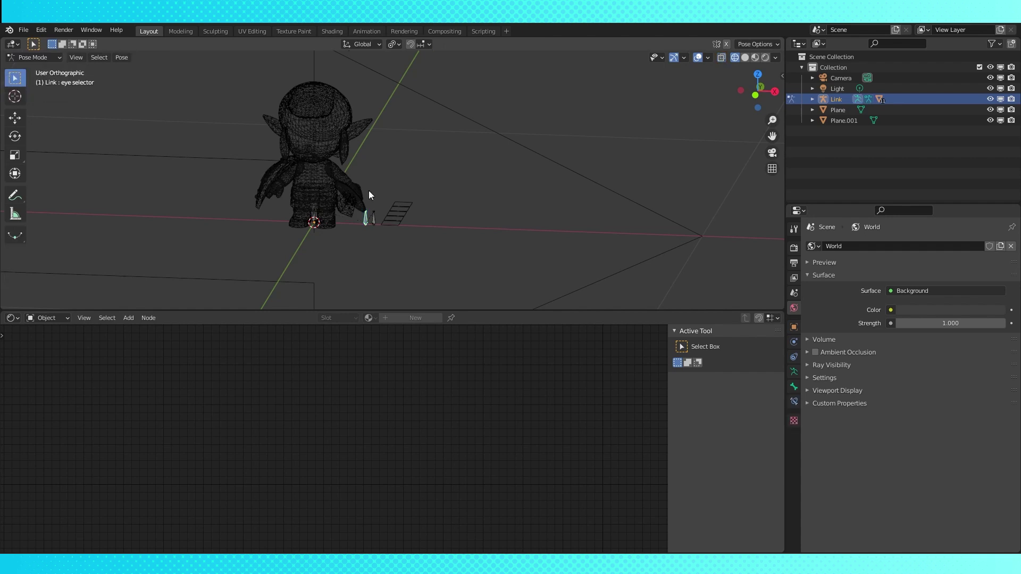
- Set the eye selector bone's custom shape to the arrow object Plane.001 and hide that object in the viewport
click(792, 391)
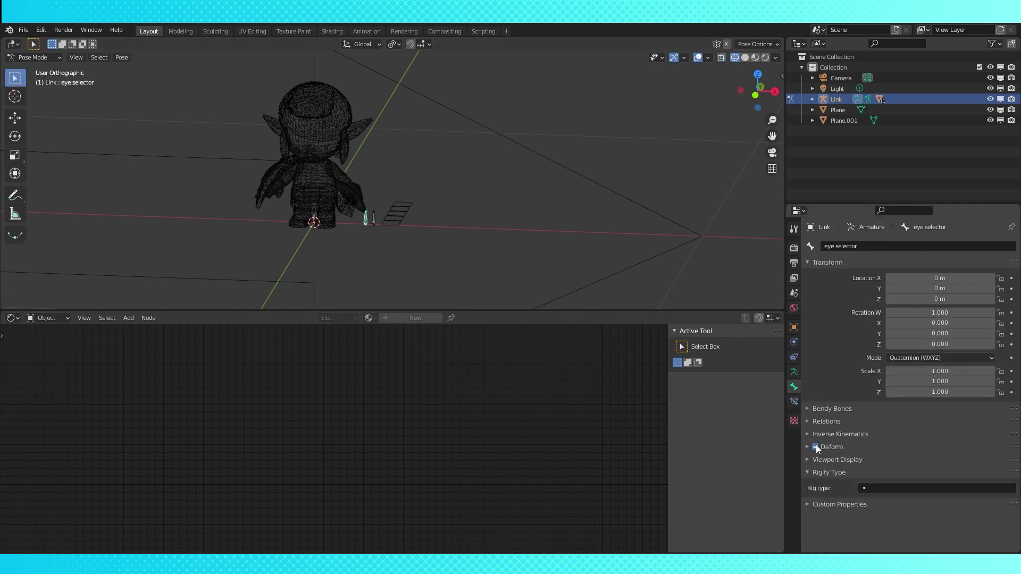
click(809, 460)
scroll(873, 429, down, 3)
click(951, 441)
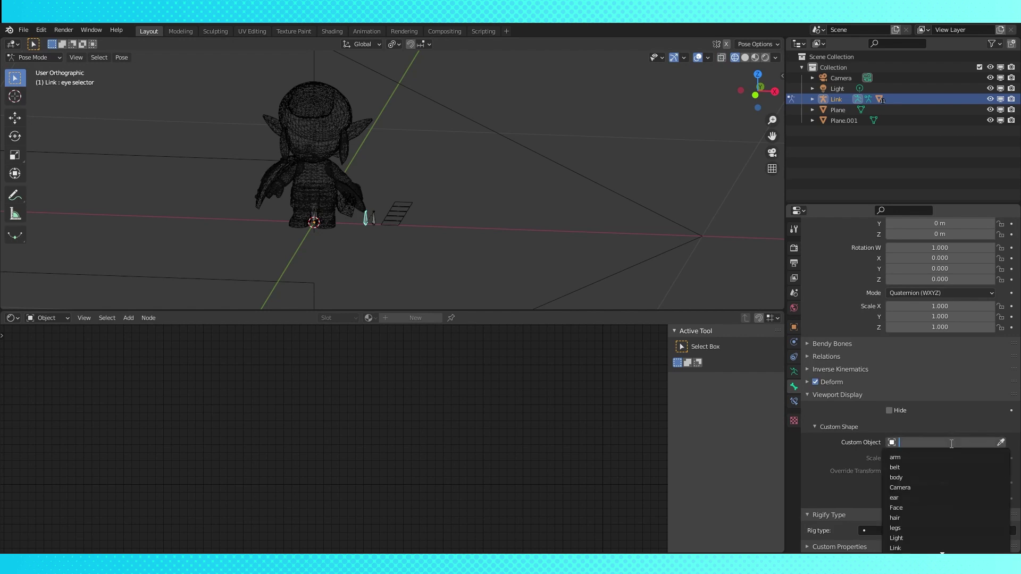
click(1001, 442)
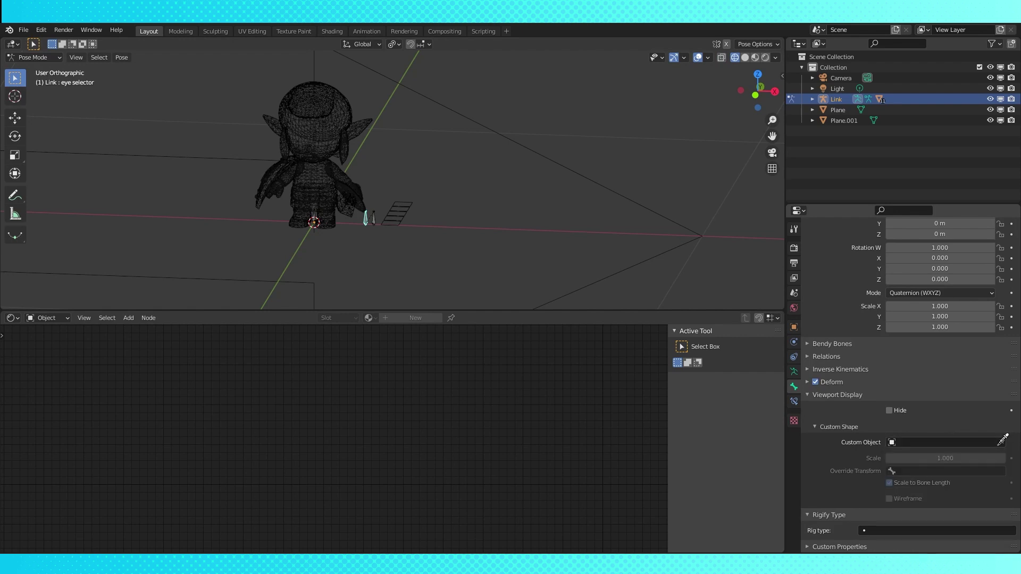
click(518, 139)
middle_drag(436, 199, 439, 234)
click(990, 120)
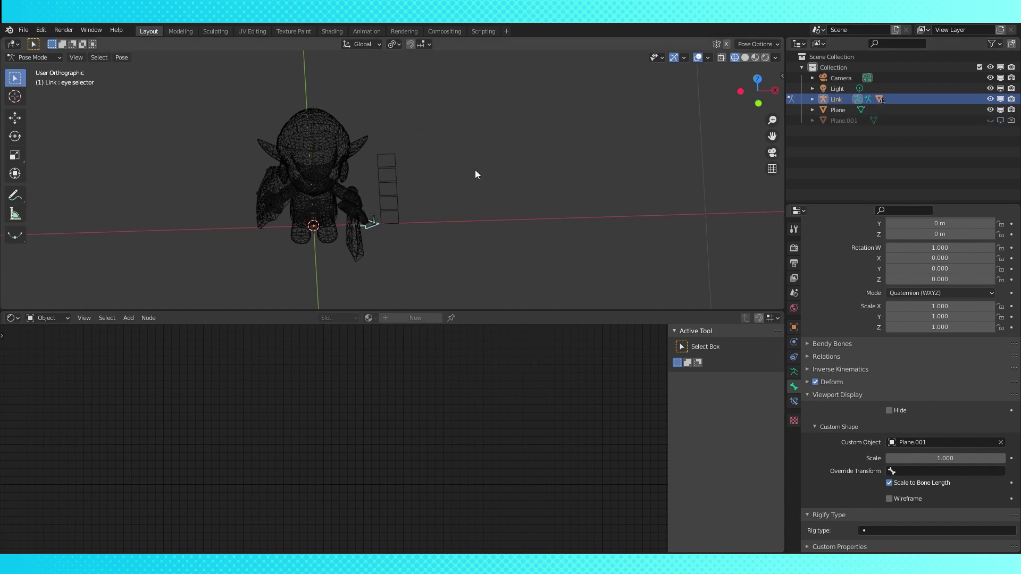
- Add a Limit Location constraint to the eye selector bone, enabling its minimum and maximum limits on X and Y
key(KP_7)
scroll(474, 170, up, 3)
middle_drag(475, 174, 461, 147)
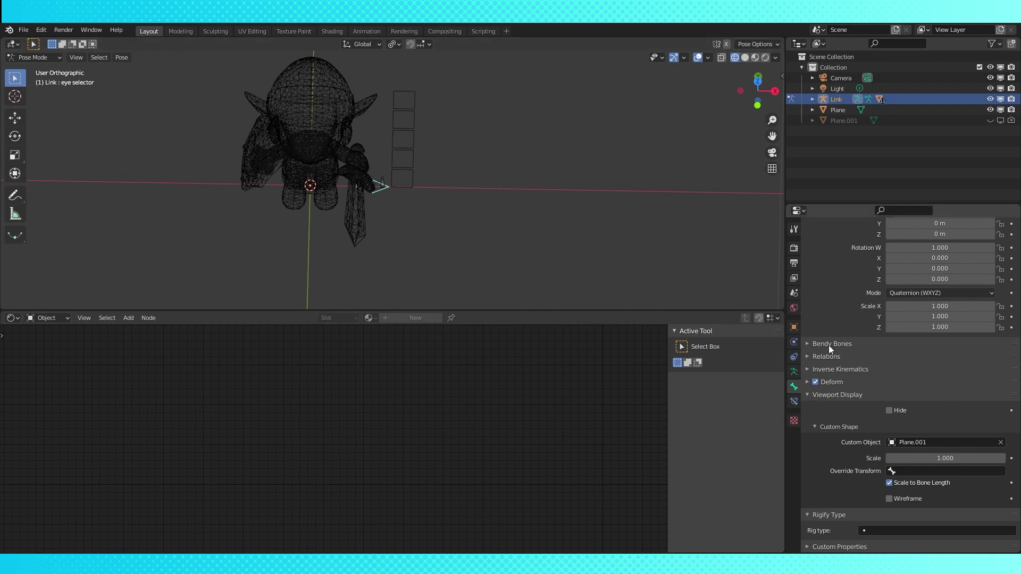
click(794, 401)
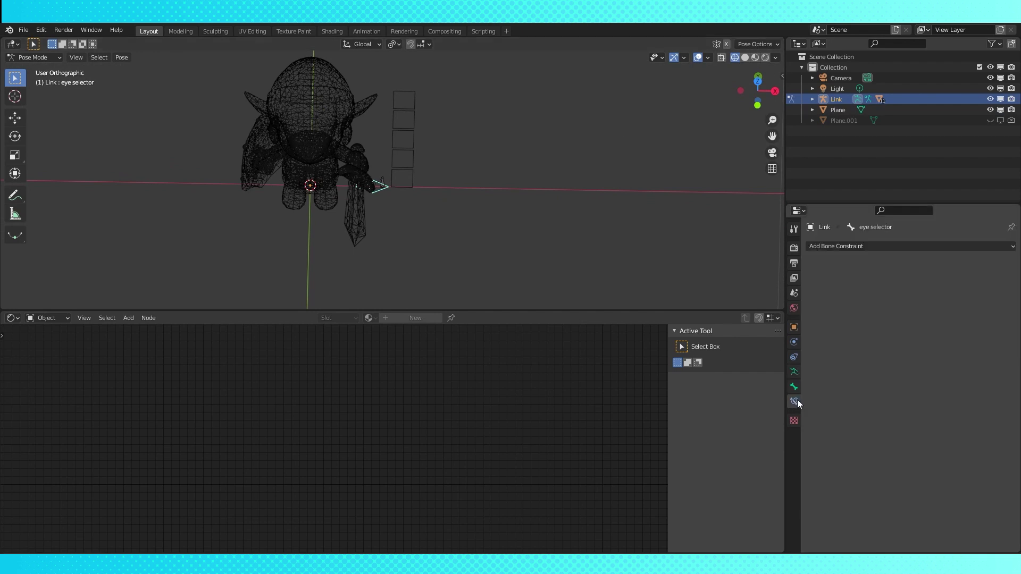
click(880, 247)
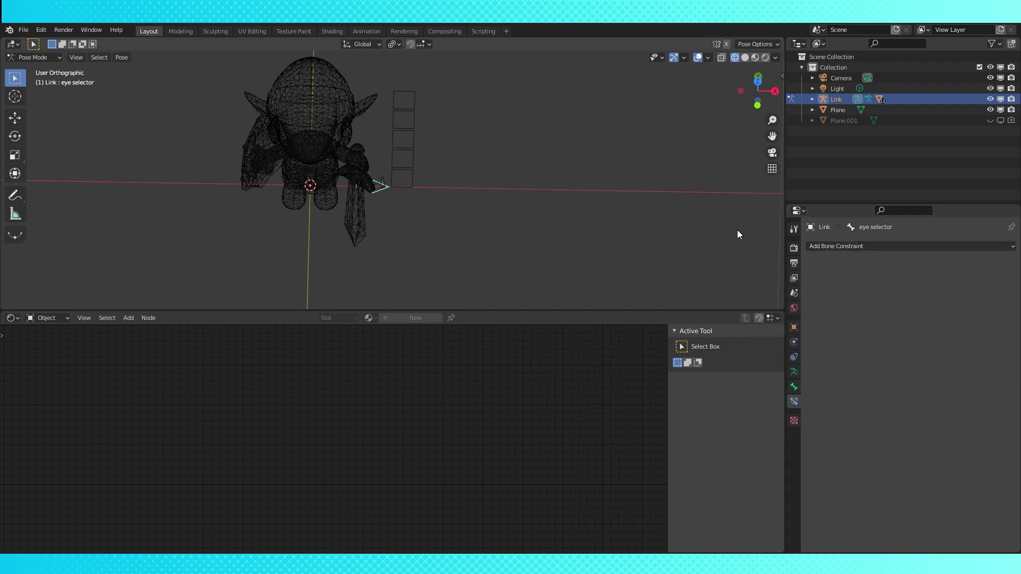
key(KP_7)
key(g)
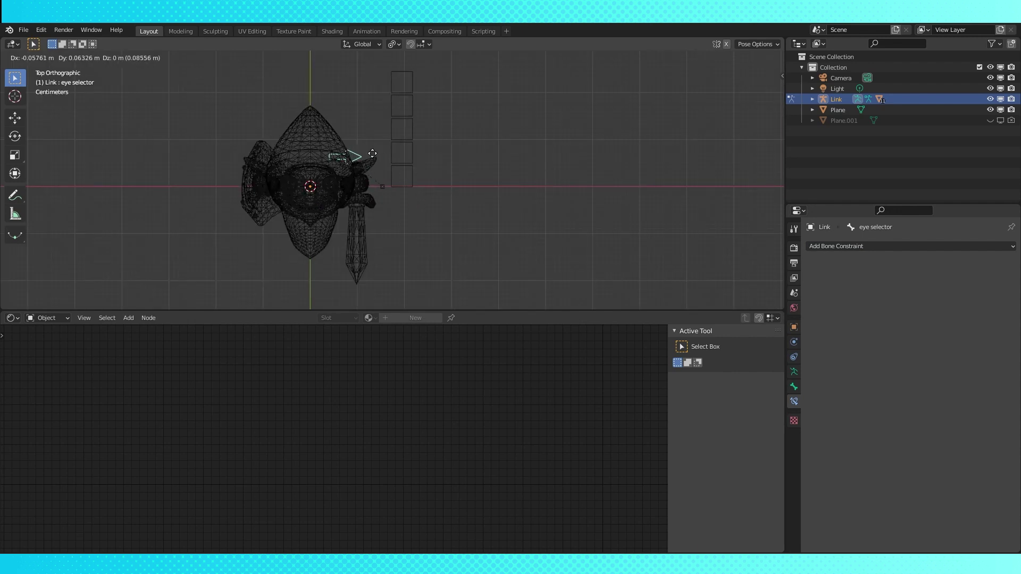
right_click(338, 110)
click(870, 246)
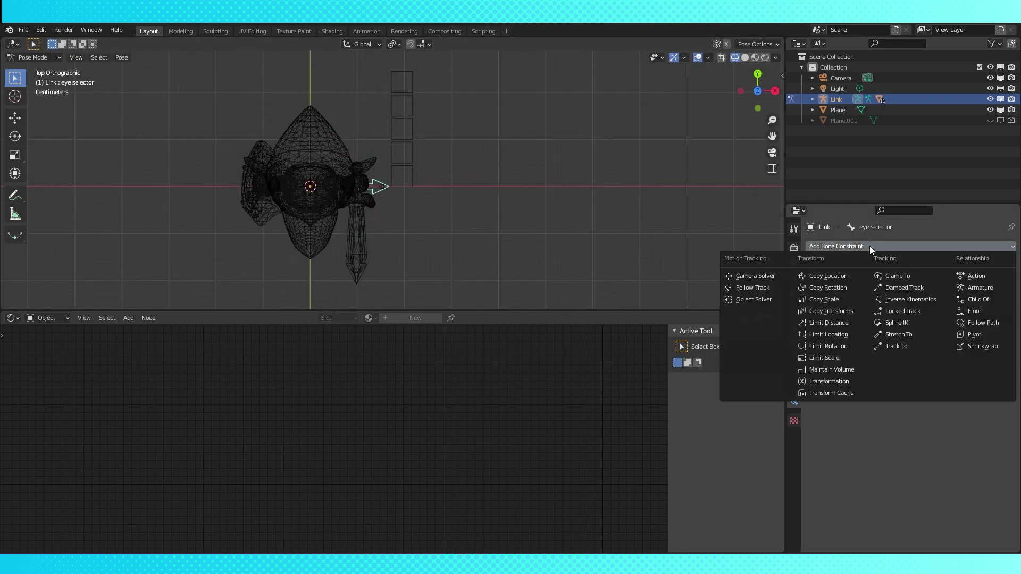
click(829, 333)
drag(890, 280, 892, 331)
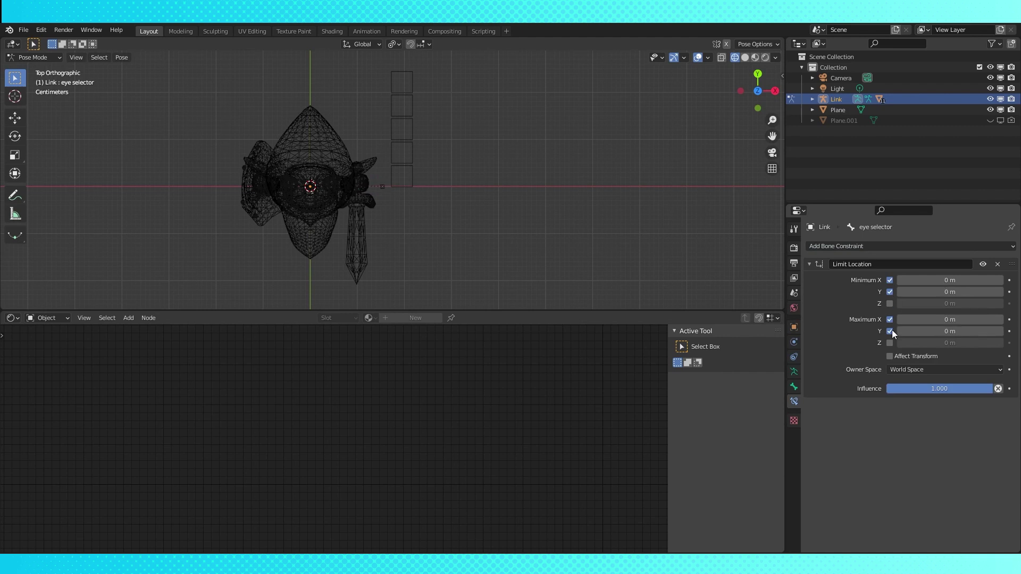
- Set the Limit Location constraint's owner space to Local Space and test it by moving the eye selector bone
click(916, 369)
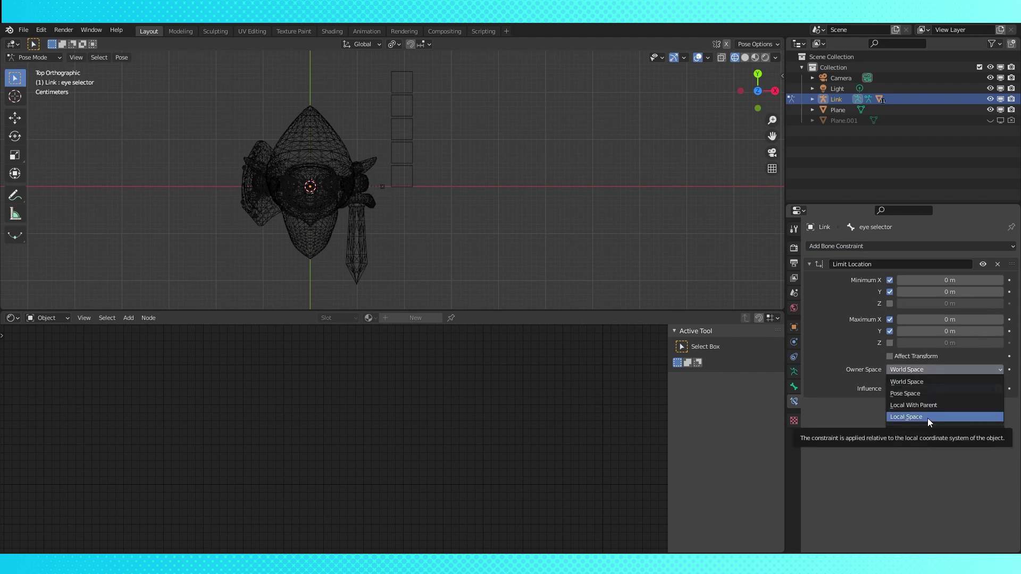
click(927, 418)
key(g)
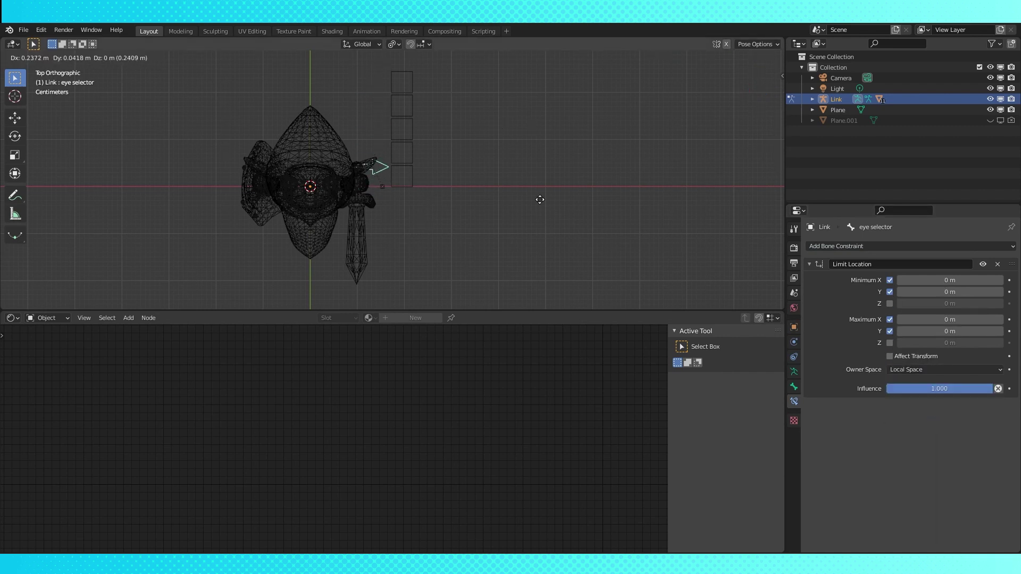
right_click(594, 182)
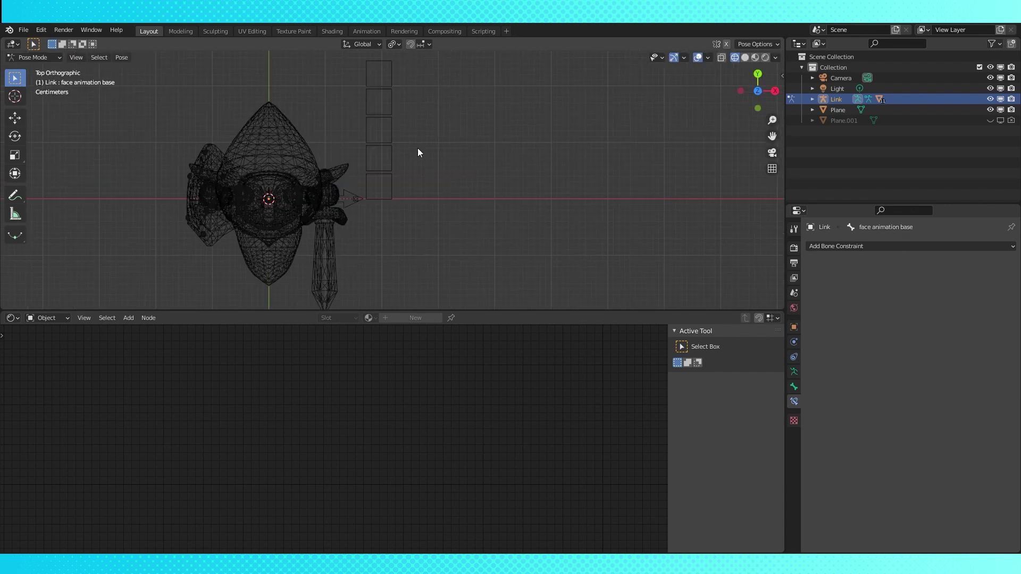
- Leave Pose Mode, parent the eye-texture planes object to the Link armature, and reselect the planes
click(52, 60)
click(48, 66)
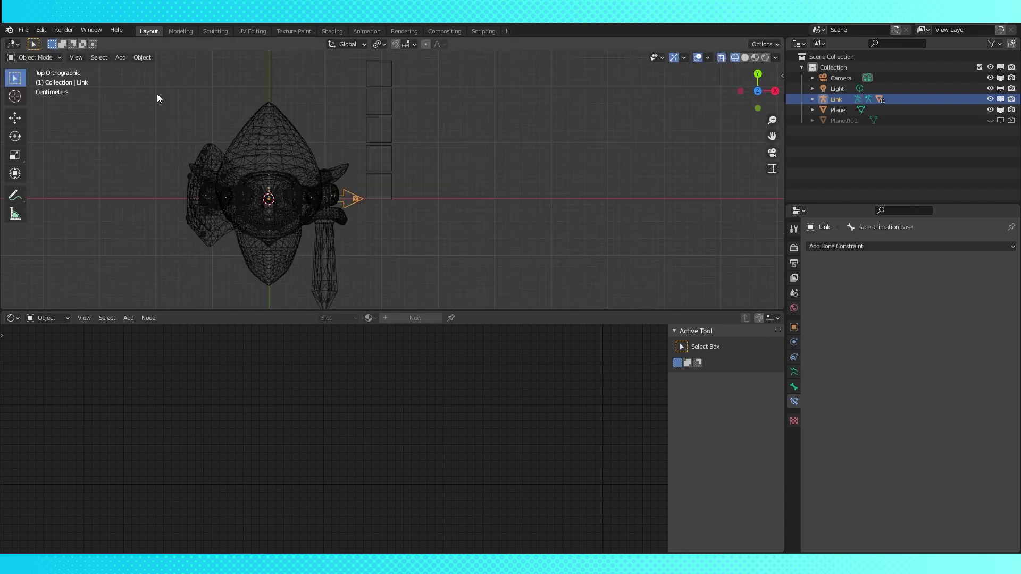
click(382, 118)
scroll(392, 148, up, 3)
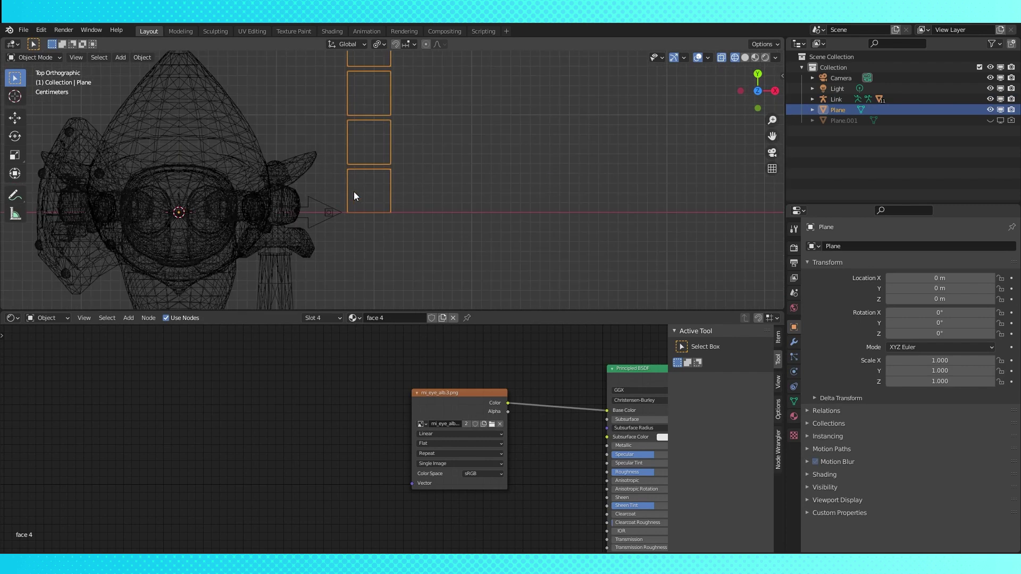
shift+click(319, 200)
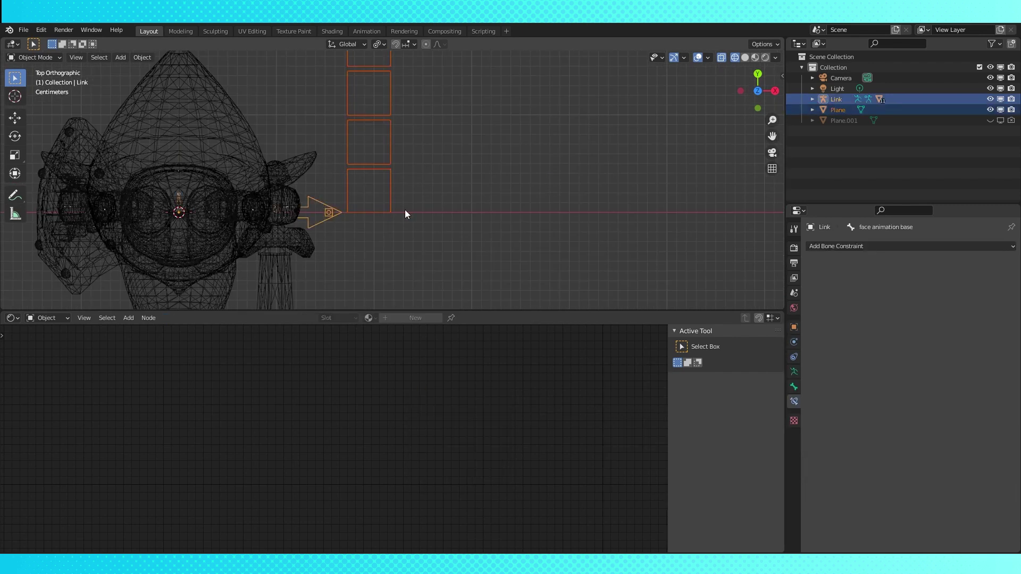
key(ctrl+p)
click(385, 253)
click(388, 215)
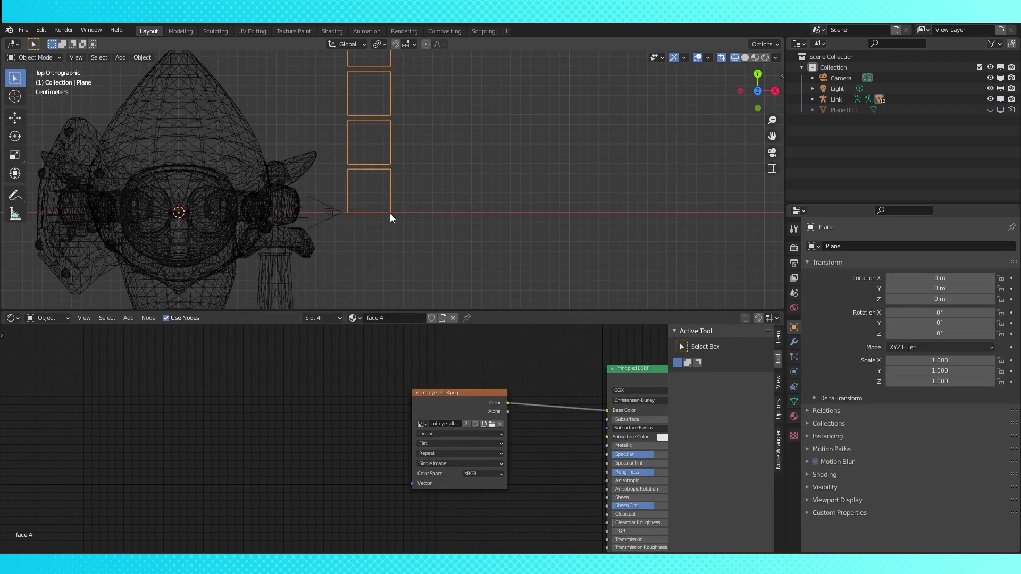
- Assign all vertices of the eye-texture planes to the eye selector base vertex group and leave Edit Mode
middle_drag(390, 213, 397, 178)
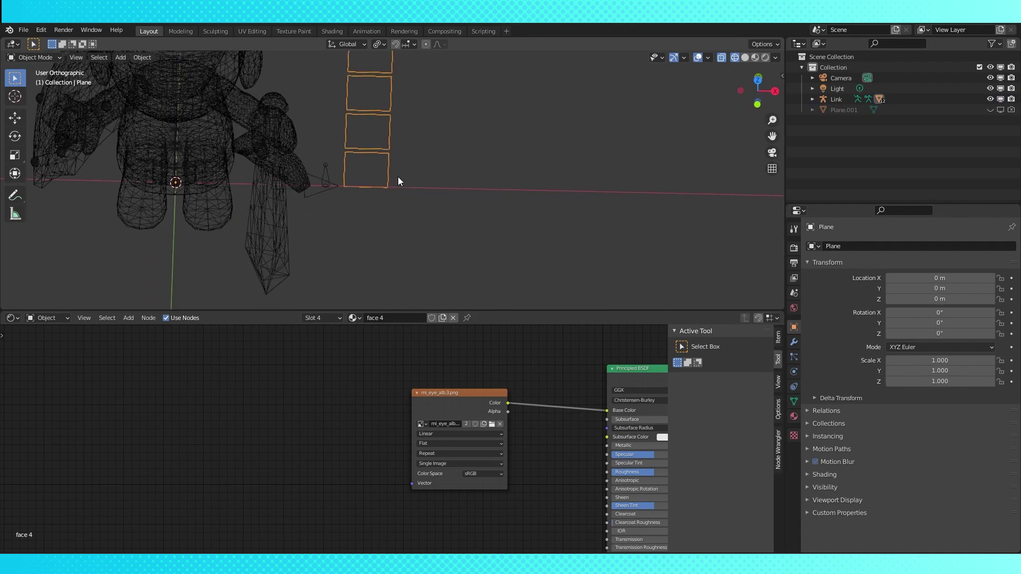
click(794, 401)
click(855, 312)
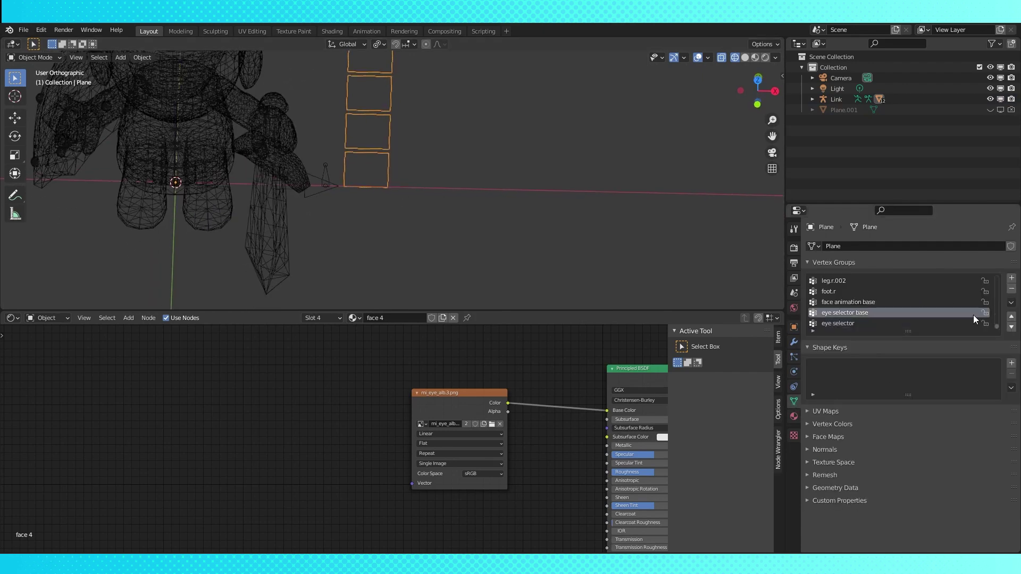
scroll(522, 182, down, 2)
key(Tab)
key(a)
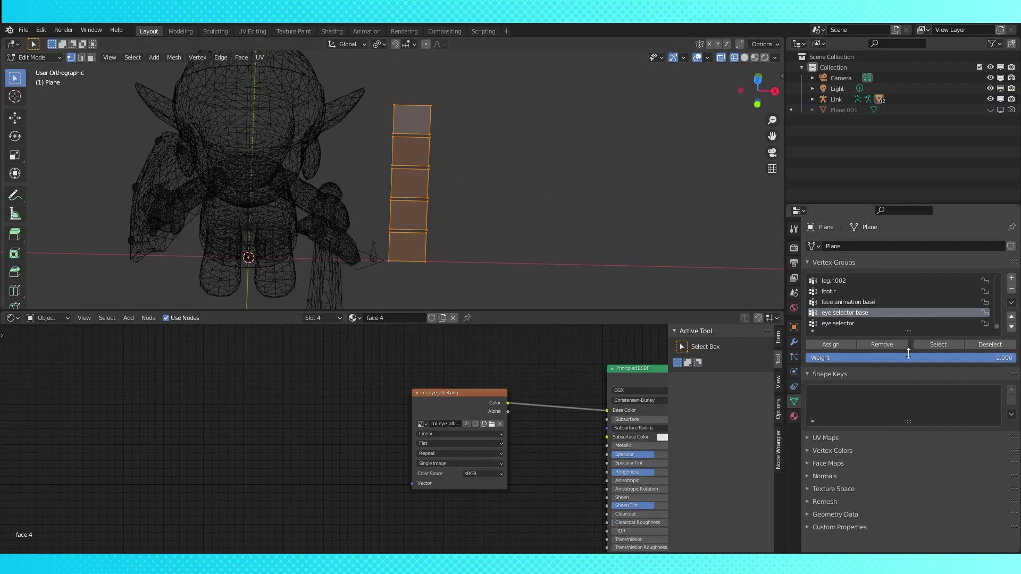
click(823, 344)
key(Tab)
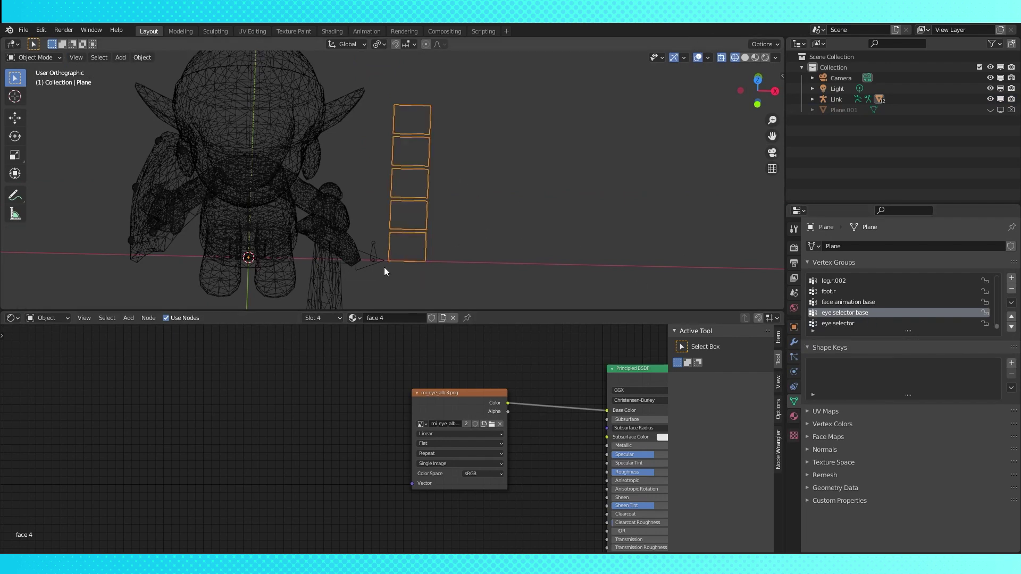
- Put the Link armature in Pose Mode and rotate the eye selector base bone 90 degrees in the right side view with material preview shading
click(373, 248)
click(43, 56)
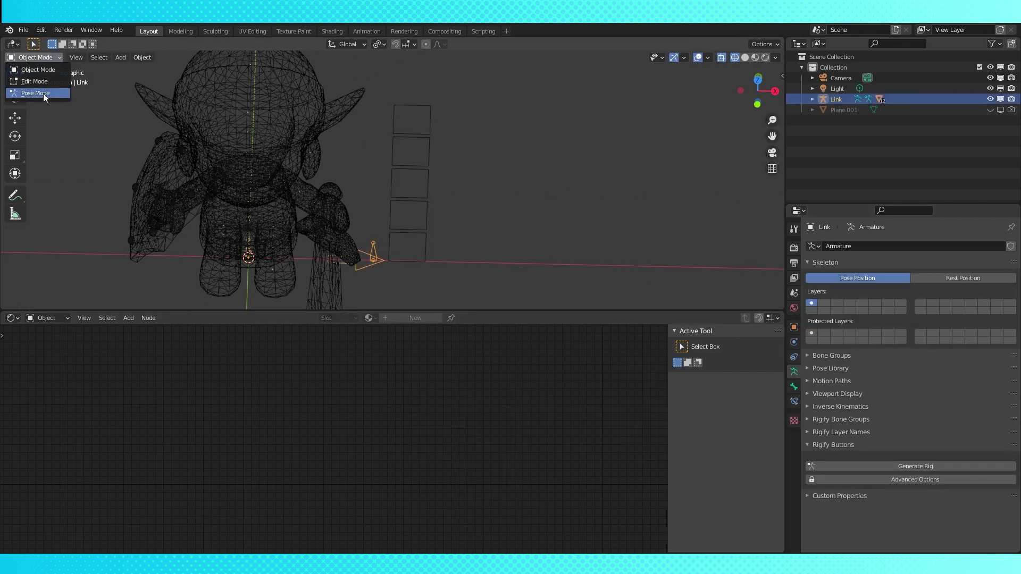
click(43, 94)
key(KP_7)
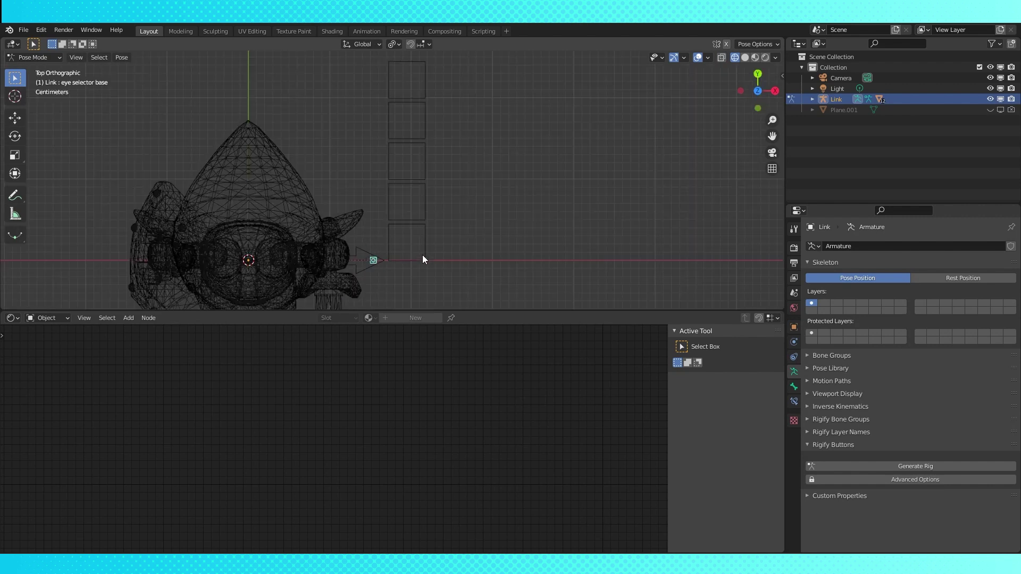
click(755, 57)
key(KP_1)
key(KP_3)
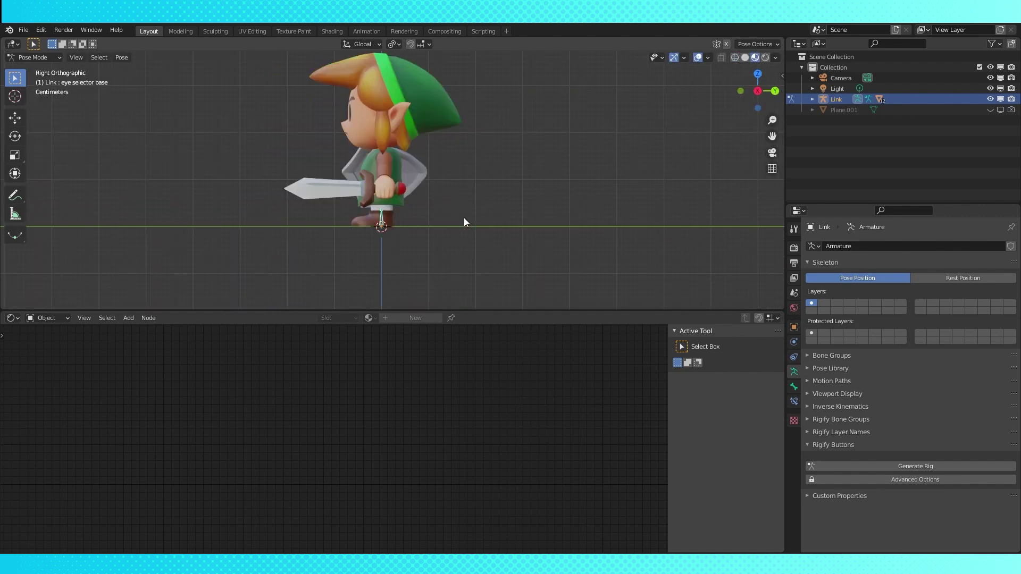
key(r)
key(9)
key(Return)
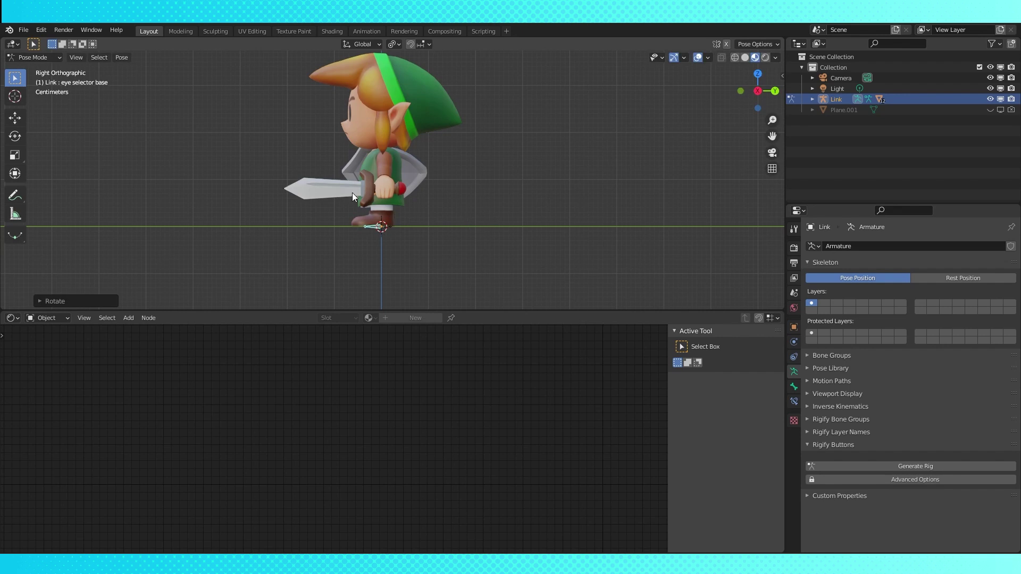
- Test the eye selector bone's movement beside the eye-texture planes in the front view
middle_drag(352, 192, 448, 198)
key(KP_1)
scroll(450, 200, up, 3)
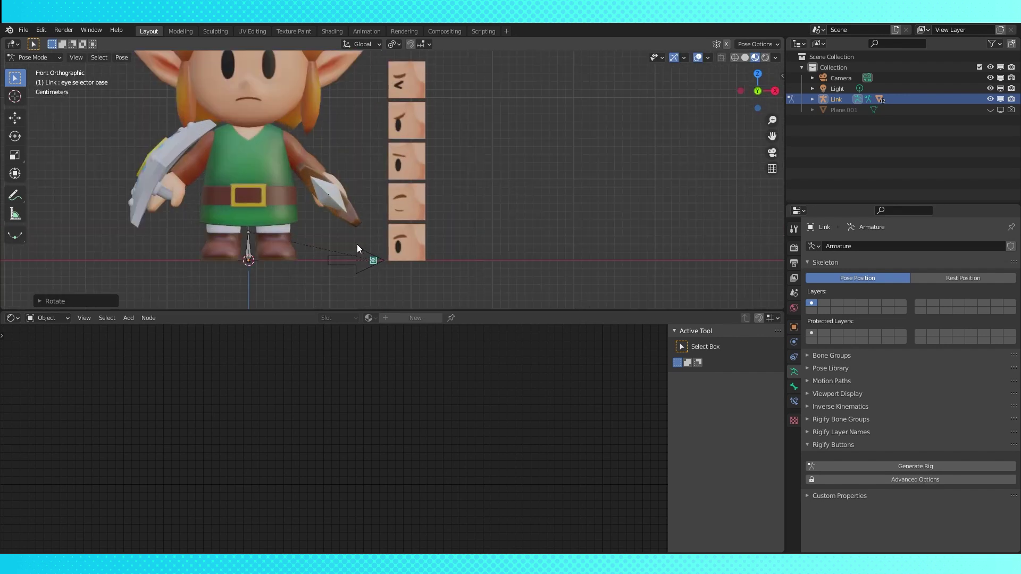
click(364, 250)
scroll(364, 251, down, 2)
key(g)
key(Escape)
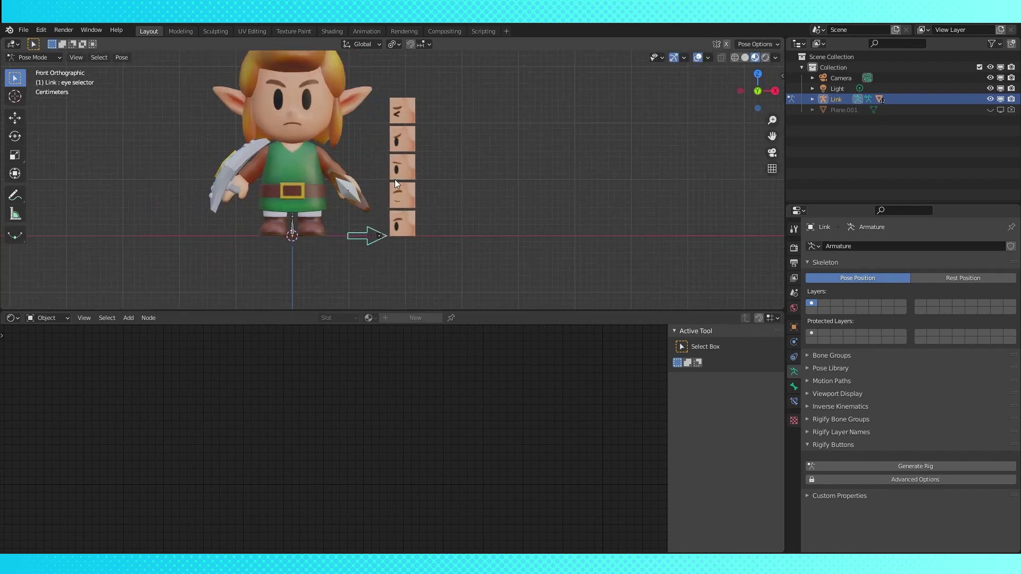
middle_drag(394, 180, 434, 175)
- Add a driver to the Value input of the Face object's node group and set its variable's object to Link
click(306, 92)
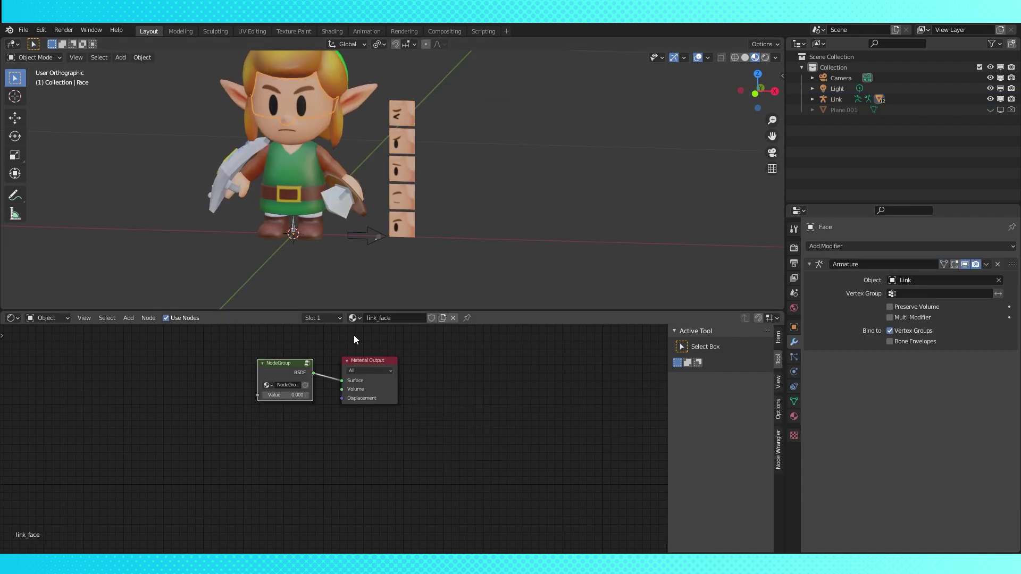
middle_drag(369, 424, 376, 453)
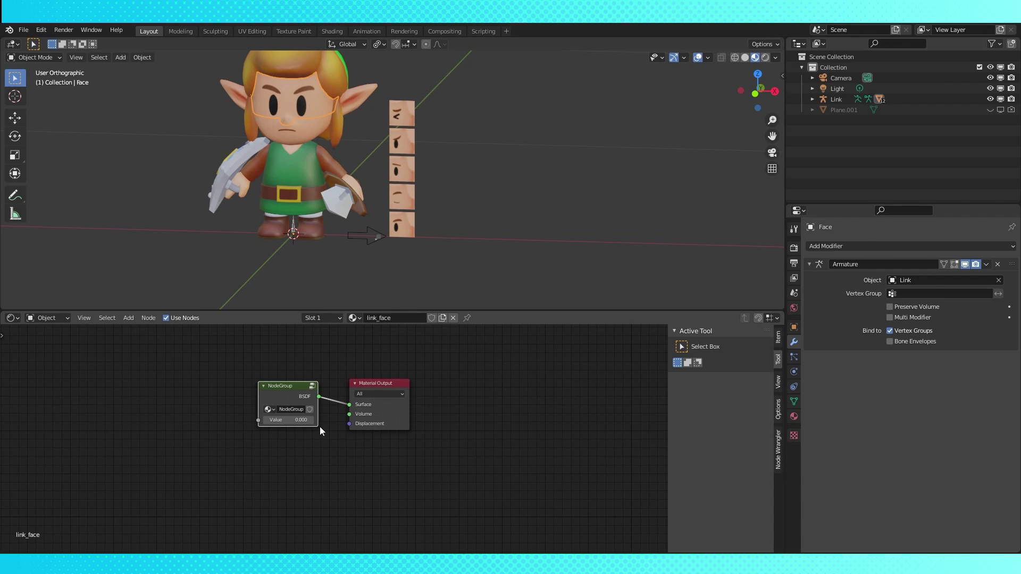
right_click(299, 419)
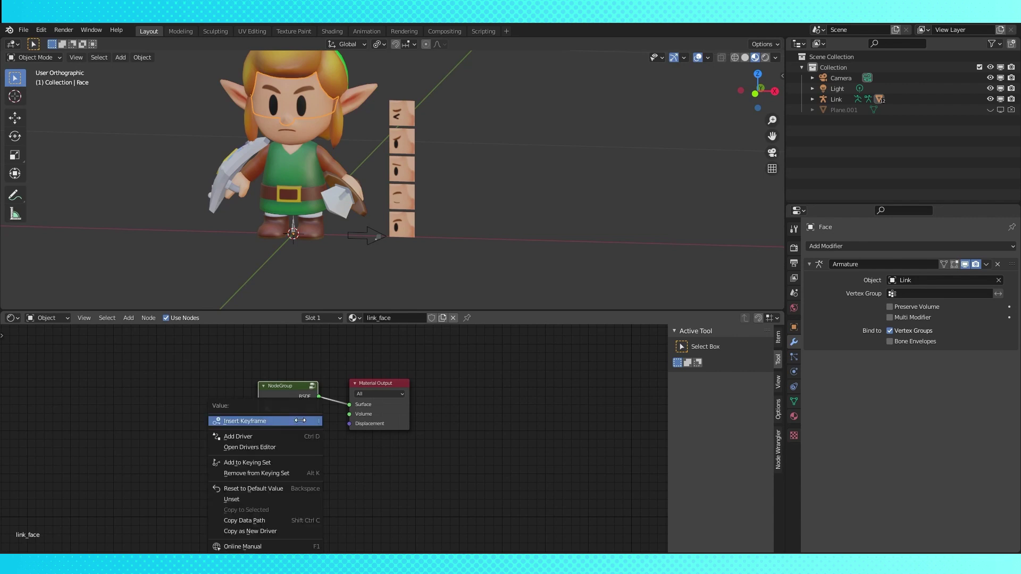
click(268, 436)
click(308, 465)
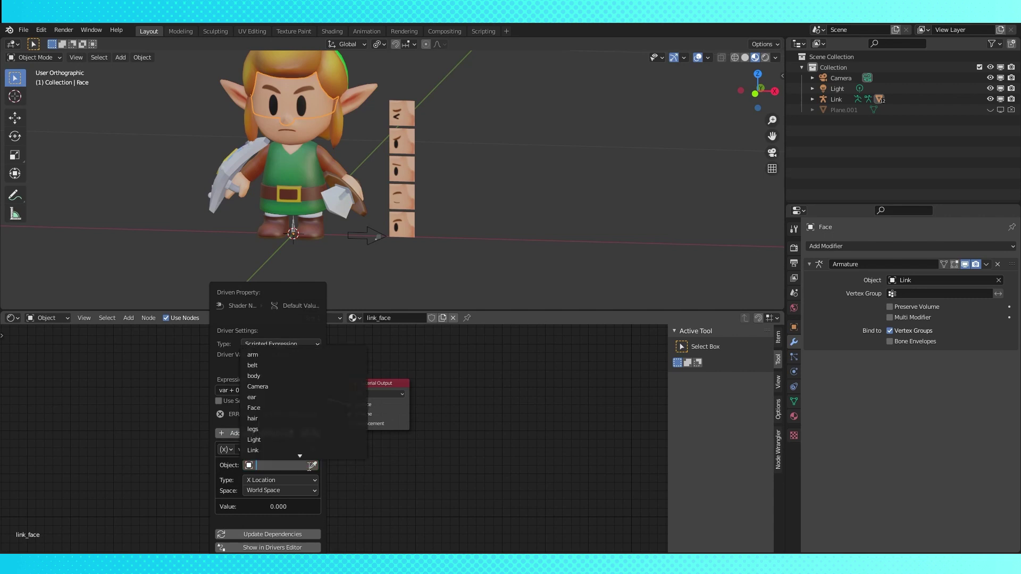
click(273, 450)
- Set the driver variable to the eye selector bone's Z Location and change its transform space
click(275, 464)
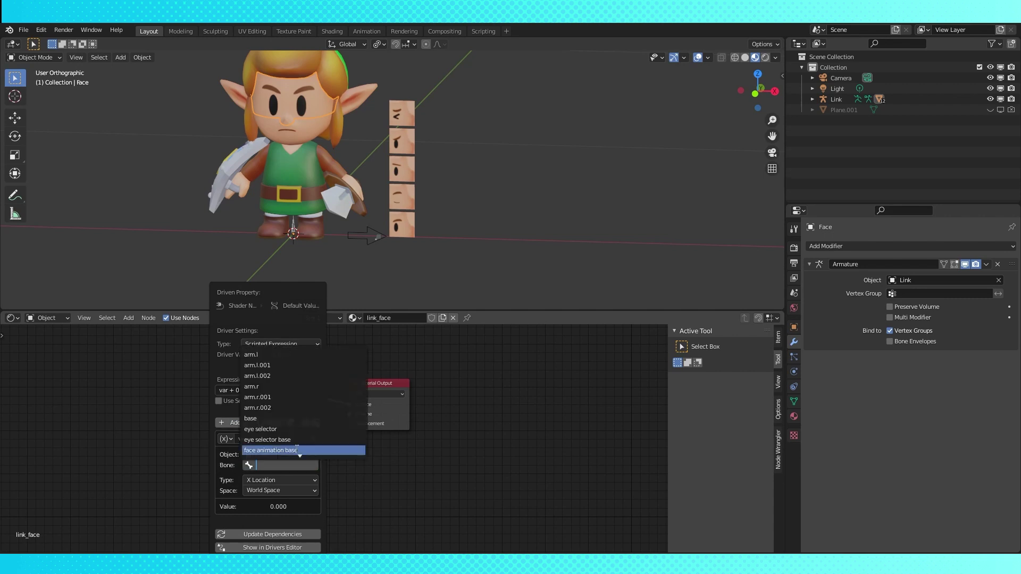
click(297, 450)
click(281, 480)
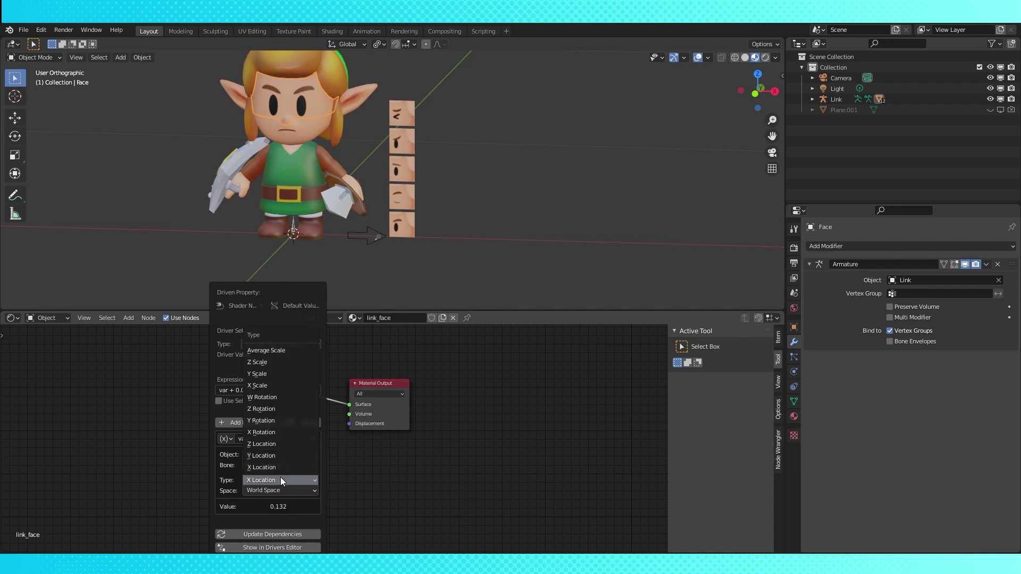
click(278, 444)
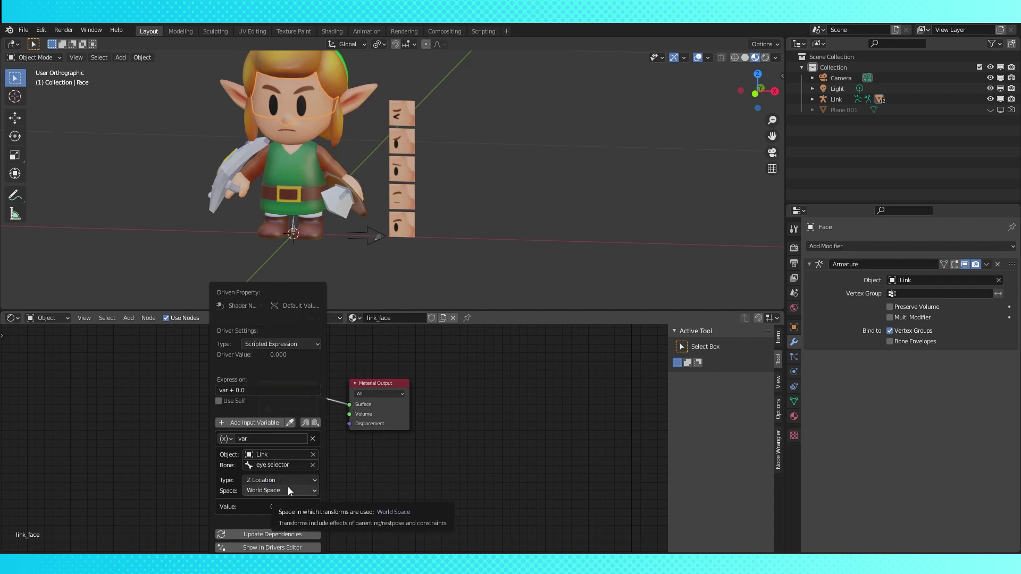
click(288, 490)
click(272, 524)
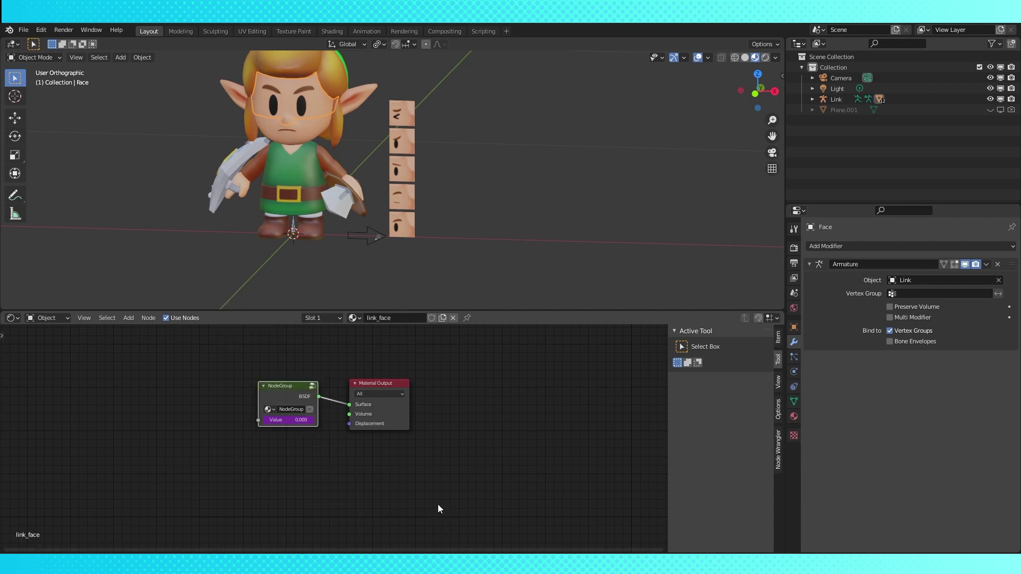
- Return the Link armature to Pose Mode and move the eye selector bone far below the texture planes to test the driver
click(370, 230)
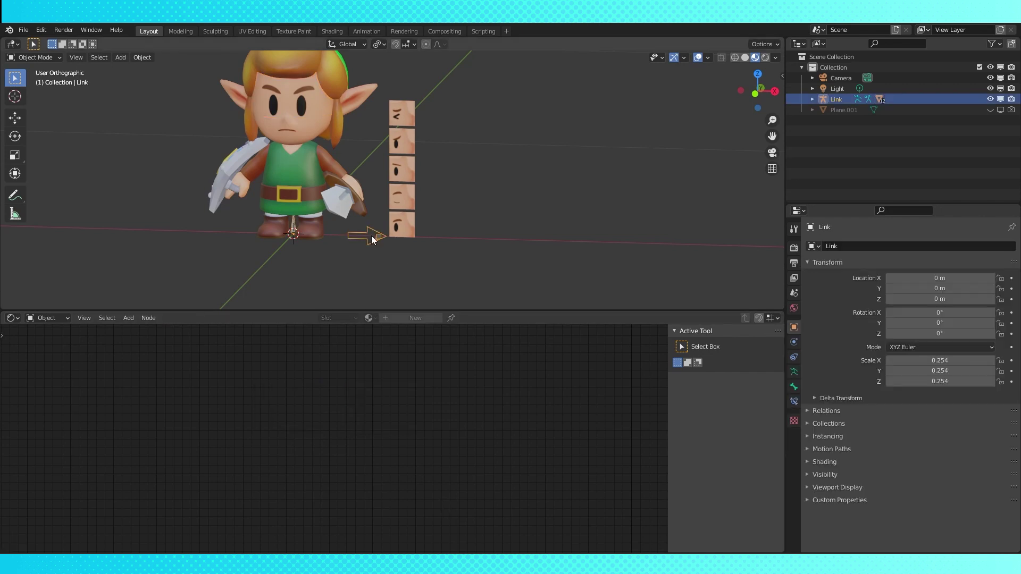
click(43, 92)
key(g)
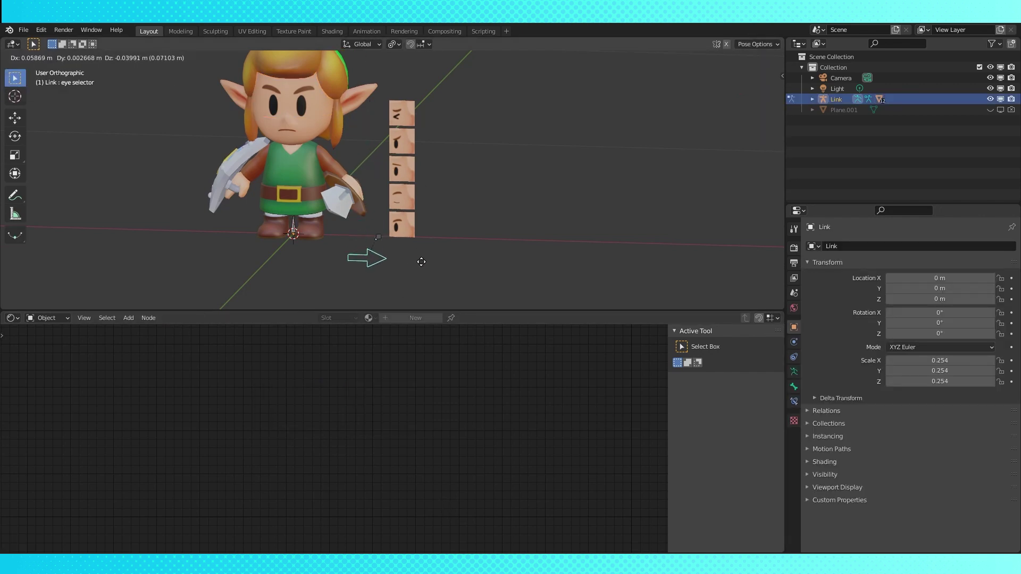
right_click(441, 261)
scroll(441, 260, down, 3)
scroll(441, 265, down, 4)
key(KP_1)
key(g)
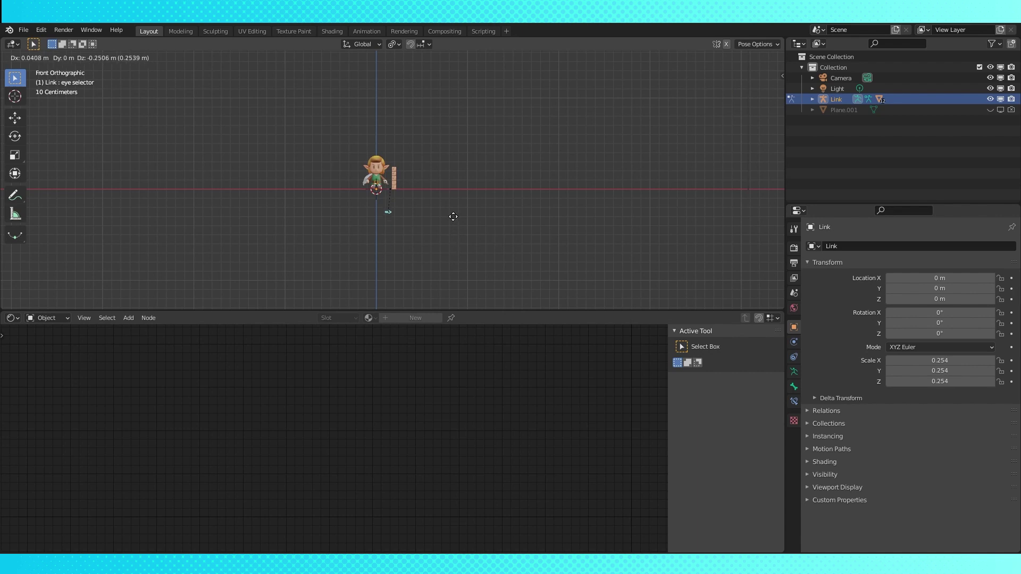
click(451, 226)
scroll(358, 137, up, 3)
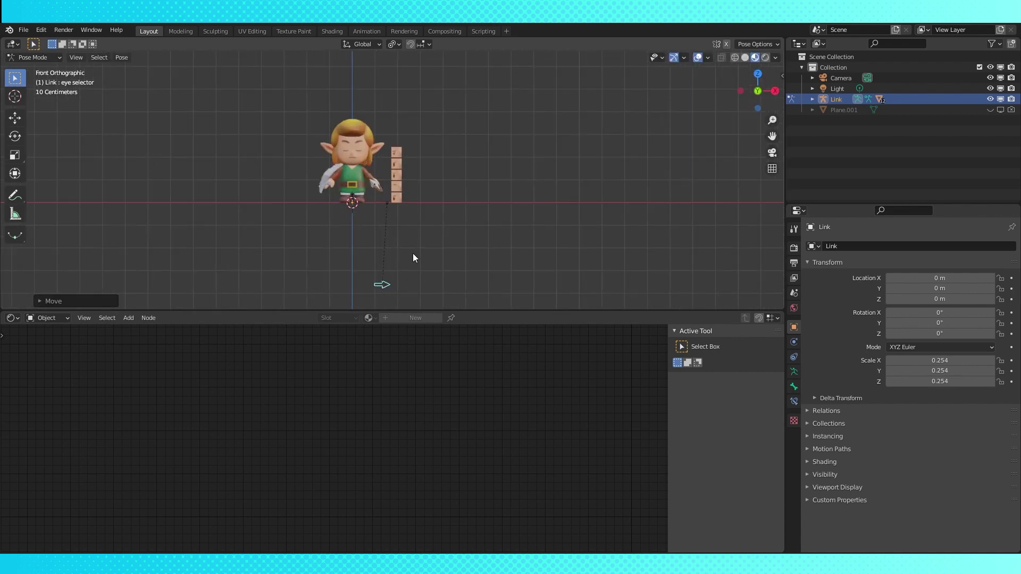
- Move the eye selector bone back up beside the base of the eye-texture planes and return to Object Mode
key(g)
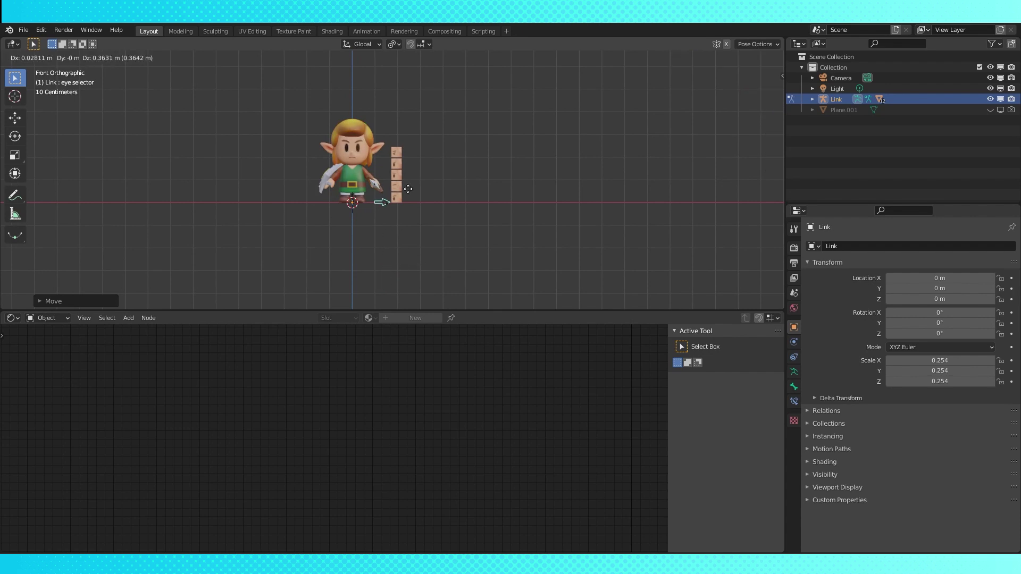
click(401, 188)
scroll(392, 179, up, 2)
click(323, 139)
click(37, 56)
click(37, 68)
- Edit the driver on the Face material's node group Value and set its expression to var*-20
click(340, 126)
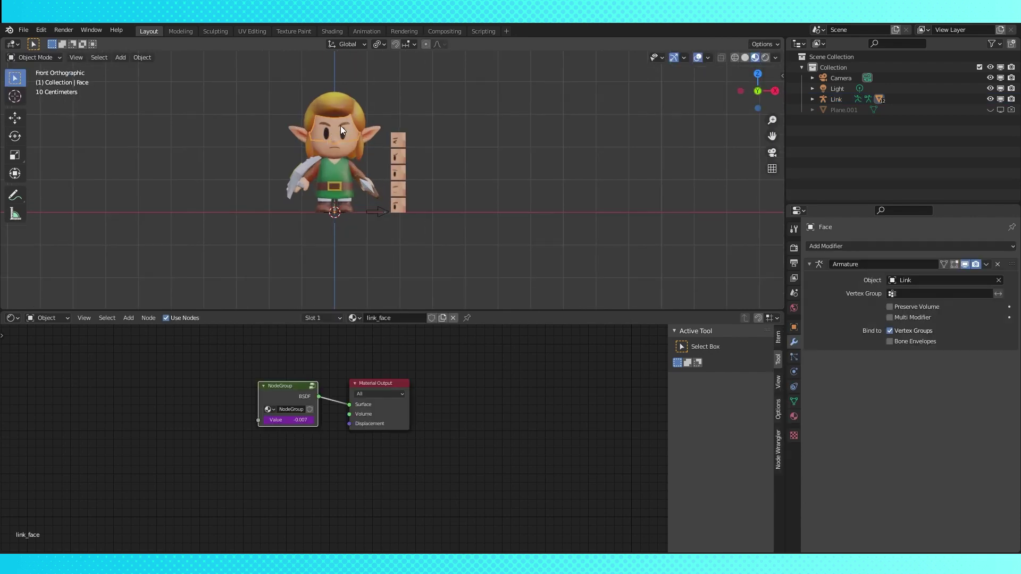
scroll(343, 125, up, 2)
scroll(317, 231, up, 2)
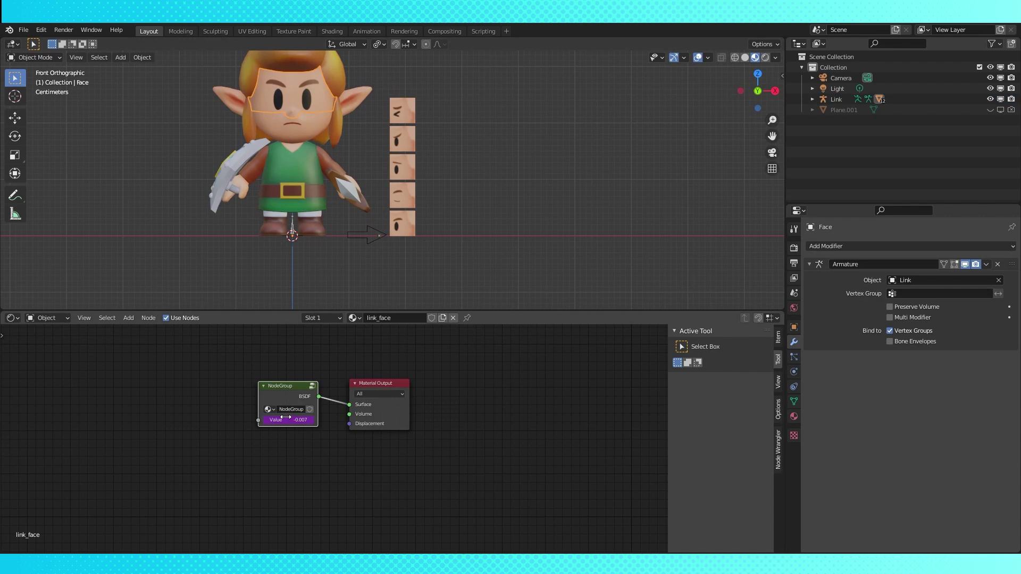
right_click(285, 418)
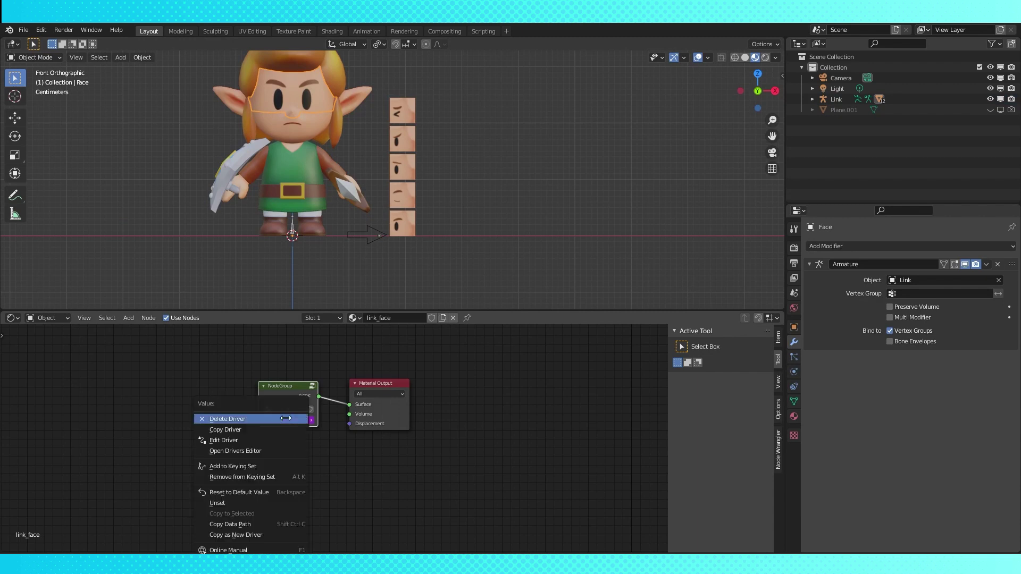
click(236, 441)
click(228, 391)
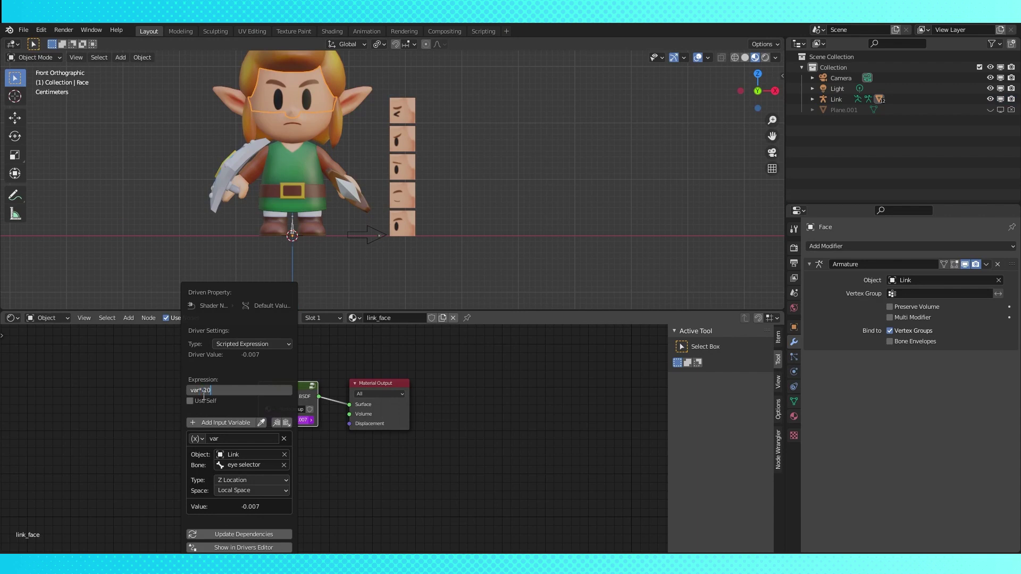
- Put the Link armature in Pose Mode and test the driver by moving the eye selector bone along the lowest texture plane
click(372, 228)
click(35, 57)
click(39, 93)
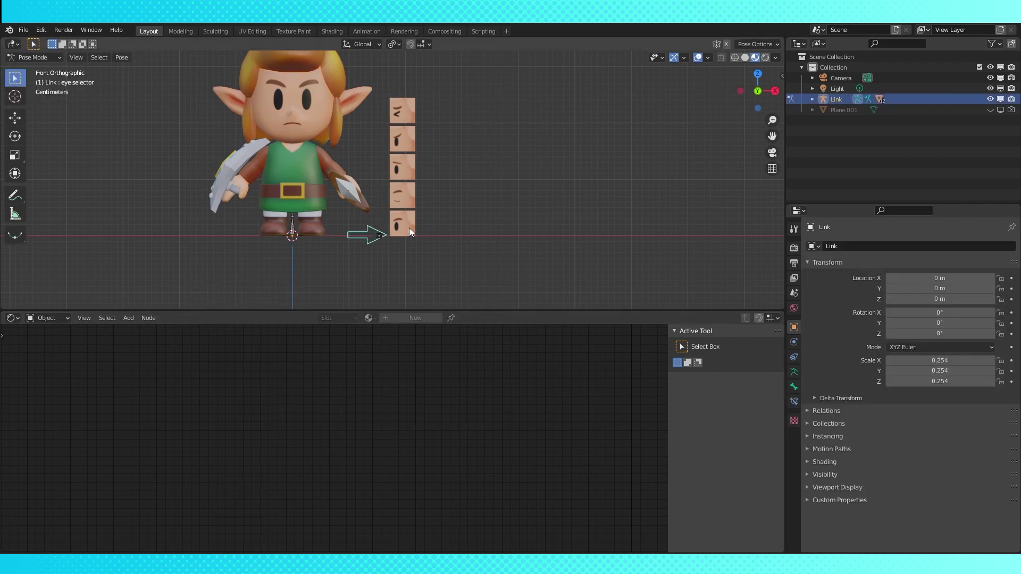
key(g)
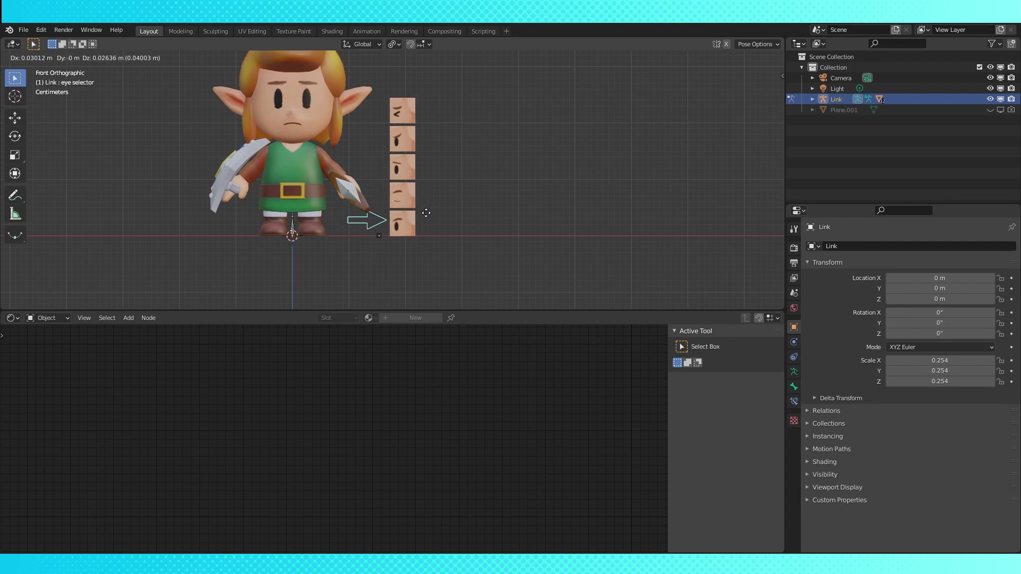
click(382, 243)
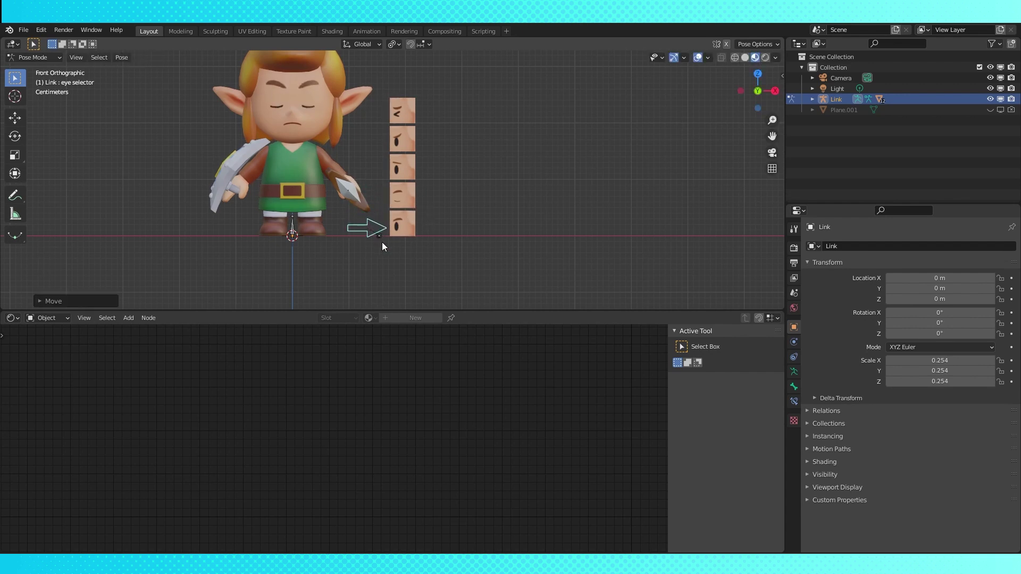
- Return to Object Mode and set the Face node group's Value driver expression to var*-7
key(ctrl+Tab)
click(301, 105)
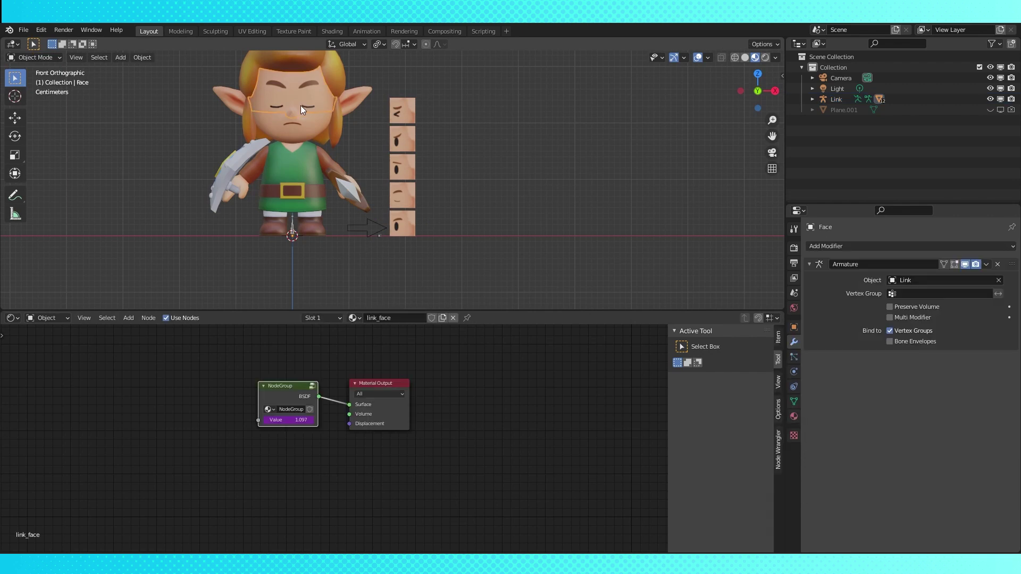
right_click(297, 419)
click(278, 418)
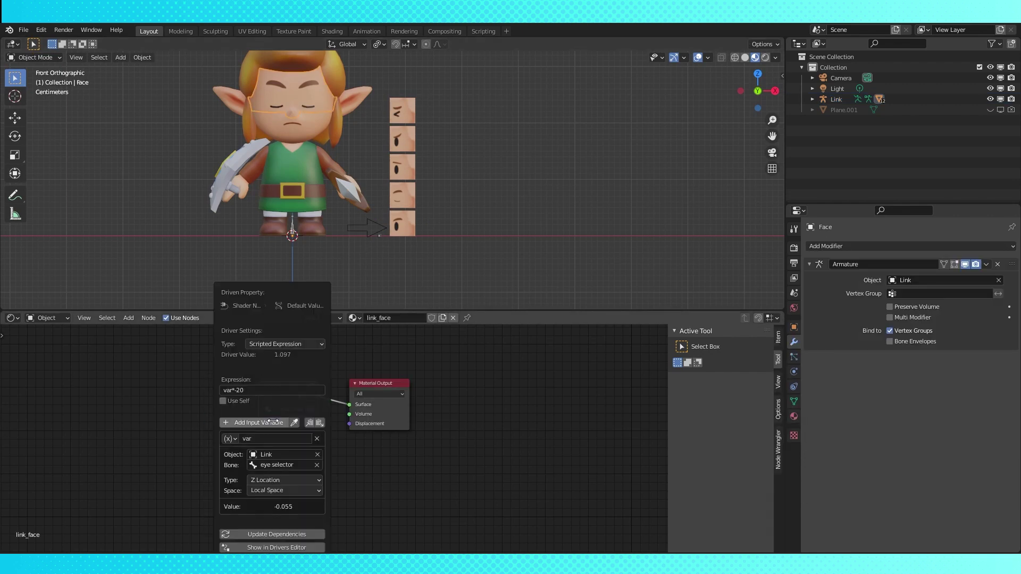
click(238, 391)
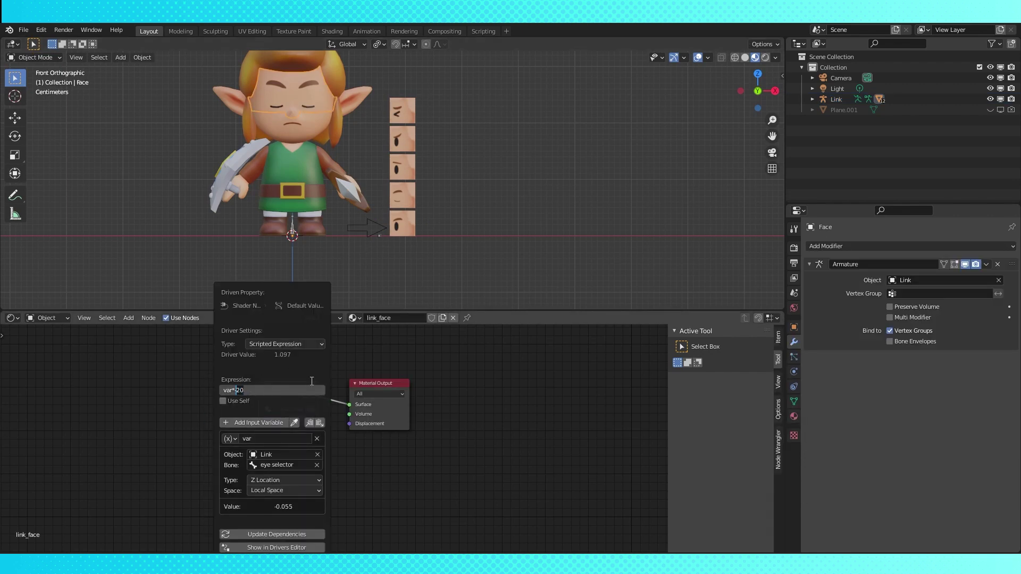
text(7)
key(Return)
- Test the driver by moving the eye selector bone along the texture planes in Pose Mode, leaving it near the lowest plane, and return to Object Mode
click(276, 176)
key(ctrl+Tab)
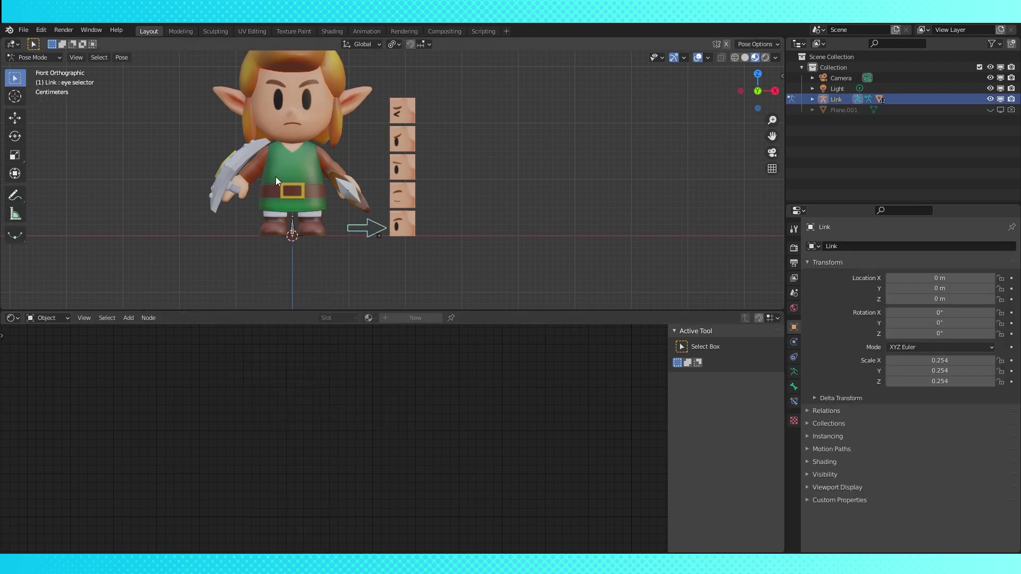
key(g)
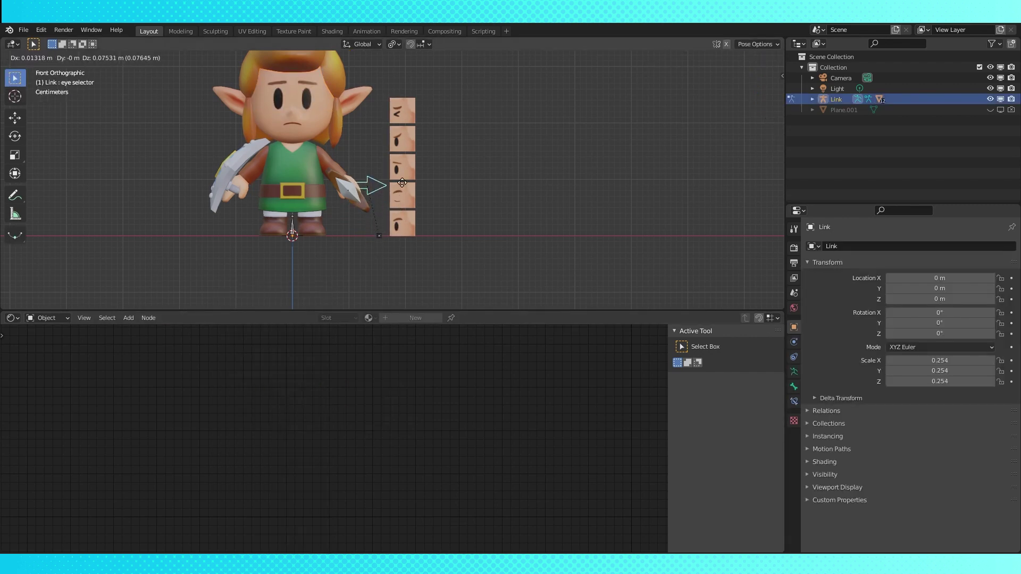
click(409, 216)
click(31, 57)
click(34, 66)
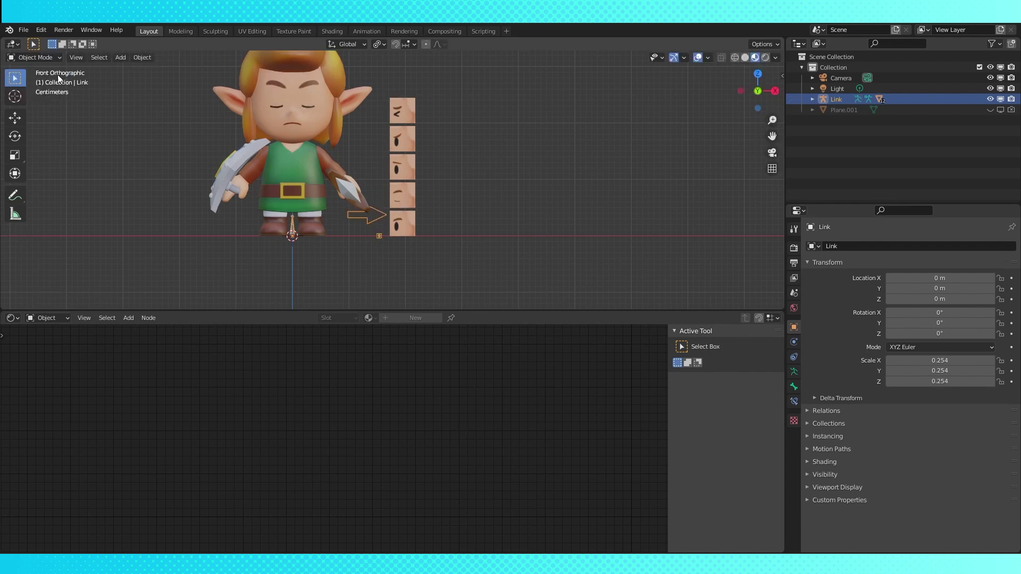
- Scale the eye-texture planes to about 0.85, using the 3D cursor snapped to their bottom edge as the pivot point
click(419, 218)
key(Tab)
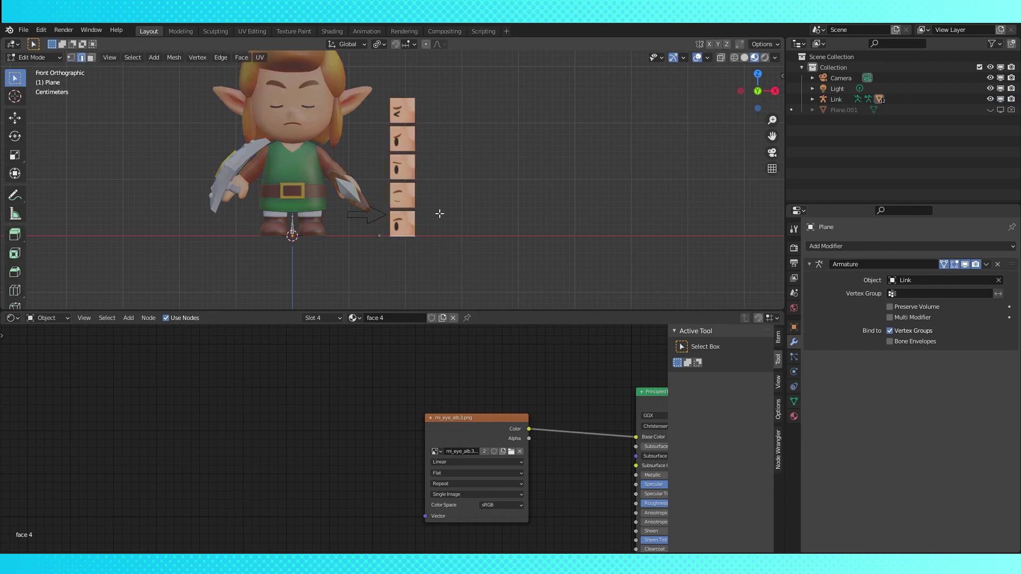
key(shift+s)
click(448, 273)
click(381, 44)
click(399, 68)
key(Tab)
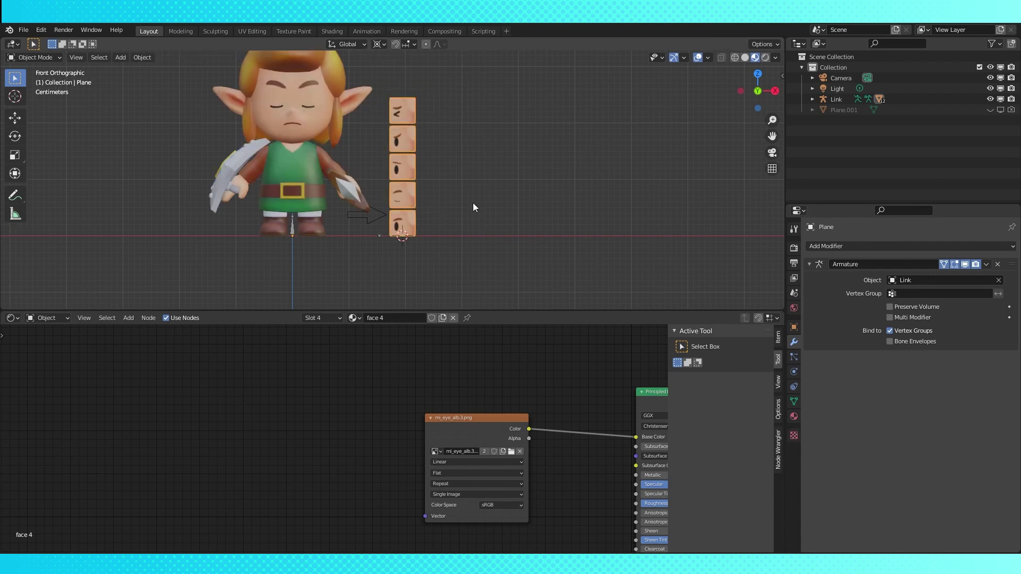
key(s)
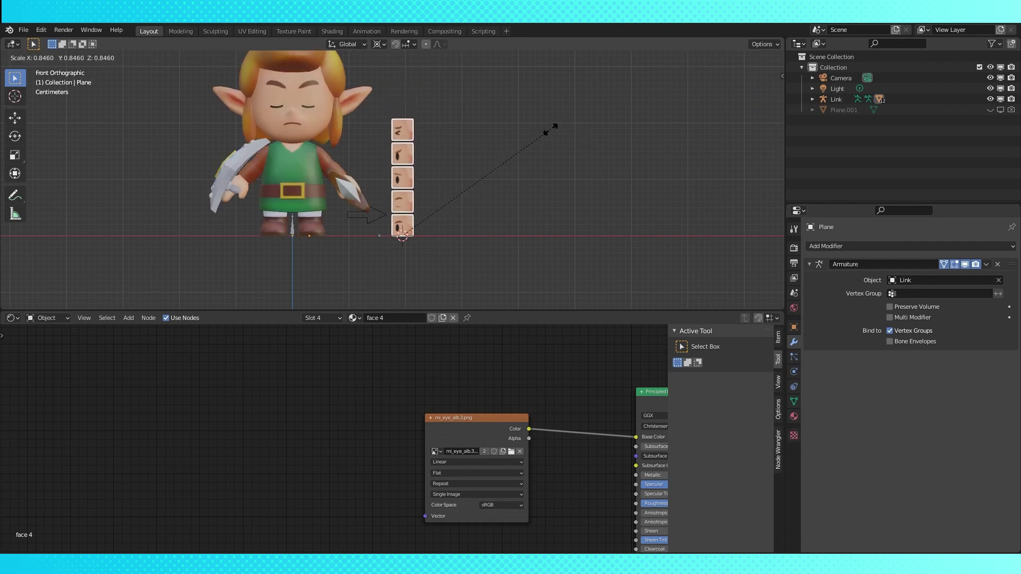
click(551, 128)
- Return the Link armature to Pose Mode and move the eye selector bone up beside the second plane from the bottom
click(32, 57)
click(372, 215)
click(32, 57)
click(32, 94)
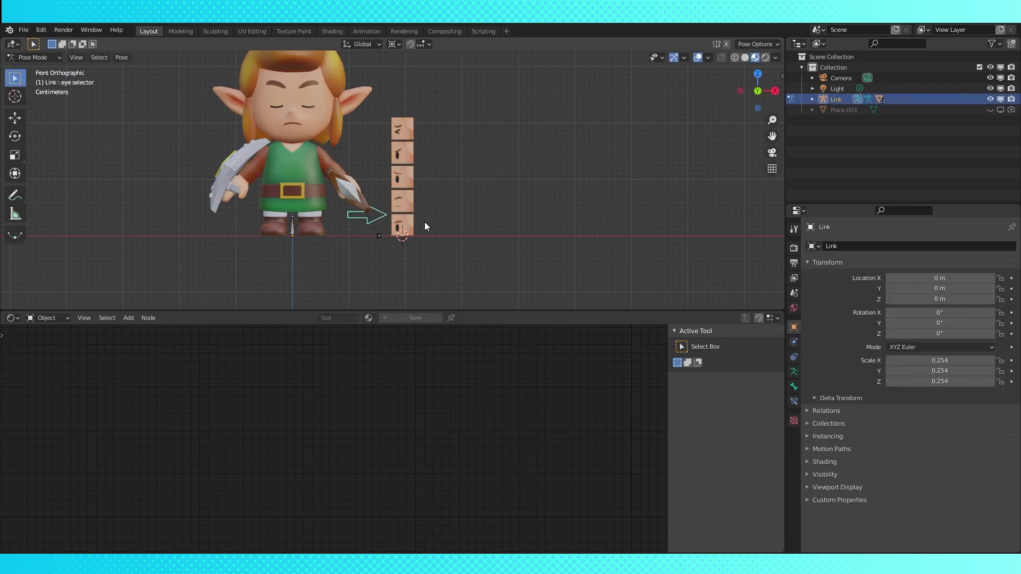
key(g)
click(442, 198)
- Select the eye-texture planes in Object Mode and scale them down further toward the 3D cursor
key(ctrl+Tab)
click(412, 199)
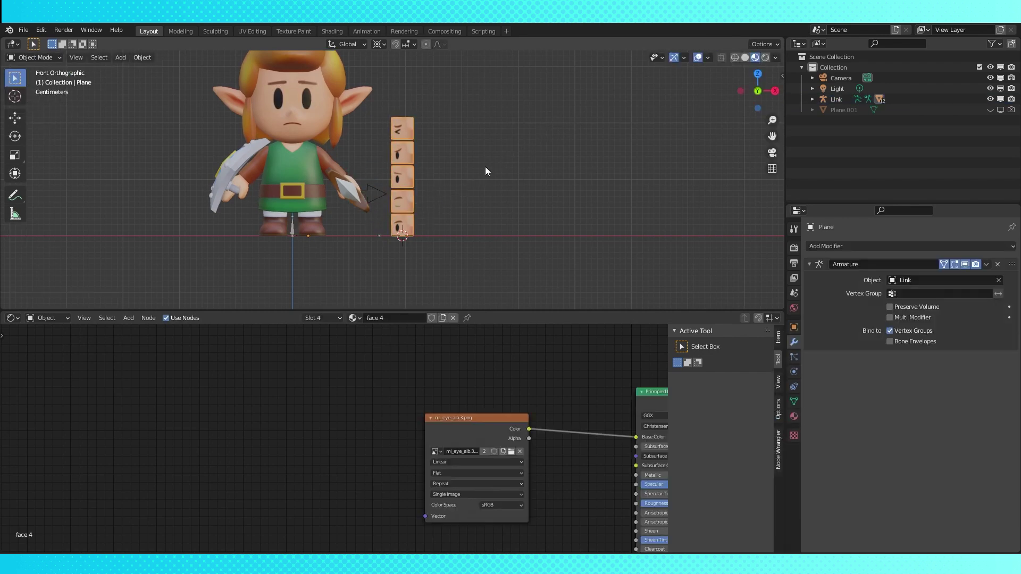
key(s)
click(583, 130)
- Test the eye selector bone along the whole column of planes in Pose Mode and place it beside the lowest one
click(375, 193)
click(32, 58)
click(32, 95)
key(g)
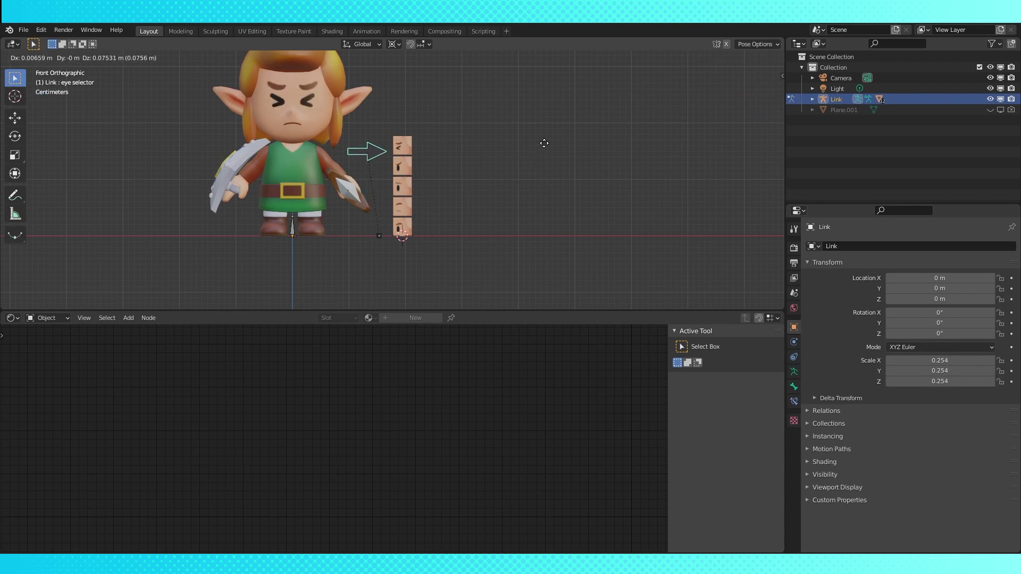
click(554, 210)
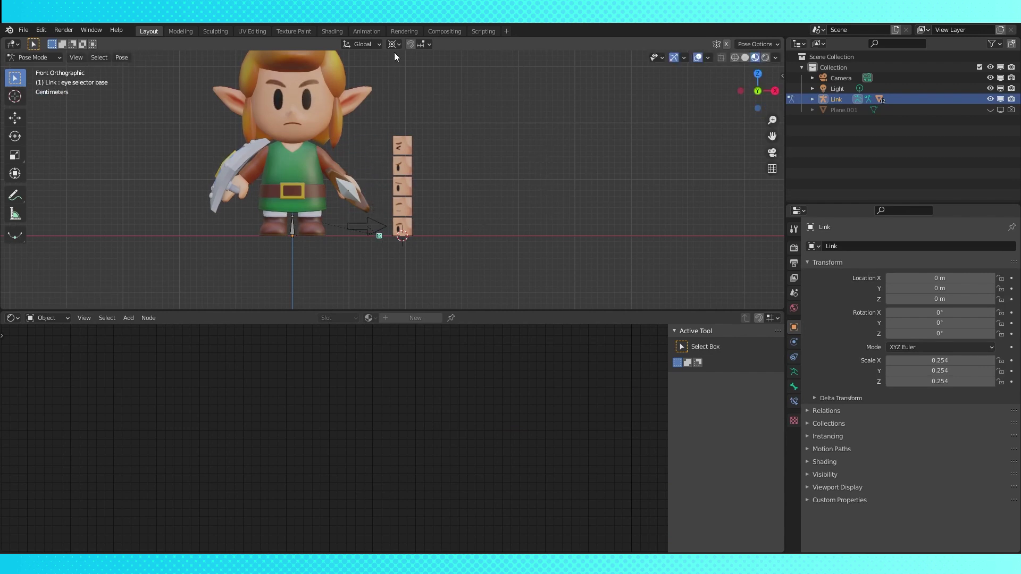
- Restore the median pivot point and scale up the eye selector base bone together with its planes
click(394, 45)
click(429, 91)
key(s)
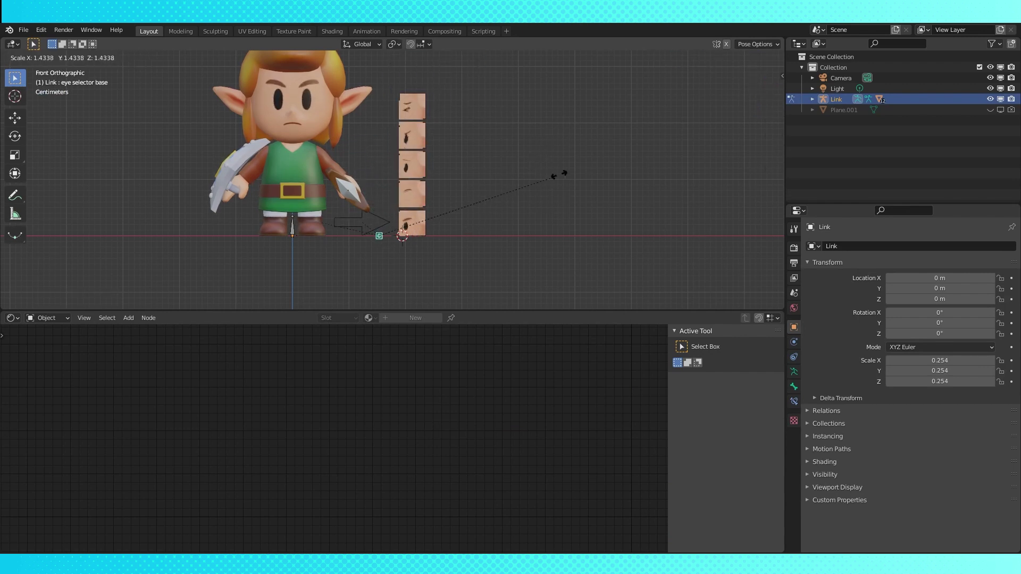
click(582, 161)
- Move the eye selector base bone away from the character, and reposition it beside the character's head
scroll(425, 194, down, 2)
key(g)
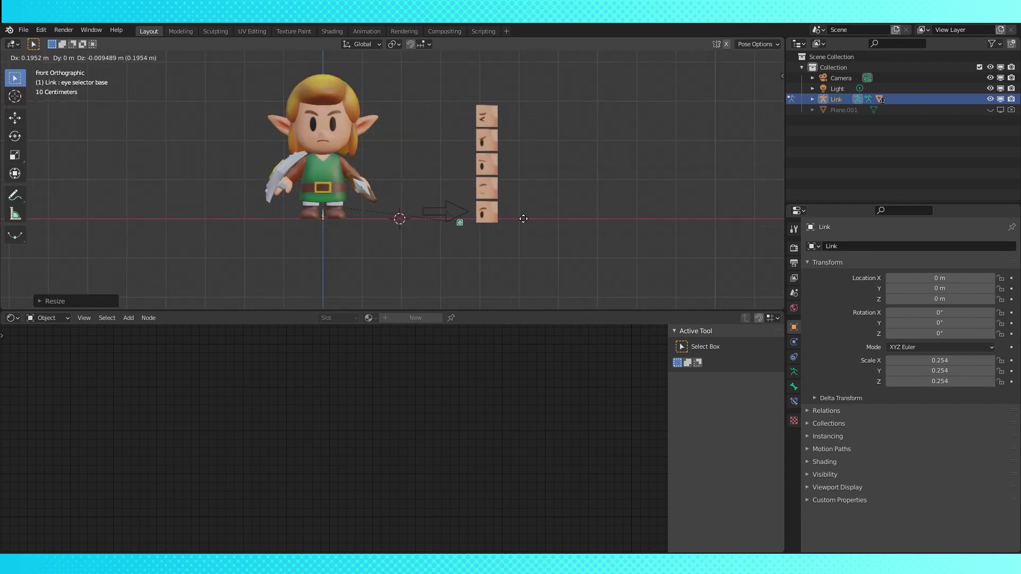
click(525, 219)
click(454, 211)
key(g)
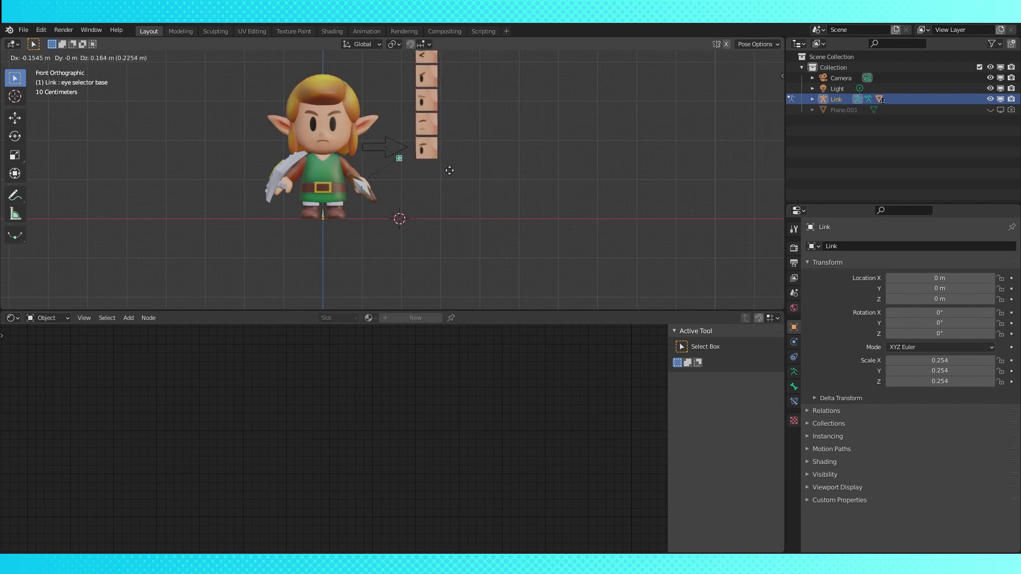
right_click(414, 120)
- Scale the eye selector base bone down, and test the eye selector bone's movement up the planes, cancelling the move and deselecting everything
click(399, 158)
key(s)
click(490, 147)
click(396, 154)
key(g)
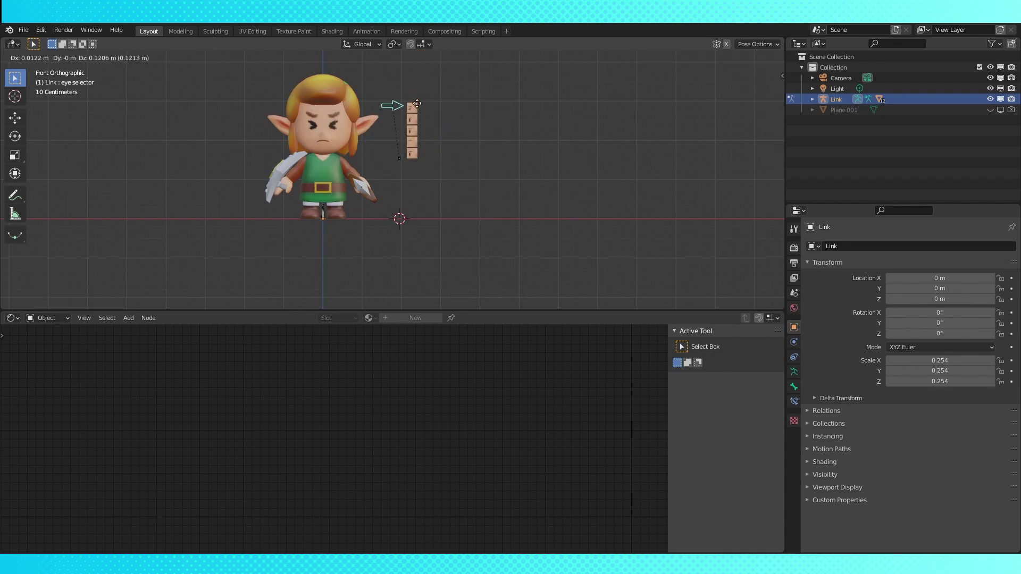
right_click(403, 106)
key(alt+a)
- Switch to Object Mode and rename the eye-texture plane object as "Eye selector thing"
key(ctrl+Tab)
click(413, 119)
click(812, 99)
scroll(834, 133, down, 2)
double_click(834, 151)
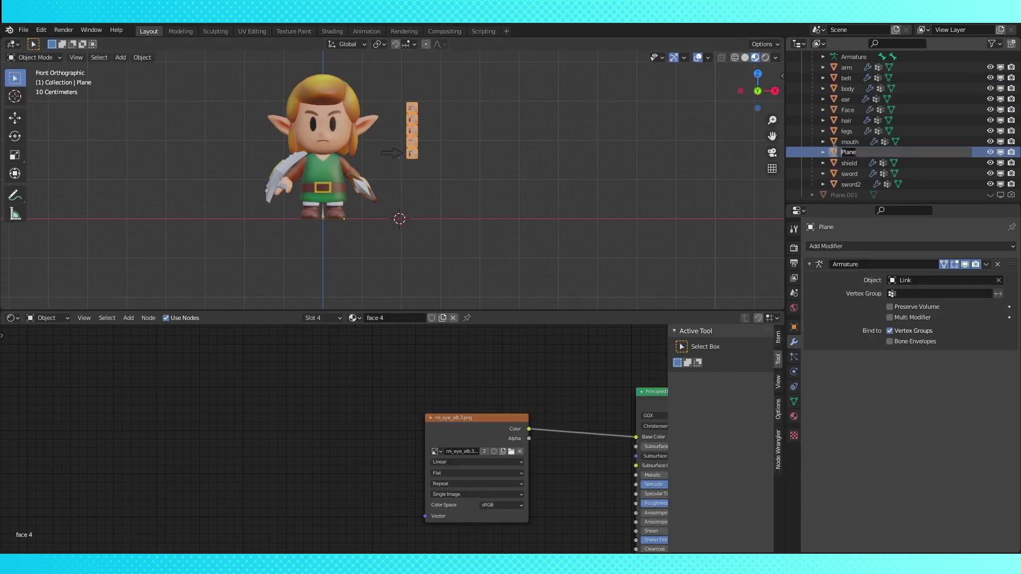
text(Eye selector thing)
key(Return)
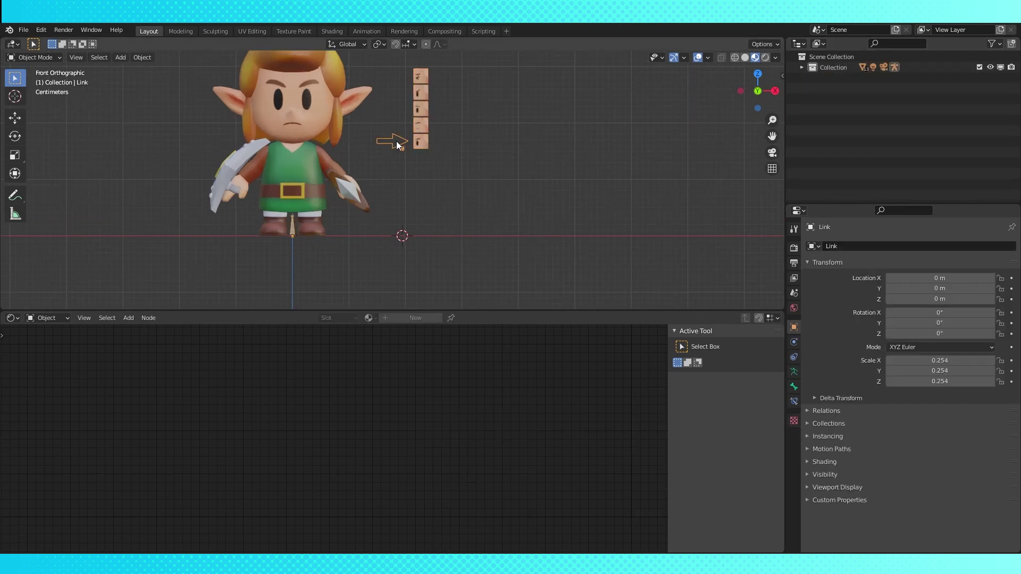
- Connect the second mouth texture's Color output to the Principled BSDF Base Color in the mouth object's link mouth material
shift+middle_drag(398, 142, 386, 182)
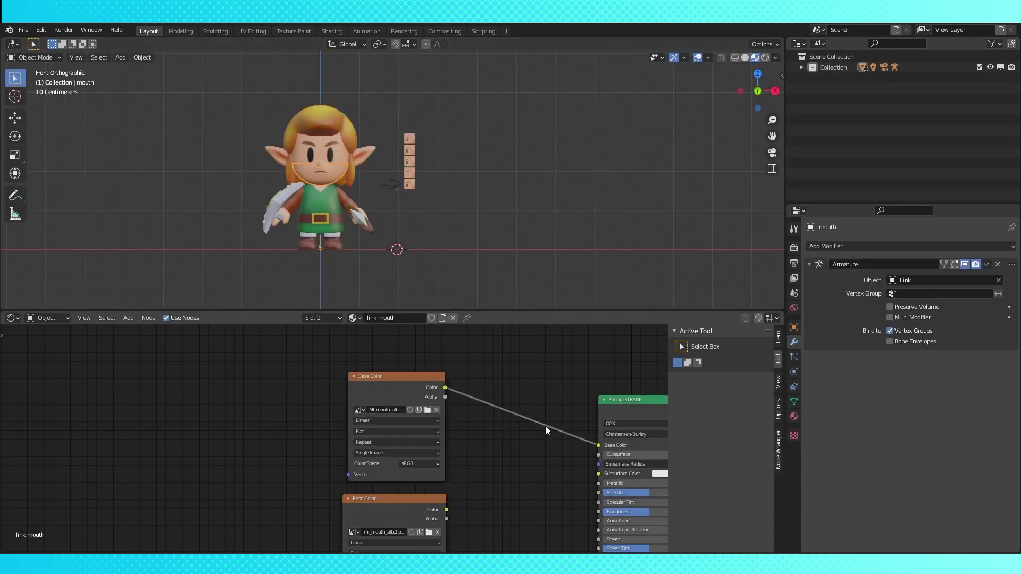
middle_drag(545, 426, 468, 382)
scroll(468, 383, down, 2)
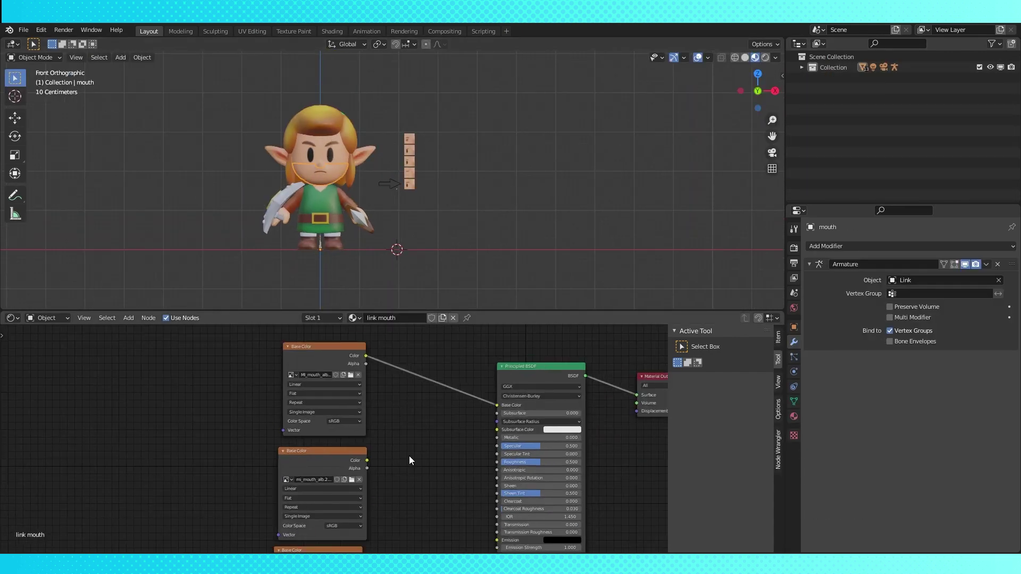
drag(367, 460, 496, 405)
click(478, 217)
scroll(477, 218, up, 3)
scroll(477, 218, down, 3)
mouse_move(477, 218)
middle_down()
mouse_move(516, 198)
mouse_move(507, 216)
mouse_move(481, 218)
middle_up()
scroll(507, 216, down, 2)
key(KP_1)
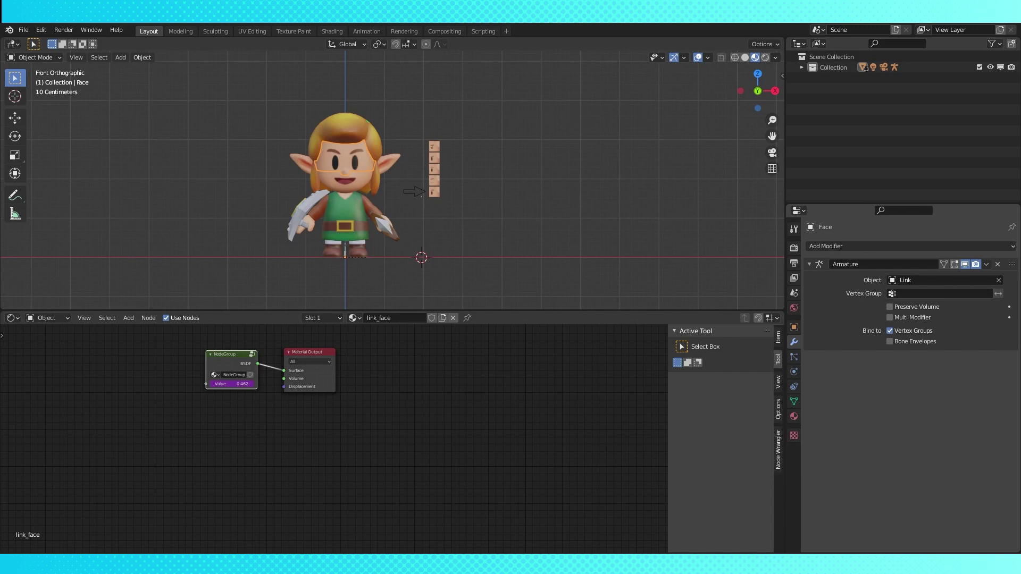
scroll(393, 180, up, 1)
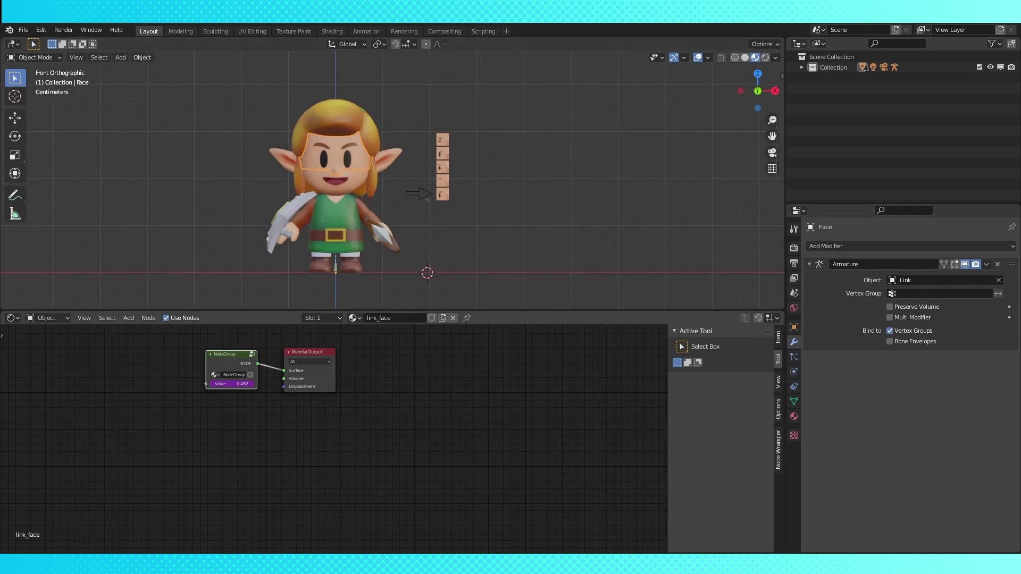
- Move the Material Output node farther from the node group and remove the -7 multiplier from the Value driver's expression
drag(296, 353, 410, 351)
right_click(236, 383)
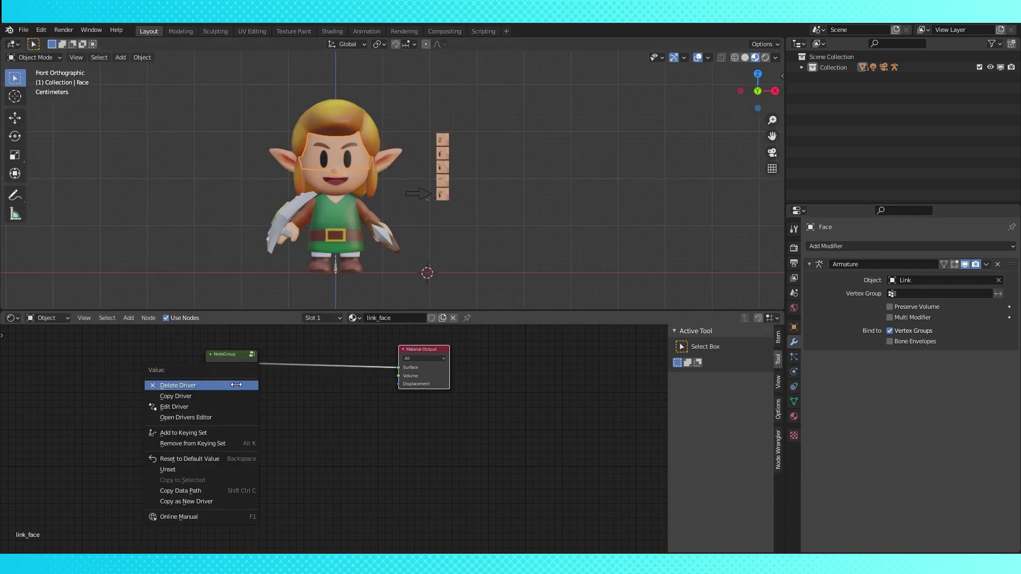
click(198, 405)
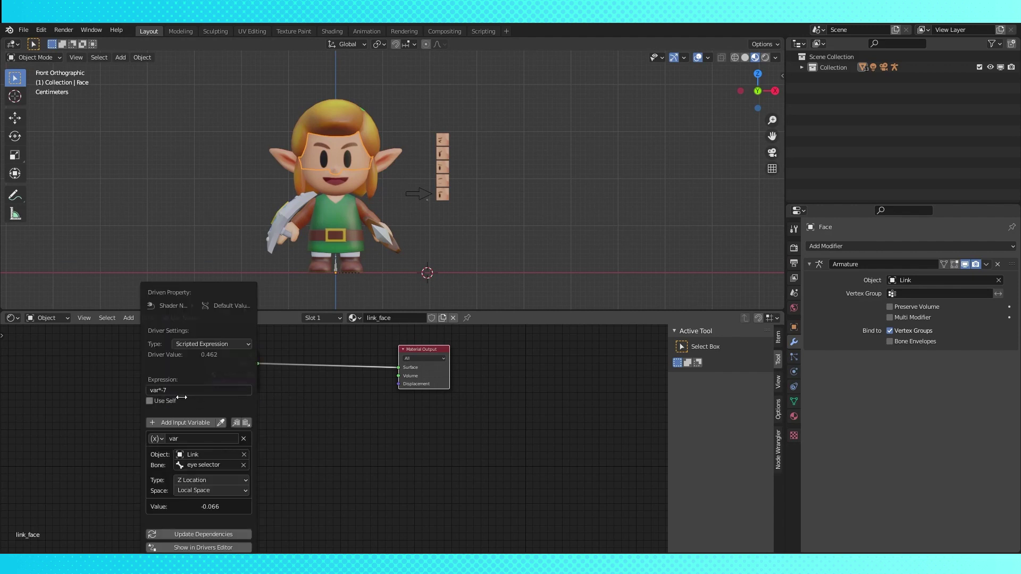
click(184, 390)
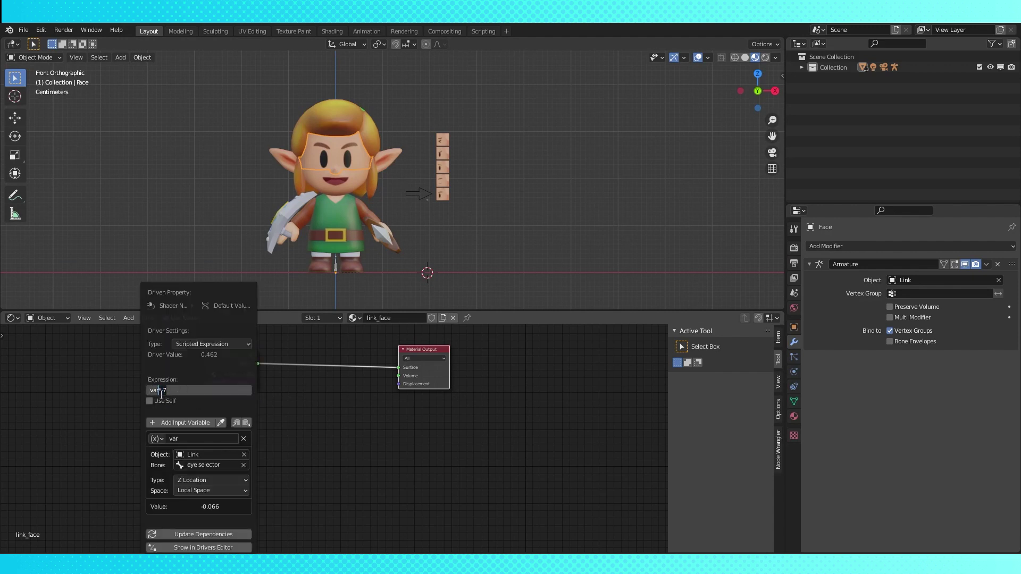
key(Return)
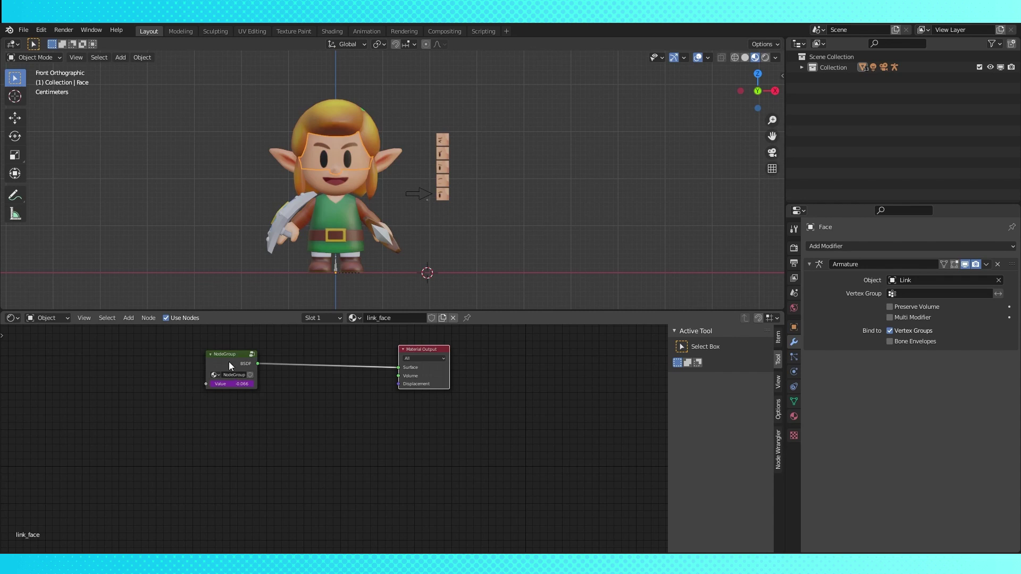
- Open the face material's node group and insert a Math node between the Group Input and Add nodes
click(224, 361)
key(Tab)
middle_drag(183, 407, 319, 423)
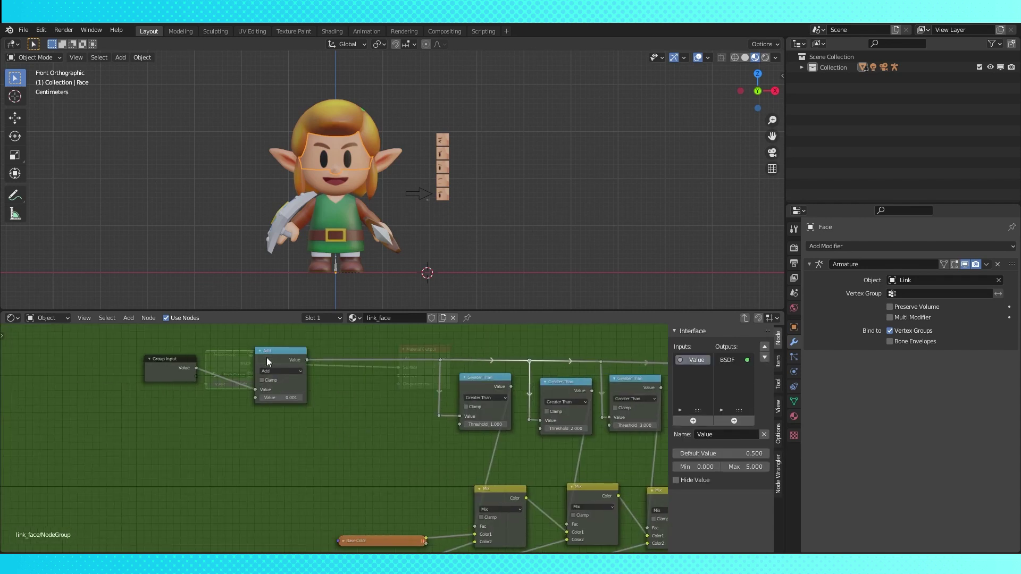
drag(266, 357, 354, 353)
key(shift+a)
mouse_move(317, 445)
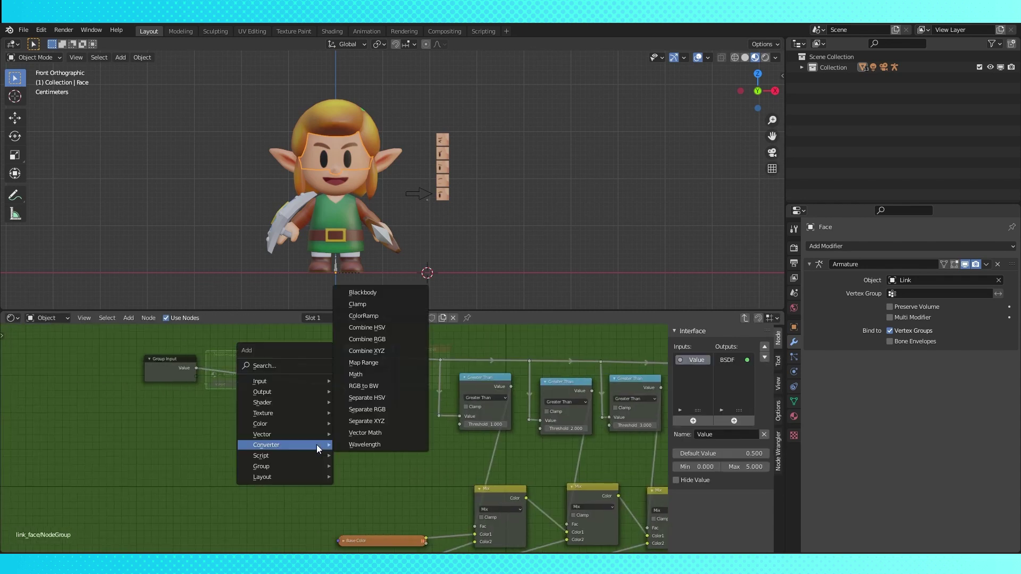
click(355, 374)
click(232, 353)
- Set the new Math node to Multiply with a value of -7
scroll(232, 353, up, 2)
click(243, 357)
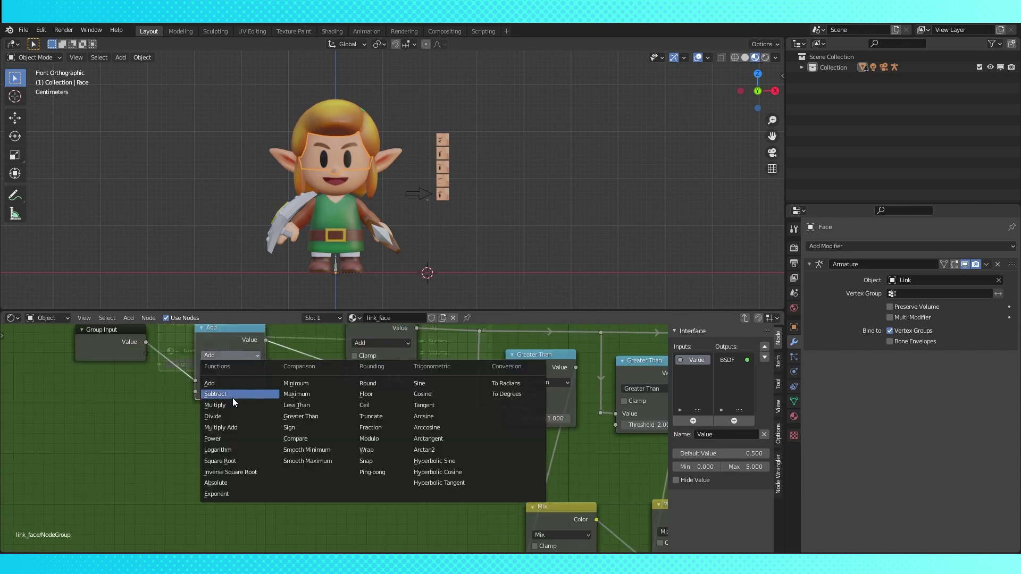
click(232, 397)
click(224, 391)
text(-7)
key(Return)
middle_drag(280, 417, 310, 484)
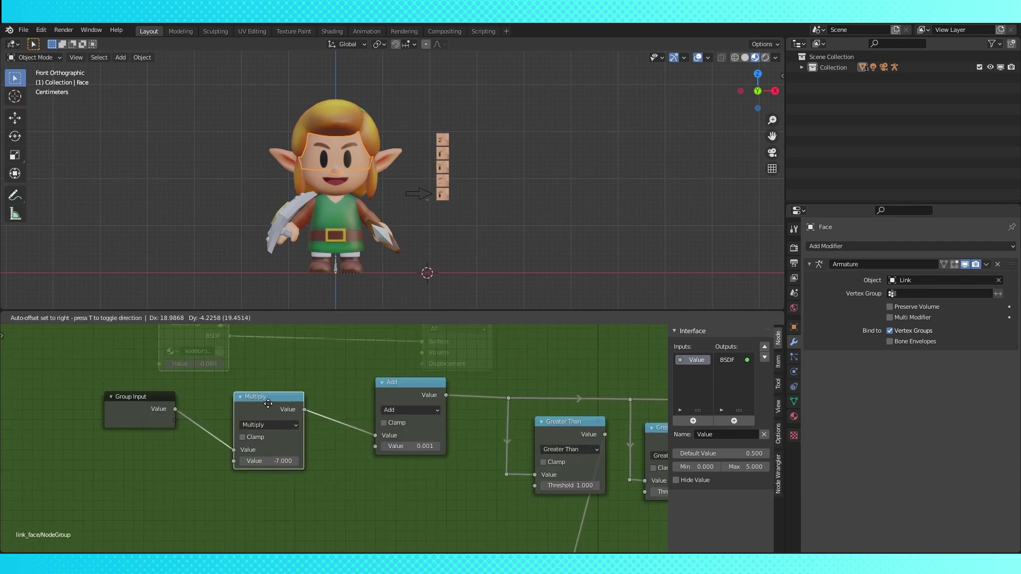
- Select the Link rig in Pose Mode and test moving the eye selector bone
click(420, 193)
key(ctrl+Tab)
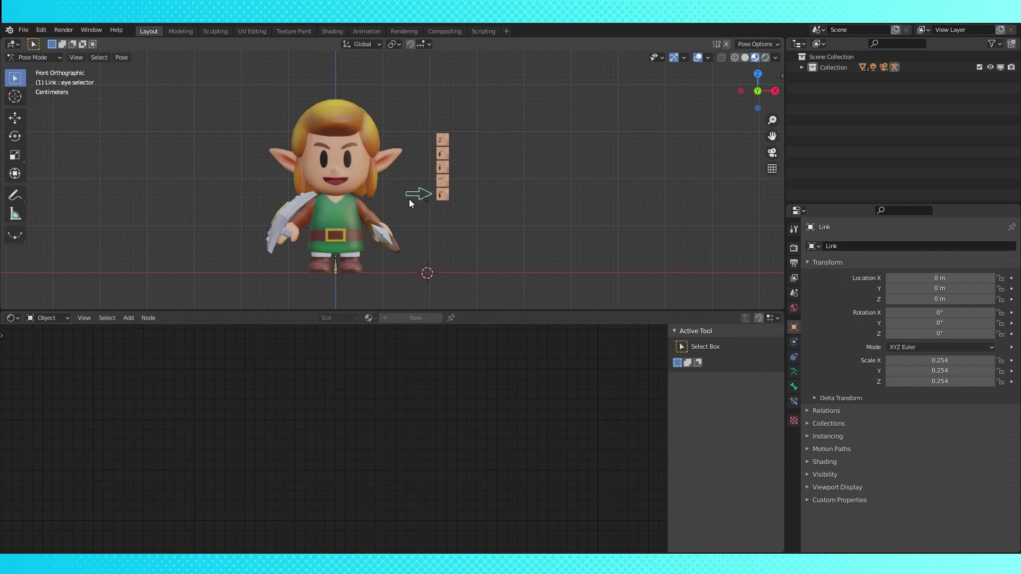
scroll(410, 199, up, 5)
key(g)
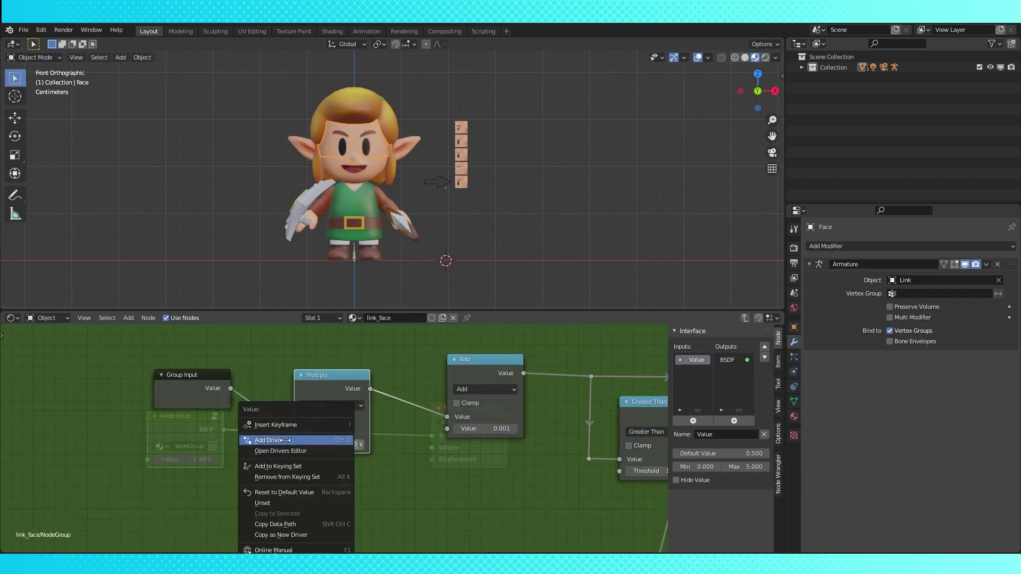
- Add a driver to the Multiply node's value in the face node group and check its driver settings
click(285, 441)
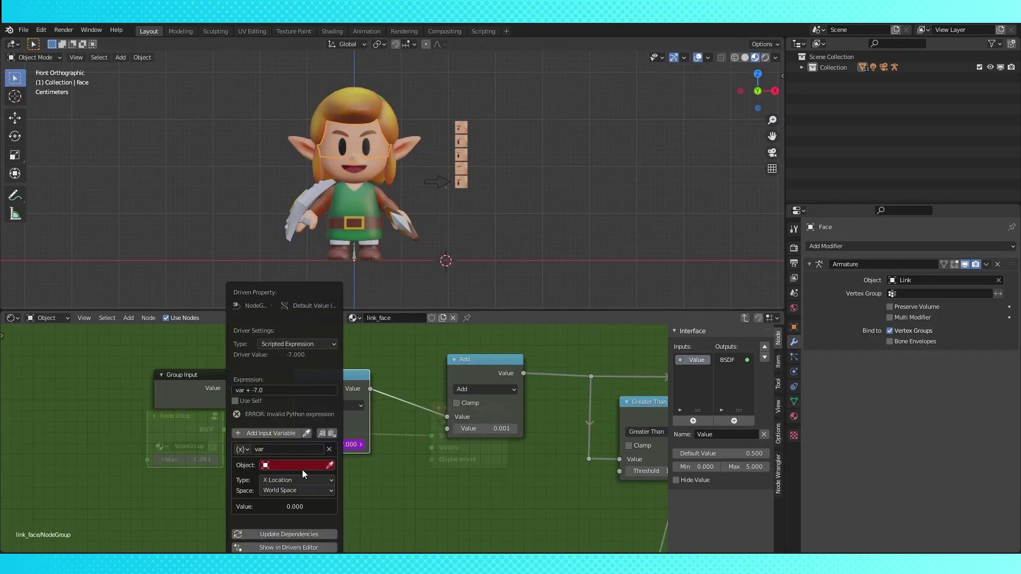
click(302, 468)
click(303, 450)
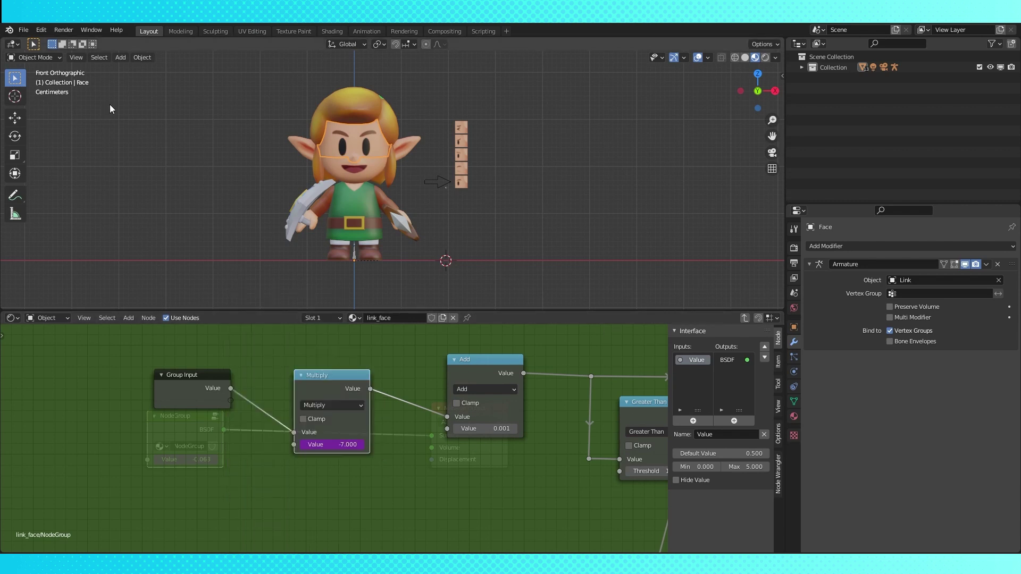
scroll(368, 490, down, 2)
right_click(340, 442)
click(276, 427)
scroll(367, 442, down, 4)
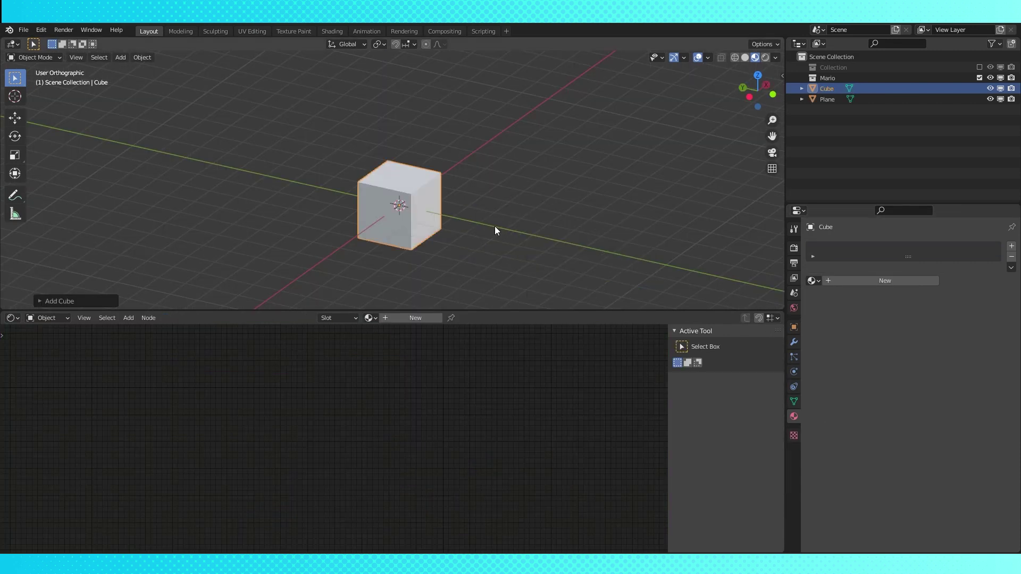
- Enlarge the cube and move it along the Y axis until it sits behind the Mario plane
key(s)
click(541, 178)
key(g)
key(y)
click(563, 158)
middle_drag(563, 159, 542, 160)
- Add a Sun light and rotate it in the right view so it shines on the front of the plane
key(shift+a)
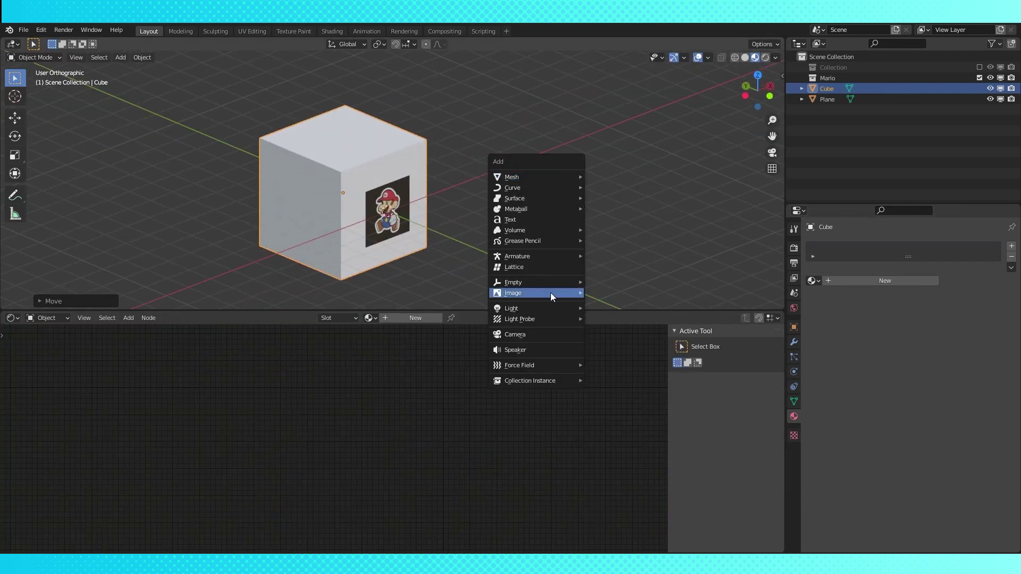
mouse_move(552, 309)
click(617, 331)
scroll(471, 229, down, 3)
middle_drag(548, 238, 590, 205)
key(KP_3)
key(r)
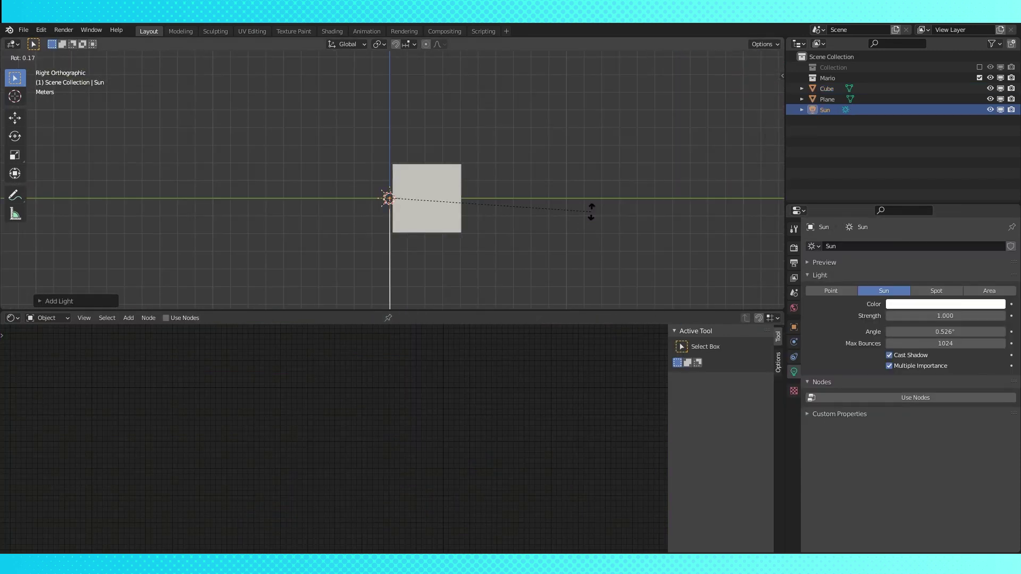
click(598, 151)
key(KP_1)
click(598, 151)
- Switch the viewport to Rendered shading and open the node group of the Mario plane's alpha method material
scroll(598, 151, up, 3)
click(765, 57)
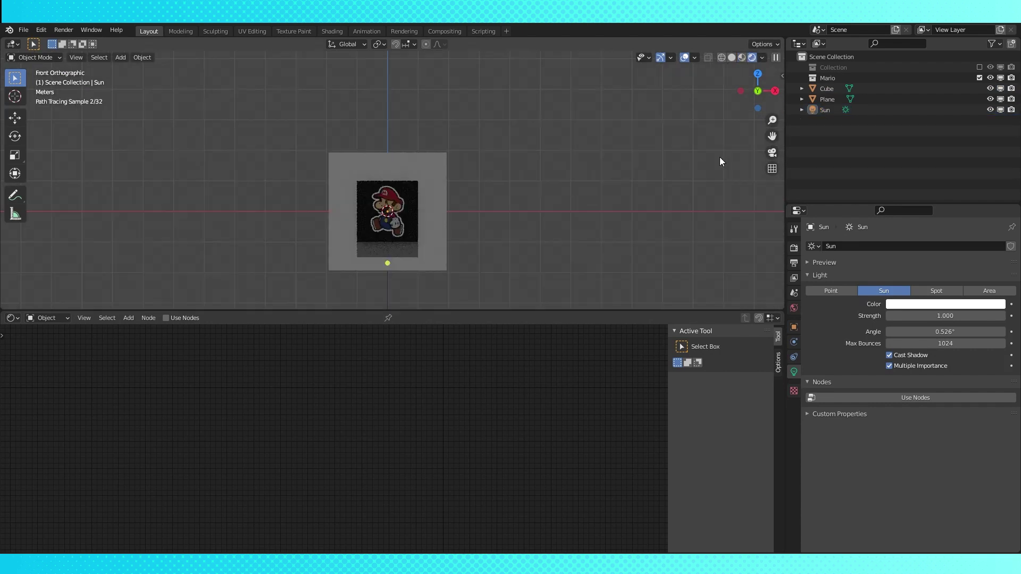
middle_drag(524, 209, 560, 195)
click(416, 146)
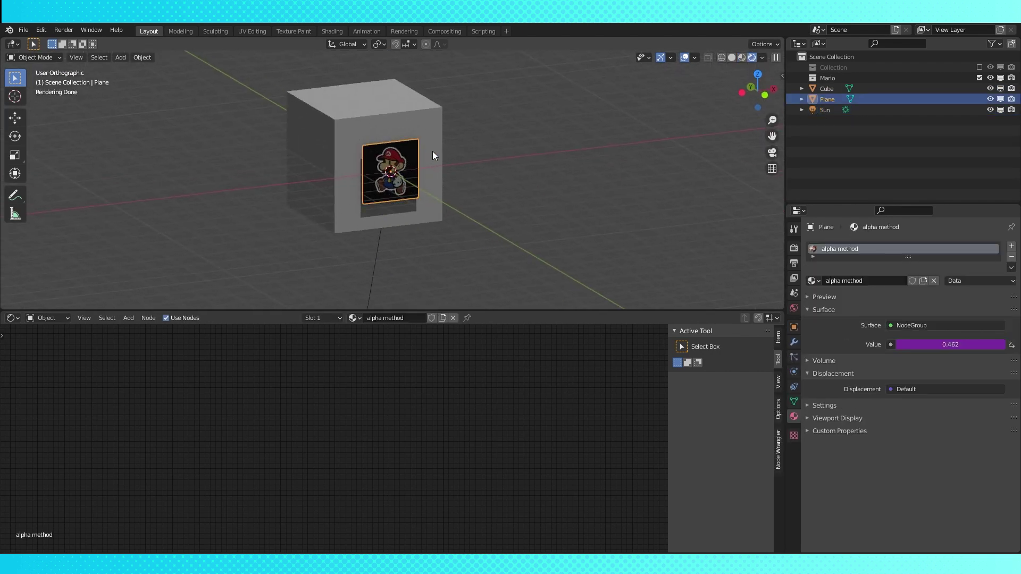
scroll(401, 394, up, 1)
middle_drag(440, 345, 308, 410)
key(Tab)
scroll(404, 394, down, 2)
middle_drag(426, 227, 452, 217)
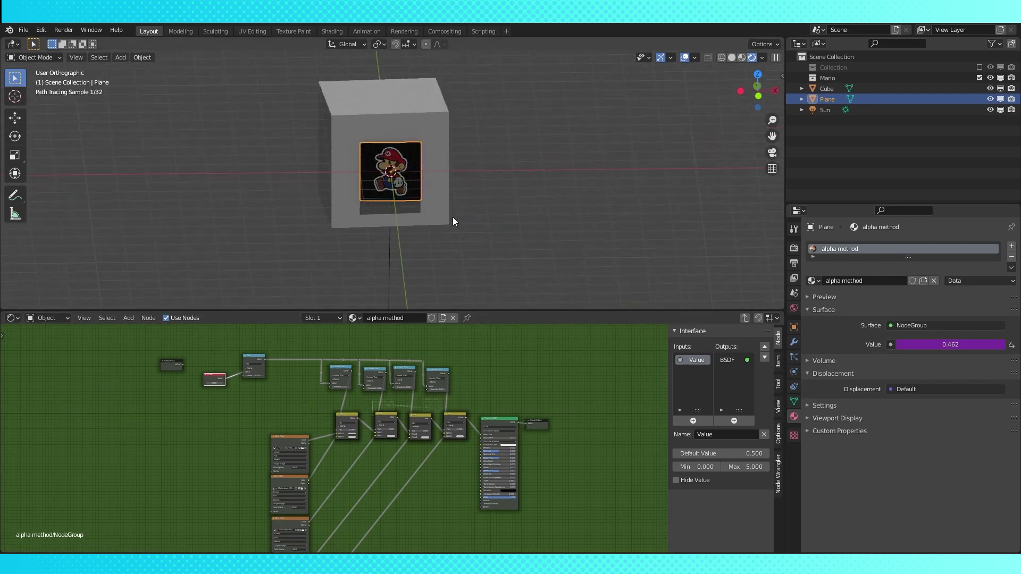
- Duplicate the row of four Mix nodes and place the copies directly below the originals
scroll(468, 214, up, 3)
scroll(224, 393, up, 4)
middle_drag(223, 393, 269, 405)
mouse_move(216, 376)
mouse_down()
mouse_move(249, 376)
mouse_move(217, 375)
mouse_up()
mouse_move(270, 425)
middle_down()
mouse_move(280, 419)
mouse_move(256, 413)
middle_up()
scroll(266, 414, down, 1)
drag(356, 397, 518, 420)
key(shift+d)
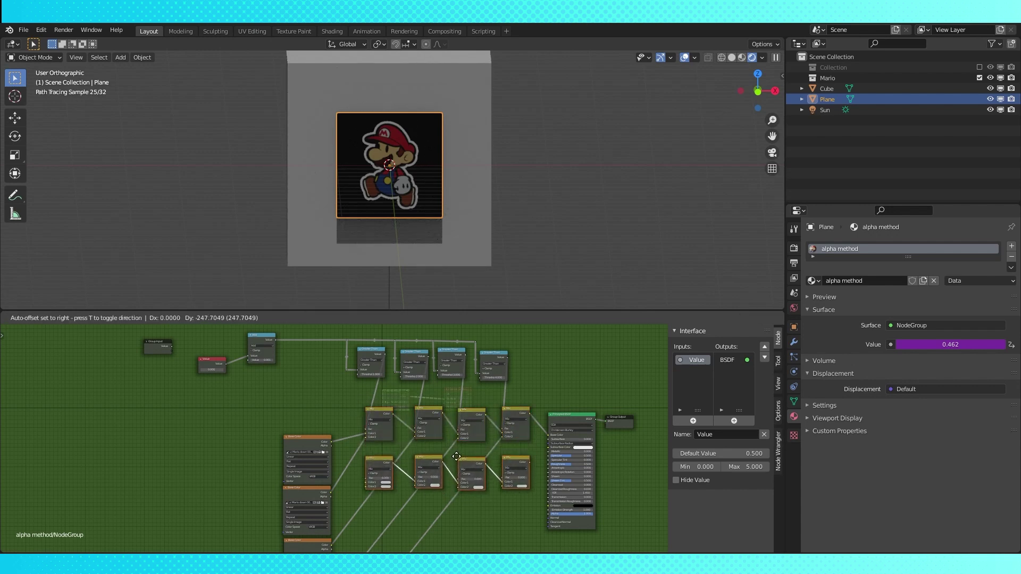
click(455, 461)
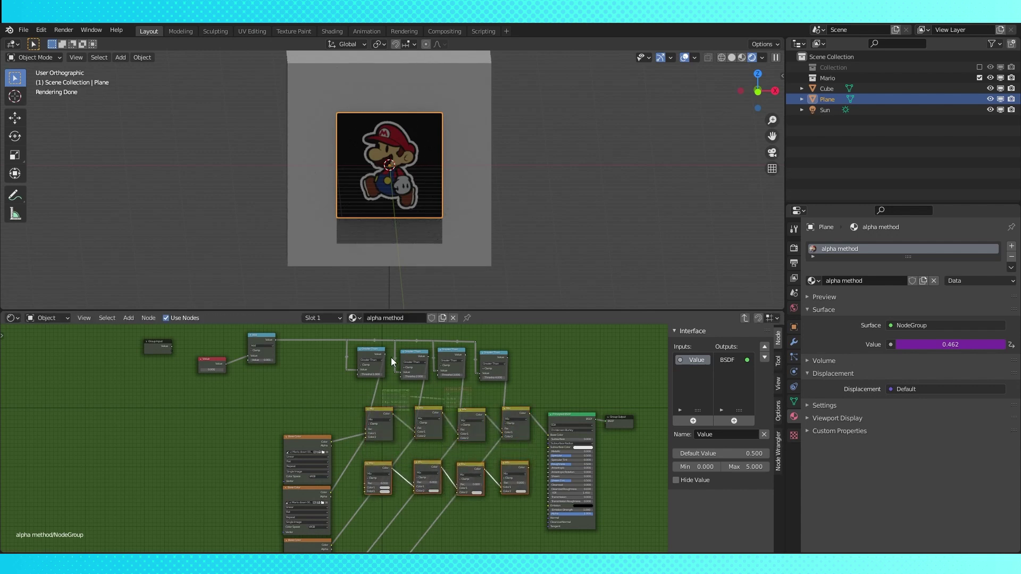
- Connect the Greater Than nodes' Value outputs to the Fac inputs of the matching duplicated Mix nodes
click(425, 370)
drag(465, 355, 457, 484)
drag(507, 358, 501, 482)
scroll(501, 479, up, 3)
middle_drag(486, 547, 470, 468)
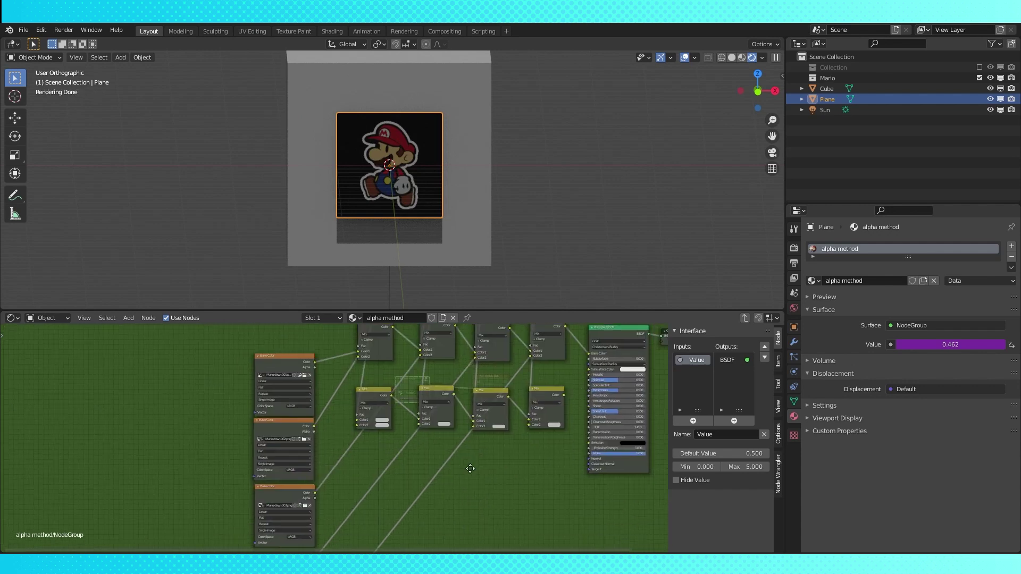
- Feed the first two textures' Alpha into the first duplicated Mix node and the last duplicate's Color into the Principled BSDF Alpha
drag(313, 367, 355, 427)
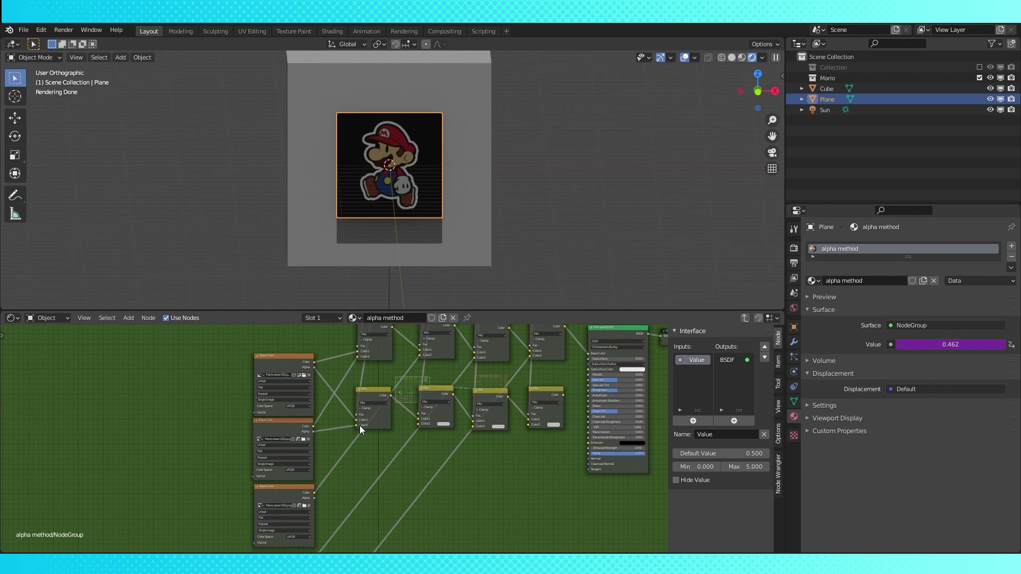
middle_drag(437, 364, 381, 415)
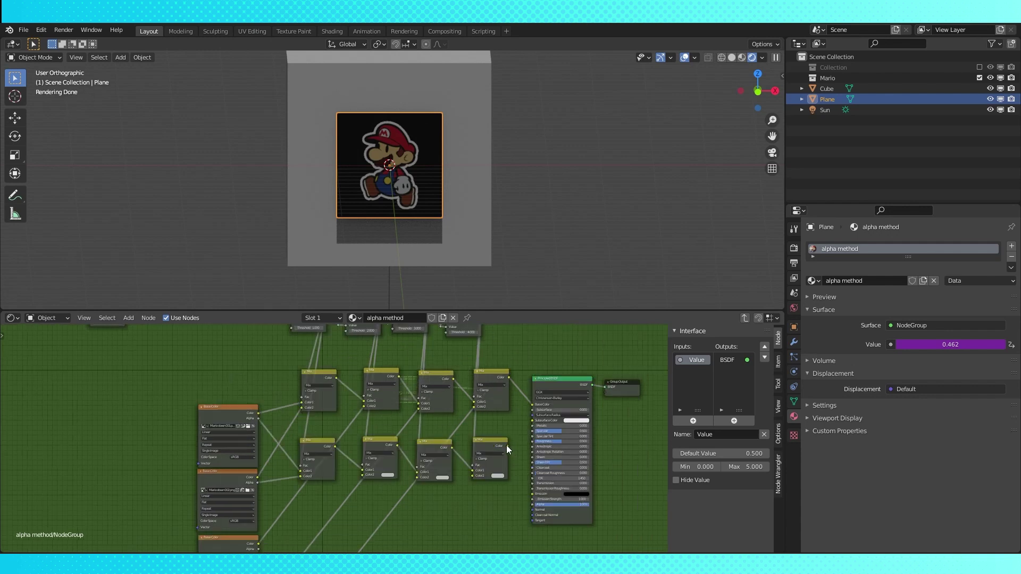
drag(507, 445, 532, 503)
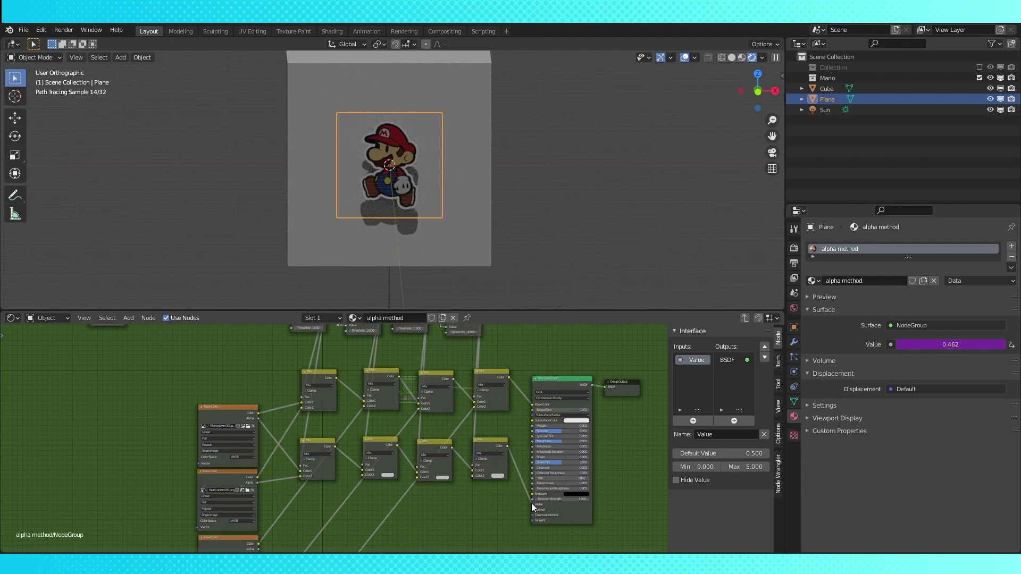
middle_drag(454, 215, 461, 211)
- Raise the Value node's value and connect the remaining textures' Alpha outputs to the Color2 inputs of the other duplicated Mix nodes
middle_drag(303, 352, 373, 411)
drag(178, 382, 289, 384)
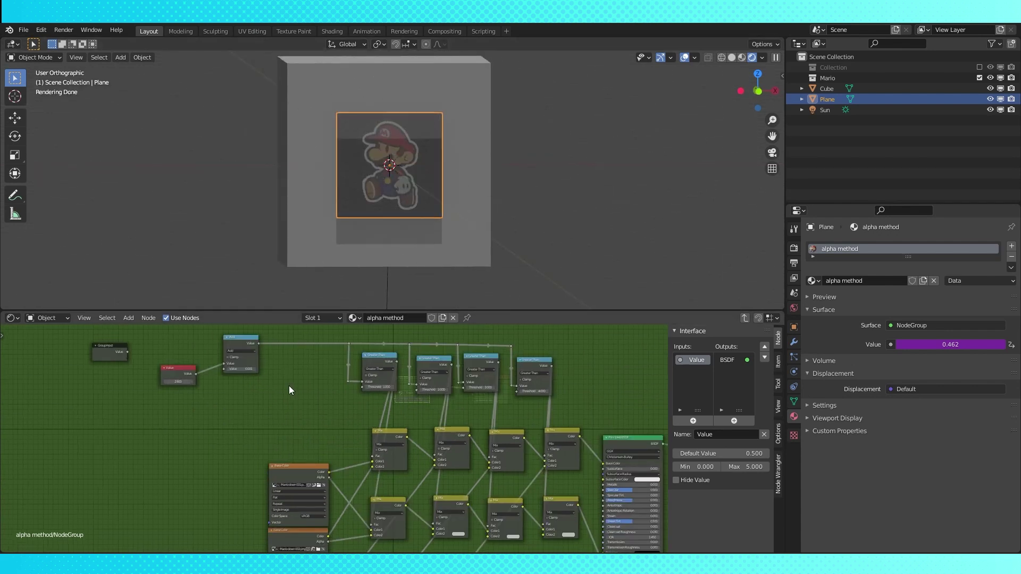
middle_drag(406, 501, 331, 397)
scroll(330, 397, up, 1)
drag(246, 508, 361, 431)
scroll(360, 431, down, 2)
middle_drag(311, 494, 288, 437)
drag(236, 505, 382, 378)
scroll(319, 430, down, 3)
middle_drag(241, 544, 231, 529)
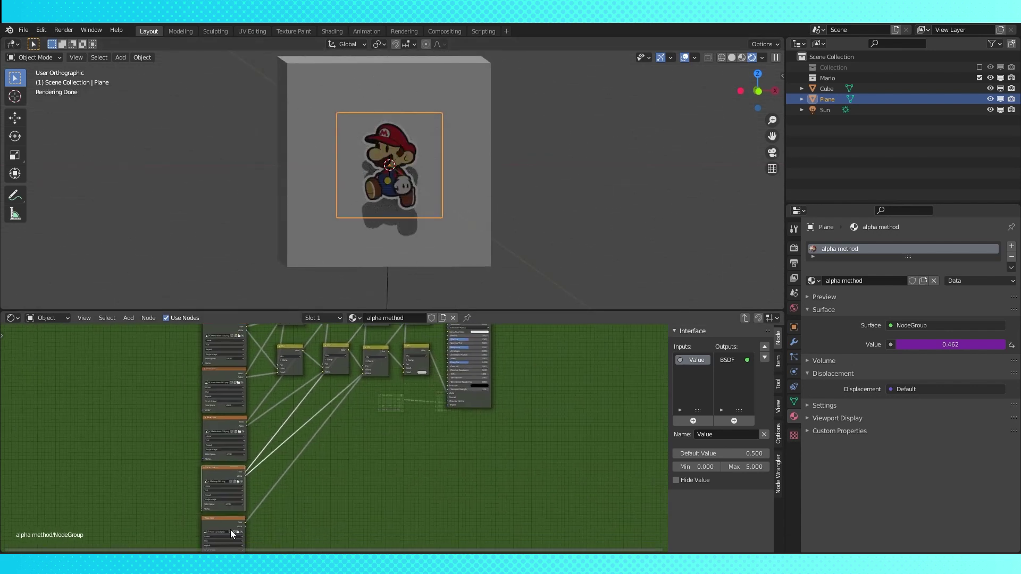
drag(245, 526, 403, 373)
scroll(394, 430, down, 2)
- Collapse the Mix nodes in both rows to make the node group more compact
middle_drag(394, 430, 394, 453)
drag(420, 442, 290, 380)
mouse_move(402, 379)
mouse_down()
mouse_move(433, 441)
mouse_move(457, 392)
mouse_move(438, 367)
mouse_move(399, 376)
mouse_up()
click(290, 336)
click(329, 336)
click(363, 337)
click(398, 336)
click(395, 378)
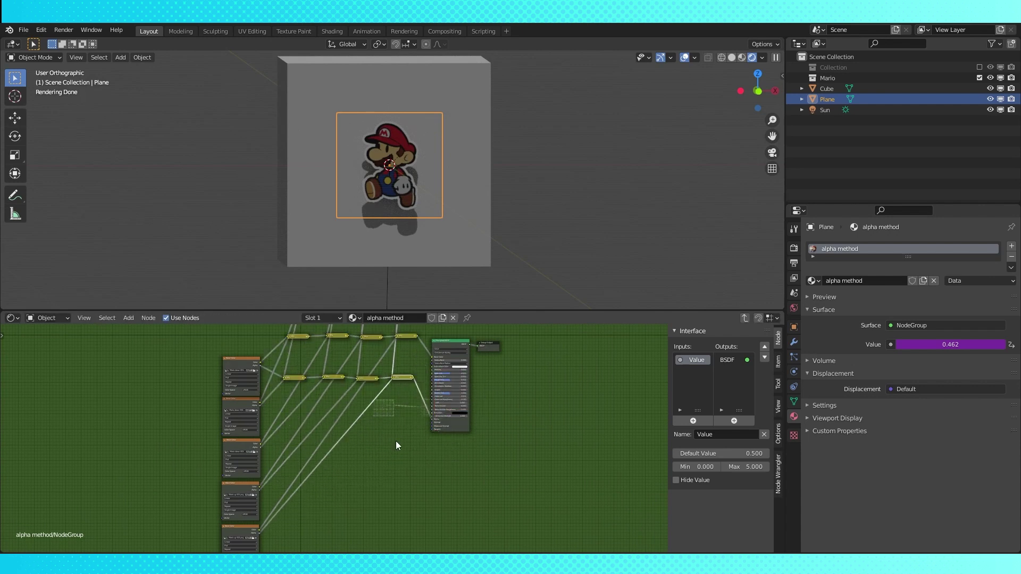
key(h)
- Tidy the node group by moving the lower image texture nodes and the Principled BSDF node upward
drag(255, 504, 255, 399)
drag(256, 549, 255, 412)
scroll(255, 425, up, 2)
drag(447, 441, 446, 400)
middle_drag(168, 367, 290, 426)
scroll(290, 426, up, 3)
mouse_move(236, 394)
mouse_down()
mouse_move(255, 394)
mouse_move(235, 394)
mouse_up()
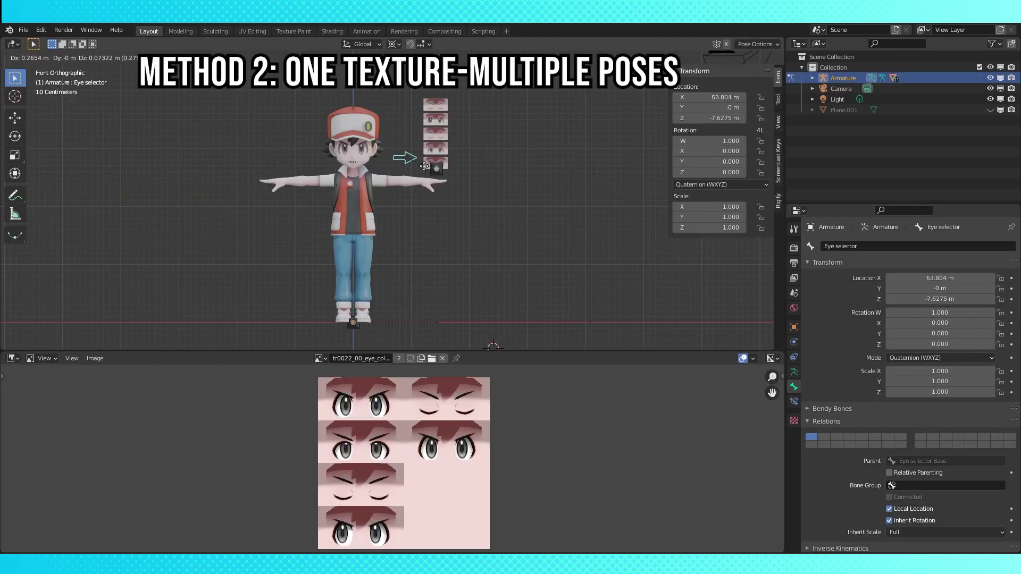
- Move the Eye selector bone up beside the topmost eye preview plane
click(424, 114)
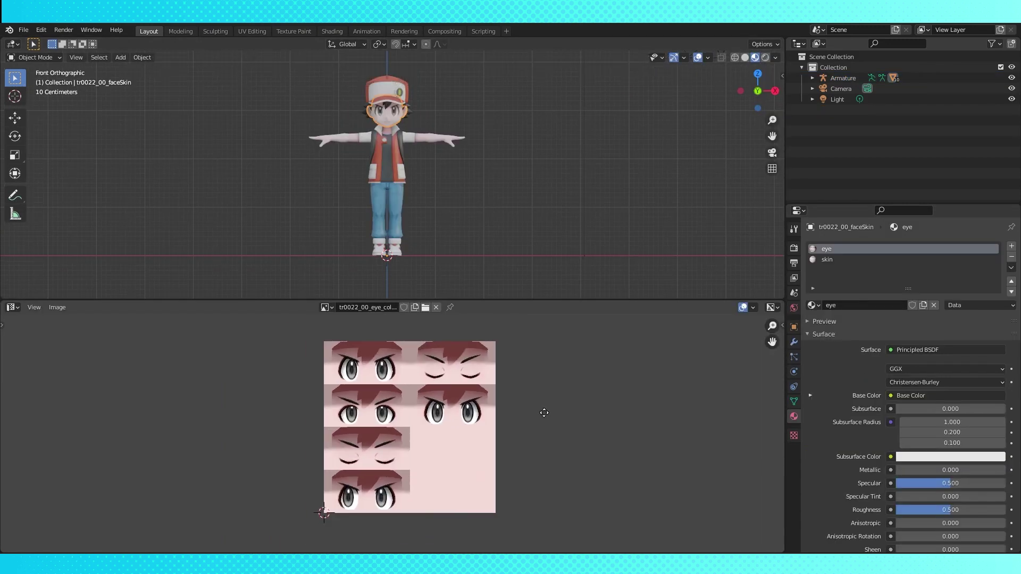
- Show the eye texture in the UV Editor, and switch that area to the Shader Editor
click(11, 307)
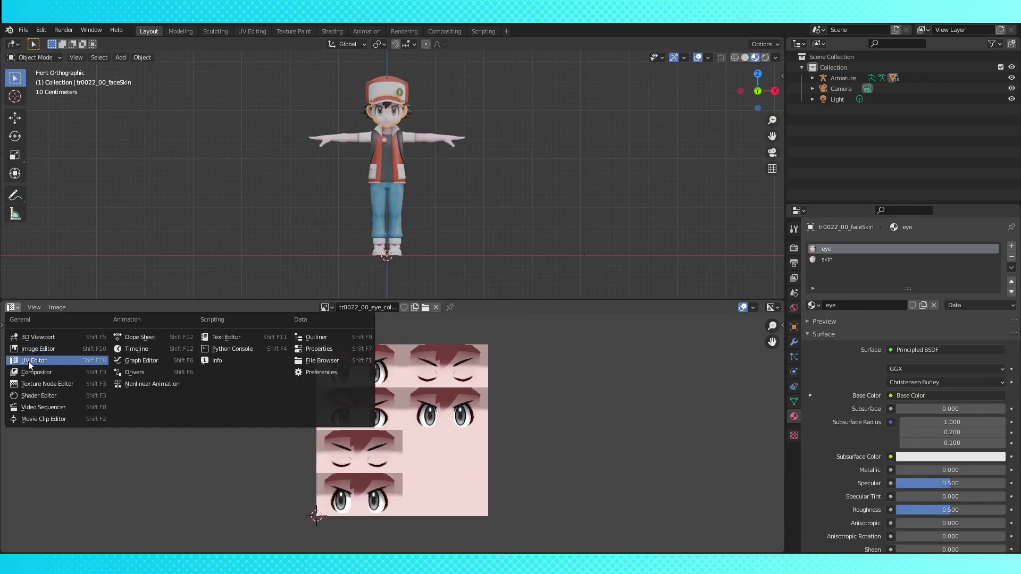
click(34, 357)
click(10, 307)
click(34, 372)
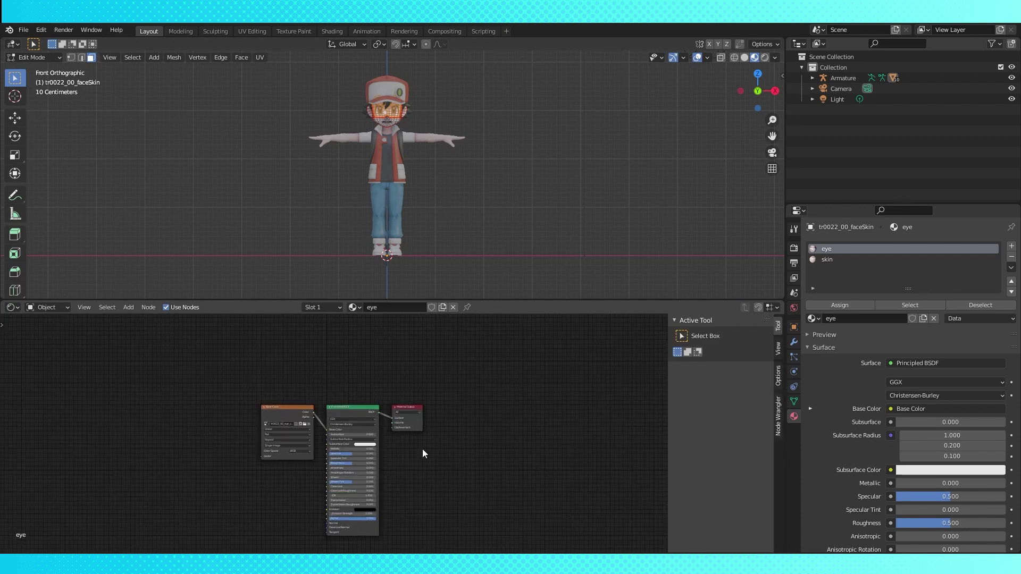
- Spread out the eye material's nodes to leave room before the Base Color texture
drag(460, 394, 461, 386)
drag(540, 380, 578, 359)
drag(357, 391, 341, 401)
middle_drag(139, 395, 229, 403)
- Add Texture Coordinate and Mapping nodes, routing UV through Mapping into the eye texture's Vector input, and return to Object Mode
key(shift+a)
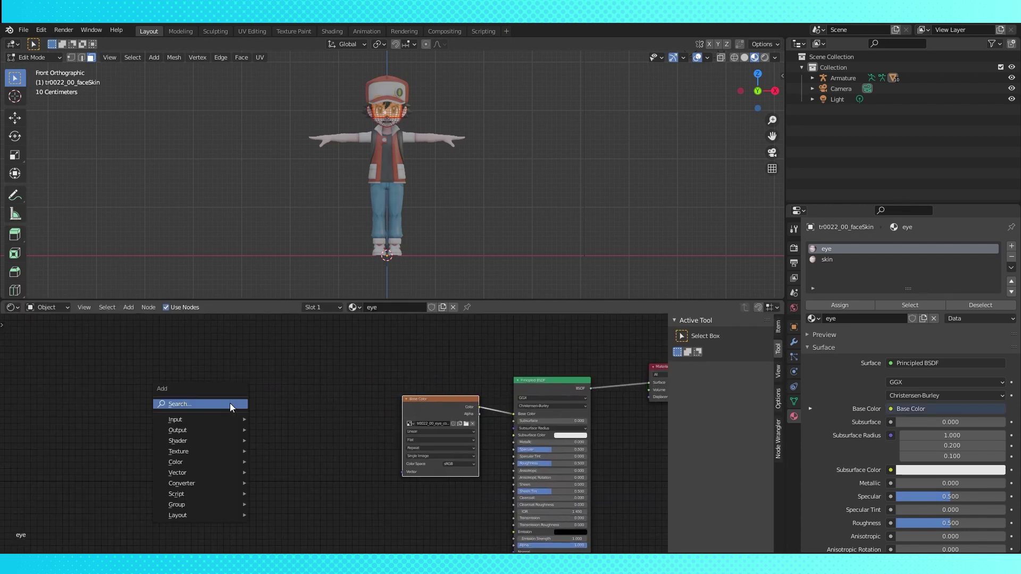
mouse_move(200, 419)
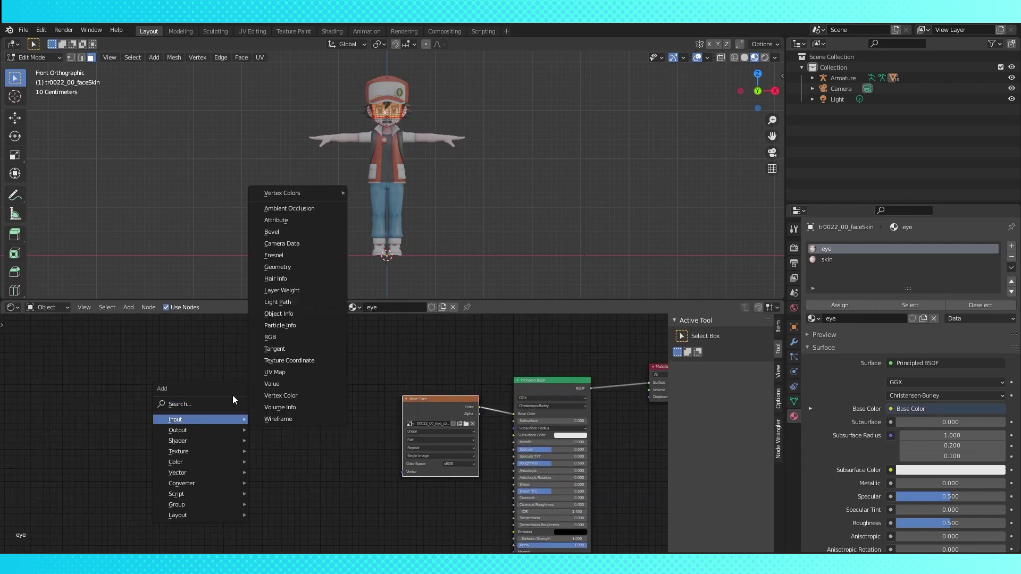
click(289, 360)
click(165, 394)
key(shift+a)
mouse_move(267, 470)
click(330, 400)
click(263, 394)
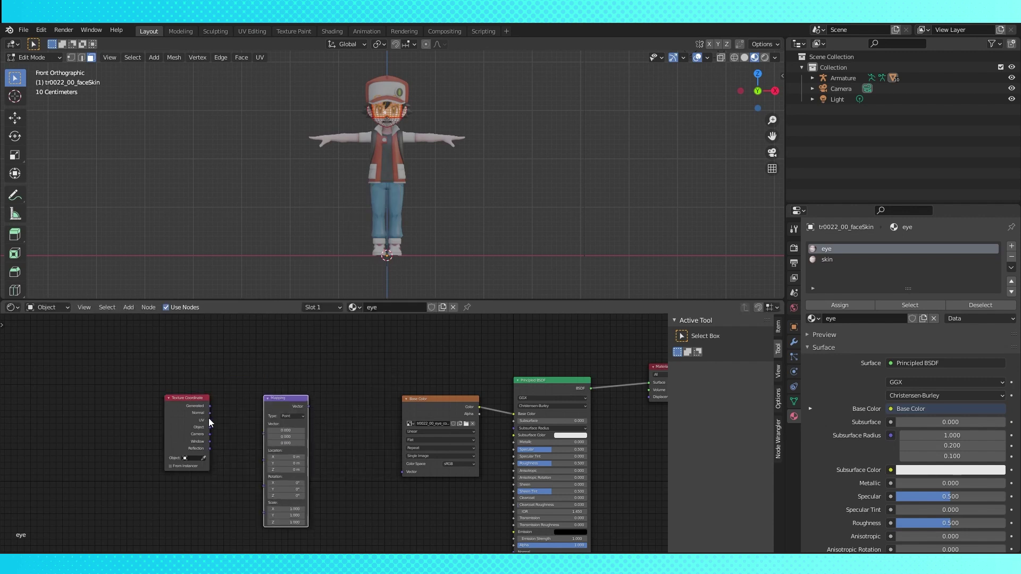
drag(268, 435, 404, 472)
key(Tab)
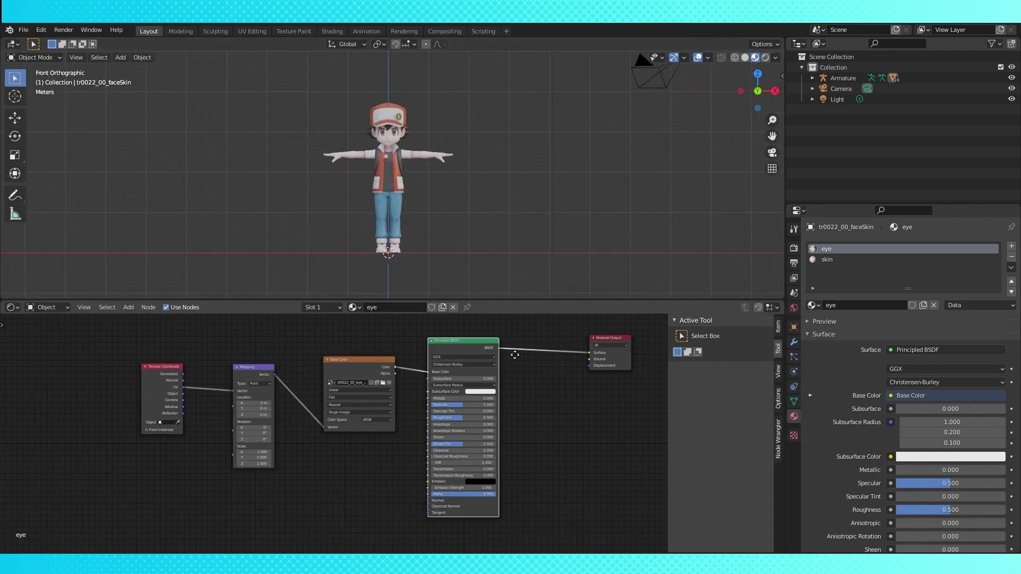
- Try sliding the Mapping node's Y location, cancelling the change
scroll(324, 469, up, 3)
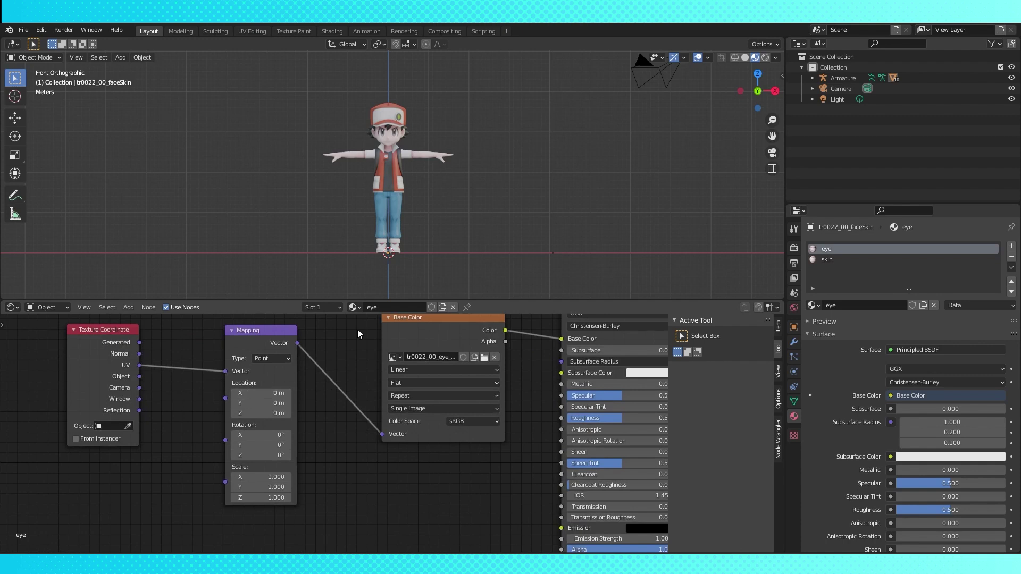
scroll(448, 226, up, 3)
scroll(449, 227, up, 2)
drag(261, 402, 284, 403)
right_click(260, 403)
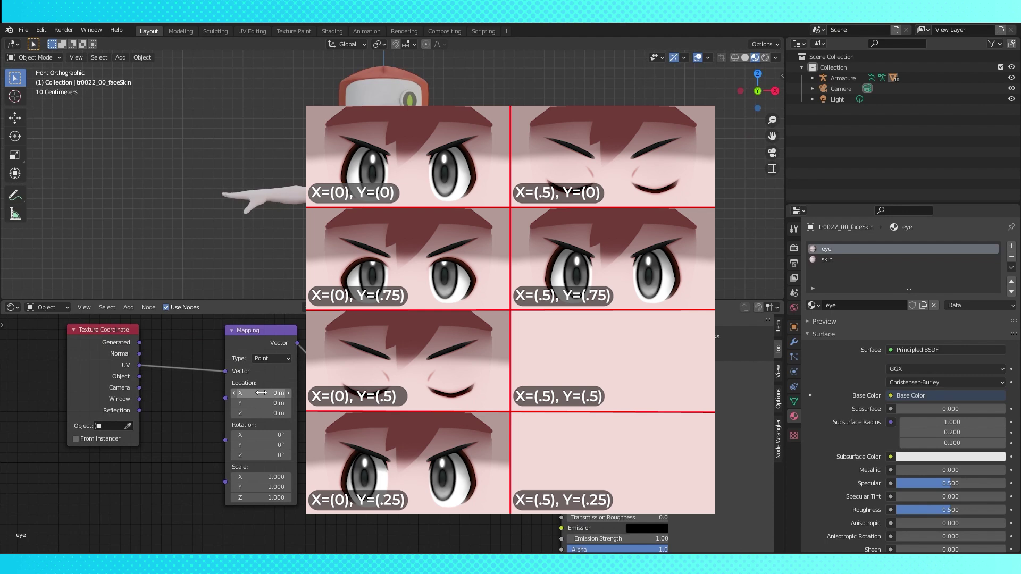
- Try a Y location of 0.25 m on the Mapping node to switch the eye pose
click(261, 392)
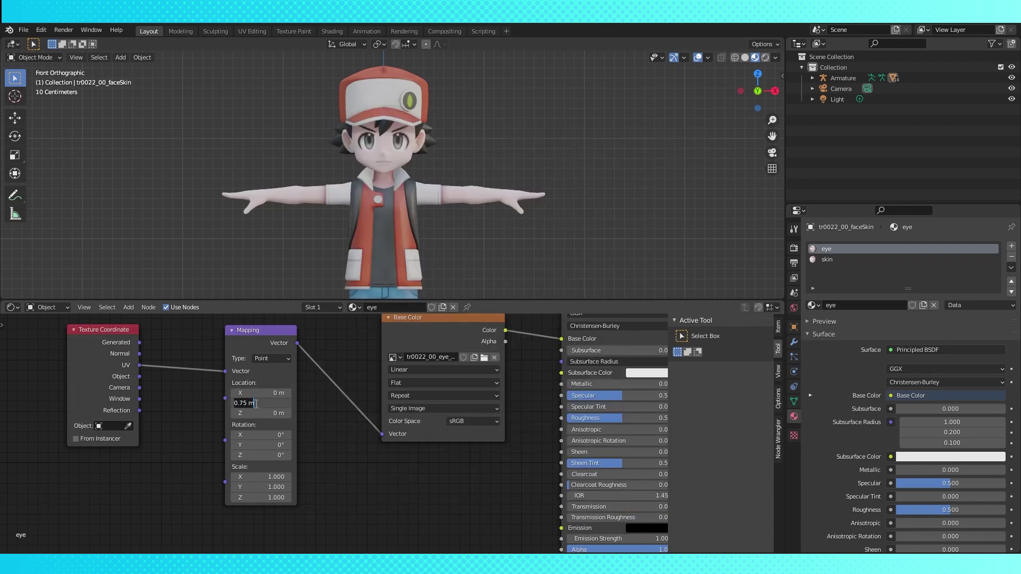
key(ctrl+a)
key(ctrl+c)
text(0.25)
key(Return)
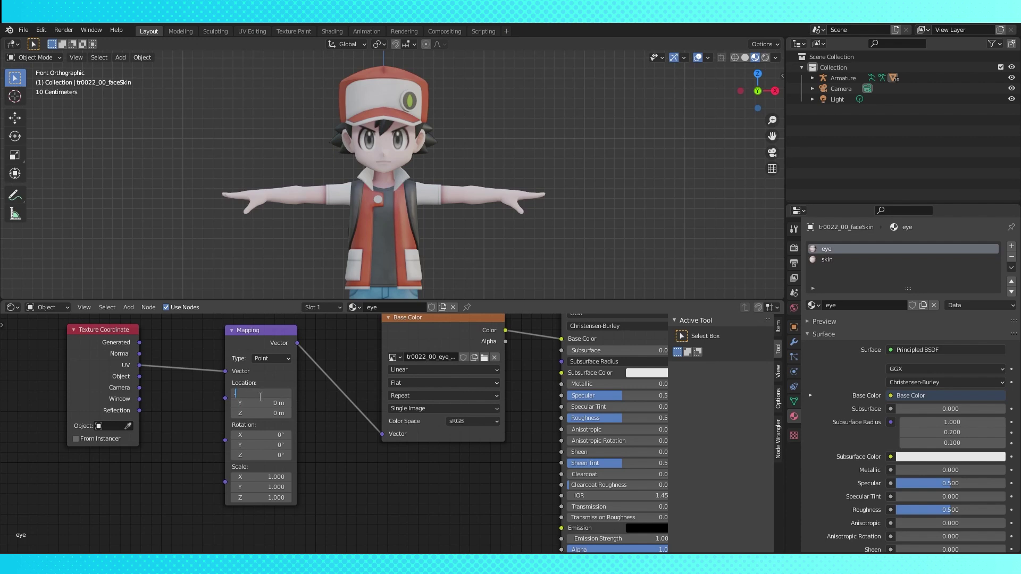
key(ctrl+v)
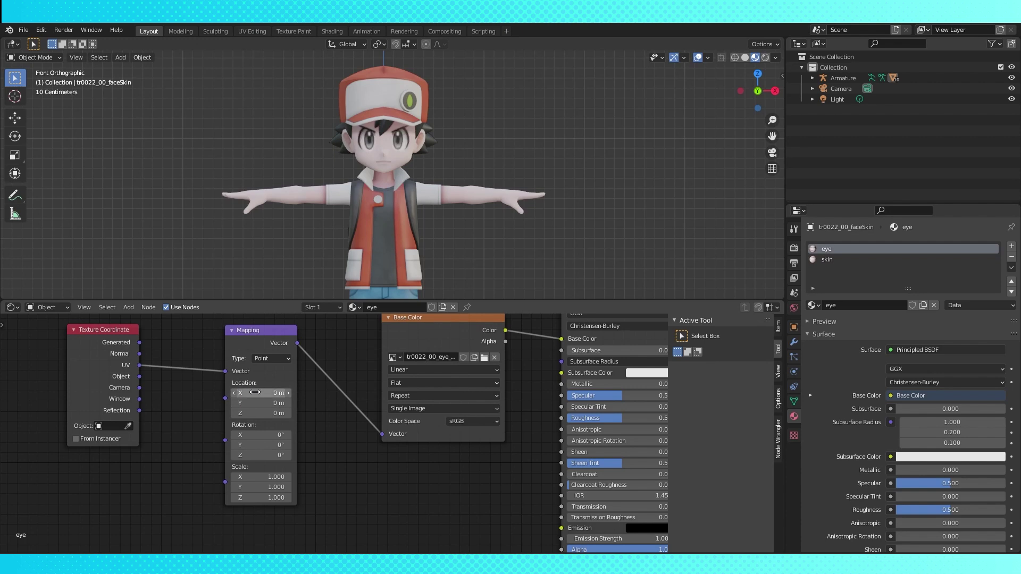
key(i)
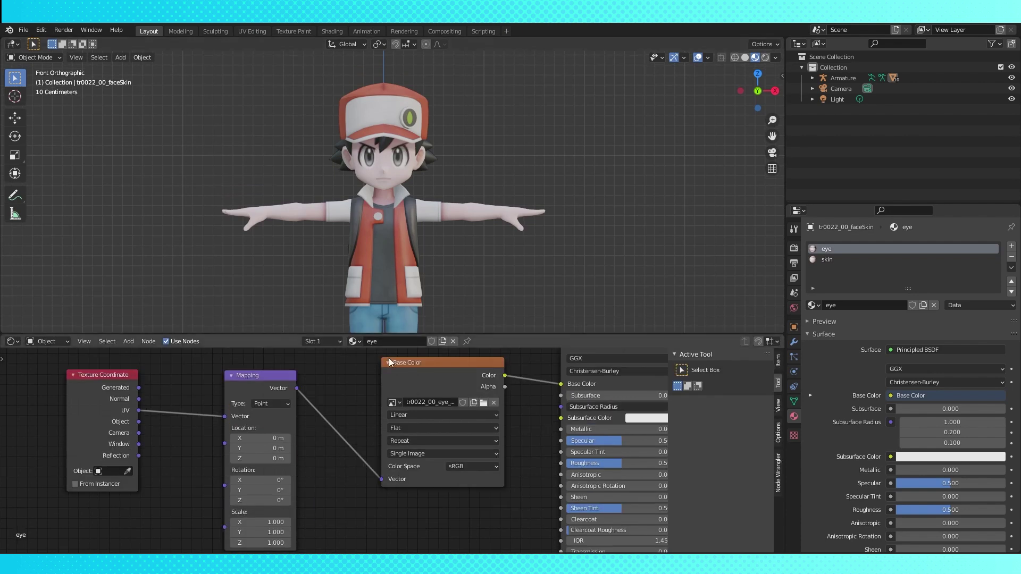
- Add a Combine XYZ node below the Texture Coordinate node and connect its Vector output to the Mapping node's Location
scroll(214, 380, down, 2)
drag(214, 381, 163, 382)
mouse_move(350, 544)
middle_down()
mouse_move(375, 519)
mouse_move(342, 542)
middle_up()
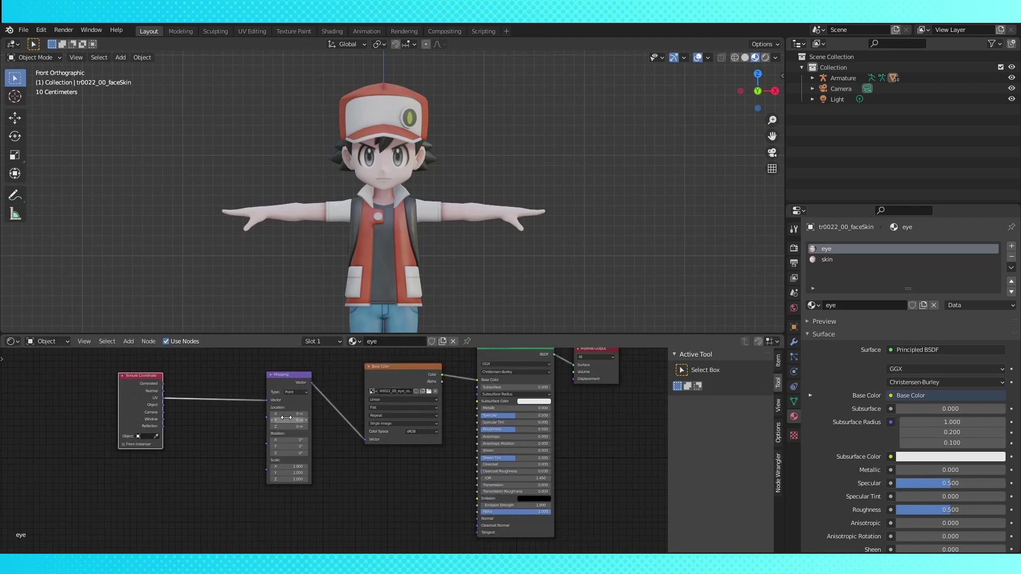
scroll(285, 419, up, 3)
middle_drag(224, 501, 285, 472)
key(shift+a)
mouse_move(129, 495)
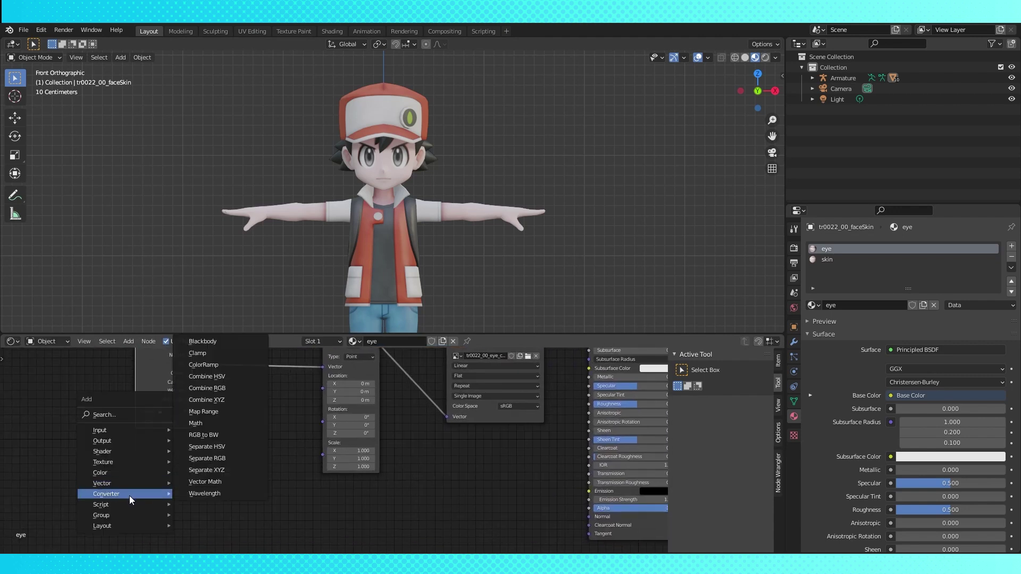
click(231, 399)
drag(217, 460, 323, 388)
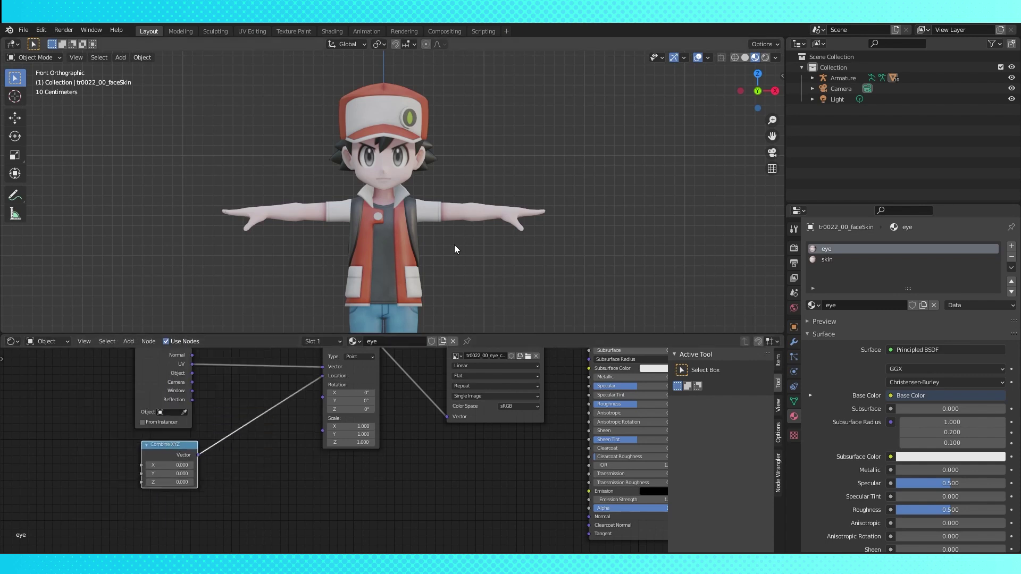
- Duplicate the Combine XYZ node into a stack of five pose offsets, including copies with Y values 0.75, 0.5 and 0.25
middle_drag(173, 473, 173, 452)
key(shift+d)
click(167, 509)
middle_drag(160, 529, 162, 500)
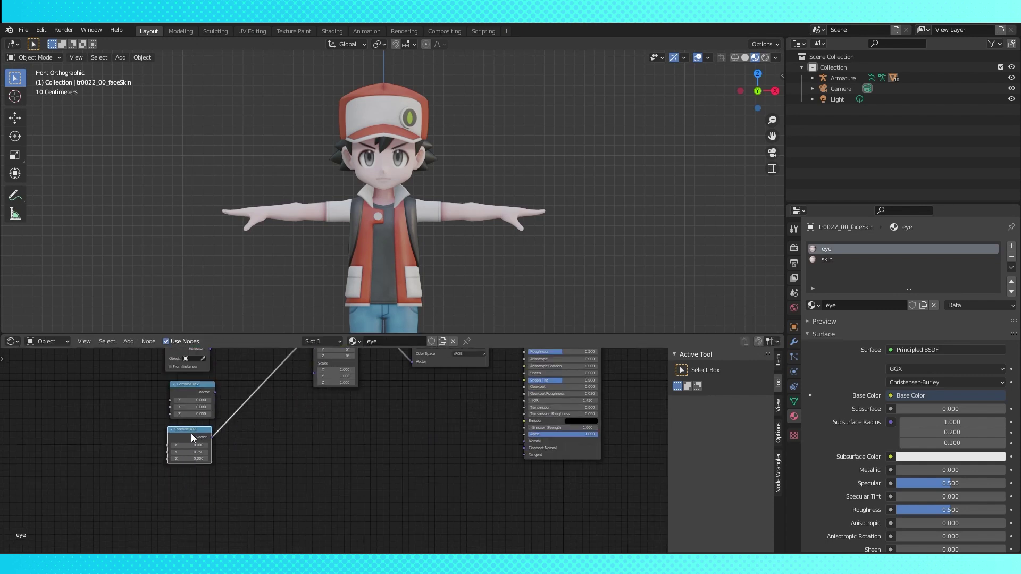
click(191, 518)
text(0.25)
key(Return)
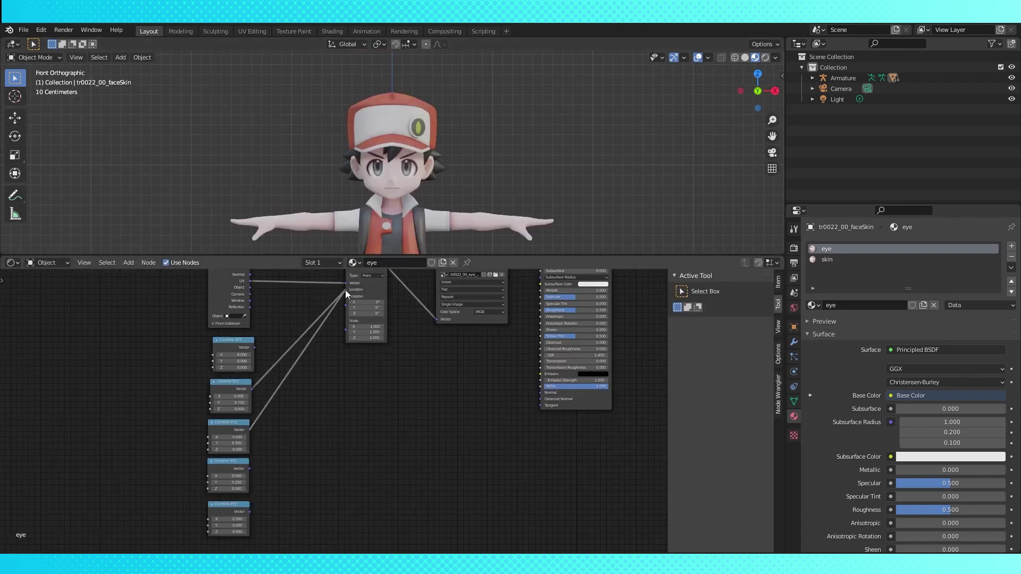
mouse_move(346, 291)
mouse_down()
mouse_move(251, 509)
mouse_move(347, 290)
mouse_up()
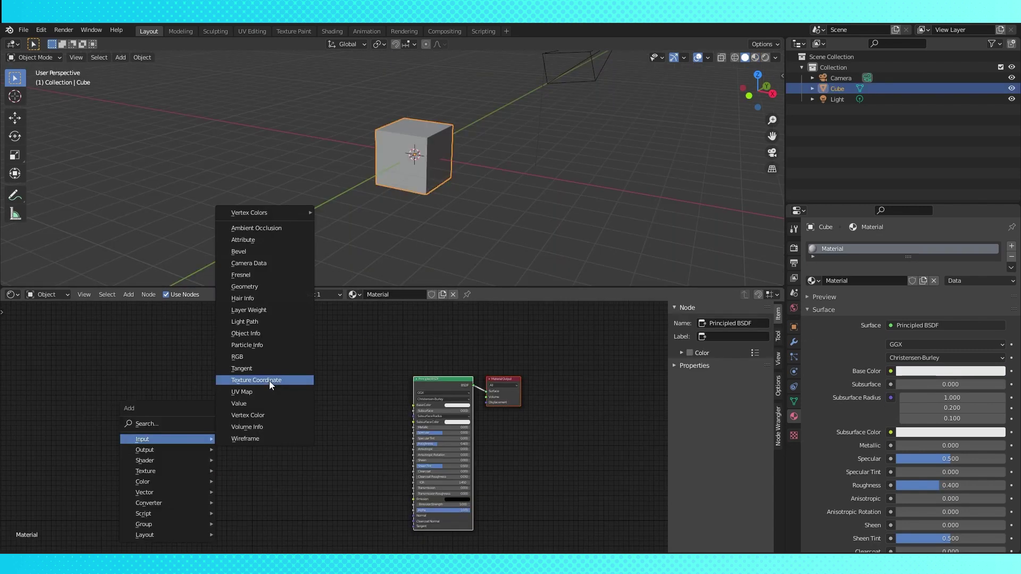
- In the cube's material, add a Texture Coordinate node, switch to Material Preview shading and connect the Object output to Base Color
click(269, 380)
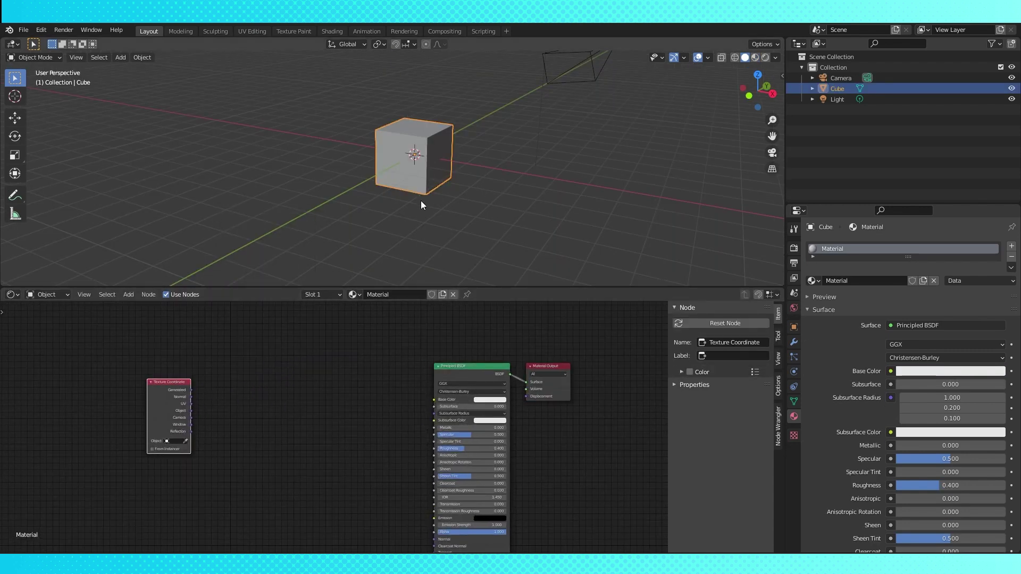
mouse_move(420, 200)
middle_down()
mouse_move(415, 207)
mouse_move(479, 187)
middle_up()
click(756, 58)
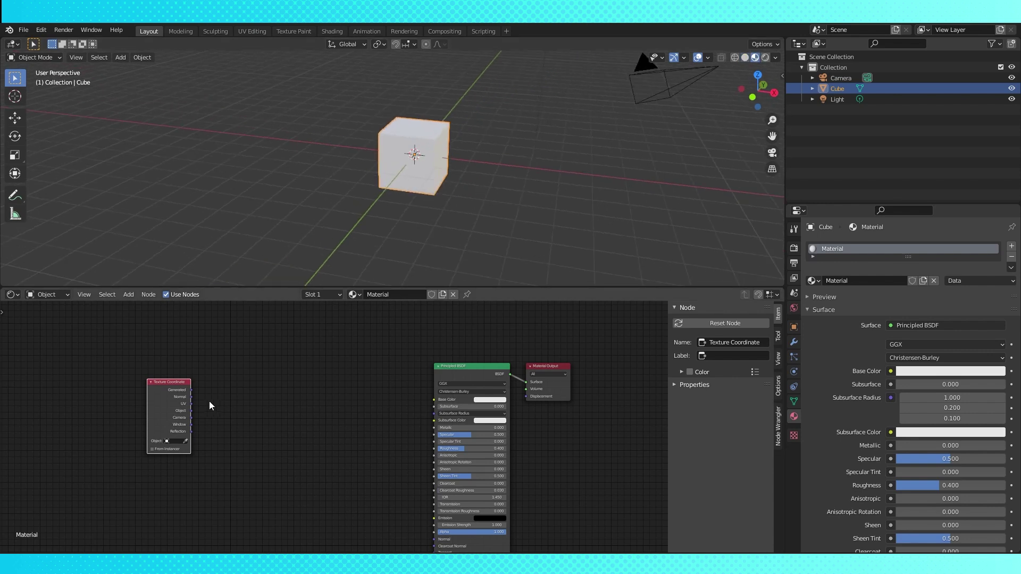
drag(192, 407, 208, 412)
drag(410, 402, 435, 400)
middle_drag(436, 223, 370, 163)
scroll(194, 387, up, 1)
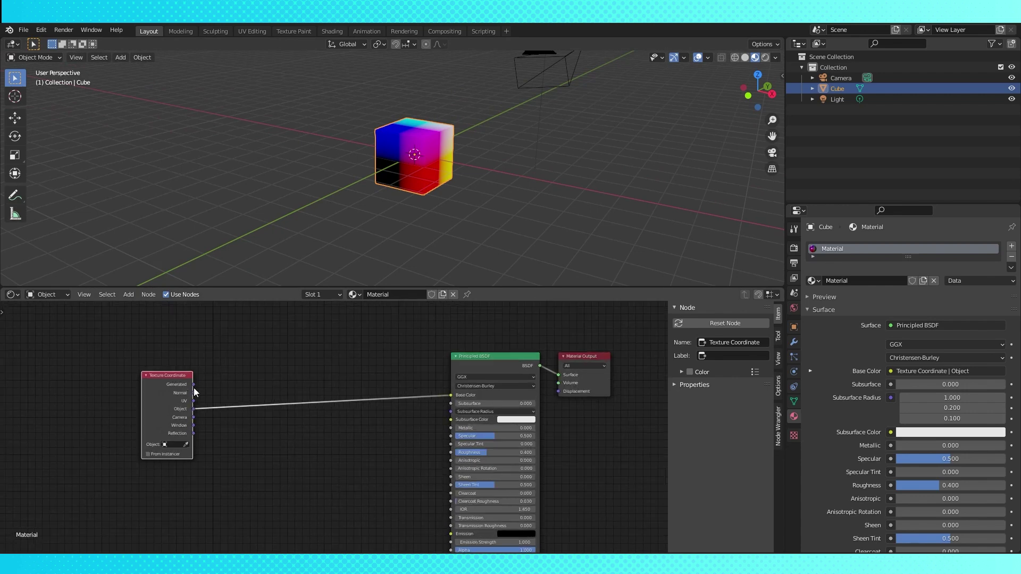
- Add Separate XYZ and Combine RGB nodes to the cube's material, linking X, Y and Z to R, G and B
key(shift+a)
mouse_move(244, 519)
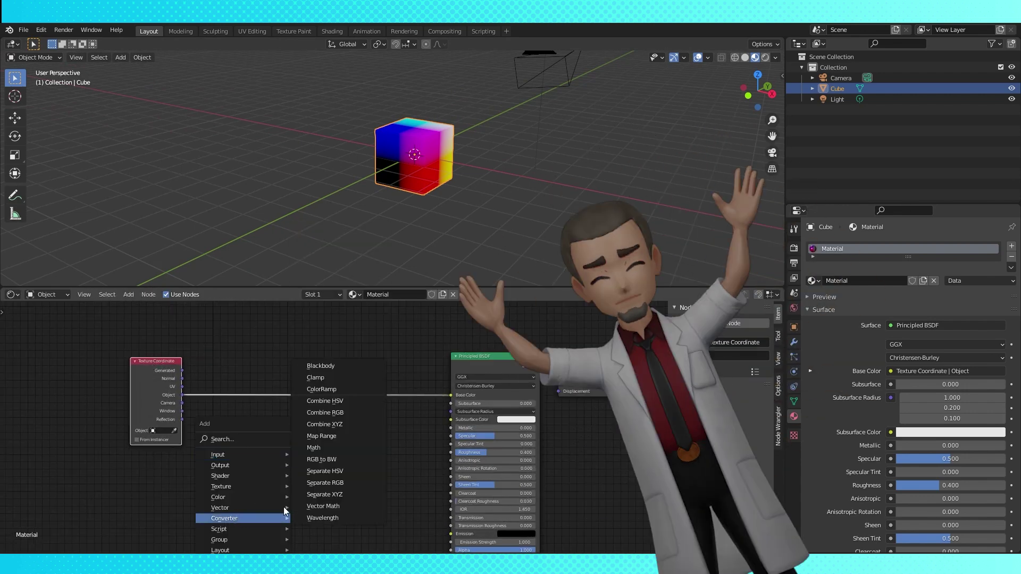
click(338, 490)
click(235, 426)
key(shift+a)
mouse_move(343, 452)
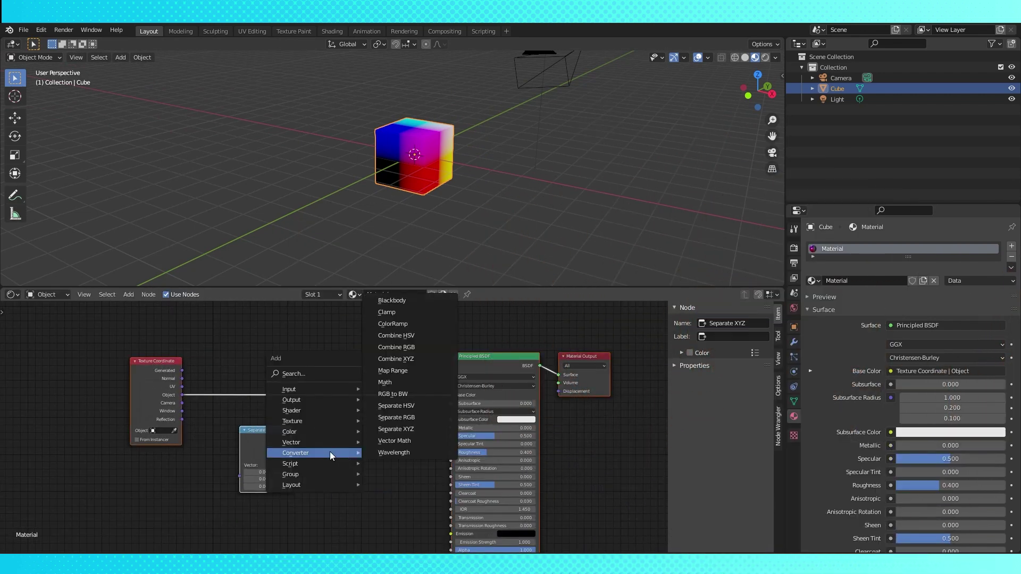
click(411, 340)
click(311, 445)
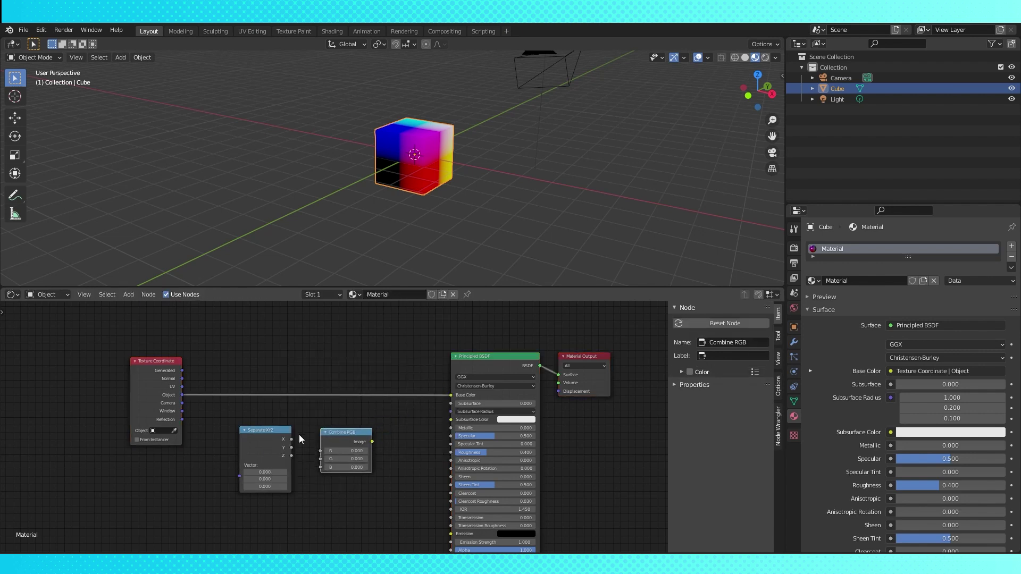
mouse_move(291, 439)
mouse_down()
mouse_move(320, 451)
mouse_move(322, 467)
mouse_up()
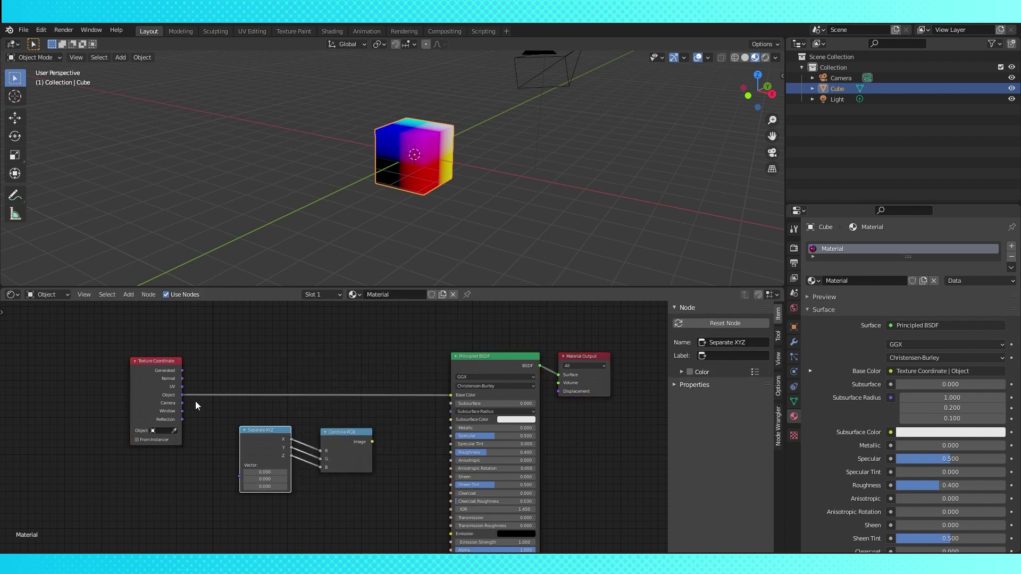
- Route the Object coordinates through Separate XYZ and Combine RGB into Base Color, comparing against a direct link, and tidy the nodes
drag(182, 395, 239, 473)
drag(370, 440, 451, 395)
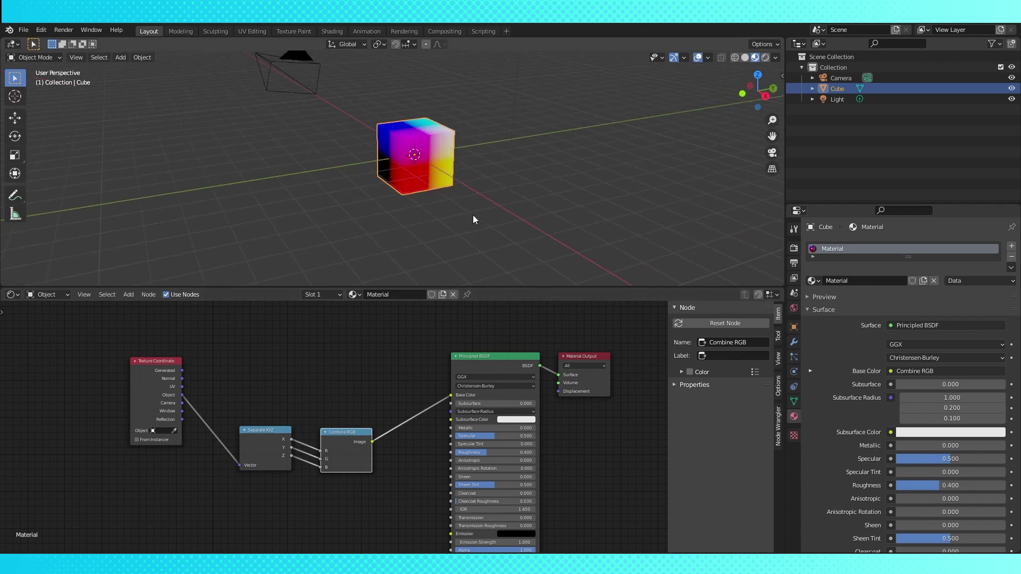
drag(182, 395, 451, 395)
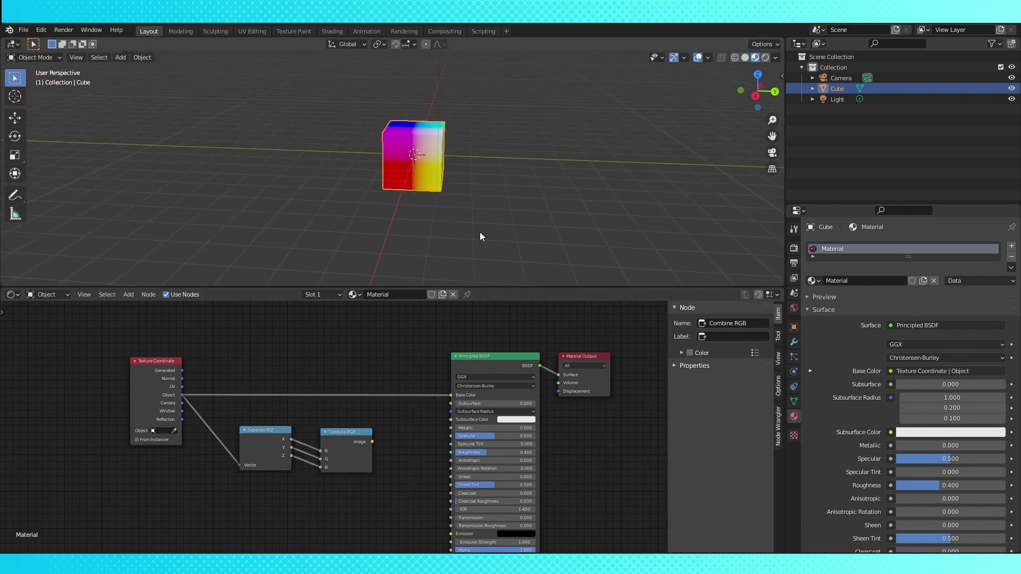
drag(372, 442, 455, 392)
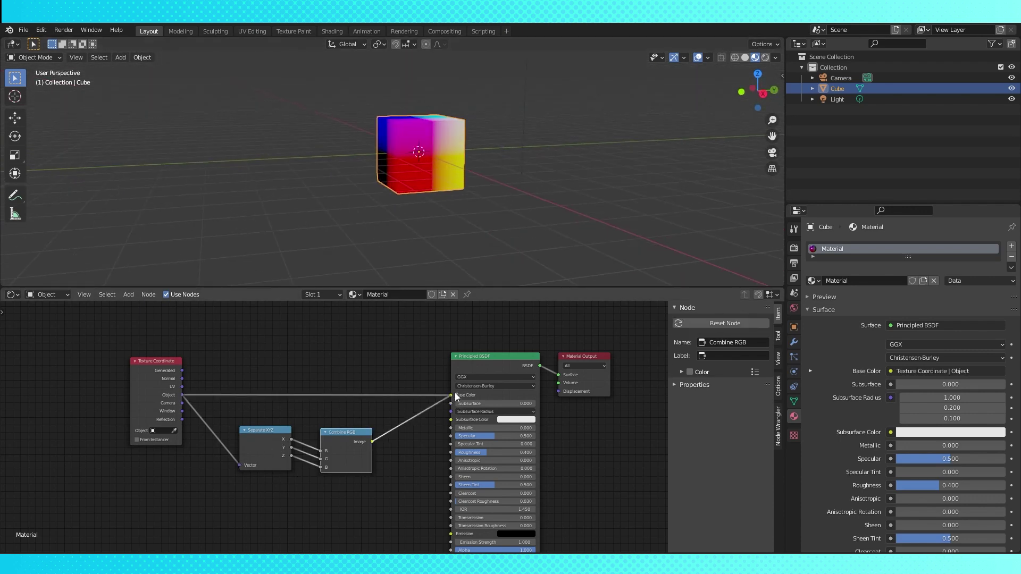
drag(355, 436, 358, 422)
drag(253, 435, 253, 429)
drag(148, 369, 121, 369)
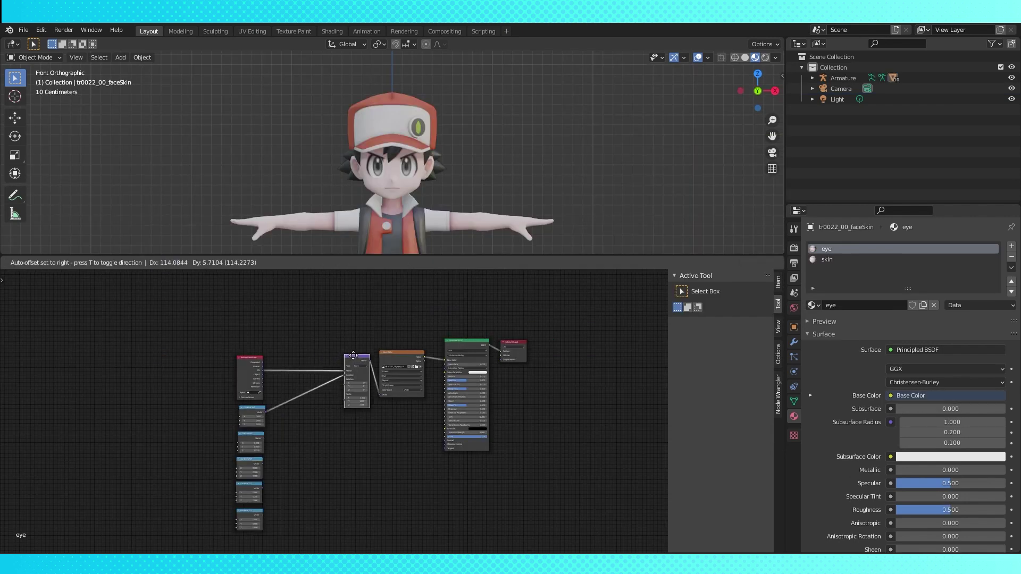
- Rearrange the eye material's nodes, collapsing Texture Coordinate and leaving room between the Combine XYZ stack and the Mapping node
drag(287, 404, 320, 357)
middle_drag(300, 452, 398, 432)
scroll(398, 432, up, 3)
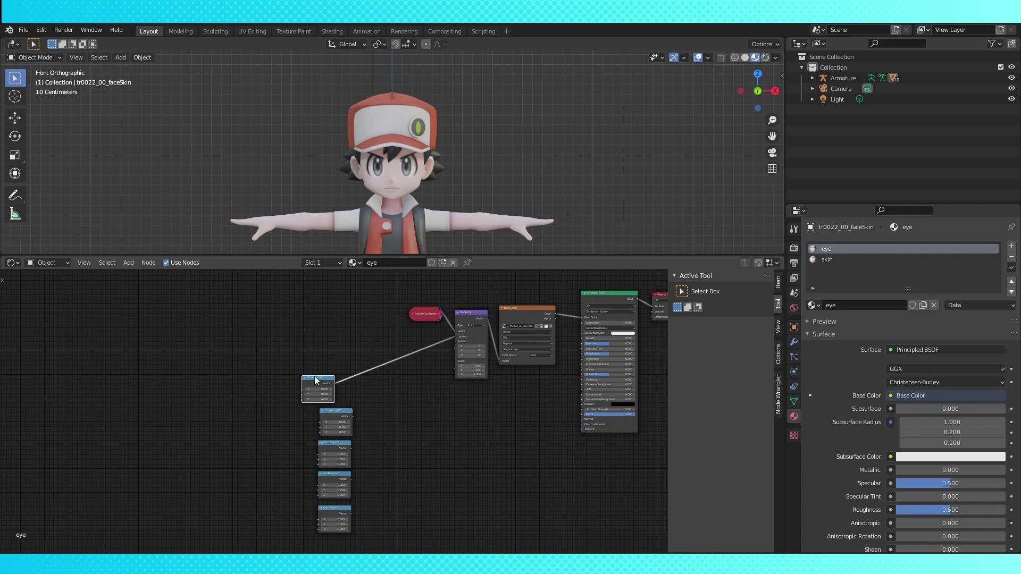
scroll(308, 410, up, 2)
- Add a MixRGB node feeding Mapping's Location, with the first two Combine XYZ nodes connected to Color1 and Color2
key(shift+a)
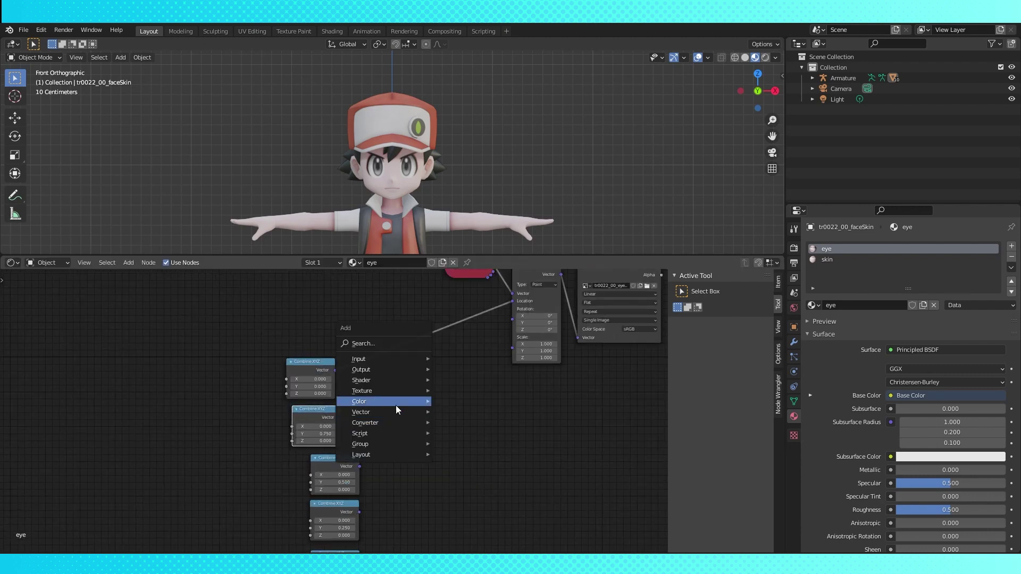
click(456, 455)
scroll(483, 422, down, 2)
click(442, 370)
middle_drag(442, 370, 398, 377)
drag(295, 423, 321, 390)
mouse_move(336, 380)
mouse_down()
mouse_move(356, 382)
mouse_move(321, 387)
mouse_up()
scroll(335, 410, down, 3)
drag(263, 346, 335, 420)
- Extend the chain with three duplicated Mix nodes, feeding the remaining Combine XYZ nodes into their Color2 inputs
drag(340, 366, 230, 366)
click(230, 365)
key(shift+d)
click(278, 360)
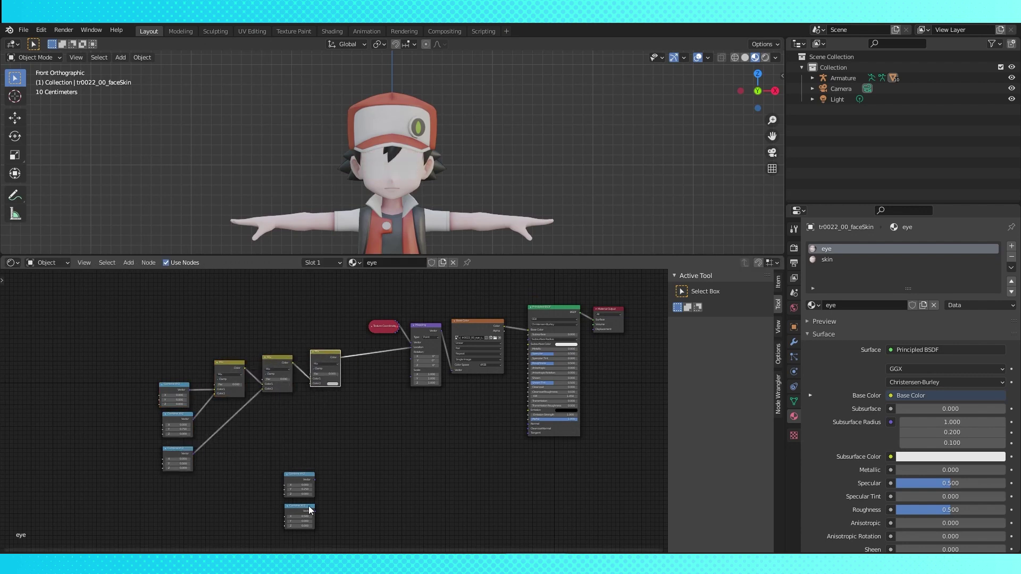
drag(308, 474, 183, 481)
drag(189, 486, 310, 383)
click(326, 353)
key(shift+d)
click(373, 349)
drag(308, 507, 358, 380)
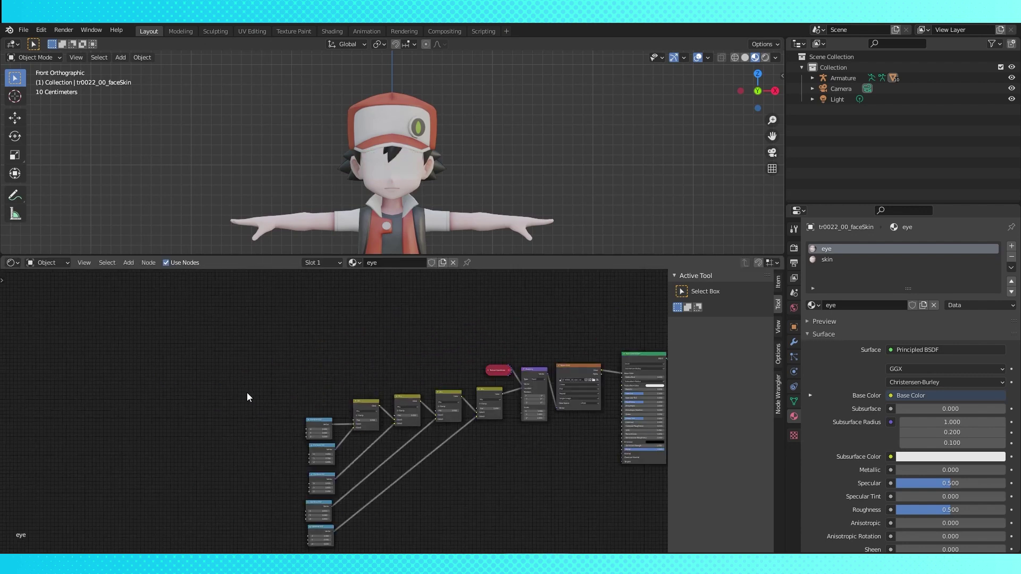
- Add a Value node and a Math Add node ahead of the Mix chain and connect Value into Add
key(shift+a)
mouse_move(229, 351)
click(290, 315)
click(206, 372)
scroll(238, 377, up, 3)
key(shift+a)
mouse_move(223, 437)
click(307, 364)
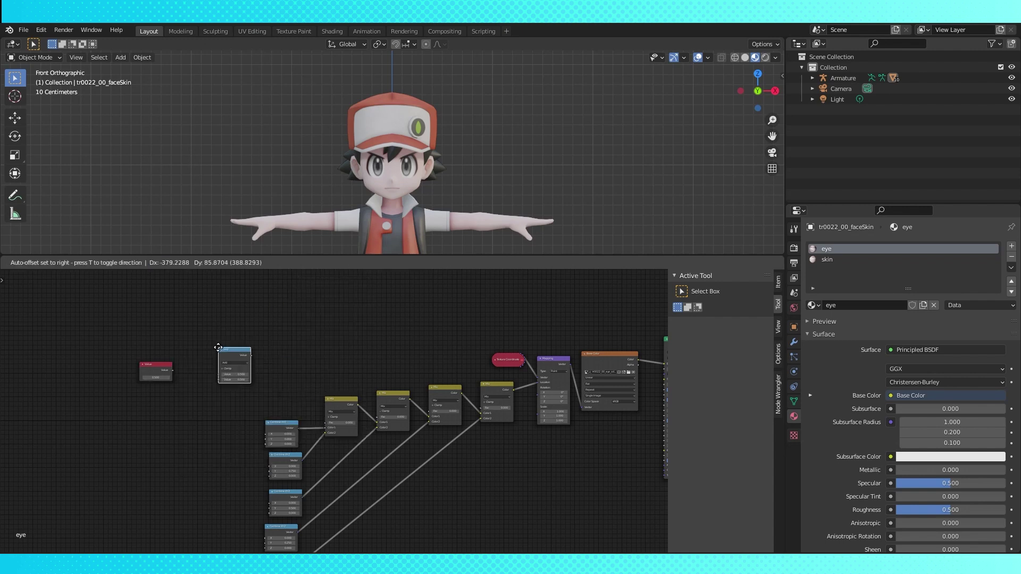
click(212, 348)
drag(160, 366, 206, 371)
middle_drag(206, 371, 172, 381)
- Duplicate the Math node and set the copy's operation to Greater Than
click(194, 362)
key(shift+d)
click(247, 351)
scroll(341, 330, up, 10)
click(148, 307)
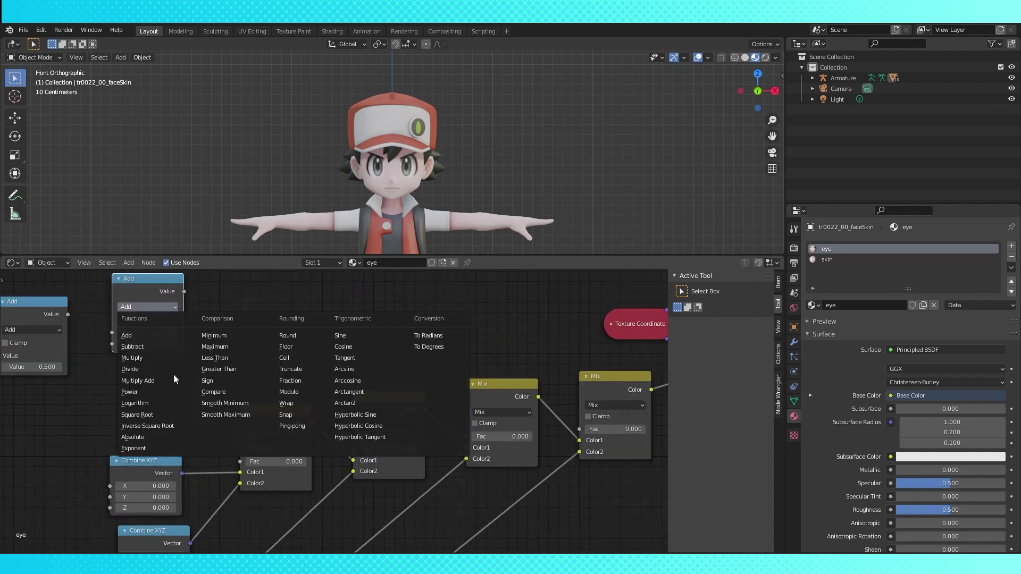
click(219, 369)
- Duplicate the Greater Than node with a threshold of 2, feed it from Add, and connect it to the second Mix's Fac
scroll(224, 369, down, 1)
key(shift+d)
click(295, 341)
scroll(253, 336, down, 3)
drag(194, 376, 272, 381)
scroll(217, 385, up, 1)
drag(326, 354, 347, 454)
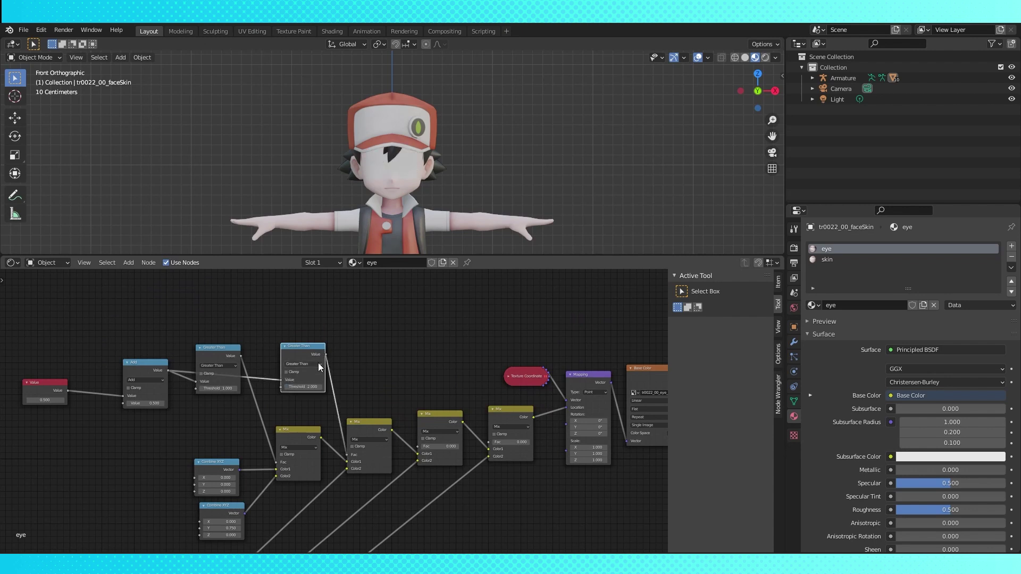
- Duplicate Greater Than twice for the third and fourth Mix factors, with thresholds of 3 and 4
key(shift+d)
click(376, 346)
key(shift+d)
click(449, 342)
click(385, 385)
text(3)
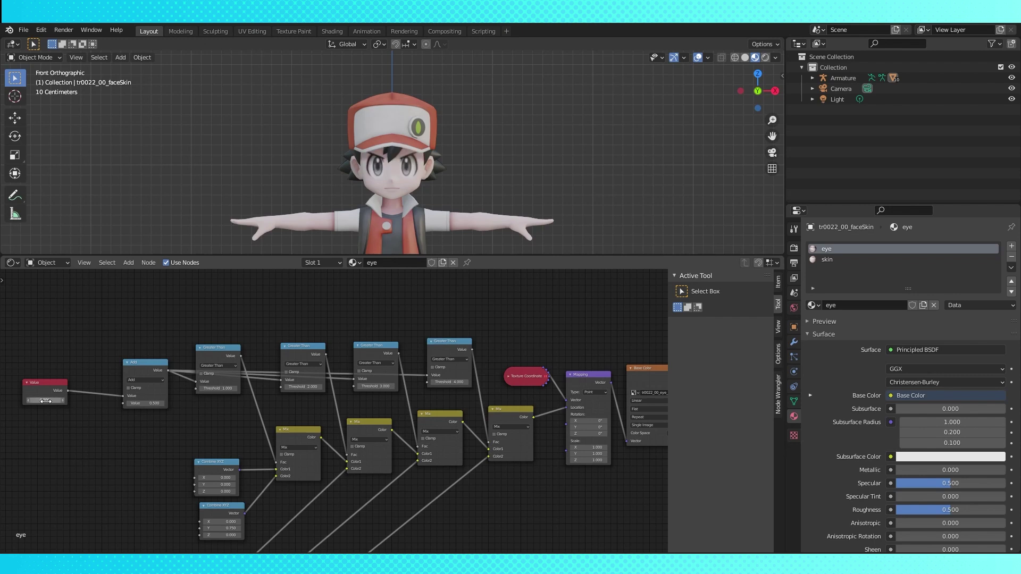
- Test the pose switching by sliding the Value node and check the full node chain
scroll(488, 441, down, 1)
drag(86, 402, 54, 402)
middle_drag(126, 442, 83, 412)
scroll(398, 454, down, 5)
middle_drag(430, 469, 428, 446)
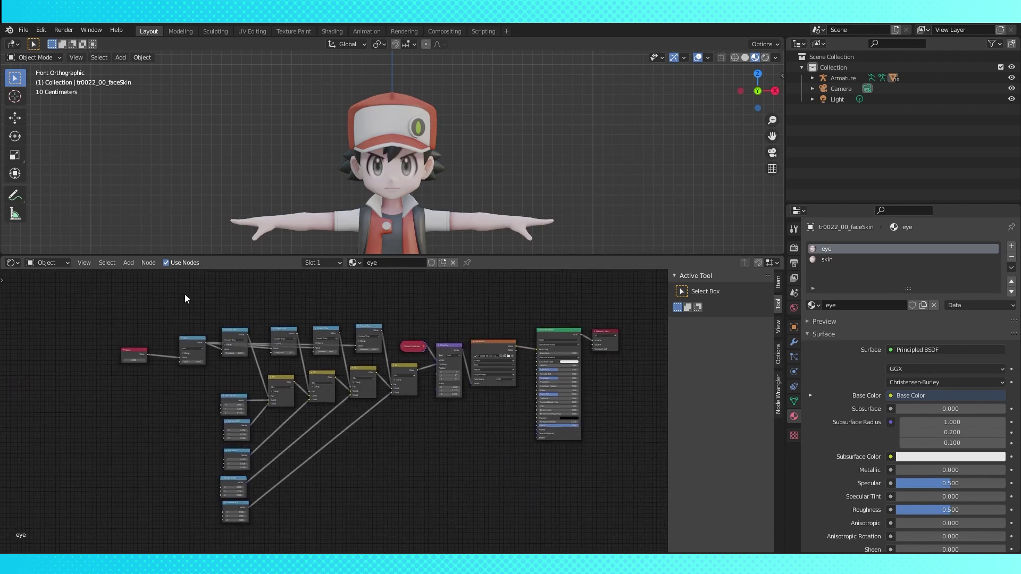
- Group the switching, mapping and texture nodes, place the group near the Principled BSDF, and delete the external Value node
drag(185, 298, 509, 527)
key(ctrl+g)
key(Tab)
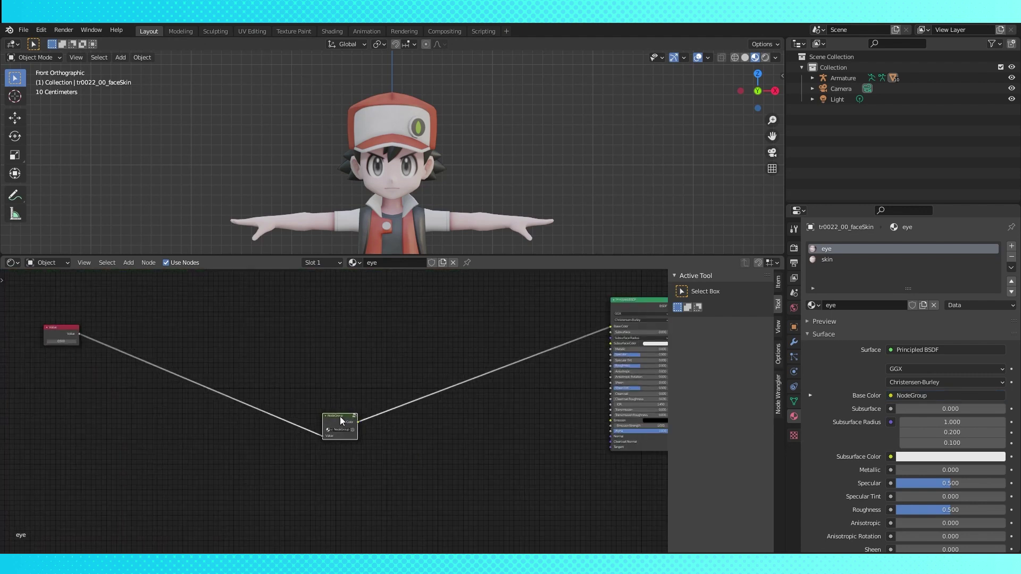
drag(341, 420, 547, 338)
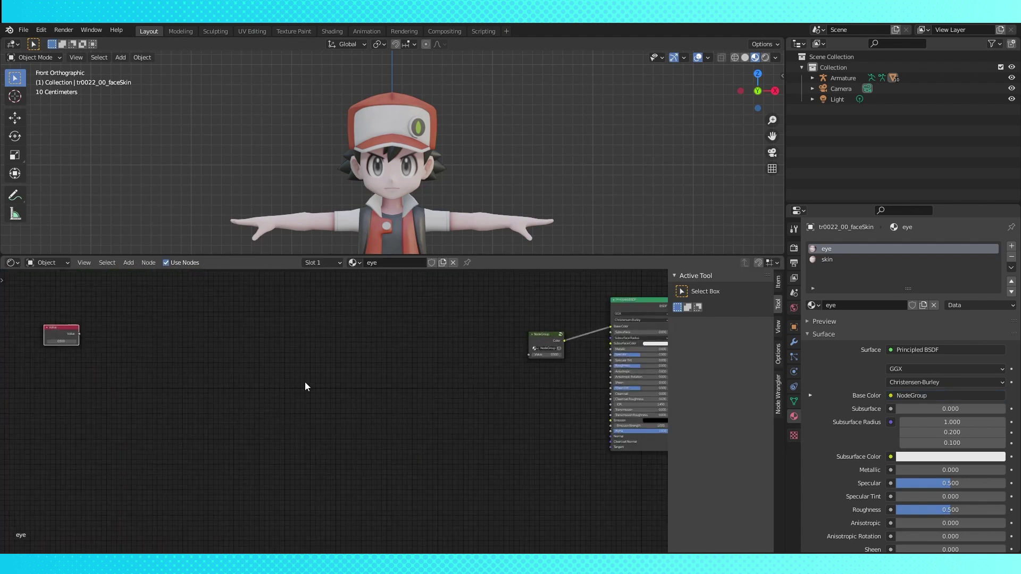
key(Delete)
- Inside the node group, set the Value input's minimum to 0 and maximum to 5
key(Tab)
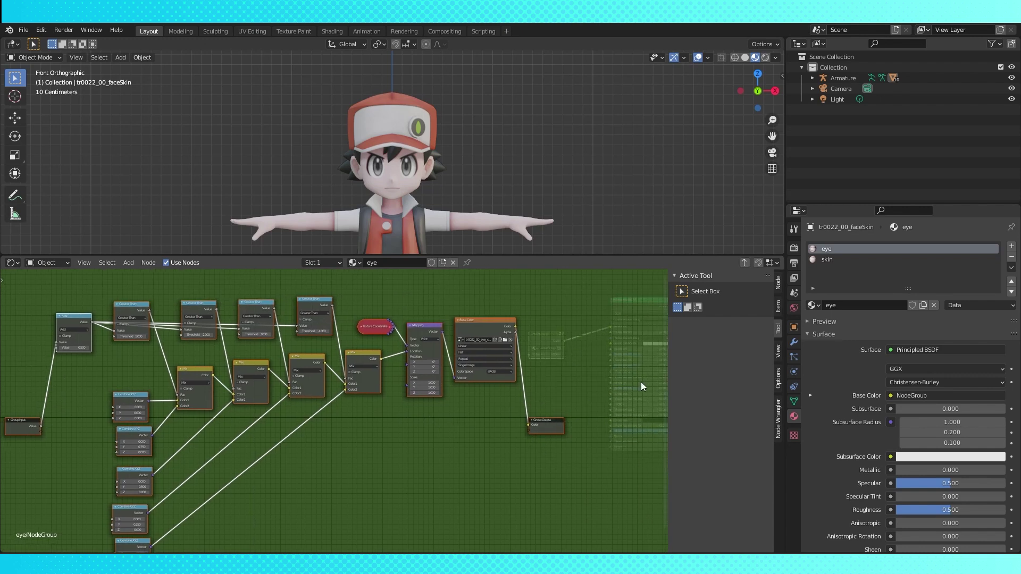
click(777, 281)
click(696, 305)
click(686, 412)
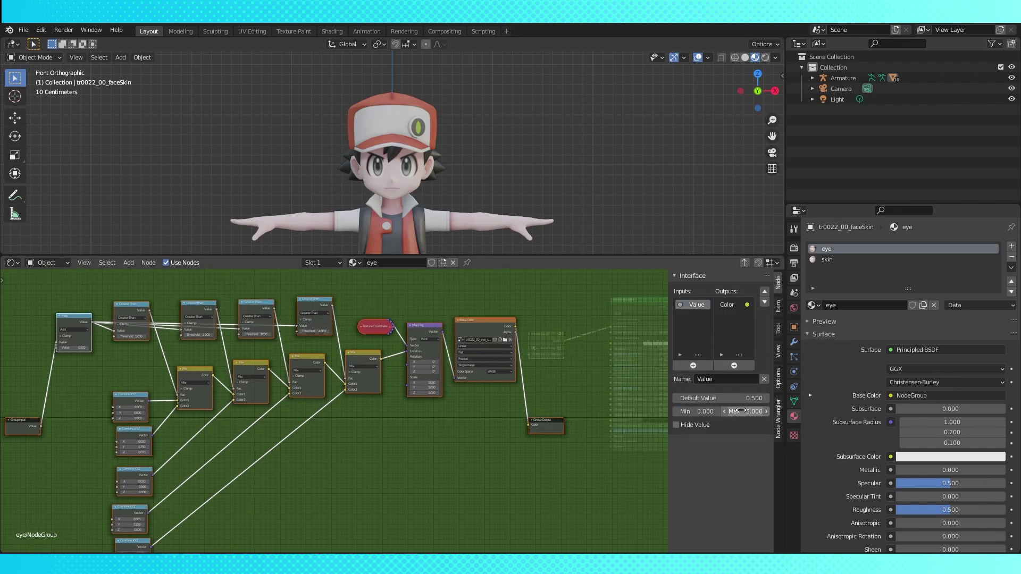
- Move the Group Input beside the Add node, set Add's second value to 0.001, and exit the group
scroll(25, 419, up, 3)
middle_drag(25, 419, 199, 466)
drag(199, 465, 182, 358)
click(263, 377)
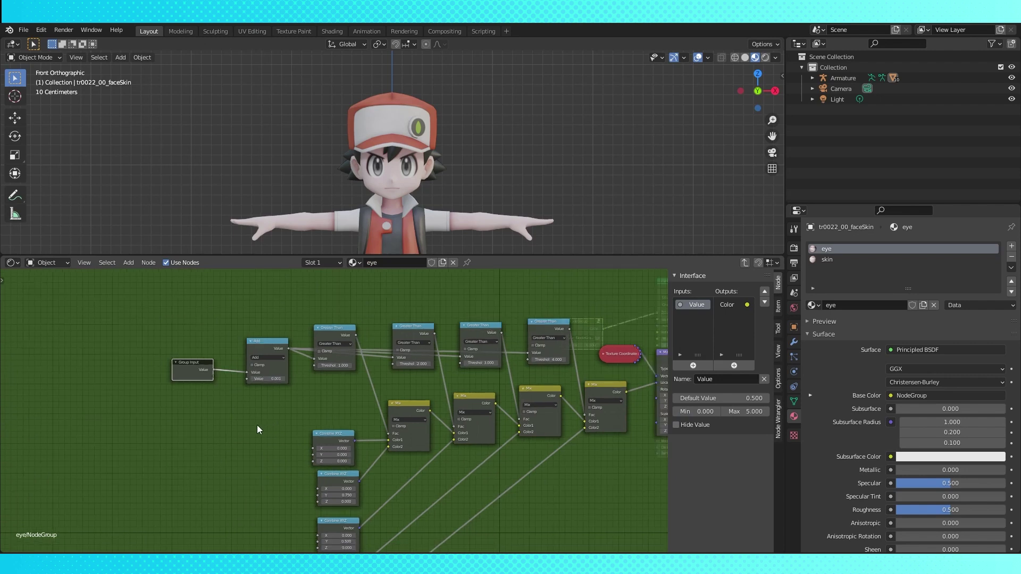
key(Tab)
- Position the node group next to the Principled BSDF, level with its Base Color input
key(Home)
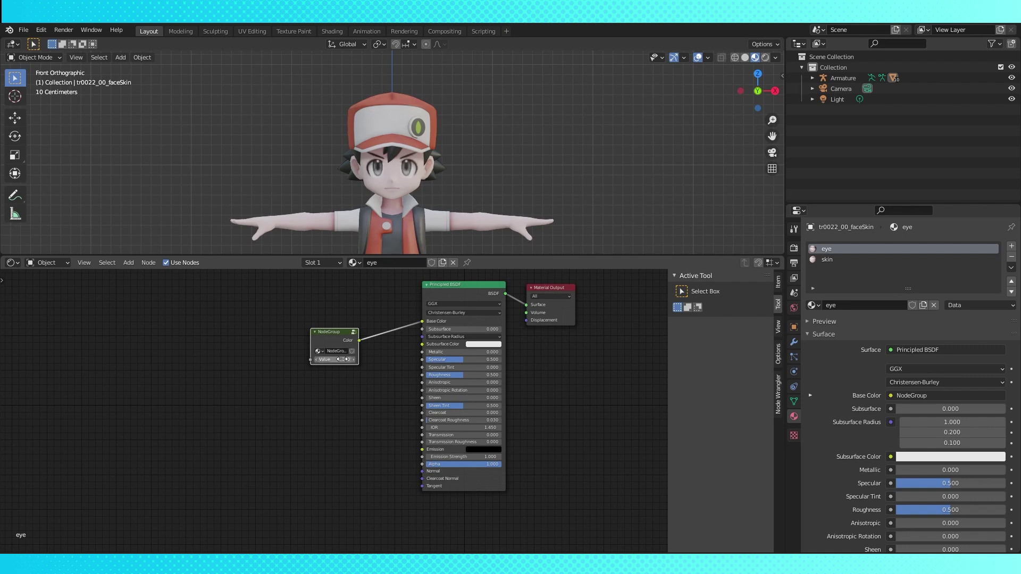
scroll(387, 397, down, 2)
middle_drag(387, 397, 367, 433)
drag(329, 394, 351, 383)
scroll(425, 202, down, 2)
shift+middle_drag(425, 202, 398, 149)
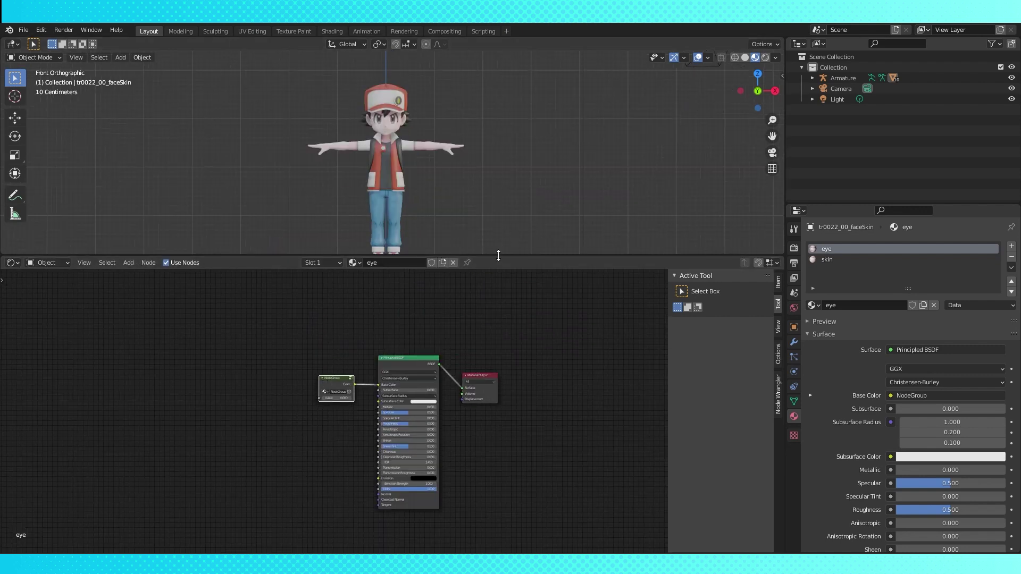
- Enlarge the 3D viewport and put the character's armature into Edit Mode
drag(498, 255, 497, 350)
shift+middle_drag(503, 325, 503, 271)
click(843, 78)
click(34, 57)
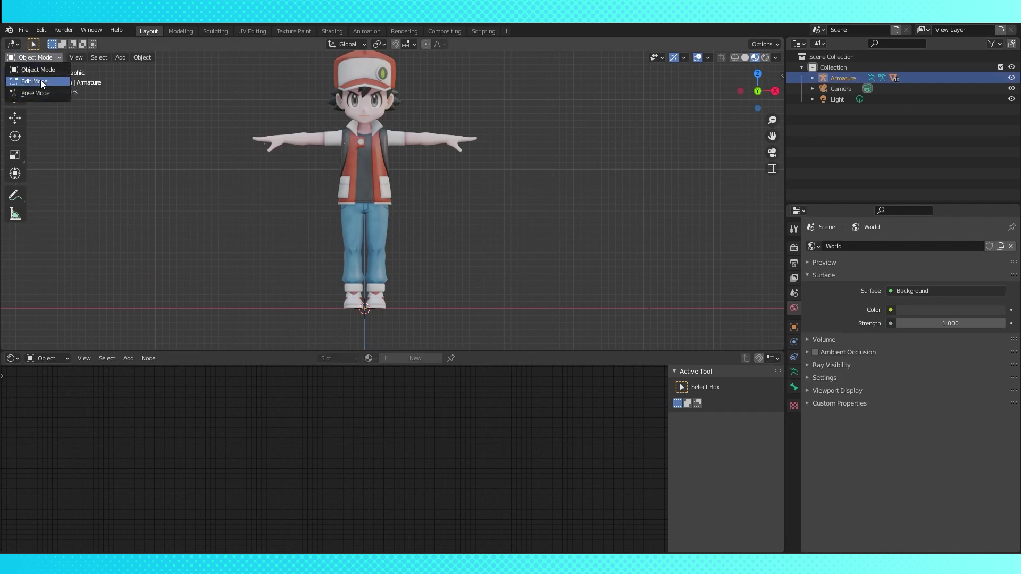
click(35, 81)
- Duplicate the Face Rig Base bone out to the character's side and name the copy Eye selector Base
click(794, 386)
key(KP_Decimal)
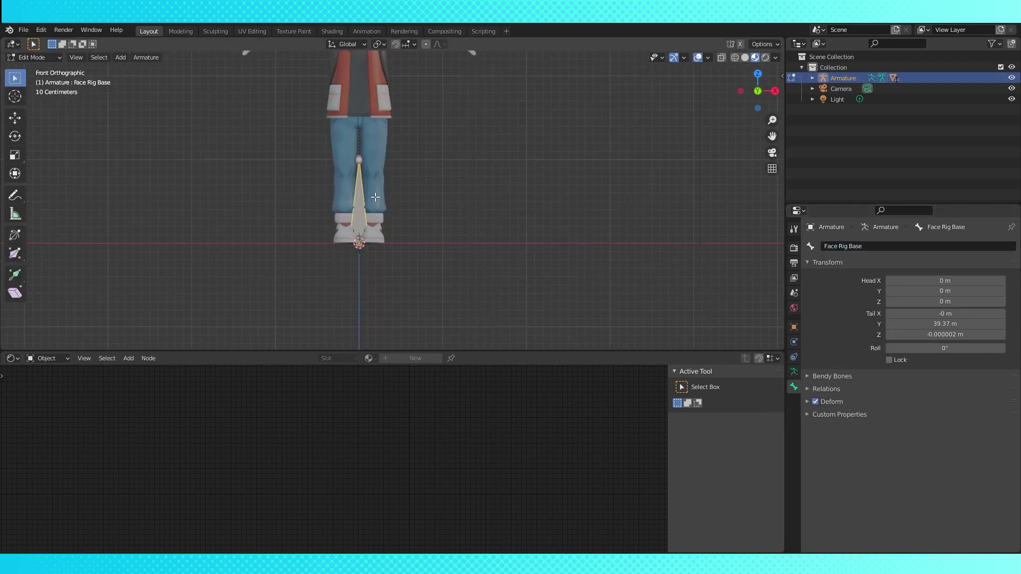
key(shift+d)
click(493, 197)
click(890, 246)
text(E)
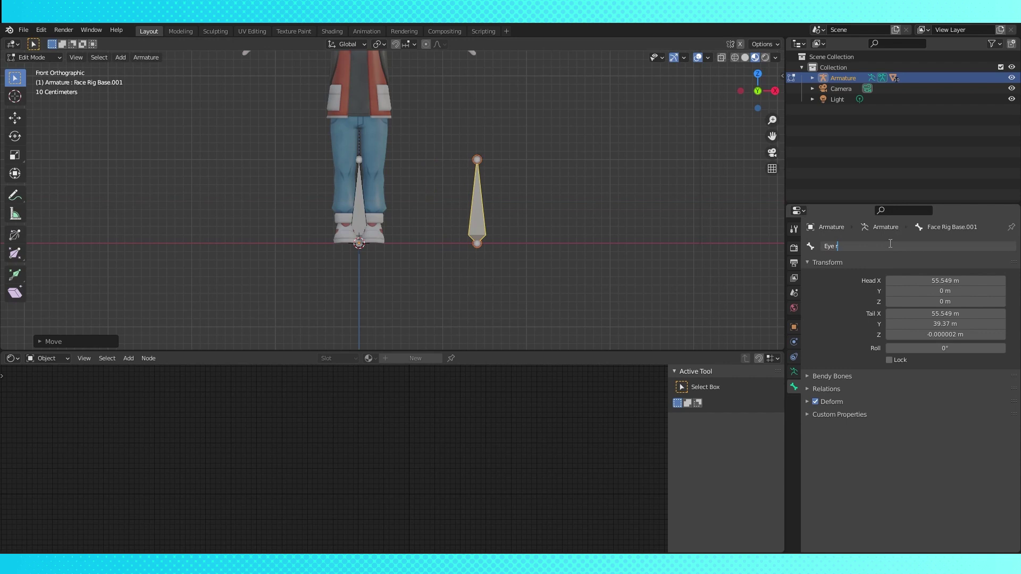
text(ye selector Base)
key(Return)
- Duplicate the Eye selector Base bone along X to between the two existing bones and name the copy Eye selector
key(shift+d)
key(x)
click(421, 219)
drag(885, 245, 857, 246)
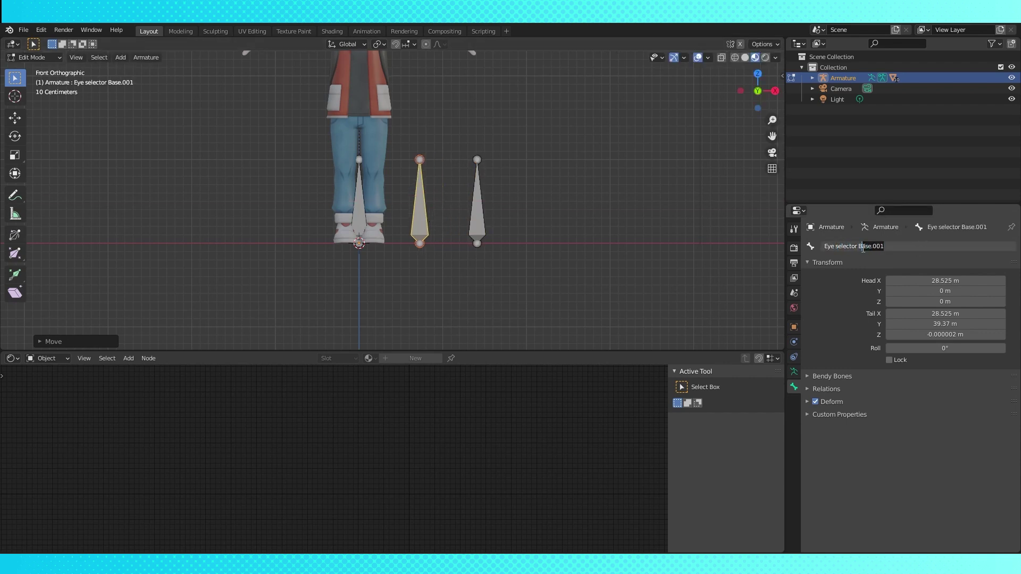
- Parent the Eye selector Base bone to Face Rig Base, and the Eye selector bone to Eye selector Base
click(472, 223)
click(827, 389)
click(915, 429)
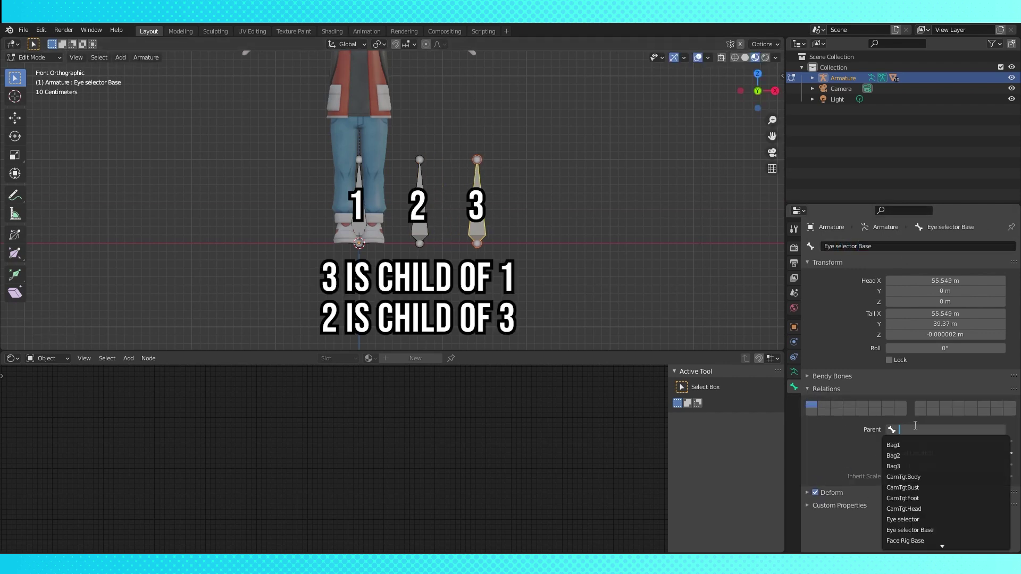
click(926, 541)
click(420, 223)
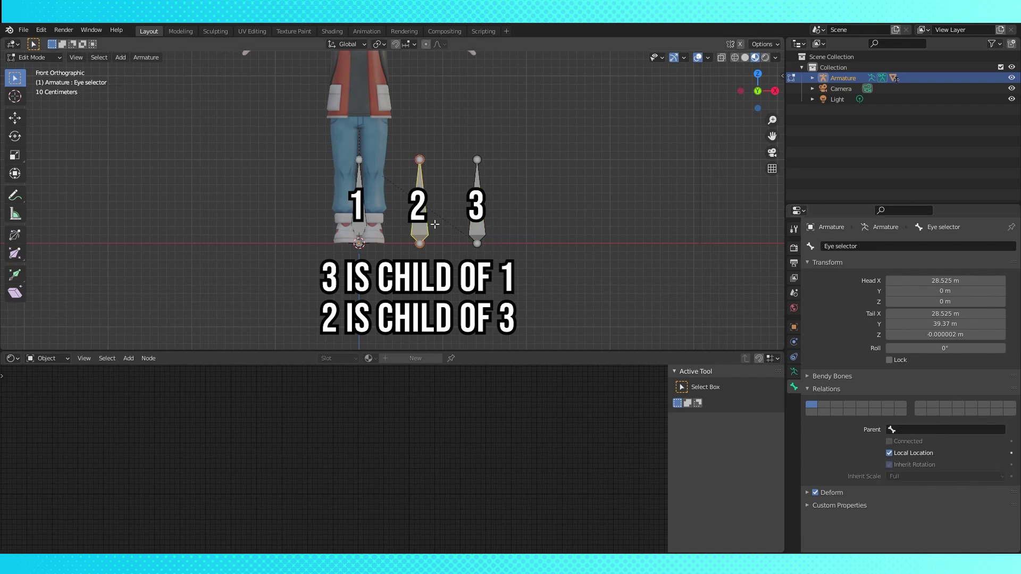
click(917, 428)
click(925, 530)
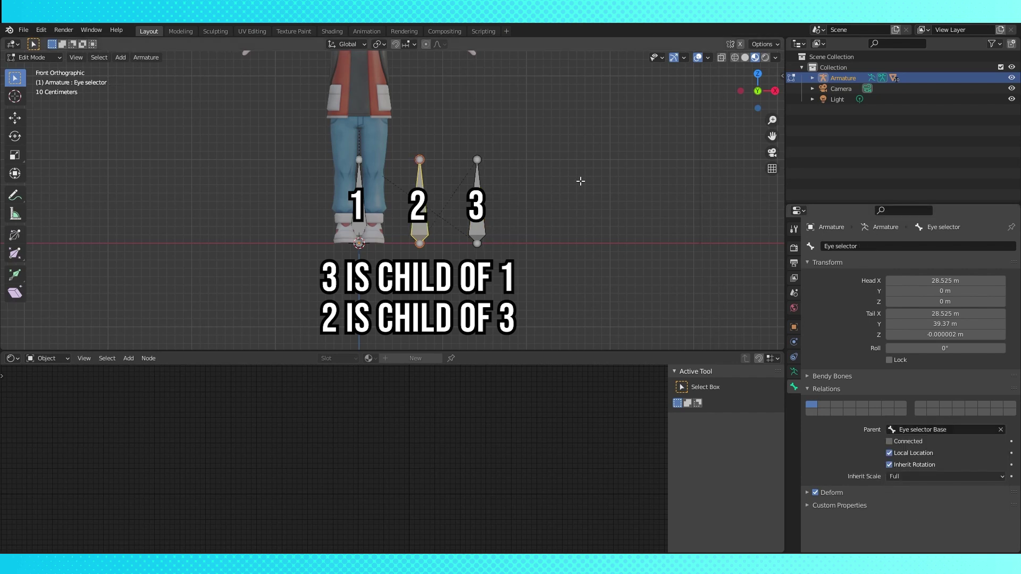
- In Object Mode, add a plane from the top view and scale it by 0.5
key(KP_7)
scroll(544, 183, down, 4)
scroll(454, 173, up, 3)
key(Tab)
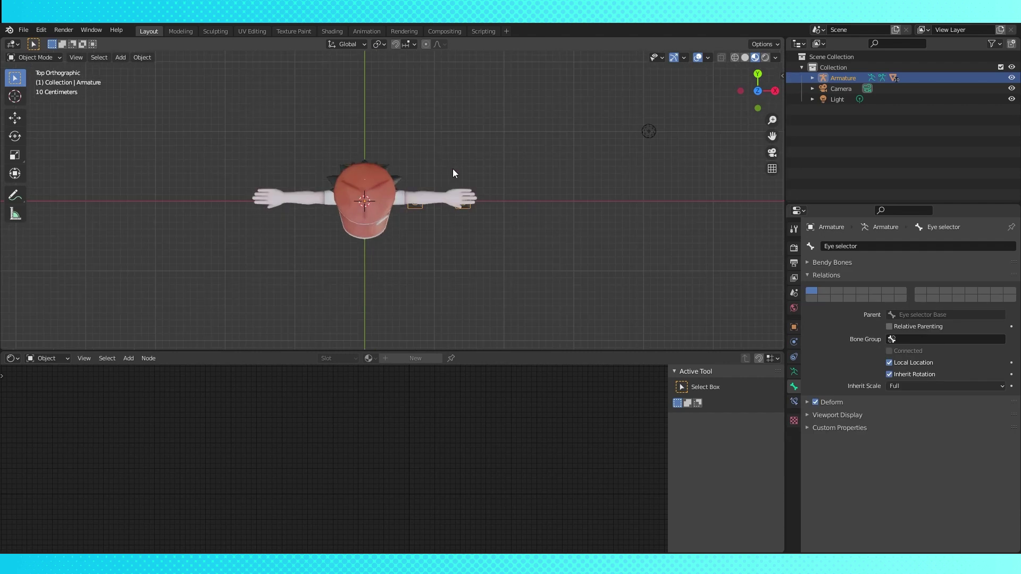
key(shift+a)
mouse_move(456, 170)
click(522, 169)
scroll(425, 161, down, 2)
key(shift+z)
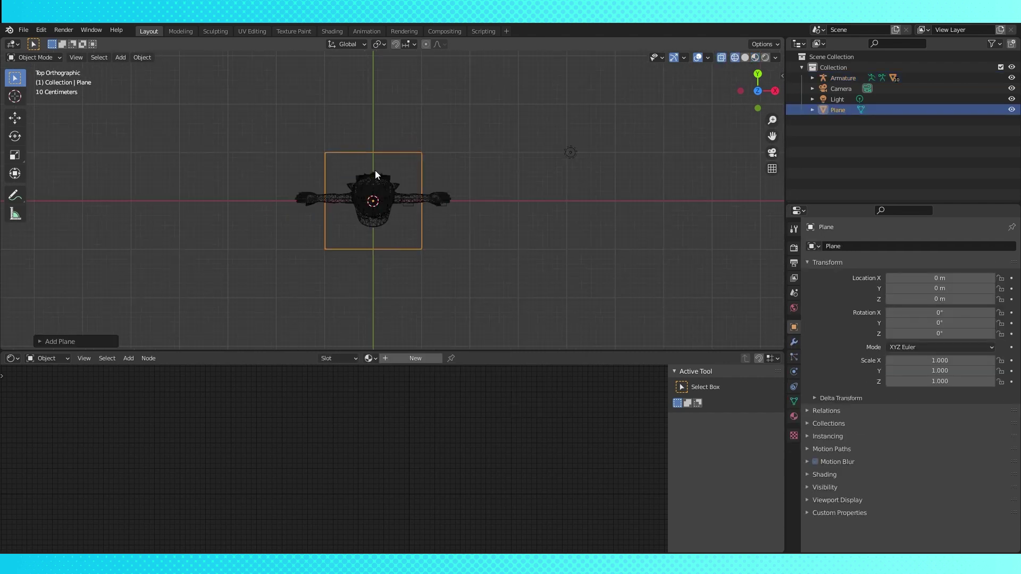
text(s.5)
key(Return)
- Move the plane 0.5 m along Y and 1.5 m along X
scroll(395, 169, up, 3)
shift+middle_drag(395, 169, 366, 175)
text(gy.5)
key(Return)
text(gx.5)
key(Return)
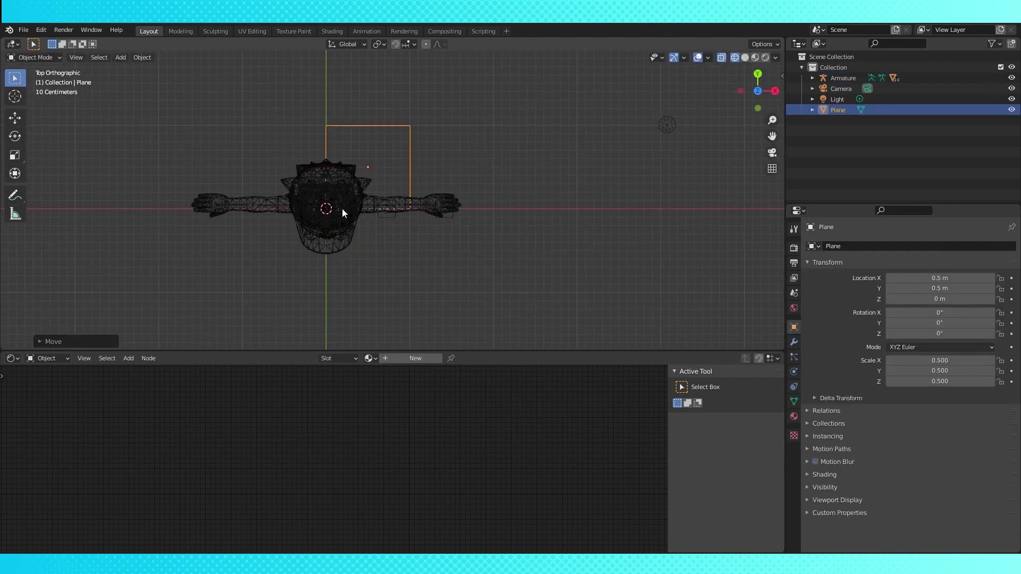
key(g)
key(x)
key(1)
key(Return)
- Give the plane a new material with the tr0022_00_eye_col.png image texture connected to Base Color
key(Tab)
scroll(456, 193, up, 2)
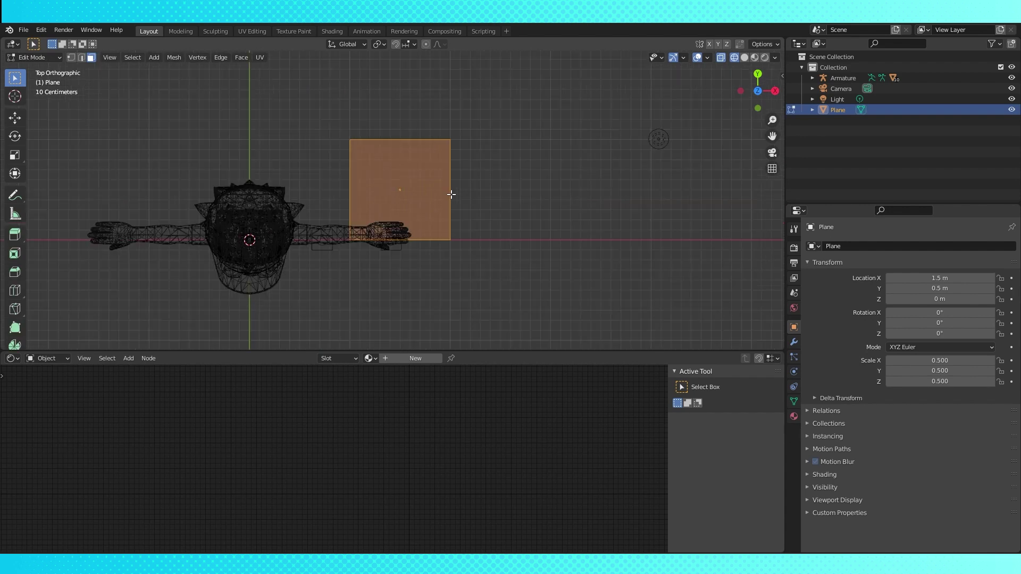
click(794, 416)
click(891, 294)
key(shift+a)
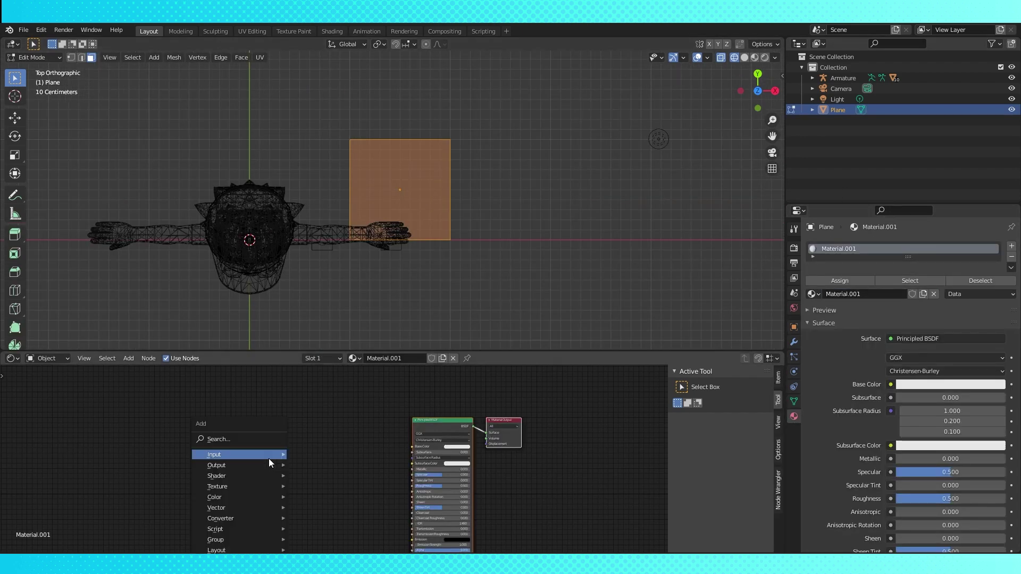
mouse_move(271, 484)
click(320, 356)
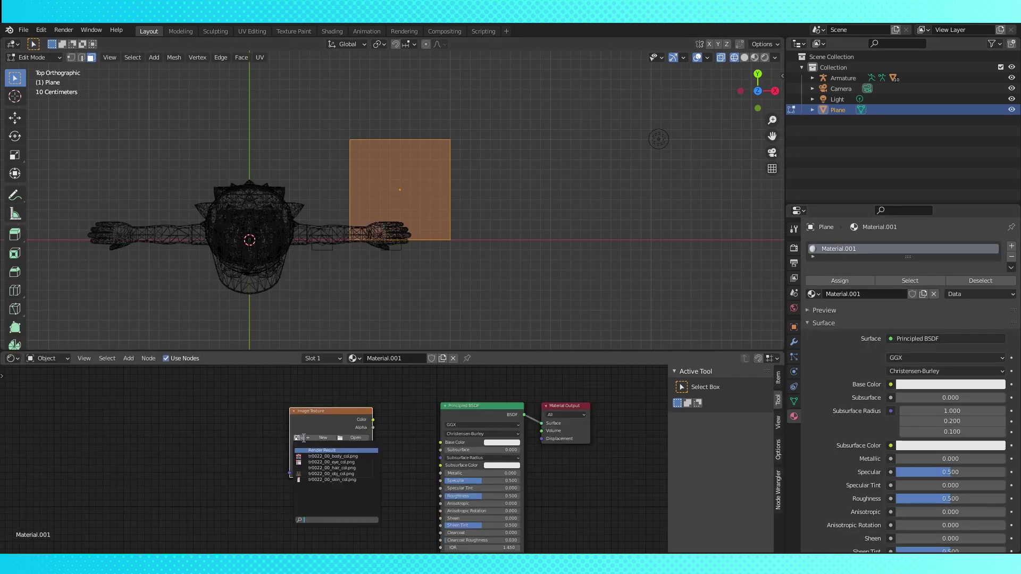
drag(373, 419, 423, 432)
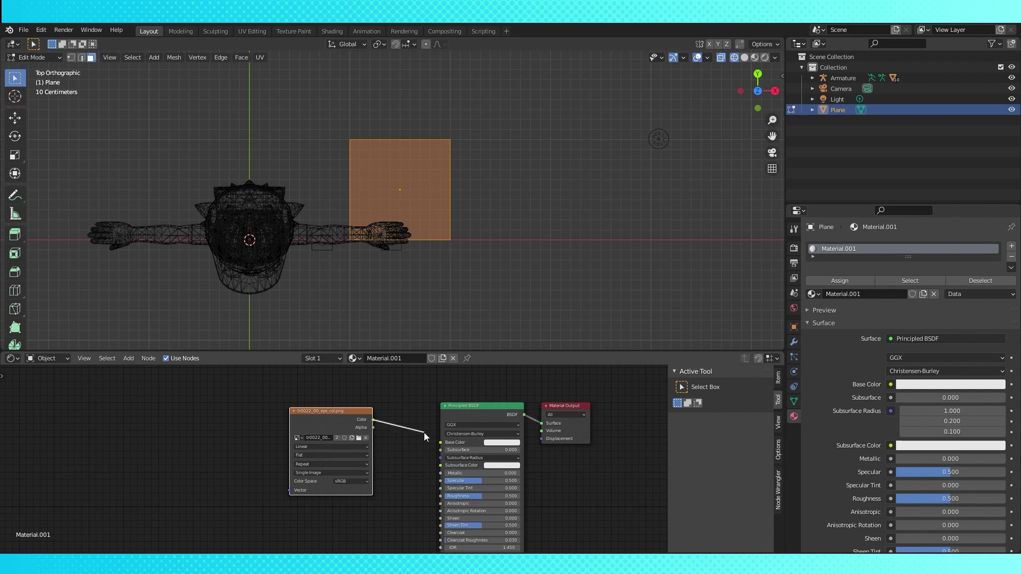
- Split the textured plane into eight eye cells with one centred vertical loop cut and three horizontal ones
key(Tab)
key(z)
scroll(484, 194, up, 3)
key(Tab)
key(ctrl+r)
click(415, 150)
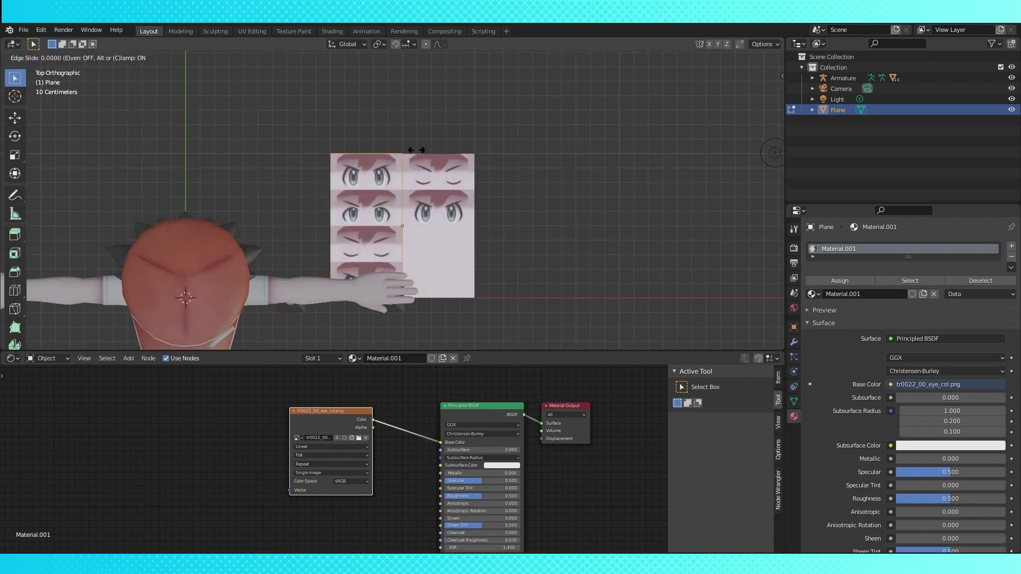
right_click(415, 150)
key(ctrl+r)
scroll(473, 230, up, 2)
click(473, 231)
shift+middle_drag(474, 207, 457, 192)
- Select all of the plane's faces and move them along X, clear of the character's hand
key(3)
key(a)
key(g)
key(x)
click(617, 170)
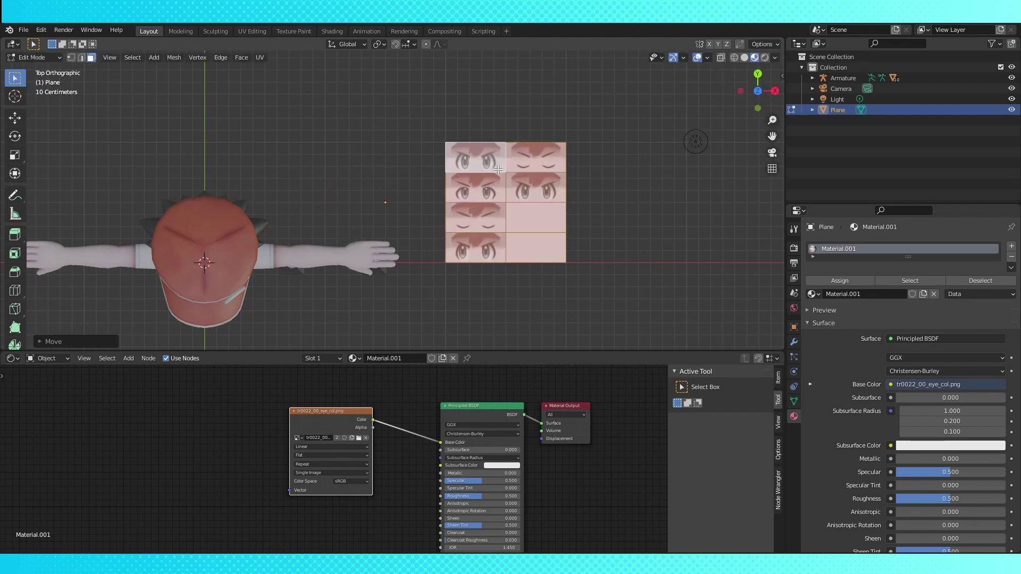
- Duplicate the grid's upper-left eye face, enable snapping, and move the copy near the character's hand
click(479, 157)
scroll(500, 154, up, 2)
key(shift+d)
right_click(500, 154)
scroll(500, 154, down, 1)
shift+middle_drag(500, 154, 544, 117)
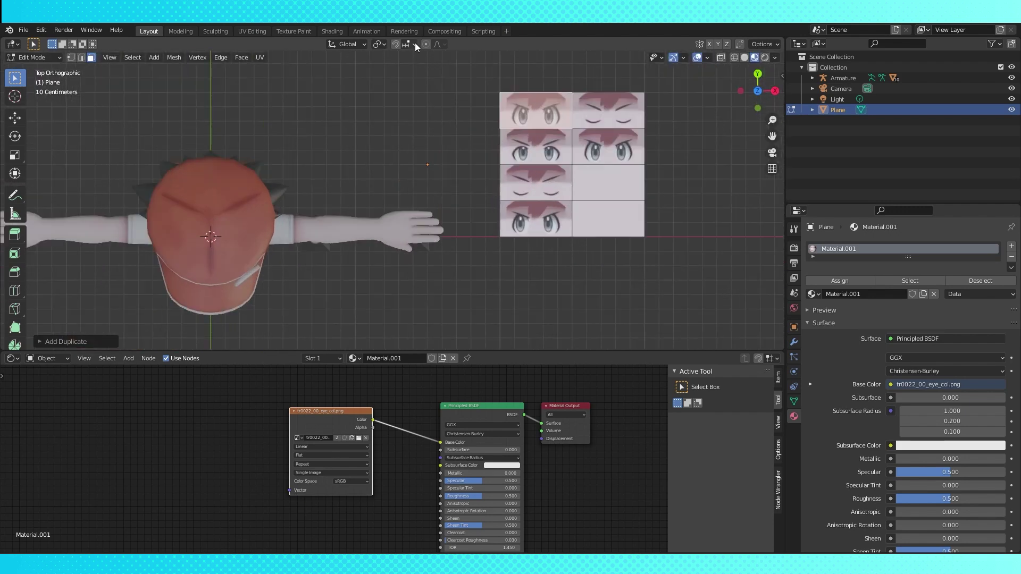
key(g)
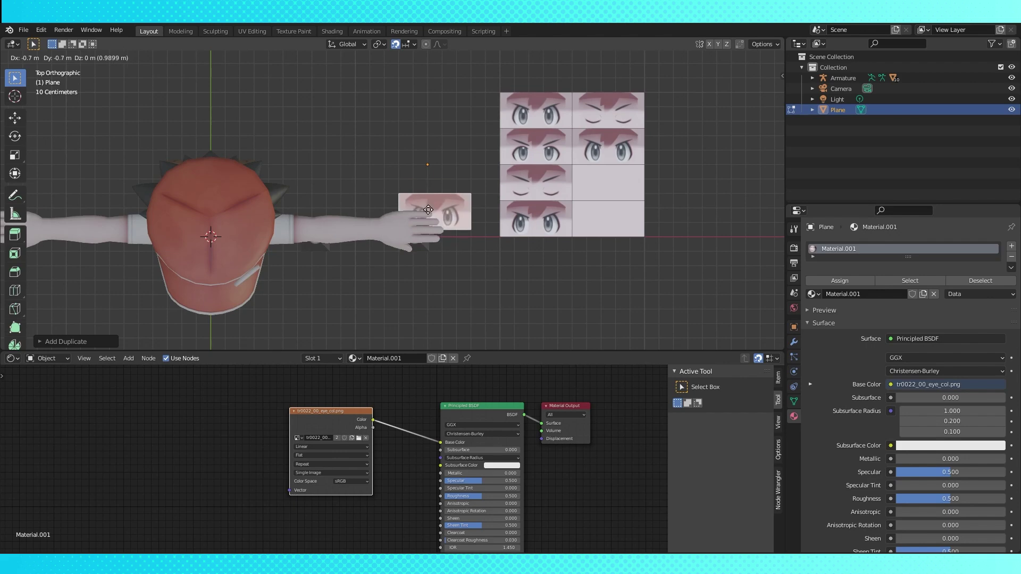
click(436, 220)
- Align the copied eye face to the grid beside the selector bones, with its lower edge on the X axis
scroll(430, 218, down, 5)
scroll(415, 212, up, 1)
key(g)
click(394, 201)
scroll(394, 201, up, 4)
middle_drag(394, 201, 394, 182)
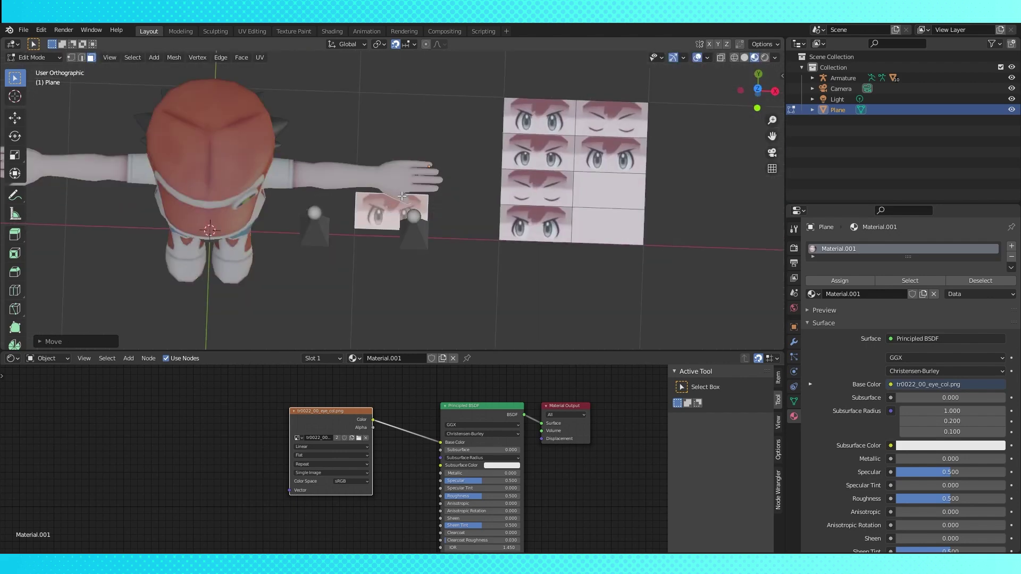
key(KP_7)
scroll(392, 200, up, 7)
shift+middle_drag(359, 229, 365, 160)
key(shift+z)
key(g)
click(366, 176)
scroll(366, 175, down, 8)
key(shift+z)
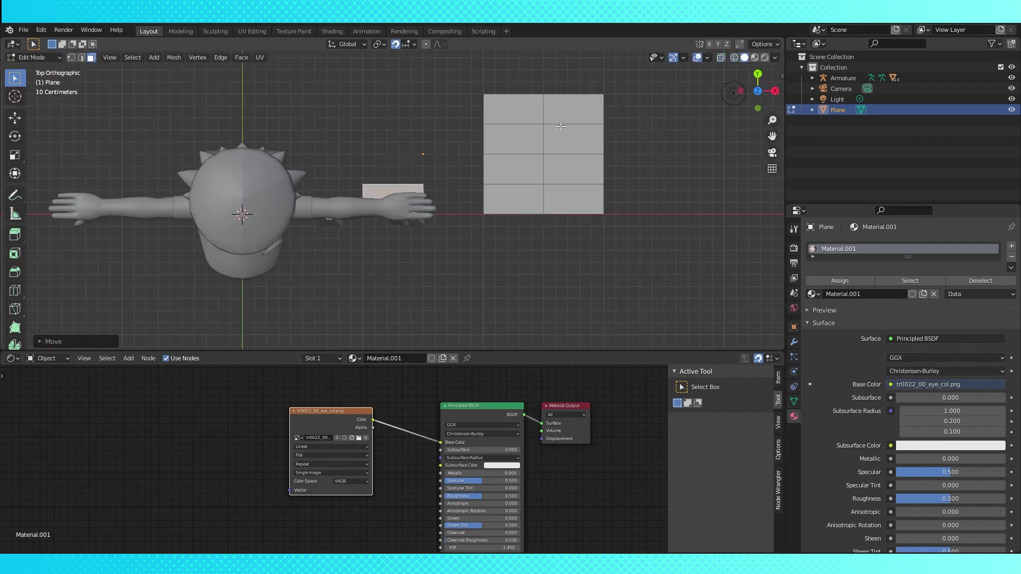
- Duplicate four more eye faces from the grid and stack them in an evenly spaced column above the first copy
key(z)
click(512, 140)
key(shift+d)
click(394, 163)
click(518, 171)
key(g)
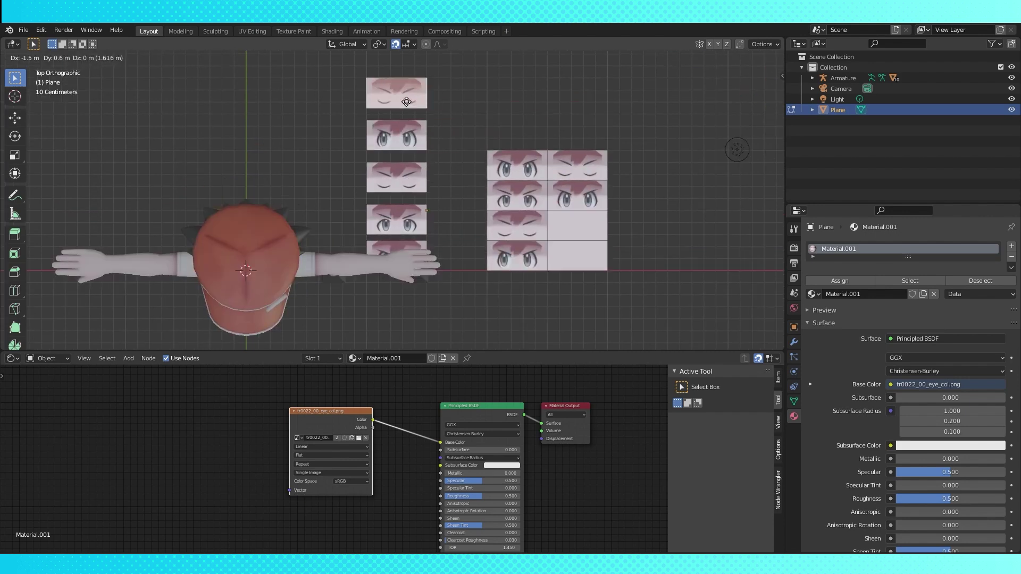
scroll(396, 93, up, 8)
scroll(396, 106, down, 5)
click(401, 144)
scroll(425, 144, down, 3)
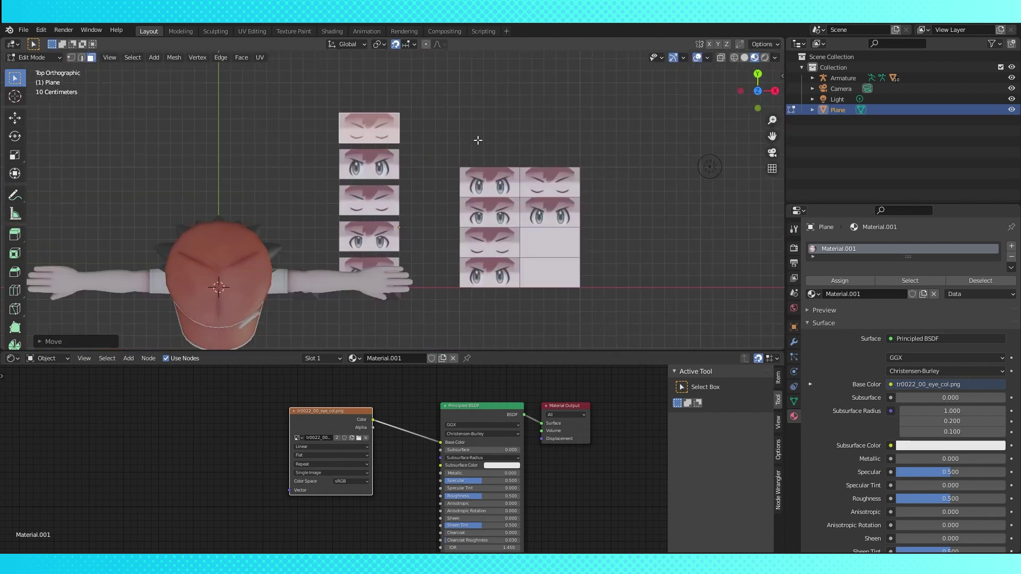
- Delete the original eight-cell eye grid and return to Object Mode
key(ctrl+l)
key(x)
click(518, 204)
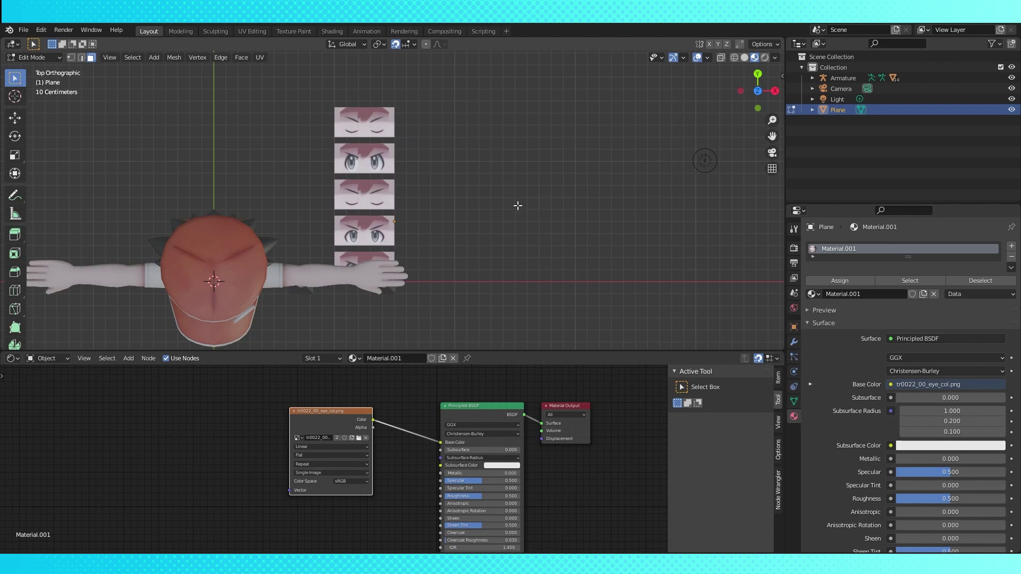
scroll(518, 205, up, 2)
shift+middle_drag(475, 231, 548, 196)
scroll(478, 234, down, 2)
key(Tab)
- In the armature's Edit Mode, move the Eye selector Base bone along X to the centre of the eye-face column
middle_drag(435, 271, 435, 265)
click(435, 266)
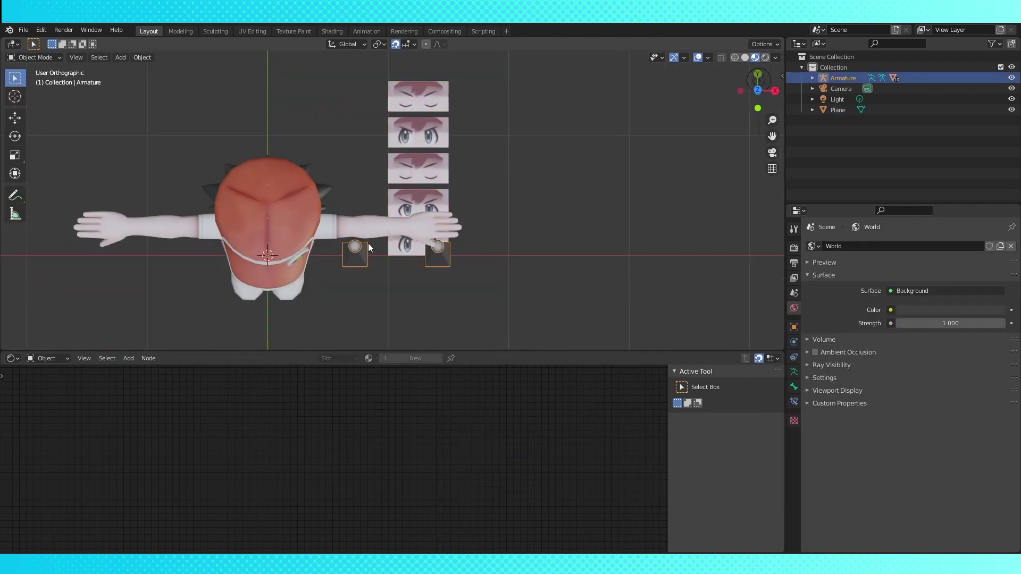
click(46, 56)
click(46, 93)
click(437, 254)
key(shift+z)
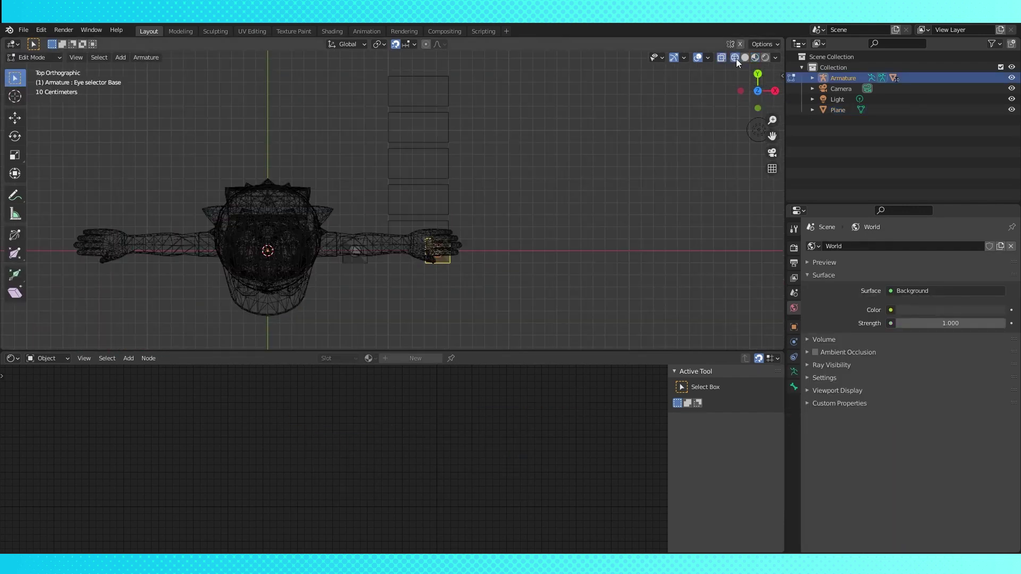
key(g)
key(x)
click(499, 252)
click(359, 266)
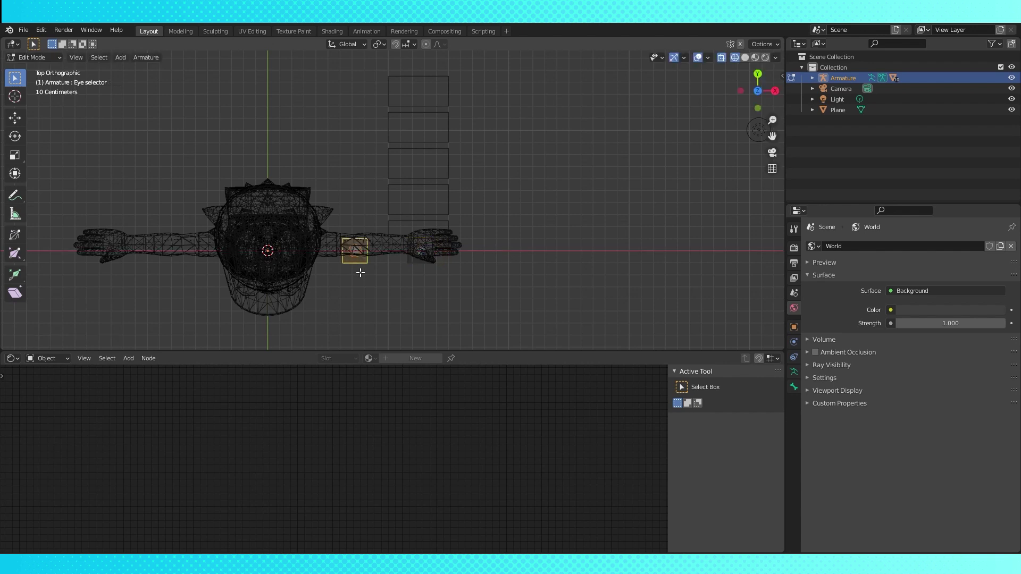
middle_drag(439, 289, 450, 244)
key(Tab)
- Parent the eye-face plane to the armature using Armature Deform With Empty Groups
click(466, 163)
click(461, 202)
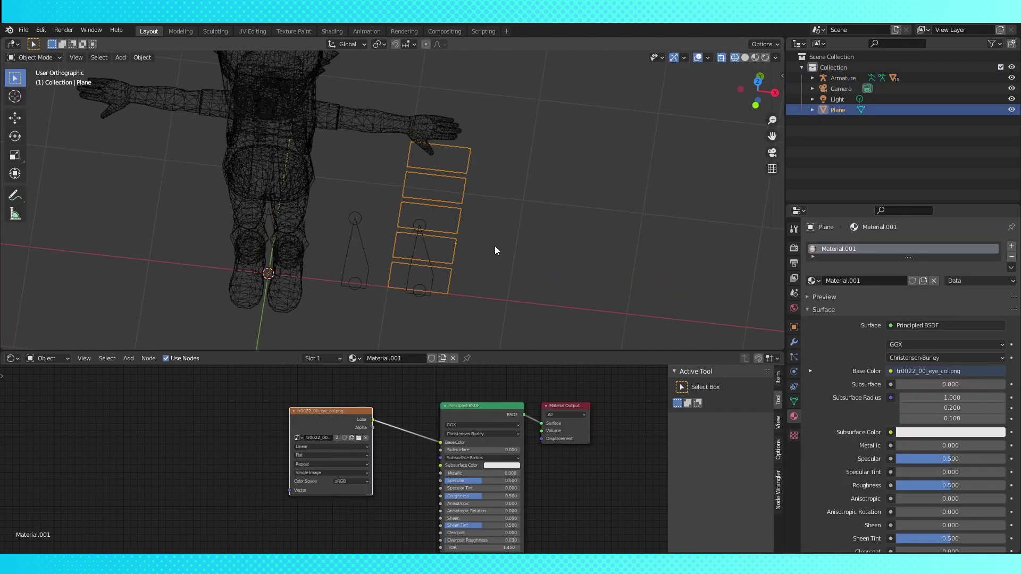
shift+click(431, 274)
key(ctrl+p)
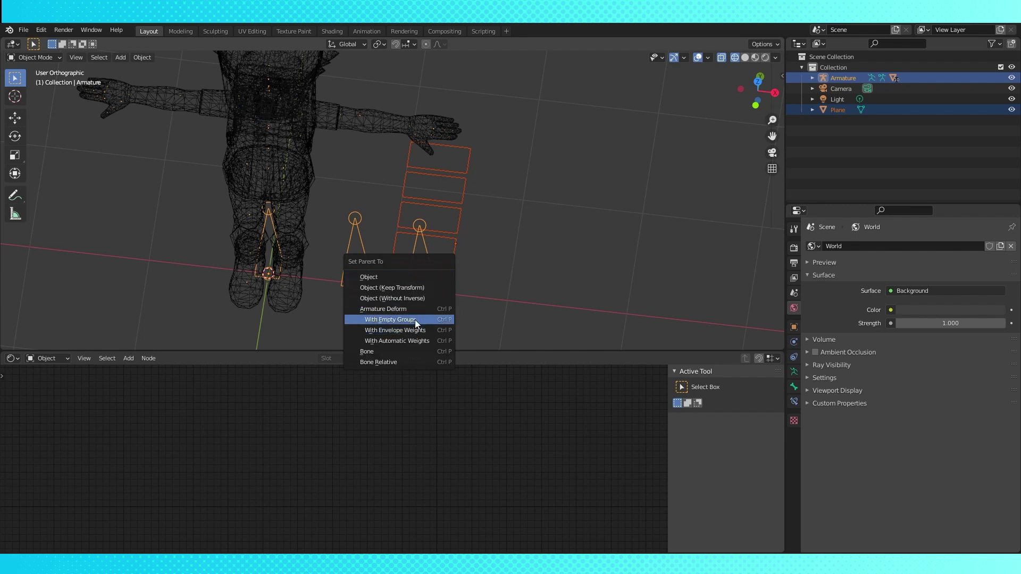
click(414, 321)
- Select the armature together with the eye-face plane as active object, and switch to Weight Paint mode
click(451, 218)
click(441, 279)
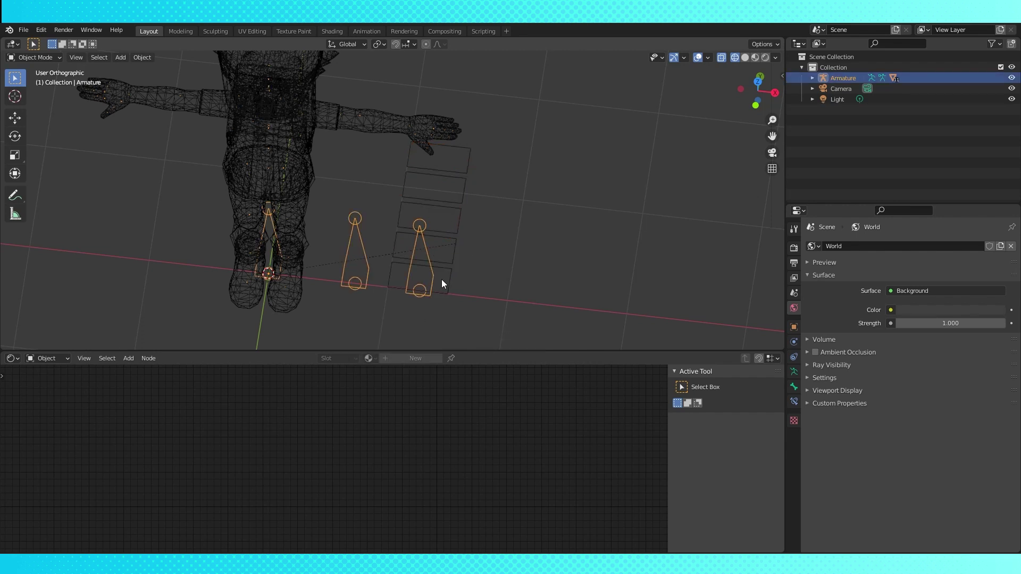
shift+click(448, 277)
click(49, 55)
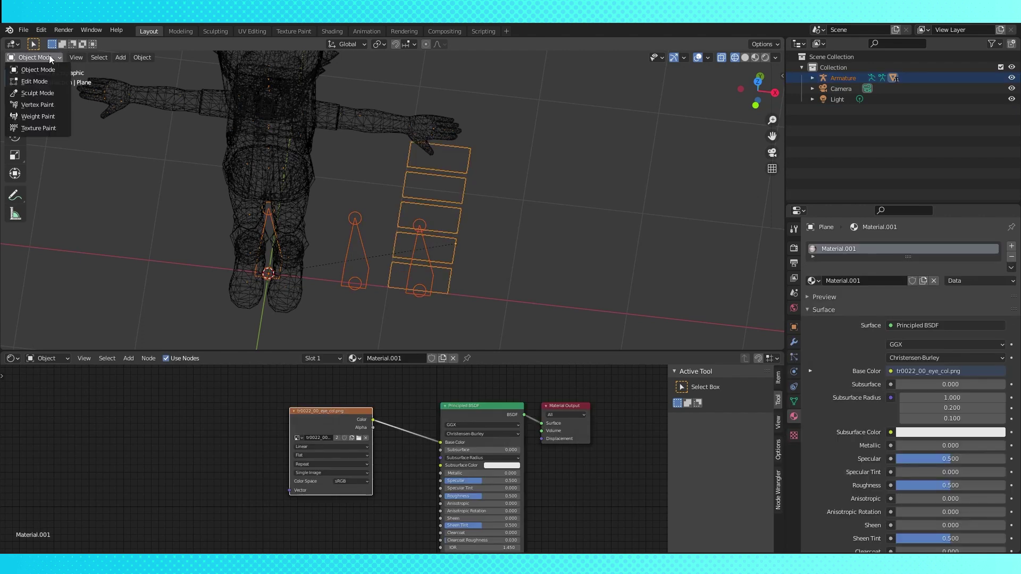
click(55, 110)
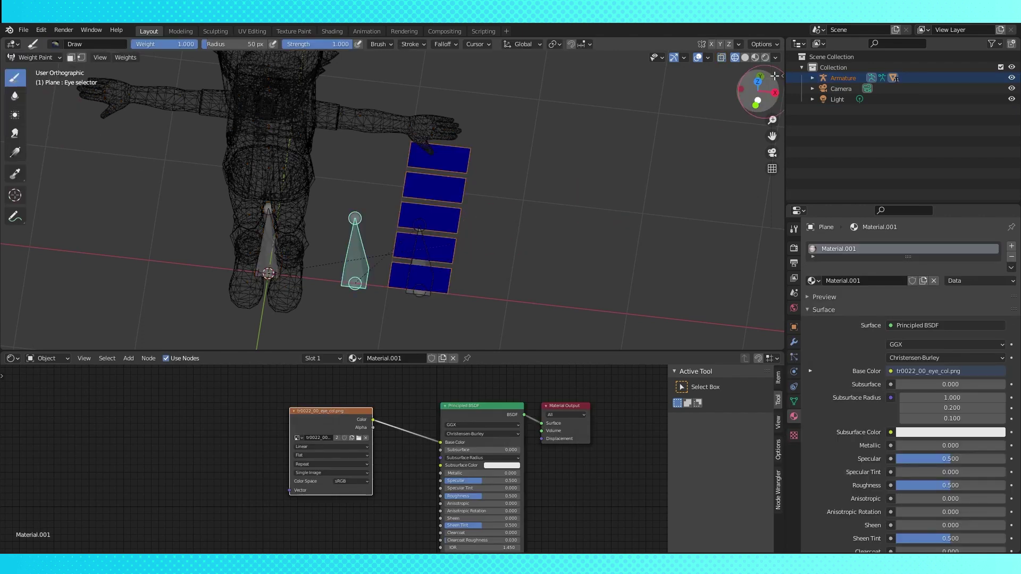
middle_drag(479, 91, 520, 162)
- Assign all faces of the eye-face plane to the Eye selector Base vertex group with weight 1.000
key(Tab)
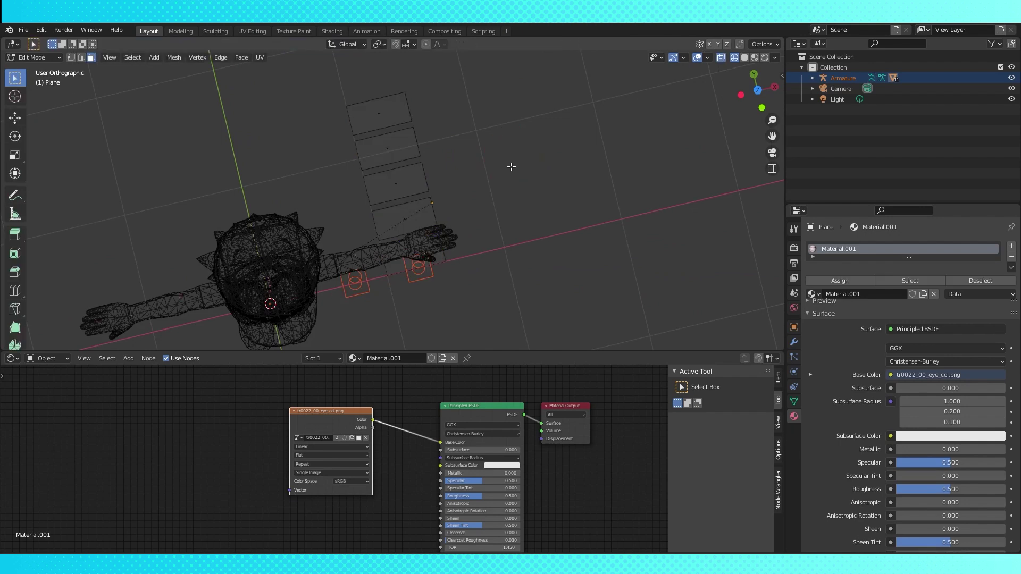
key(a)
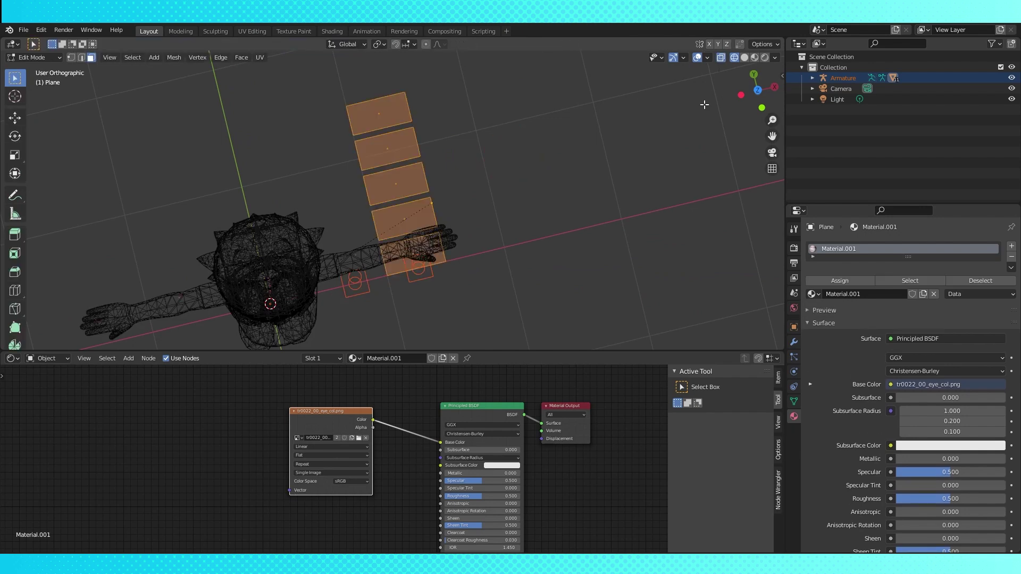
click(744, 57)
key(Tab)
middle_drag(582, 212, 547, 160)
ctrl+click(420, 276)
key(Tab)
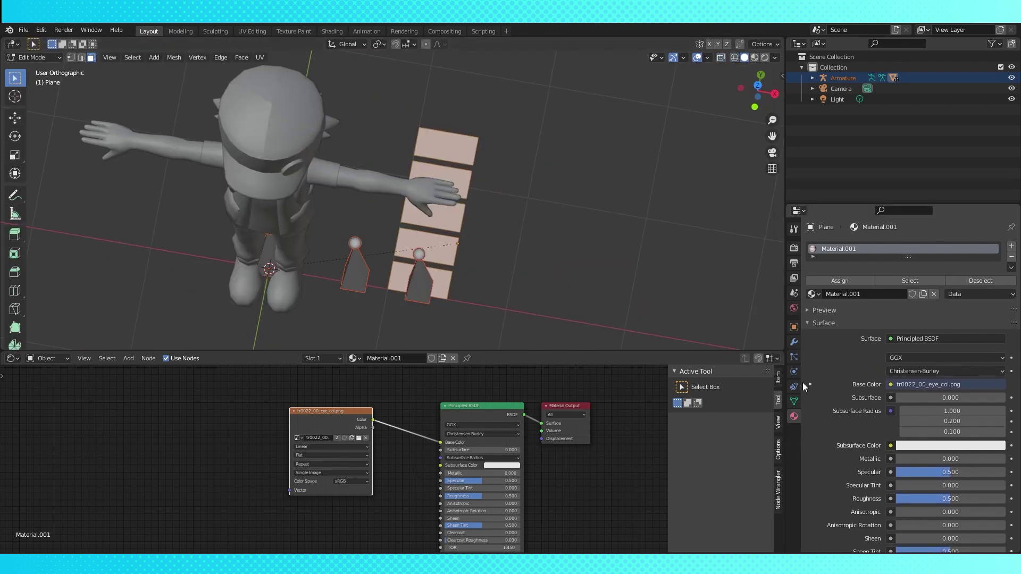
click(794, 402)
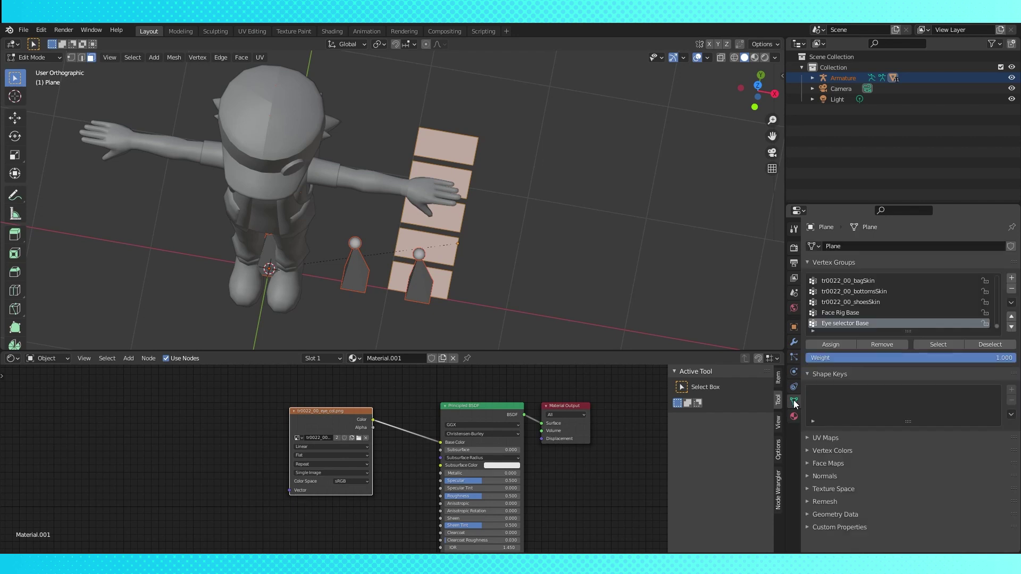
click(842, 345)
key(Tab)
- Check the vertex weights of the Eye selector and Eye selector Base bones and test-move the base bone
ctrl+click(352, 282)
ctrl+click(415, 288)
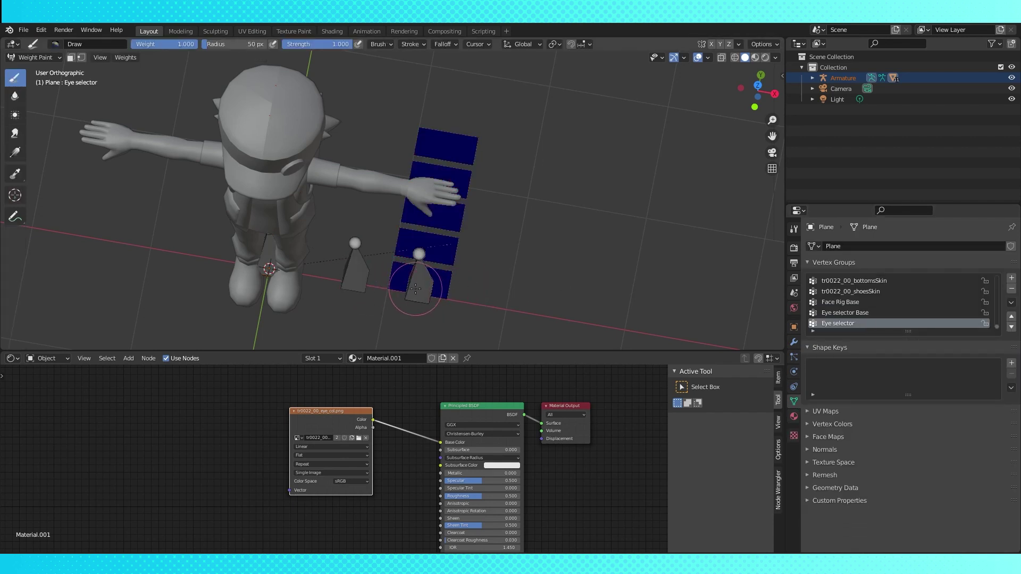
ctrl+click(417, 290)
middle_drag(422, 299, 438, 282)
key(g)
right_click(499, 274)
- Switch the top view to Material Preview shading and open the armature in Edit Mode with the transform values shown
key(KP_7)
scroll(500, 271, down, 2)
click(755, 58)
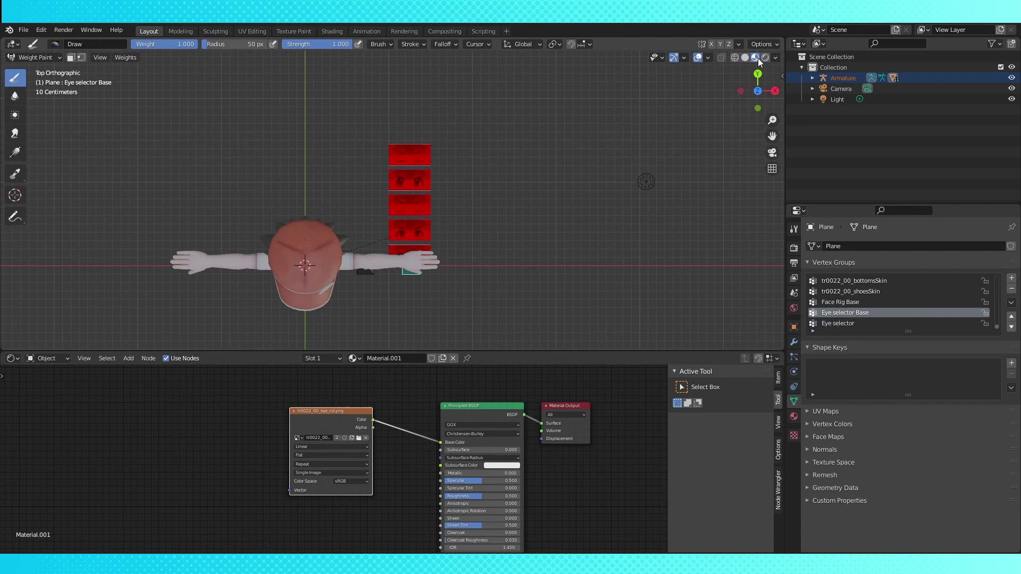
shift+middle_drag(532, 160, 554, 150)
click(35, 57)
click(41, 68)
click(842, 78)
key(n)
key(Tab)
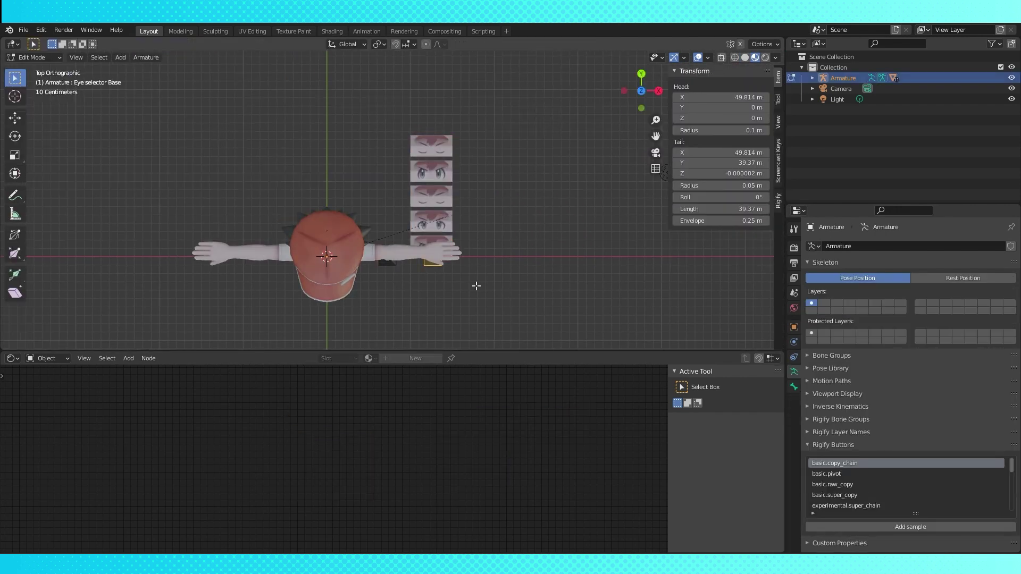
- Measure the Eye selector bone's travel by moving it along Y level with the topmost eye face, and undo the move
click(393, 264)
middle_drag(407, 274, 406, 251)
key(g)
key(y)
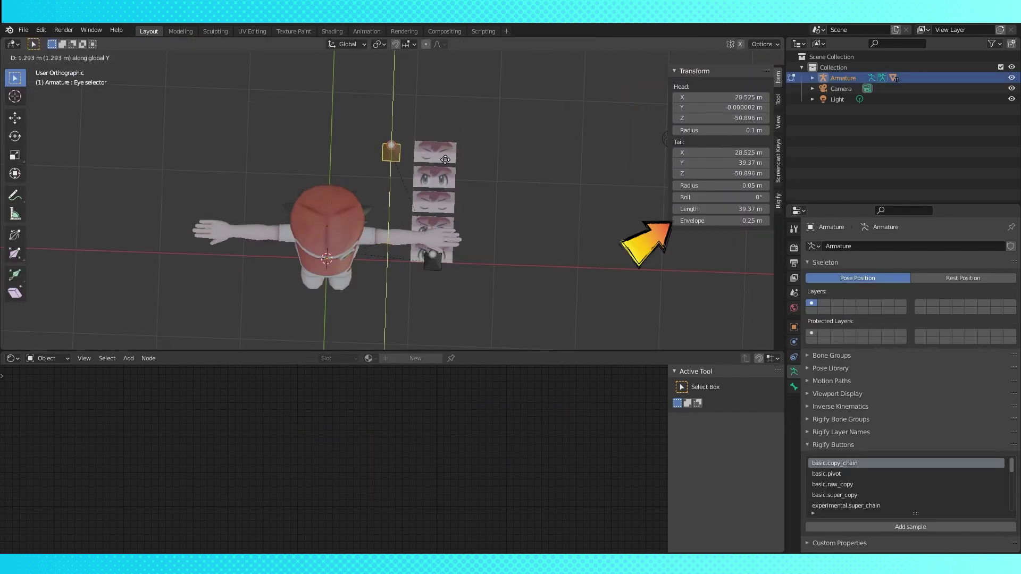
right_click(447, 227)
key(KP_7)
key(g)
right_click(450, 227)
key(g)
key(y)
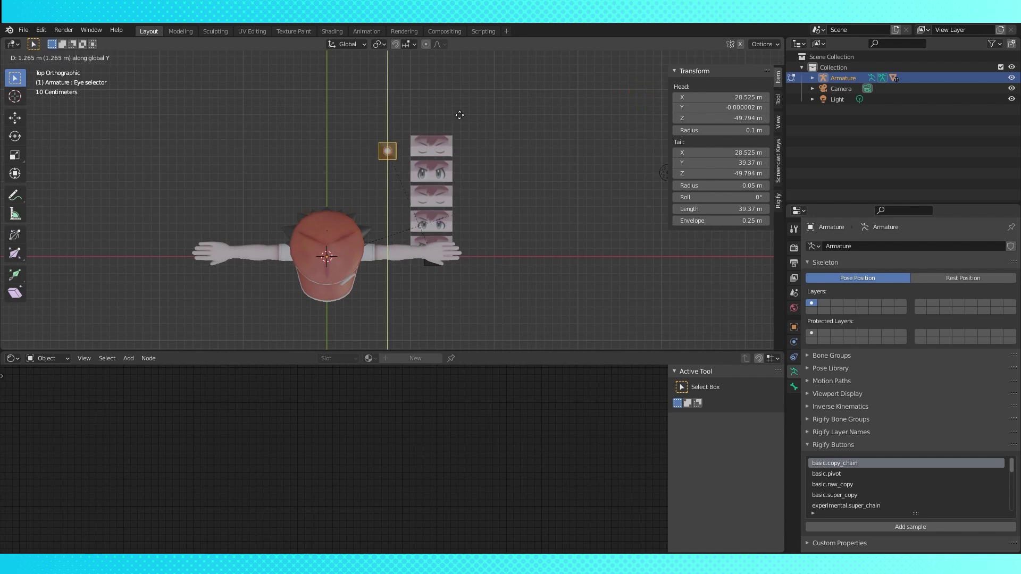
click(461, 114)
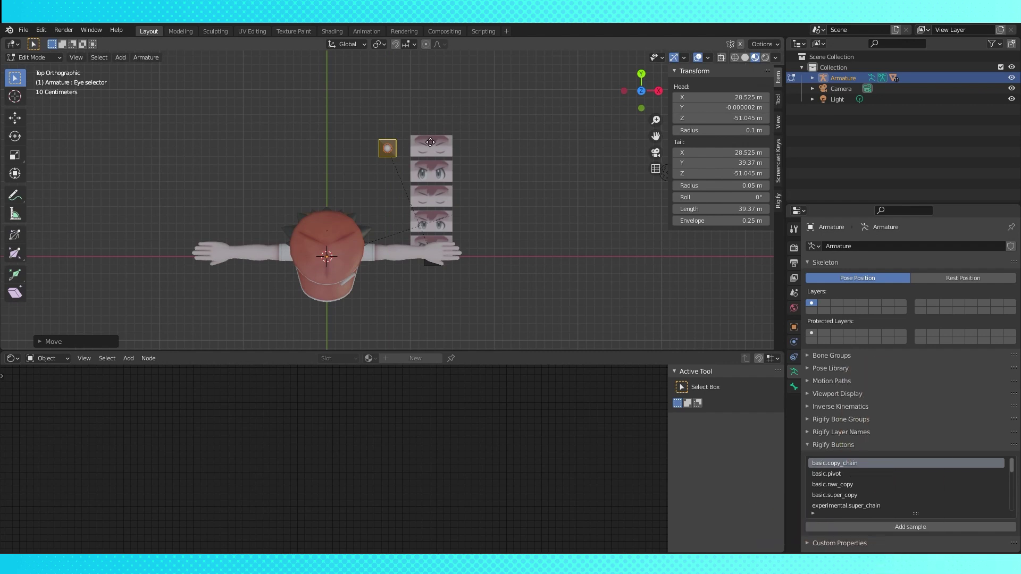
key(g)
key(y)
right_click(432, 226)
key(ctrl+z)
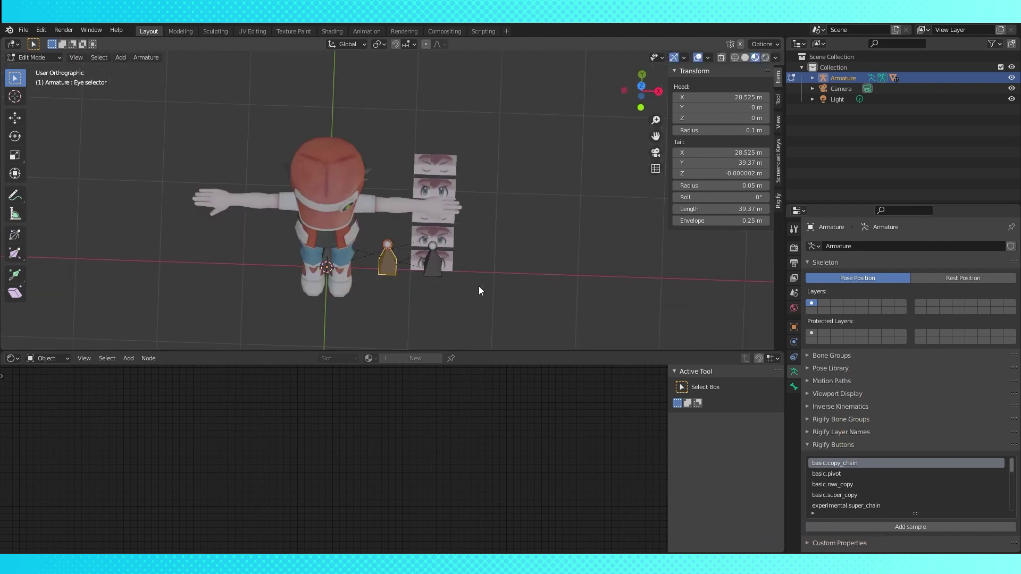
- Add a driver to the Value input of the node group in the face mesh's eye material
click(10, 357)
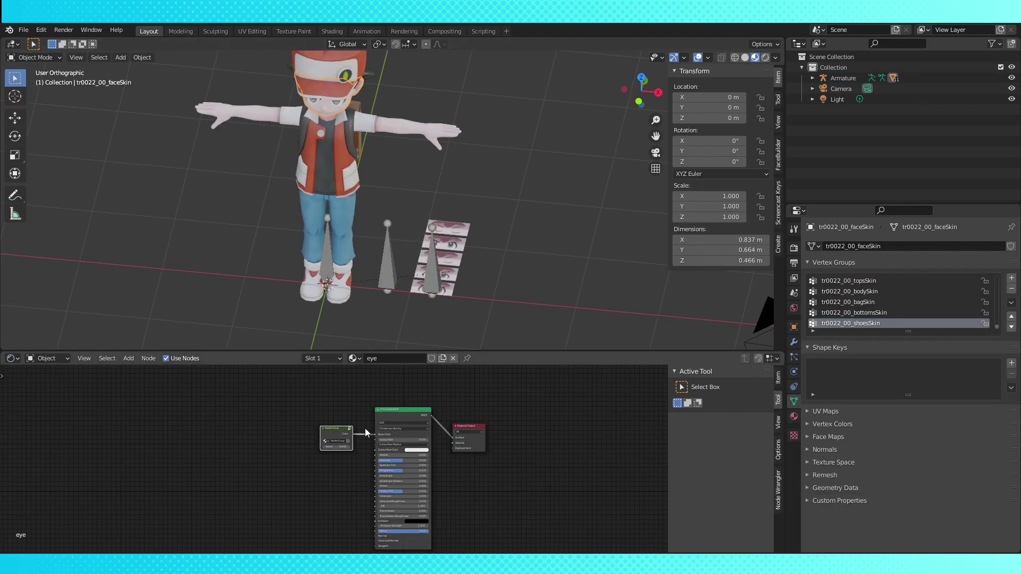
scroll(319, 426, up, 3)
right_click(327, 439)
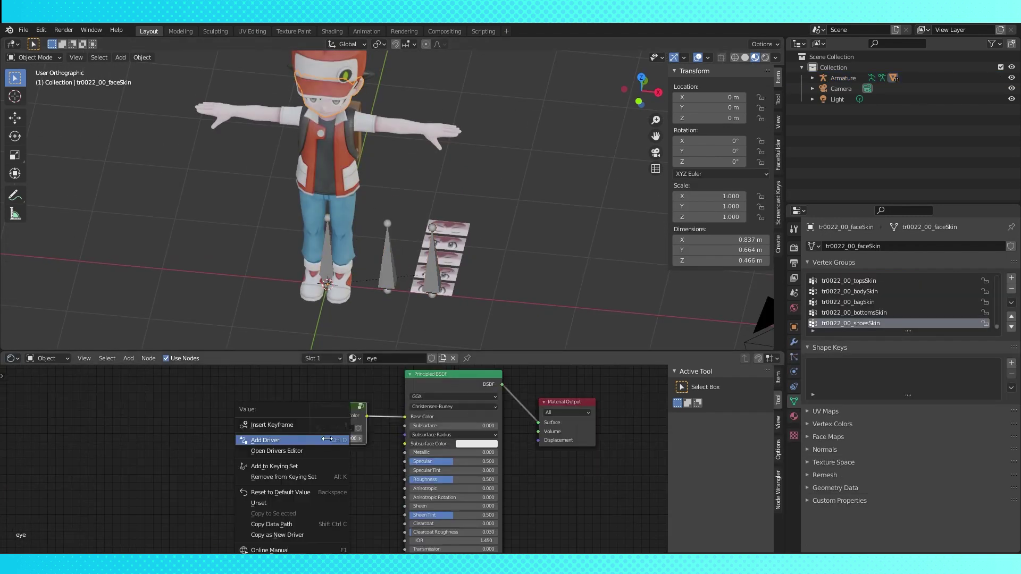
click(327, 439)
- Set the driver variable to the Armature's Eye selector bone, using Z Location in Local Space
click(348, 466)
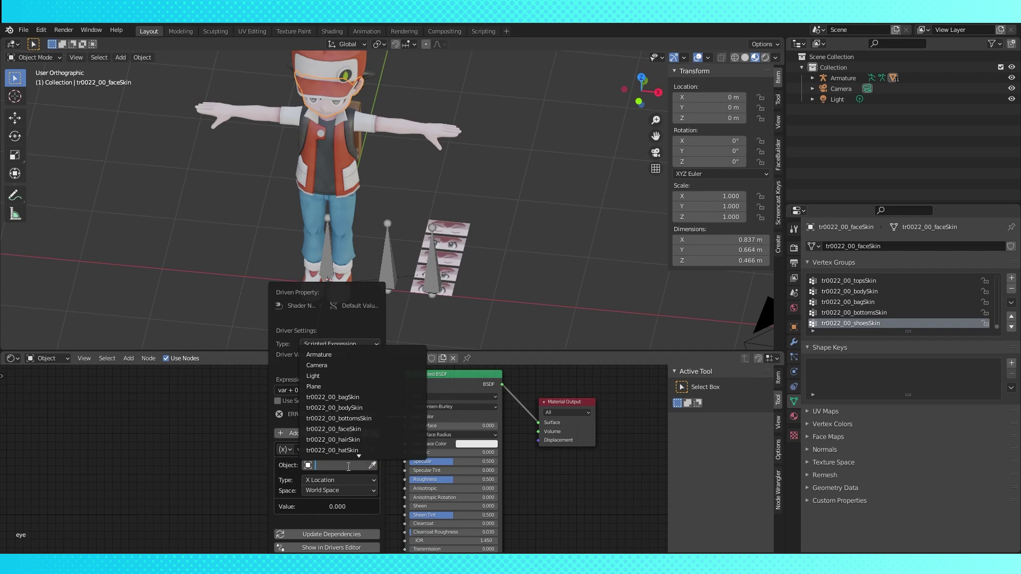
click(319, 355)
click(331, 465)
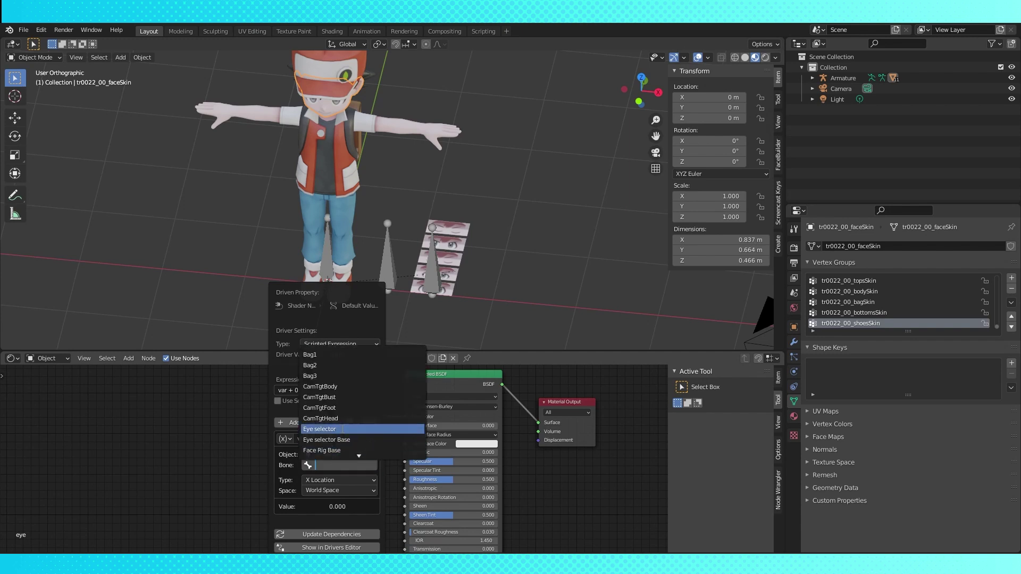
click(340, 430)
click(352, 481)
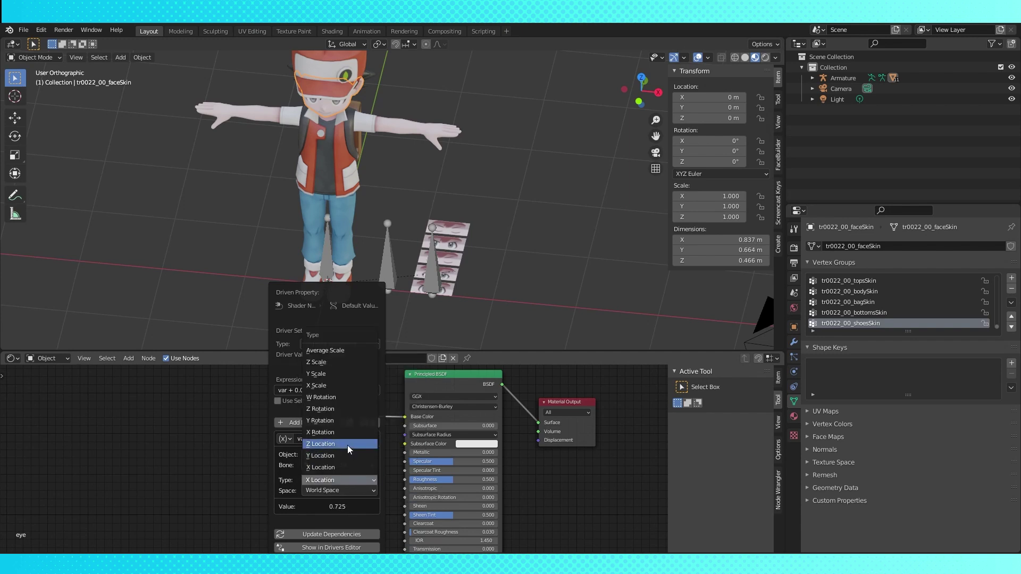
click(347, 445)
click(341, 490)
click(344, 514)
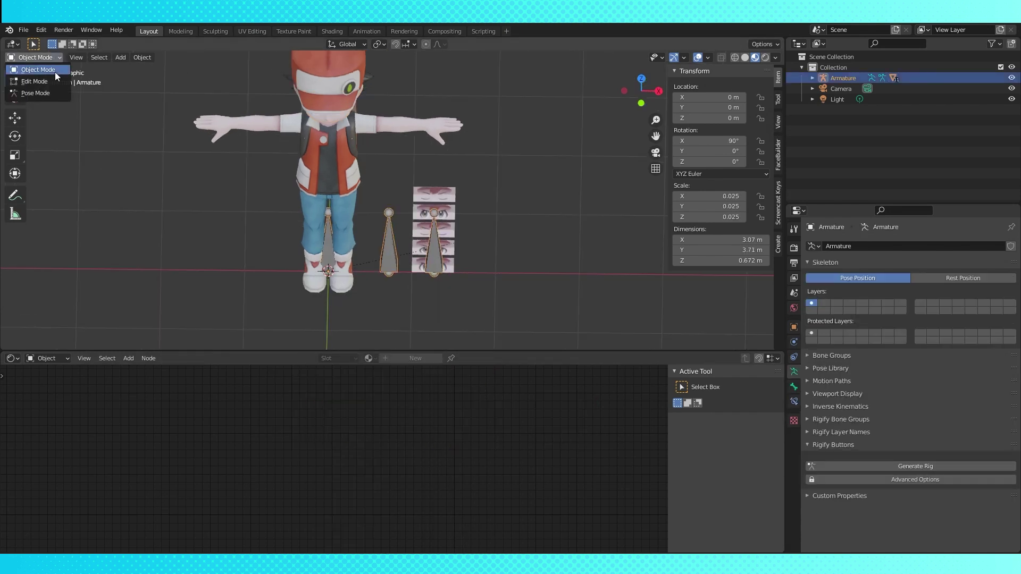
- Test-move the Eye selector bone in Pose Mode, and open the Value driver's scripted expression for editing
click(32, 93)
key(g)
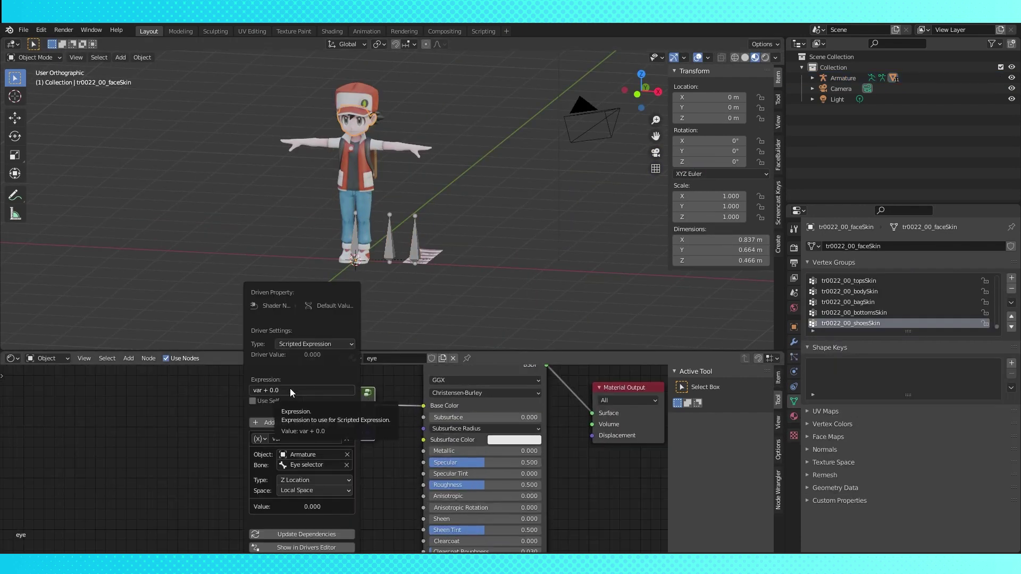
click(298, 391)
click(264, 391)
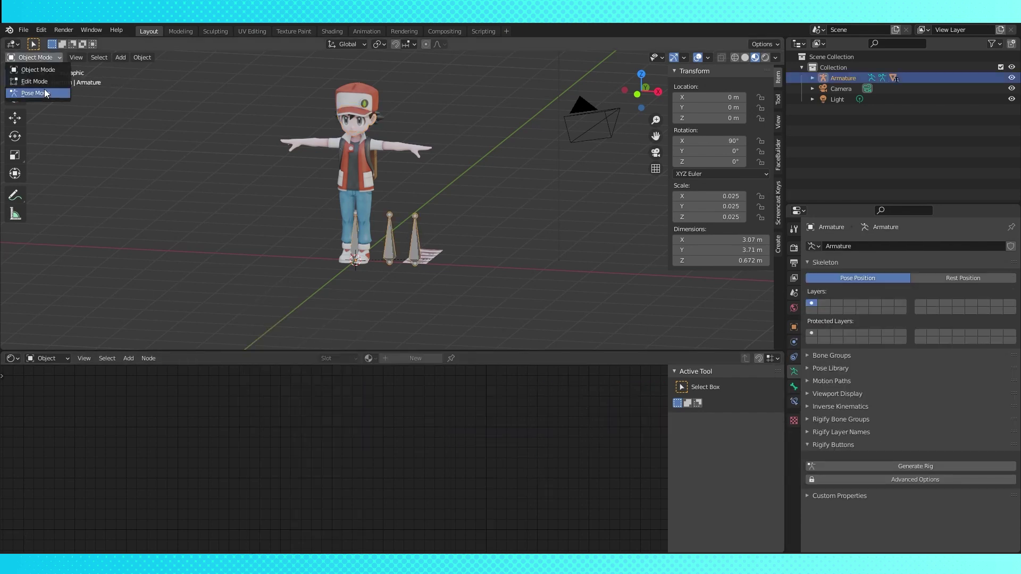
- Put the armature in Pose Mode and test-move the Eye selector bone along its local Z axis, cancelling the move
click(32, 92)
key(g)
key(z)
key(z)
key(Escape)
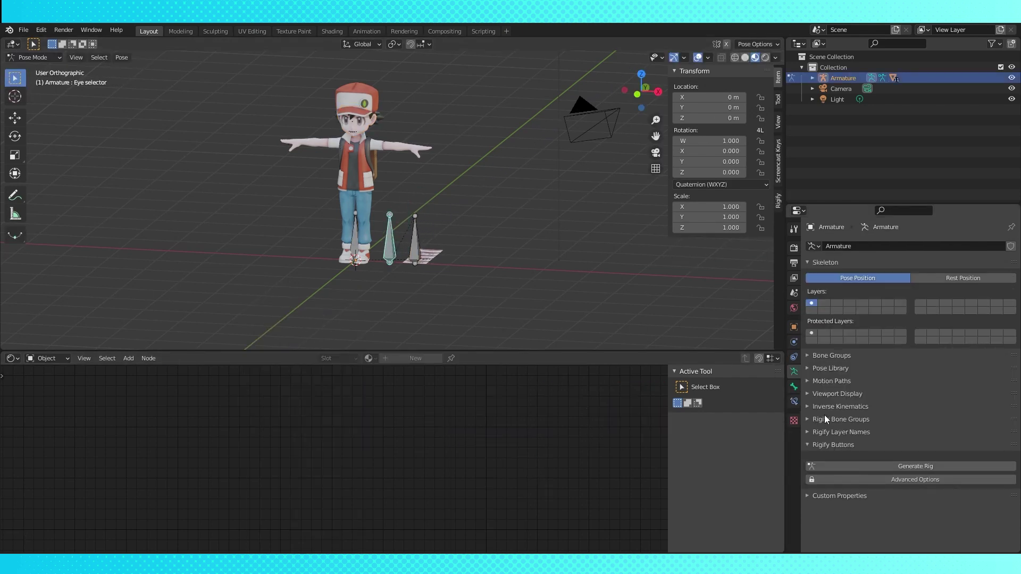
- Add a Limit Location constraint to the Eye selector bone with minimum and maximum X and Y at 0 m in Local Space
click(794, 402)
click(892, 247)
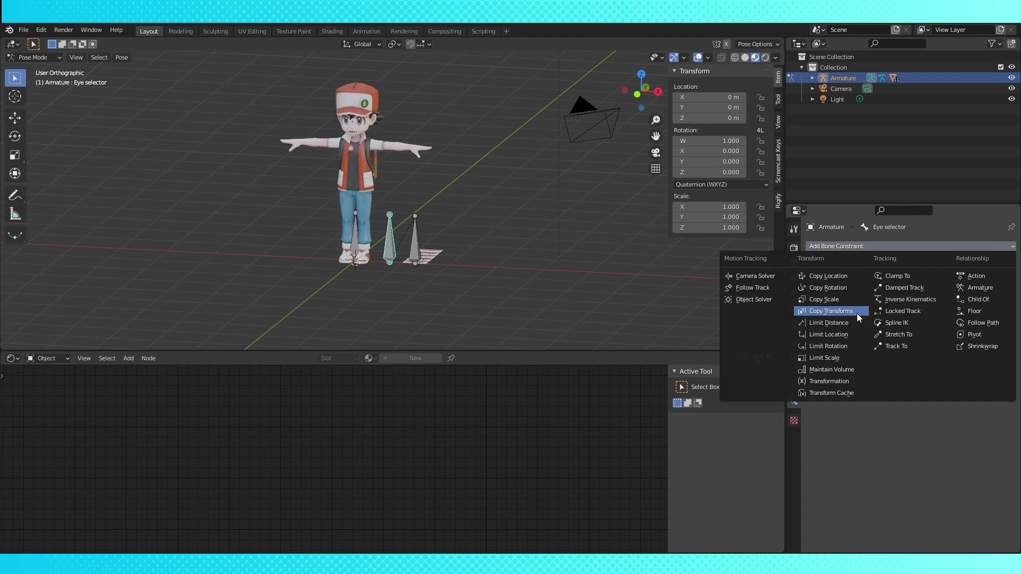
click(845, 334)
click(890, 281)
click(889, 292)
click(889, 320)
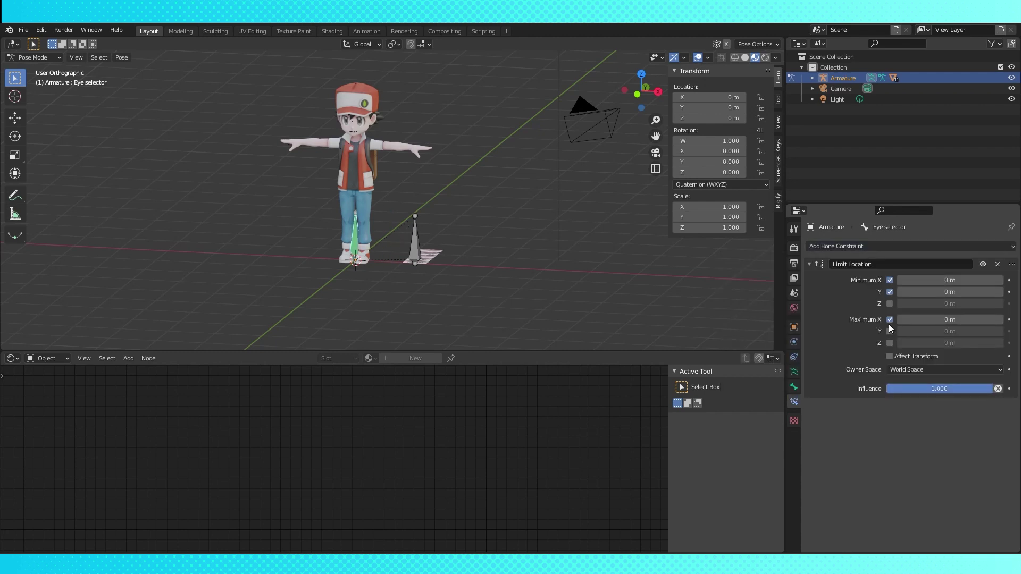
click(890, 331)
click(977, 370)
click(942, 416)
- Rotate the Face Rig Base bone 90° in the right side view
middle_drag(467, 276, 370, 246)
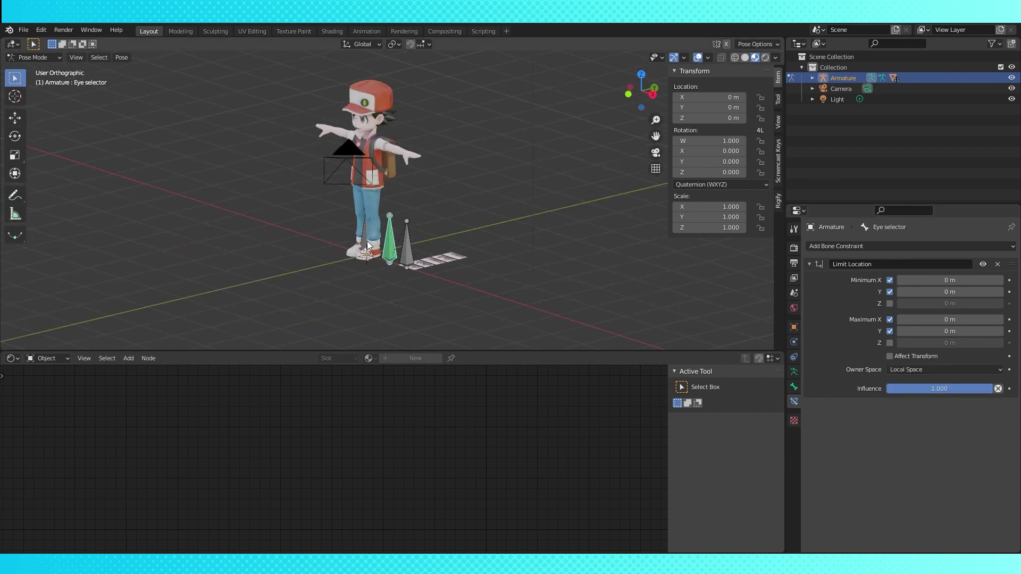
click(365, 240)
key(KP_3)
text(90)
key(Return)
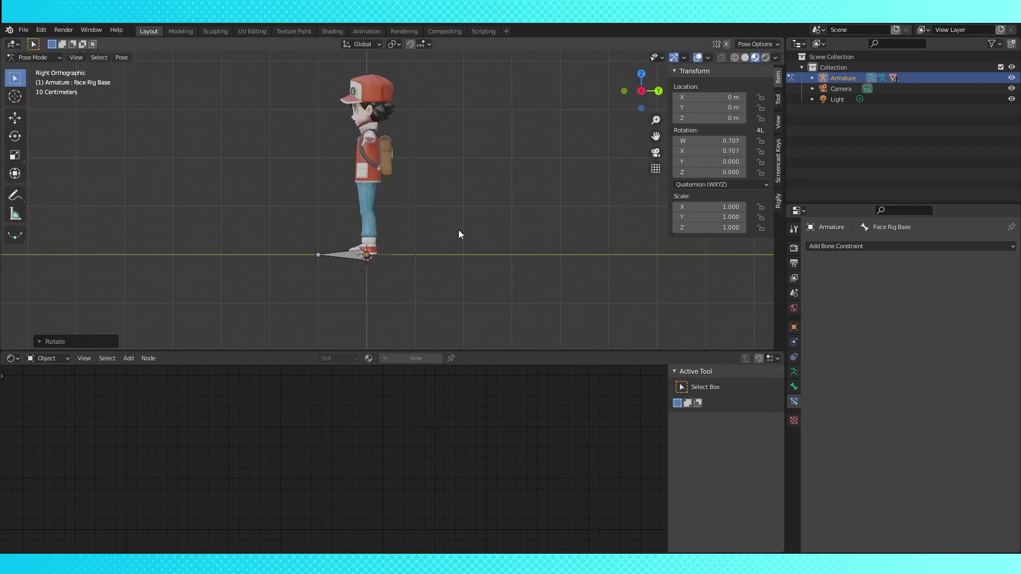
- Test-move the bone beside Face Rig Base in the front view and cancel the move
click(401, 257)
middle_drag(351, 239, 343, 297)
key(KP_1)
scroll(425, 256, up, 3)
key(g)
right_click(405, 259)
key(KP_1)
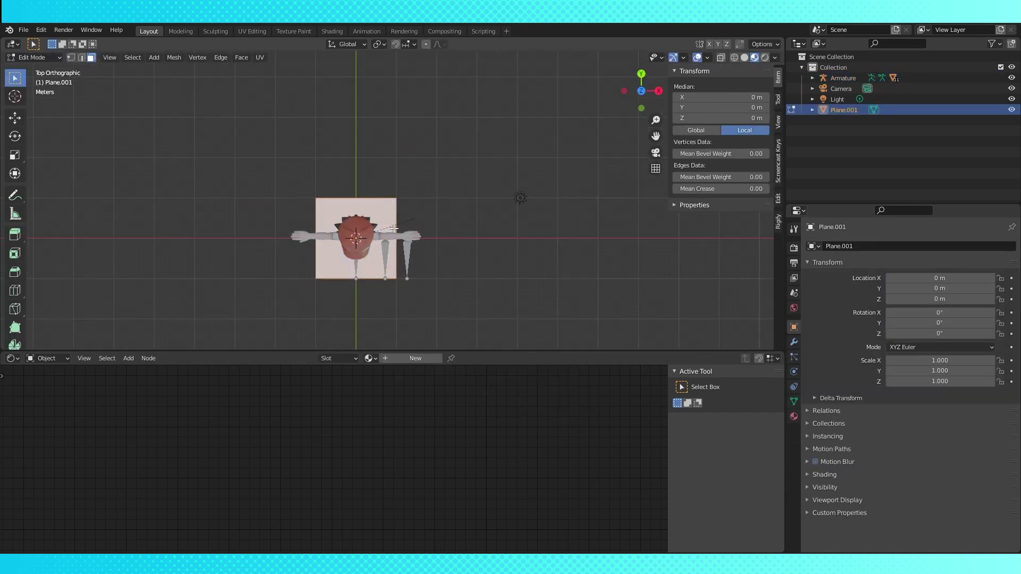
- Add a loop cut to the new plane in wireframe top view to start an arrow outline
scroll(392, 203, up, 2)
key(shift+z)
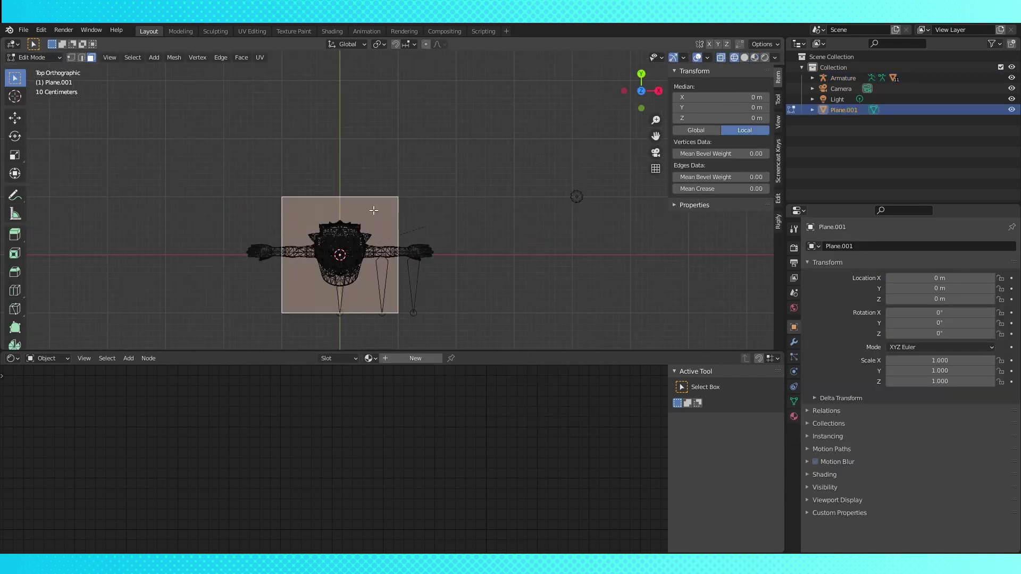
key(ctrl+r)
click(374, 210)
click(349, 210)
- Remove the plane's faces and delete the surplus edges beside the arrow's shaft
key(a)
key(x)
click(340, 341)
click(71, 57)
key(x)
click(250, 261)
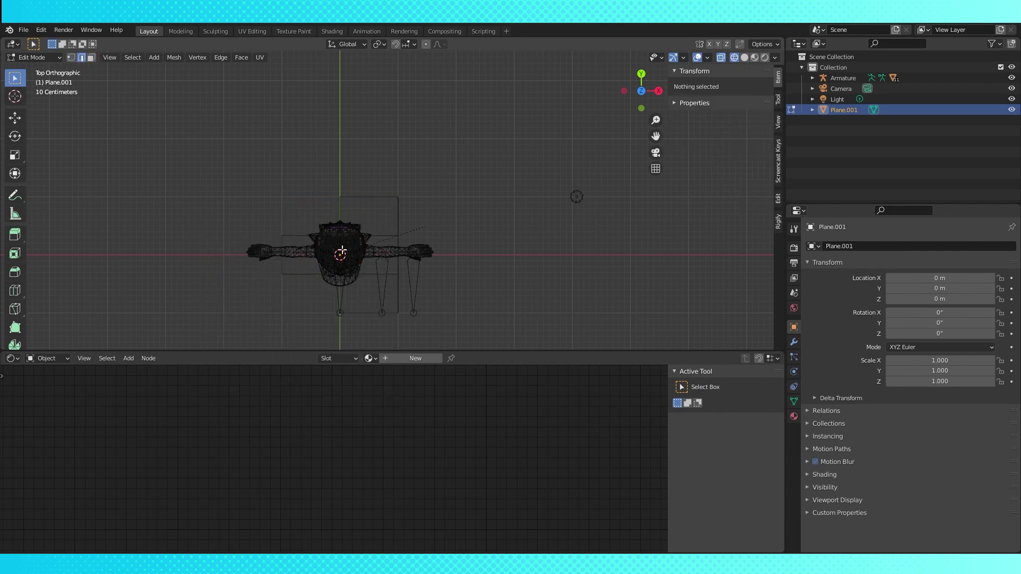
- Merge the head's outer vertices into the arrow tip, and scale the upright outline to about 2 m by 1.04 m
shift+click(398, 235)
key(m)
key(a)
key(s)
key(KP_3)
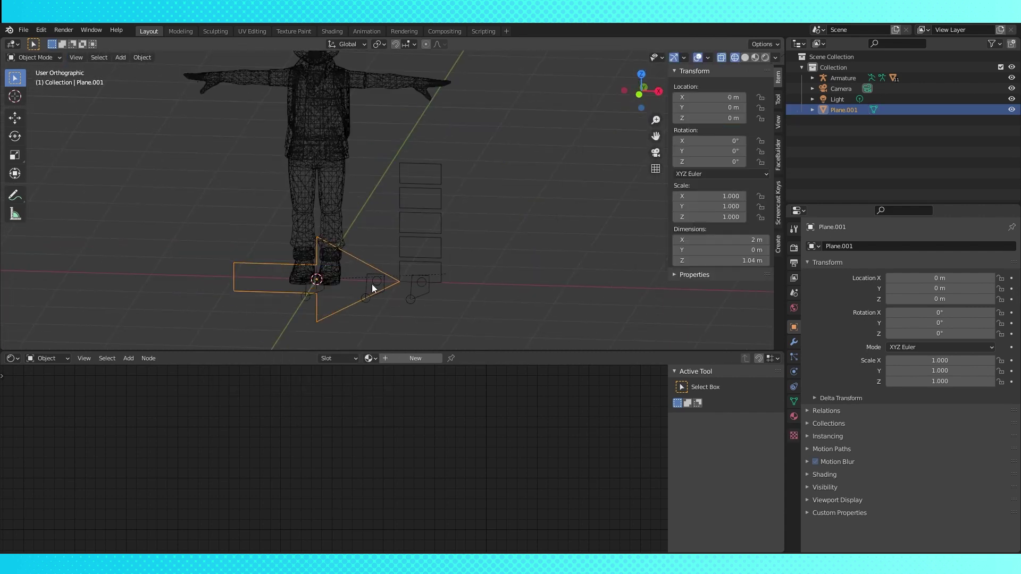
- Assign Plane.001 as the Eye selector bone's custom shape in Pose Mode, and hide the original Plane.001 object
click(53, 58)
click(42, 93)
scroll(790, 501, down, 3)
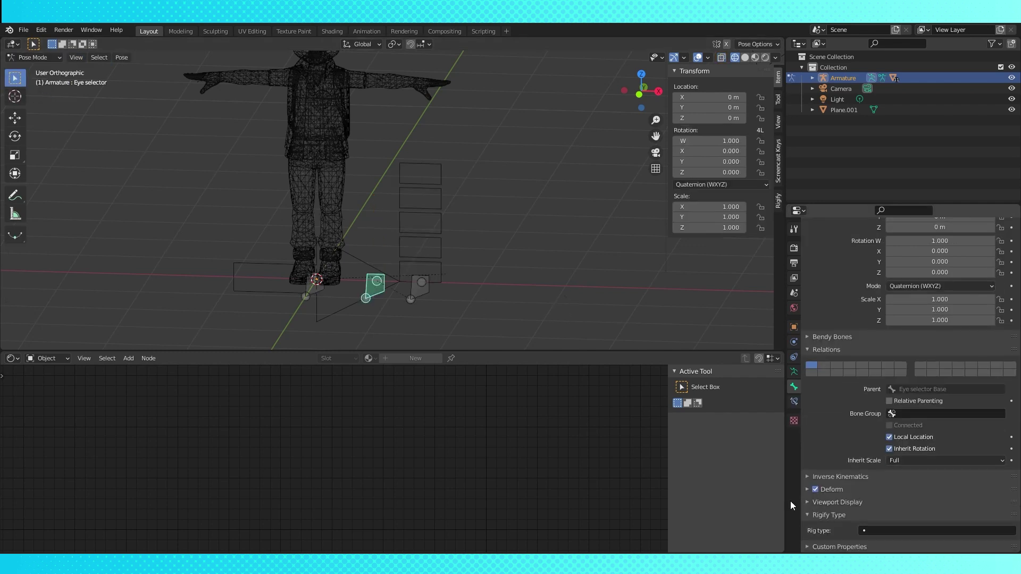
click(805, 502)
click(952, 441)
click(1000, 442)
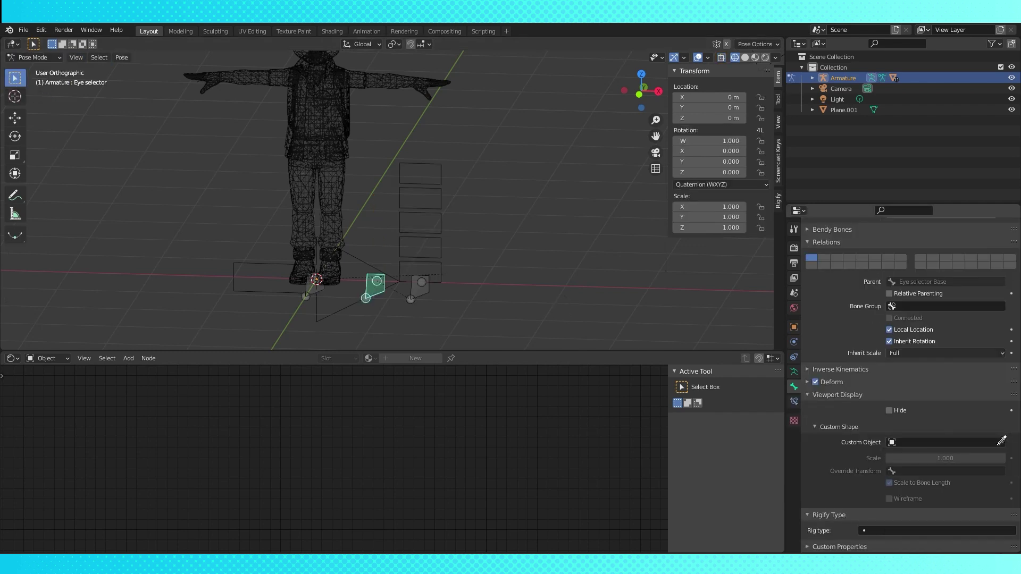
click(362, 254)
click(1011, 109)
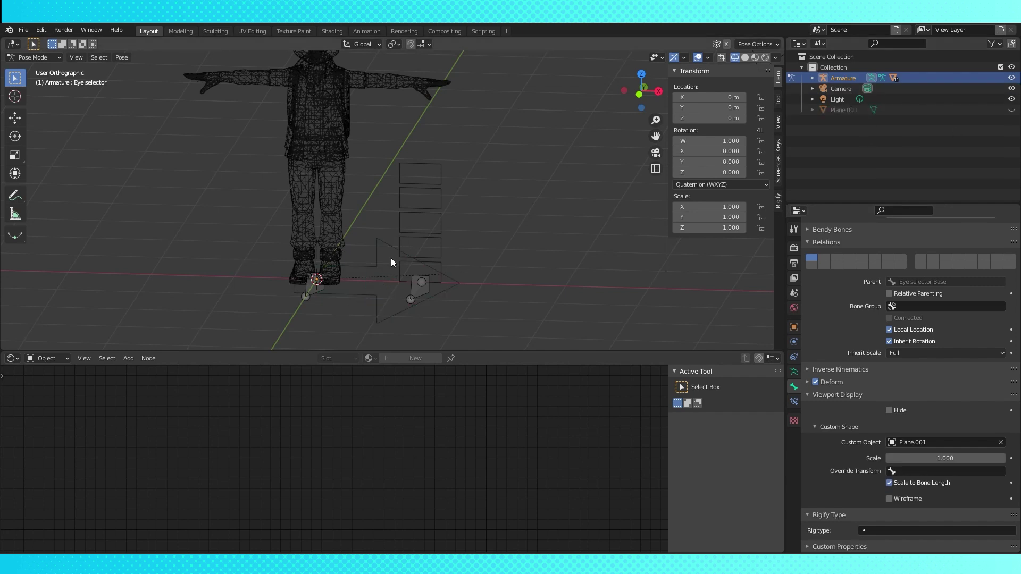
- Set the Eye selector bone's custom shape scale to 0.200 and show the front view in Material Preview
middle_drag(295, 180, 301, 174)
click(460, 277)
drag(936, 457, 893, 457)
key(KP_1)
scroll(496, 216, up, 1)
scroll(528, 212, down, 3)
click(755, 57)
- Move the Eye selector arrow up alongside the eye faces and adjust its Z location to test the eye switching
key(g)
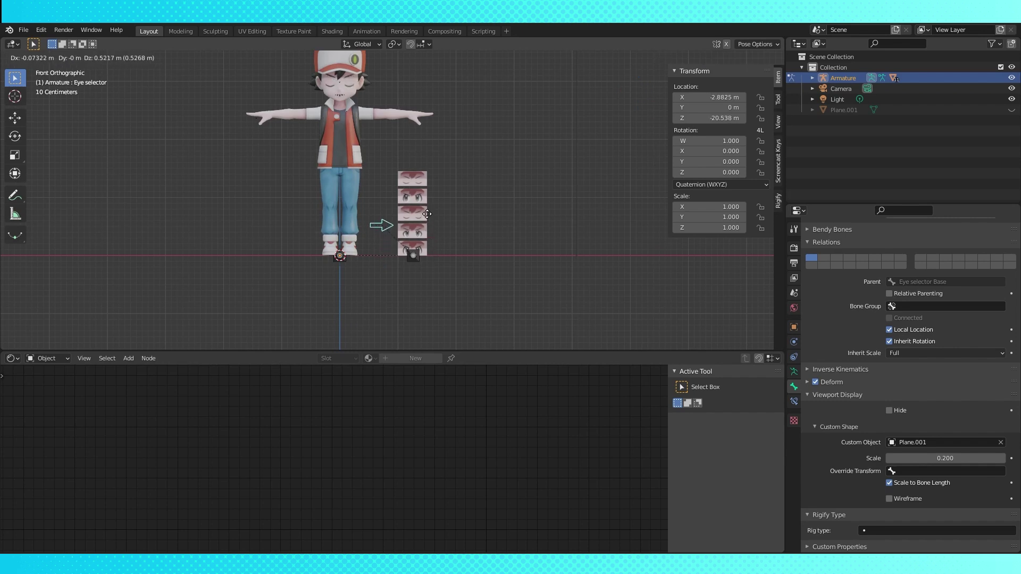
click(427, 215)
drag(711, 118, 712, 118)
- In the eye-face plane's Edit Mode, select the lower edge of the bottom eye face and snap the 3D cursor to it
scroll(387, 200, up, 2)
click(33, 58)
click(32, 69)
click(436, 209)
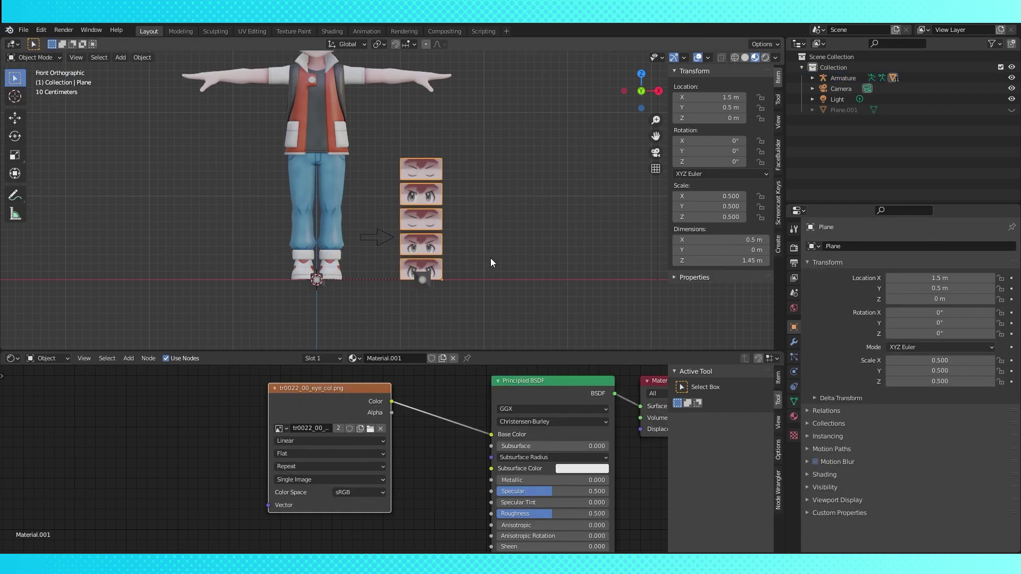
key(Tab)
middle_drag(451, 260, 454, 306)
click(83, 57)
click(466, 323)
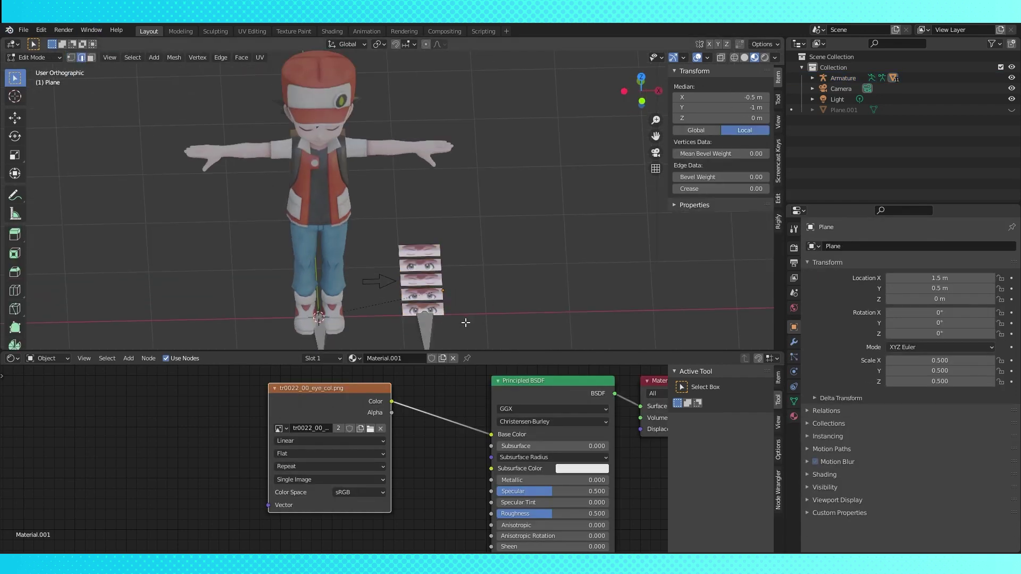
key(shift+s)
click(456, 370)
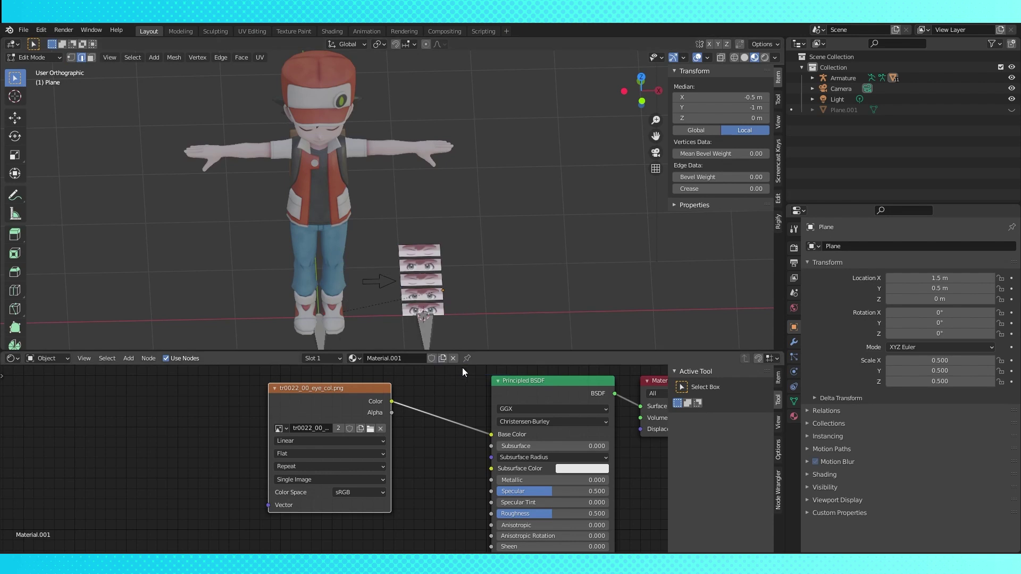
- In Object Mode, set the pivot point to the 3D cursor and scale the eye-face plane to about 0.417 in front view
key(Tab)
key(KP_1)
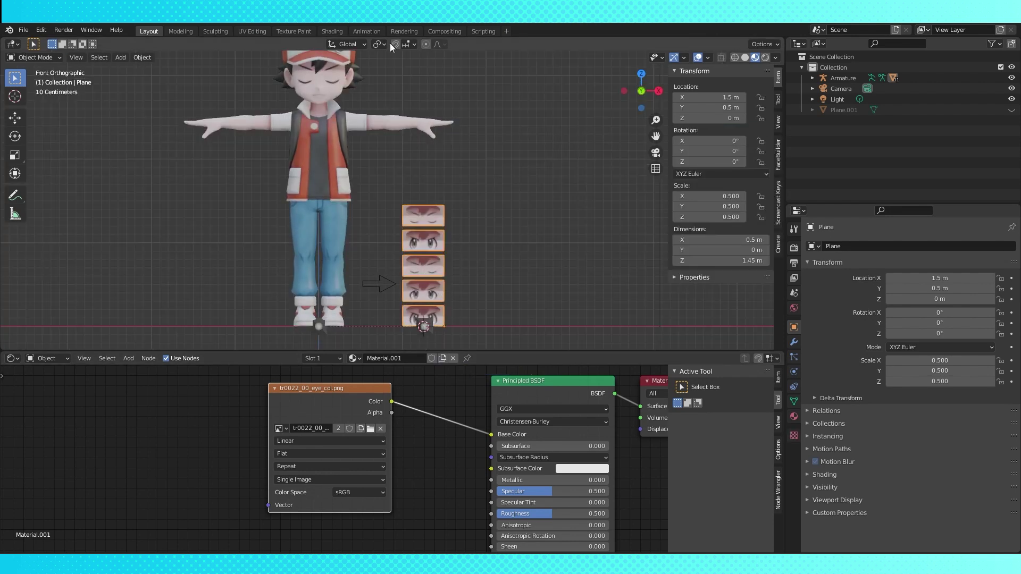
click(379, 44)
click(399, 79)
shift+middle_drag(538, 209, 530, 161)
scroll(530, 162, up, 1)
key(s)
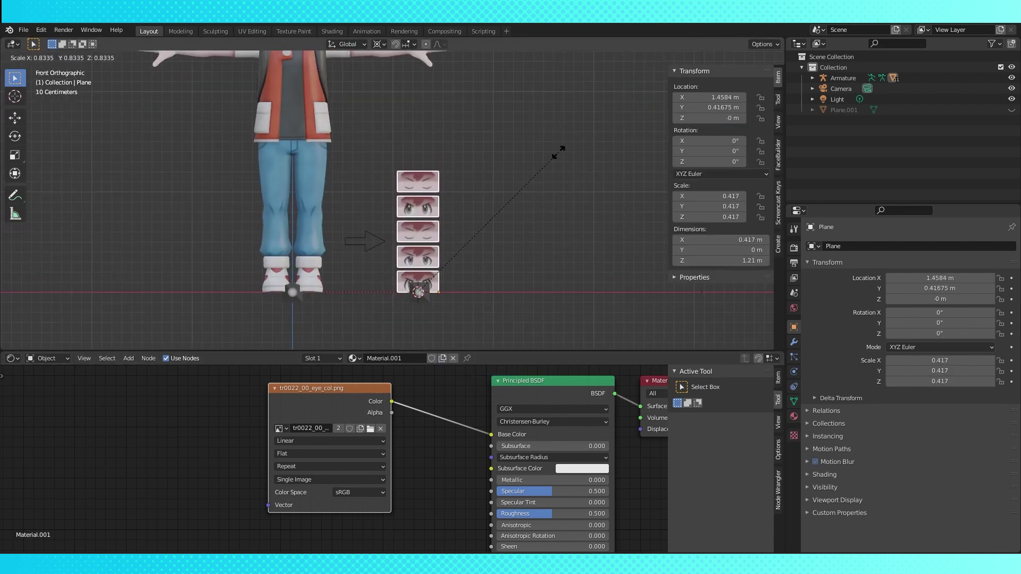
click(558, 153)
- Switch the armature to Pose Mode and move the Eye selector arrow closer to the resized eye-face panel
scroll(504, 180, down, 2)
shift+middle_drag(504, 179, 555, 210)
click(425, 277)
click(38, 58)
click(38, 91)
key(g)
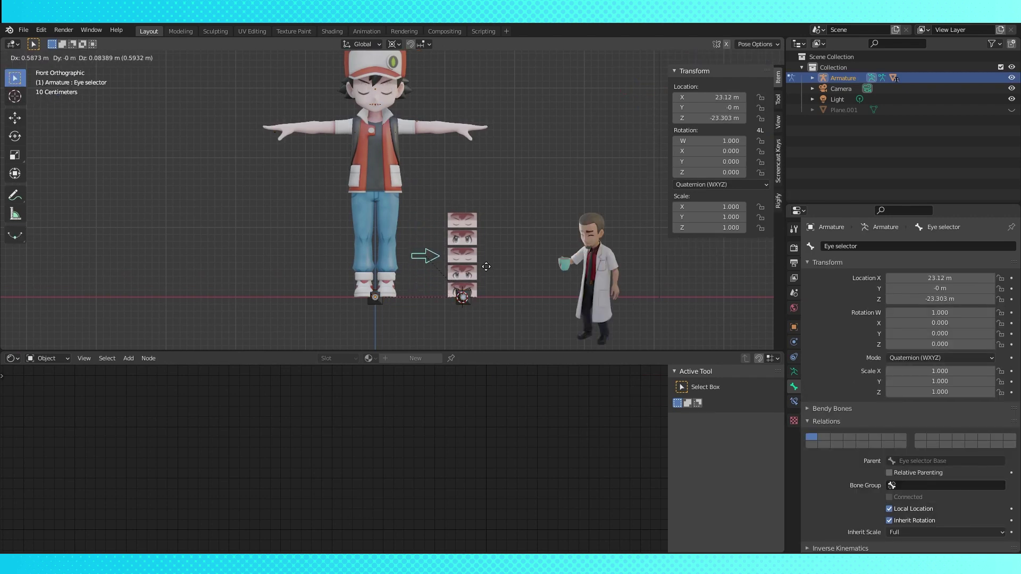
click(486, 266)
- Move the Eye selector Base bone up so the eye-face panel and arrow sit beside the character's head
click(471, 291)
scroll(473, 288, down, 2)
key(g)
click(464, 154)
- Show the viewport and render visibility toggles in the Outliner and disable the Plane under Armature in renders
click(811, 77)
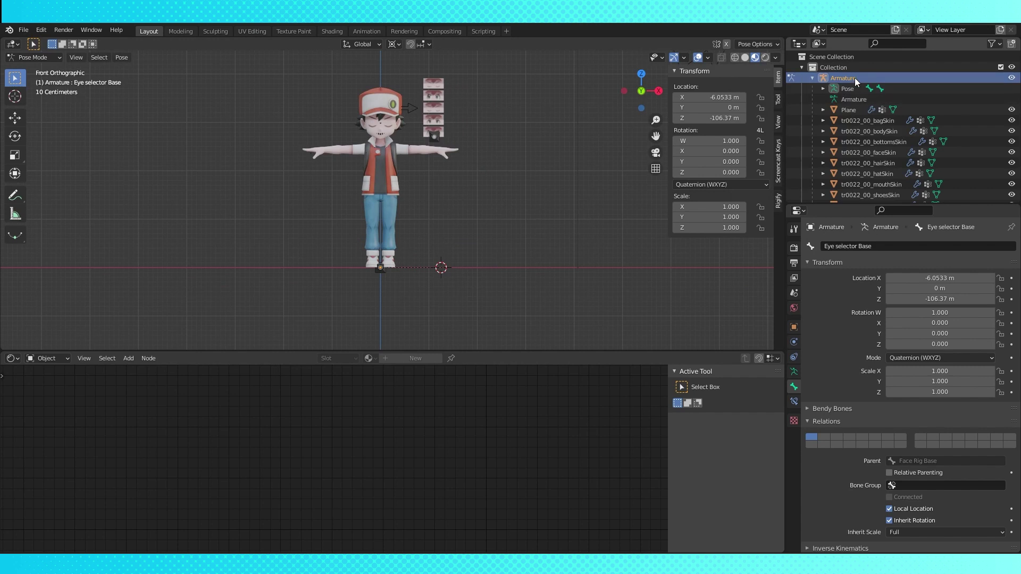
click(857, 109)
click(993, 44)
click(941, 78)
click(952, 78)
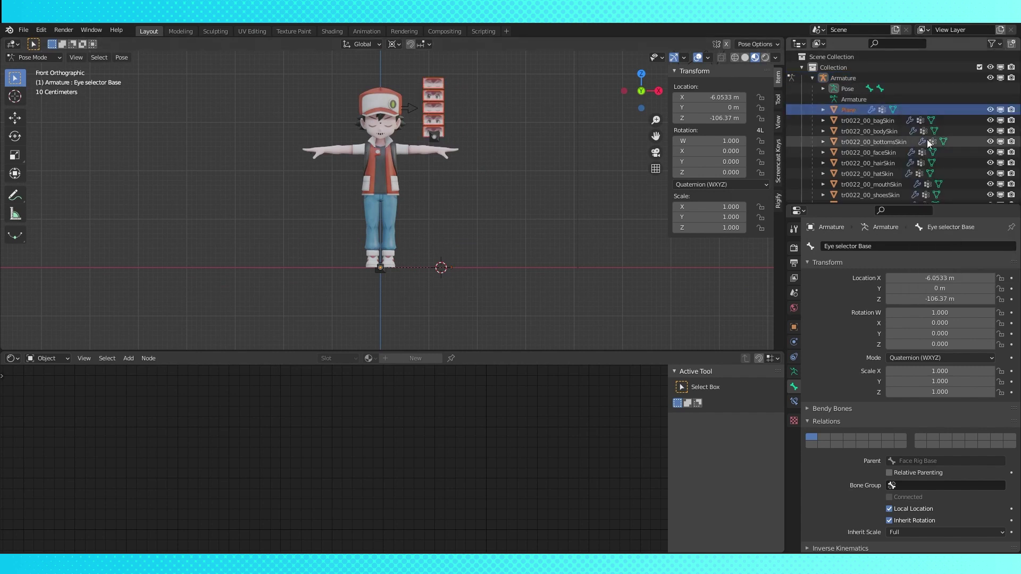
click(1011, 109)
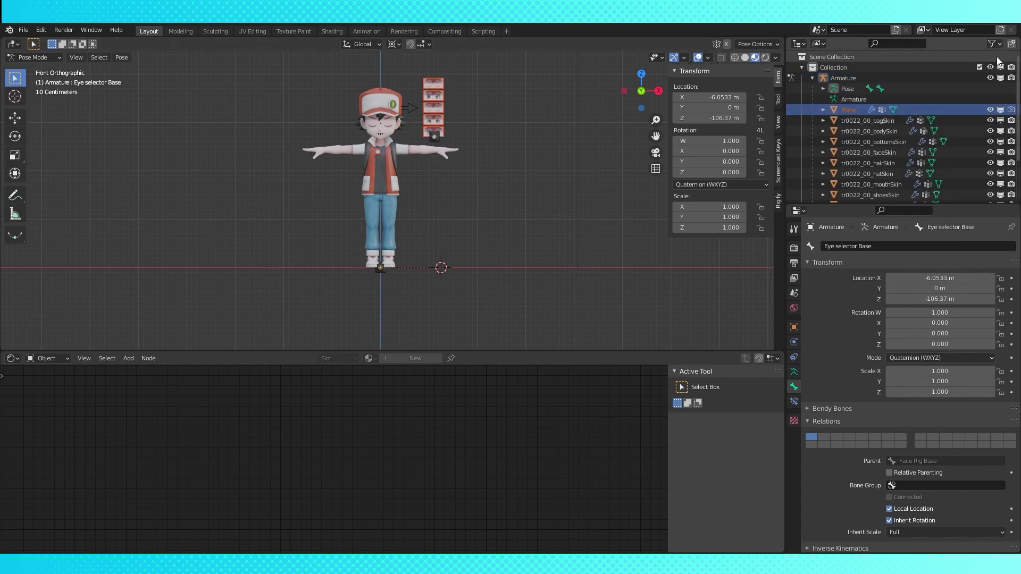
click(812, 77)
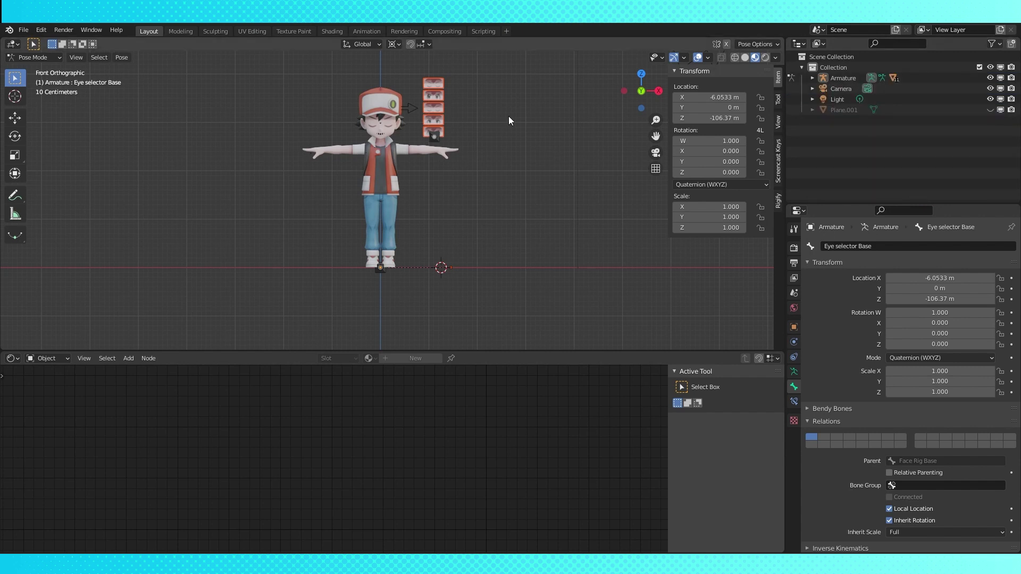
- Move the Eye selector arrow alongside the eye faces to test the texture switching on the character
shift+middle_drag(497, 113, 476, 167)
click(391, 164)
scroll(402, 150, up, 4)
key(g)
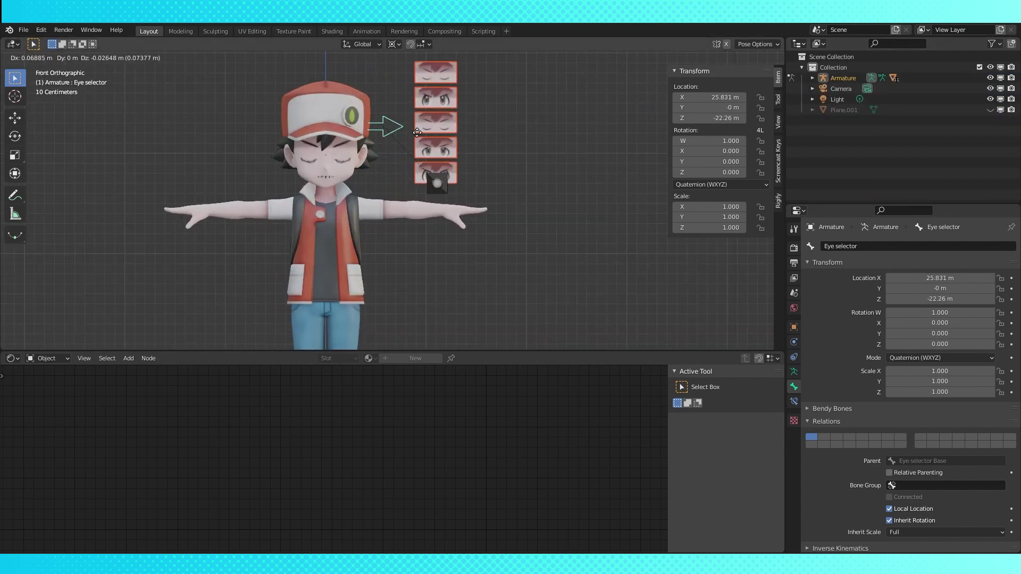
click(452, 171)
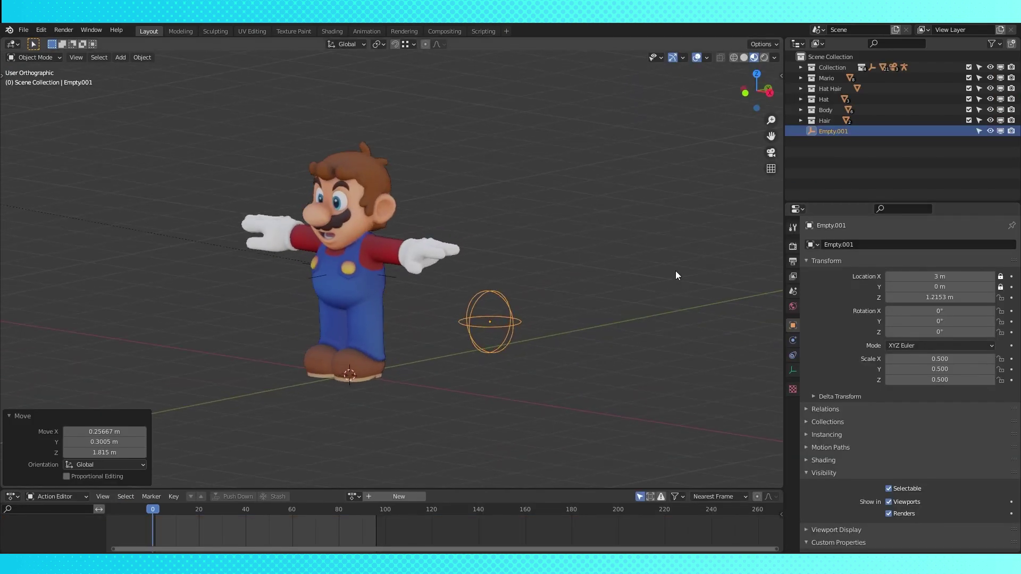
- In the Mario scene, lower Empty.001 to about -0.14 m on Z to test the hat switching, and advance to frame 2
middle_drag(677, 275, 652, 279)
key(g)
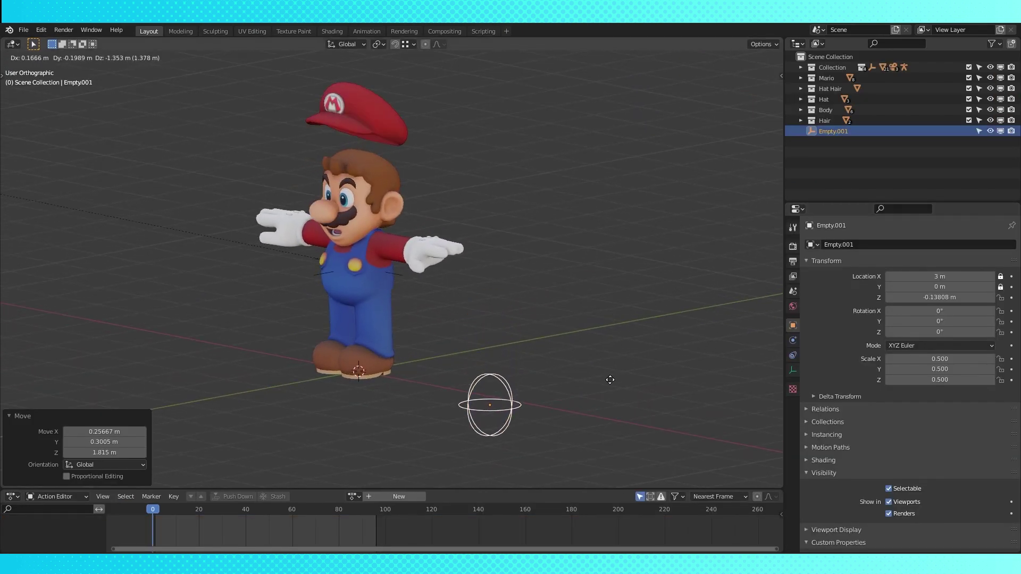
click(610, 379)
middle_drag(610, 380, 592, 364)
key(Right)
key(Right)
- Move Empty.001 down to about -0.47 m on Z and back up to test the switching, and return to frame 0
mouse_move(613, 327)
middle_down()
mouse_move(602, 324)
mouse_move(699, 312)
mouse_move(604, 326)
middle_up()
key(g)
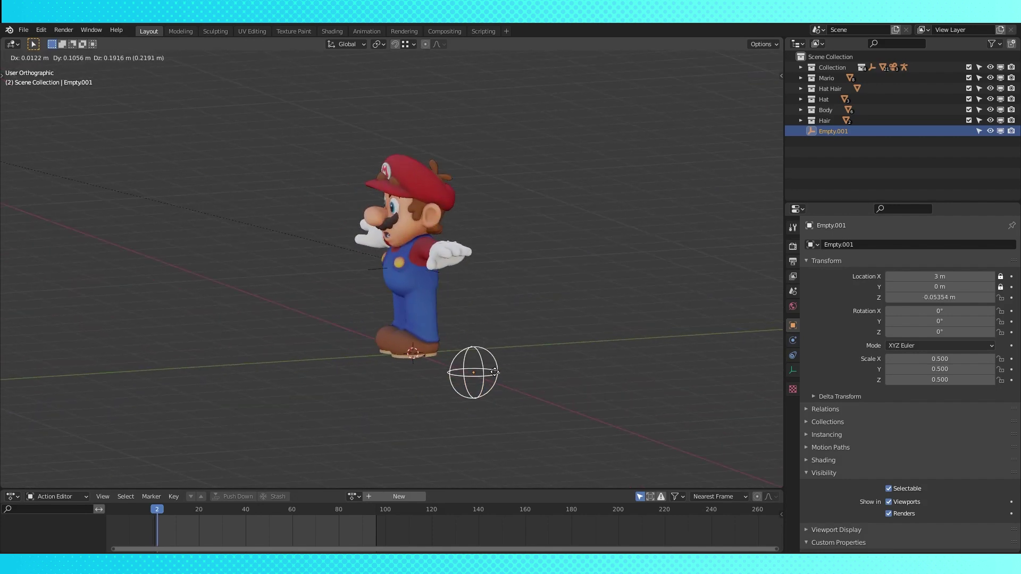
click(489, 403)
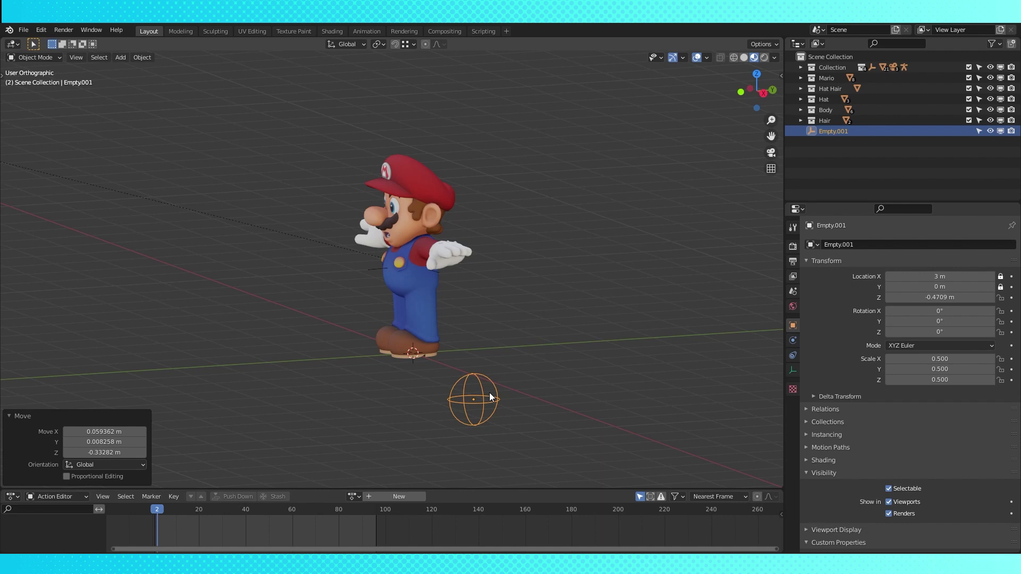
key(g)
click(504, 345)
key(Left)
key(Left)
mouse_move(581, 281)
middle_down()
mouse_move(607, 267)
mouse_move(624, 278)
mouse_move(586, 285)
middle_up()
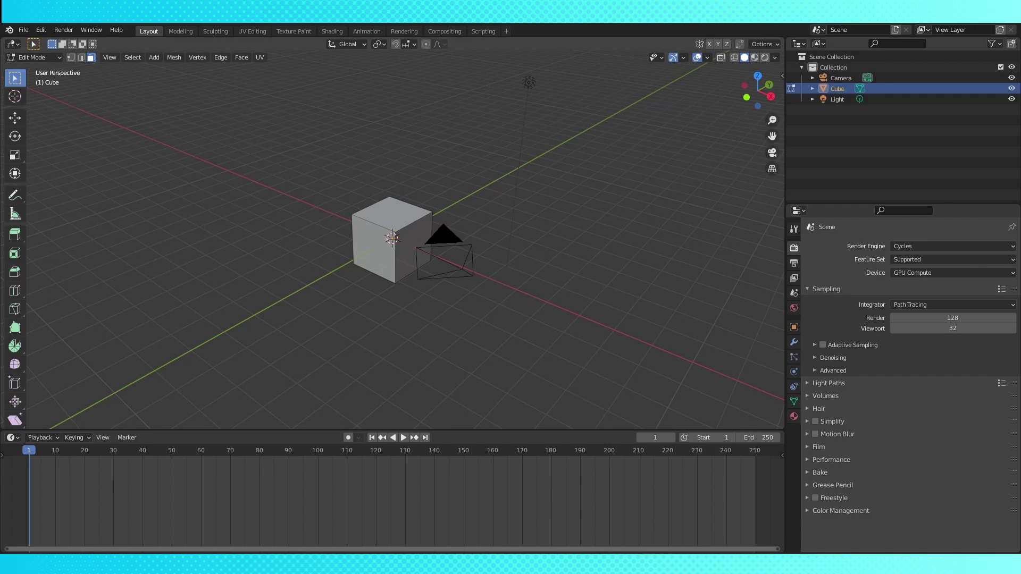
- In the default cube scene, create a new collection and put the Cube in it
right_click(833, 67)
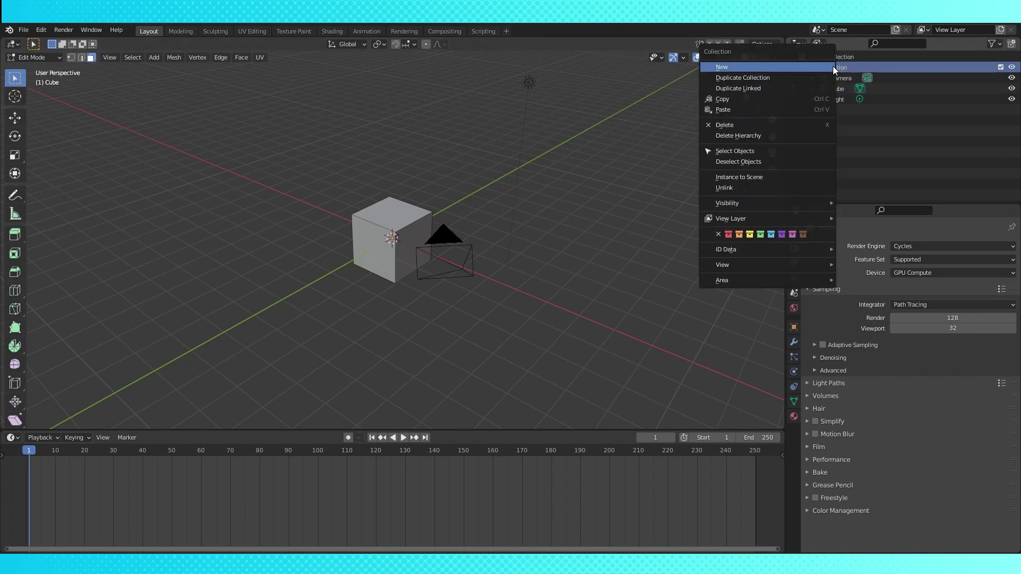
click(773, 68)
drag(842, 88, 844, 100)
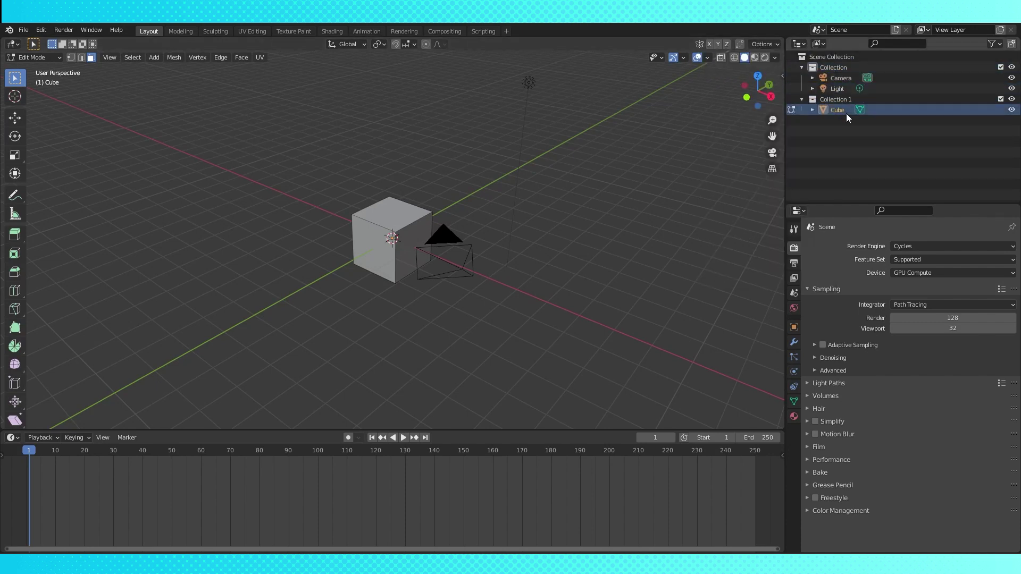
- In Object Mode with a front wireframe view, add a UV sphere, an ico sphere, a cylinder and a cone at the origin
key(Tab)
key(alt+a)
key(KP_1)
scroll(548, 260, up, 3)
key(shift+z)
key(shift+a)
mouse_move(510, 255)
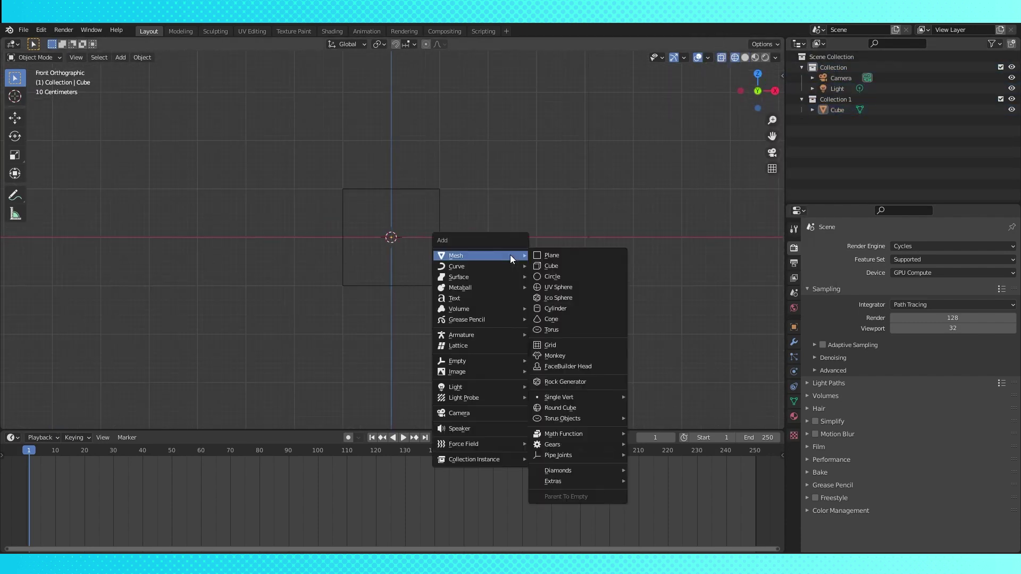
click(558, 289)
key(shift+a)
click(539, 299)
key(shift+a)
click(532, 310)
key(shift+a)
click(521, 306)
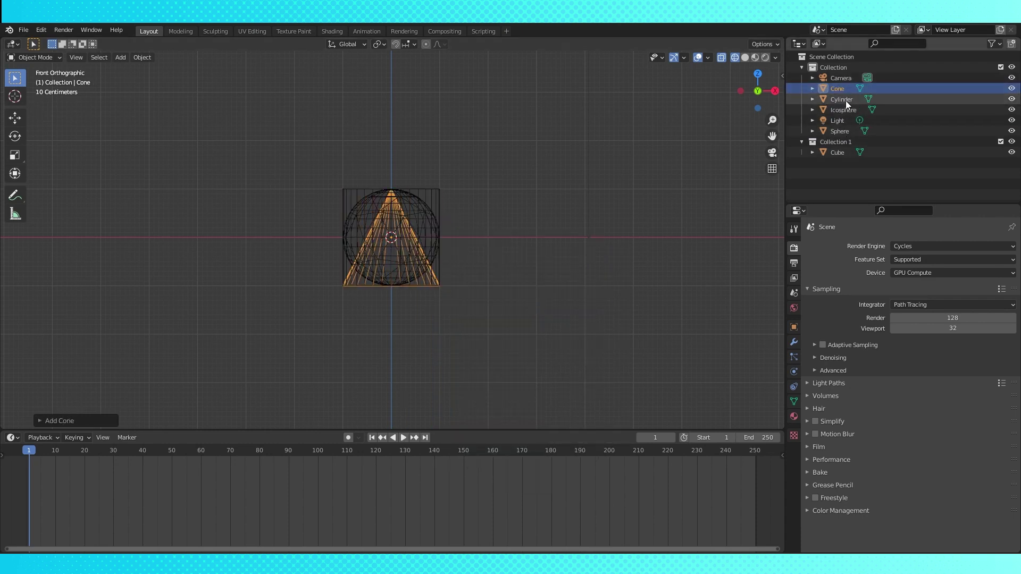
- Move the Sphere, Cylinder, Icosphere and Cone into Collection 1 with the Cube
drag(845, 100, 845, 142)
drag(845, 89, 846, 122)
drag(845, 89, 845, 110)
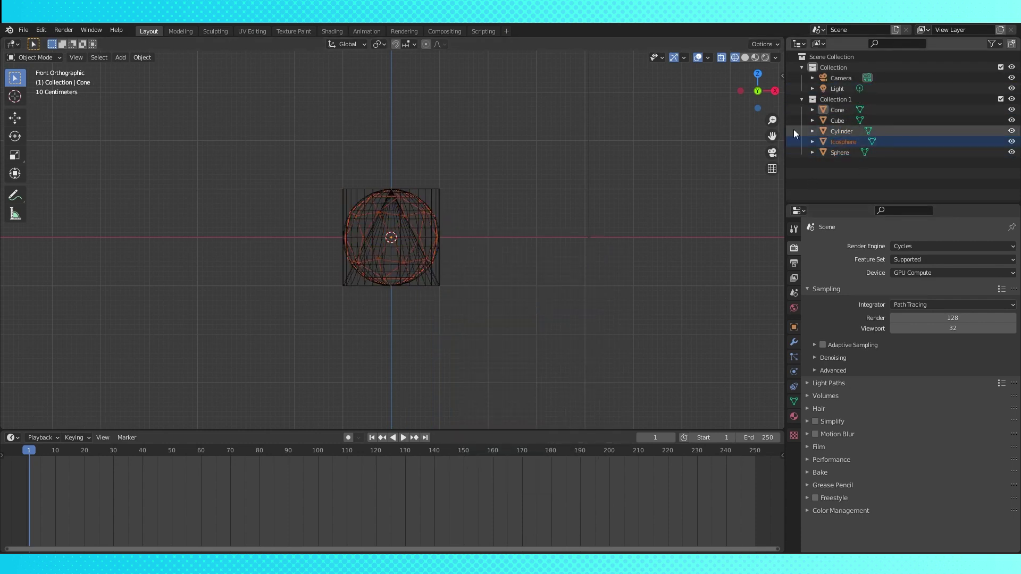
- Show the viewport and render toggles in the Outliner and add a driver to the Cube's Disable in Viewports property
click(1001, 45)
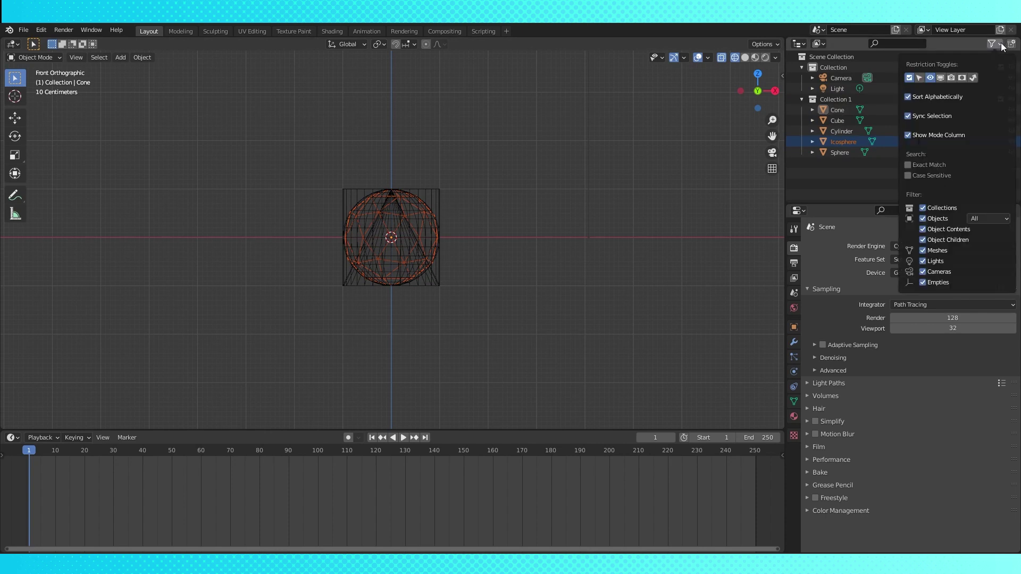
click(950, 78)
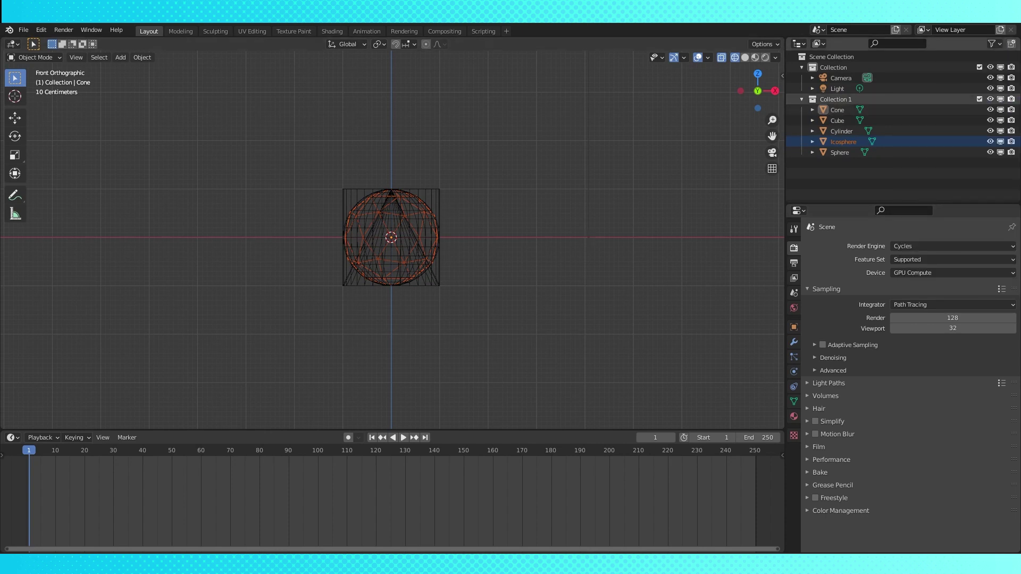
right_click(1002, 123)
click(942, 135)
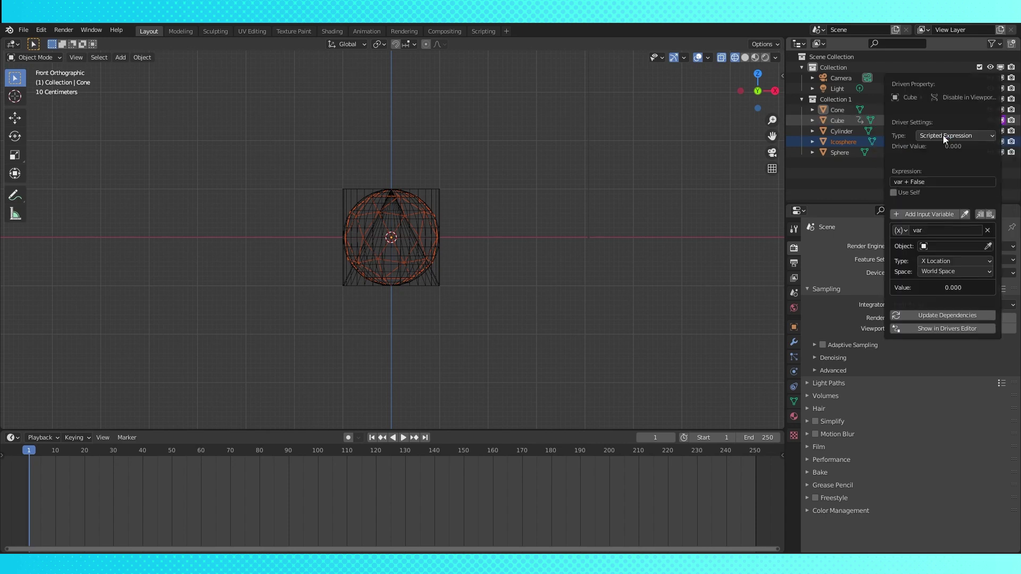
click(940, 184)
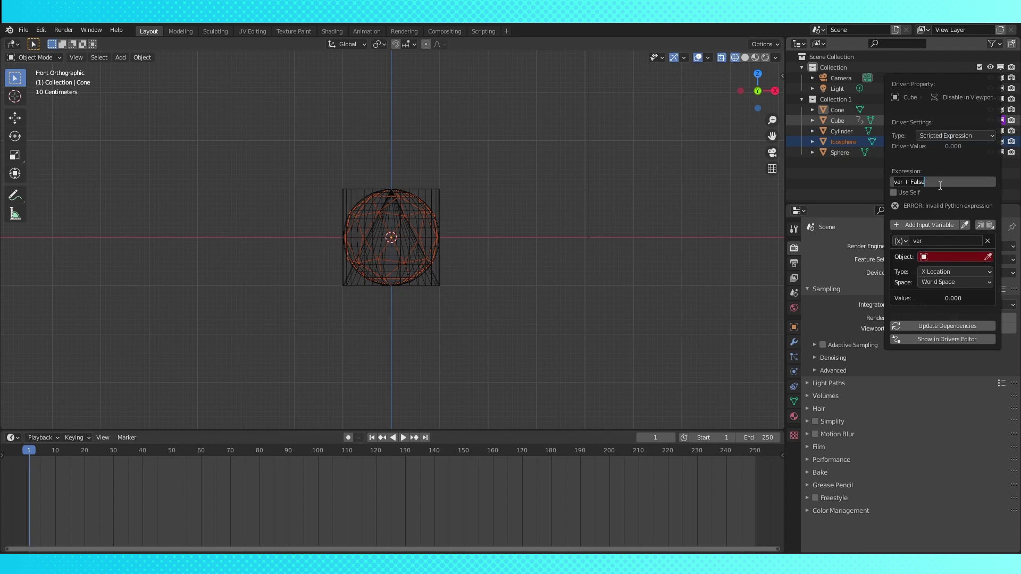
click(978, 260)
- Add a Plain Axes empty and move it 3 m along X
shift+middle_drag(542, 234, 508, 236)
key(shift+a)
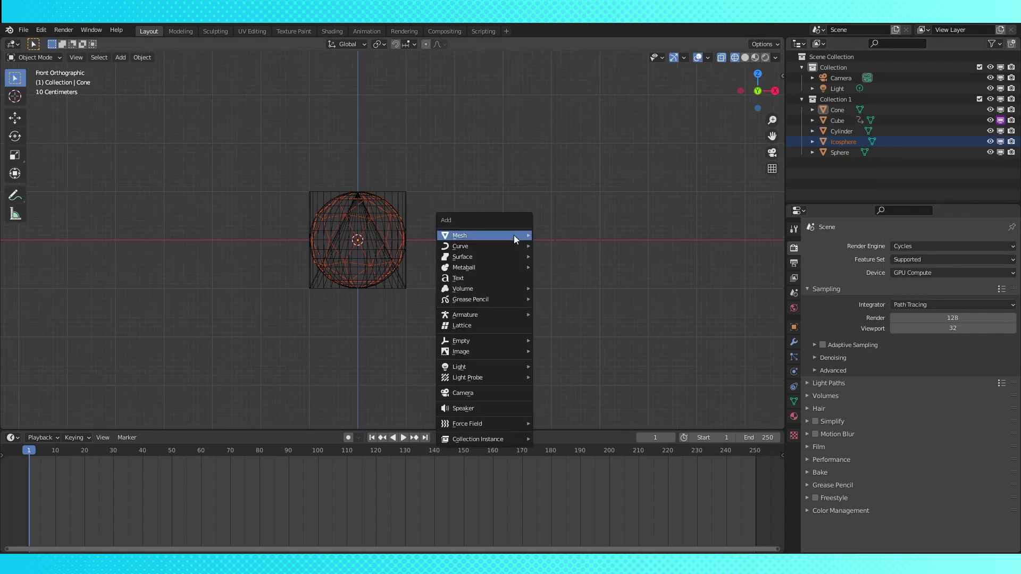
mouse_move(482, 341)
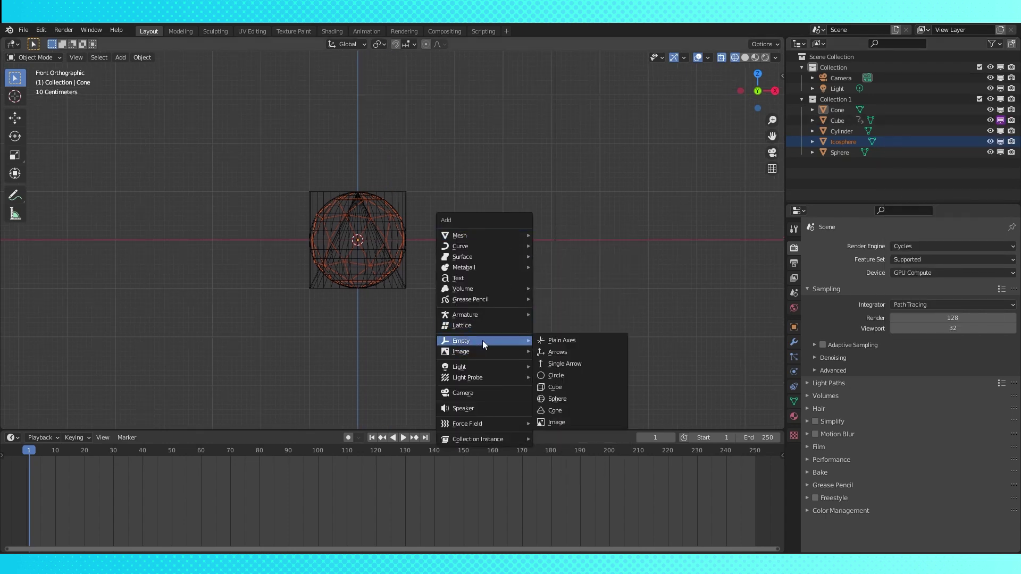
click(577, 341)
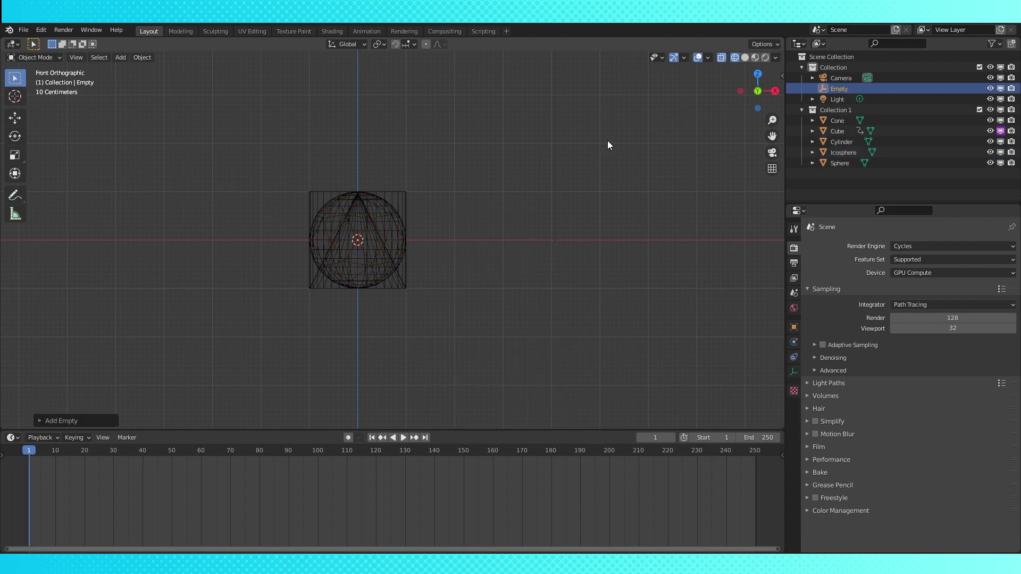
key(g)
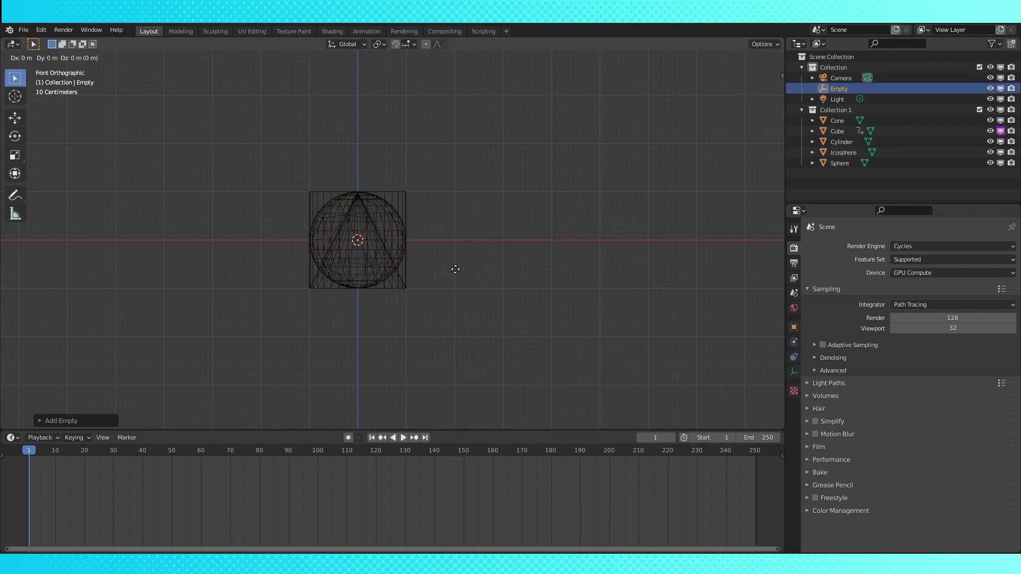
text(x3)
key(Return)
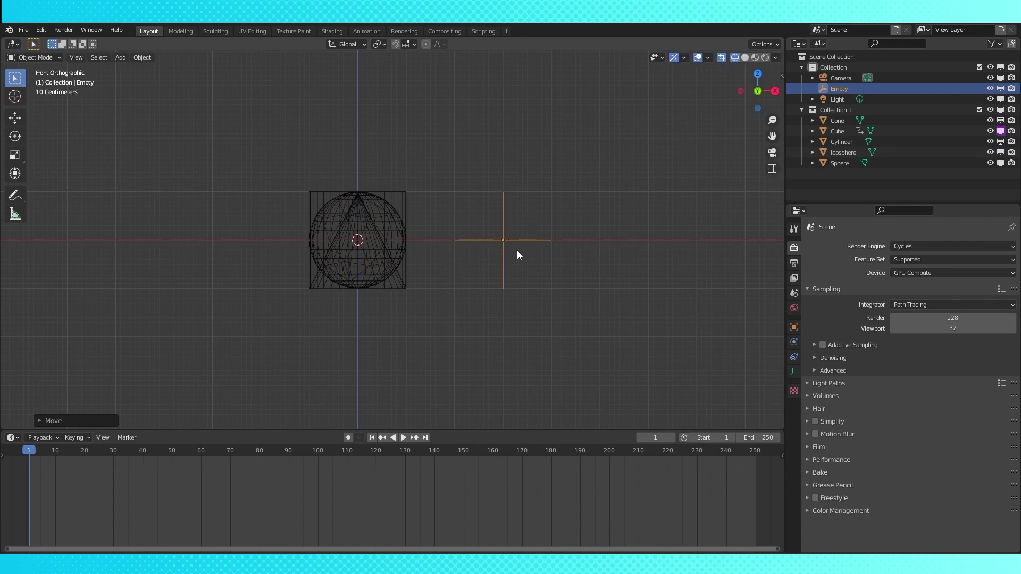
- Lock the Empty's X and Y location and test moving it vertically
key(g)
key(Escape)
key(n)
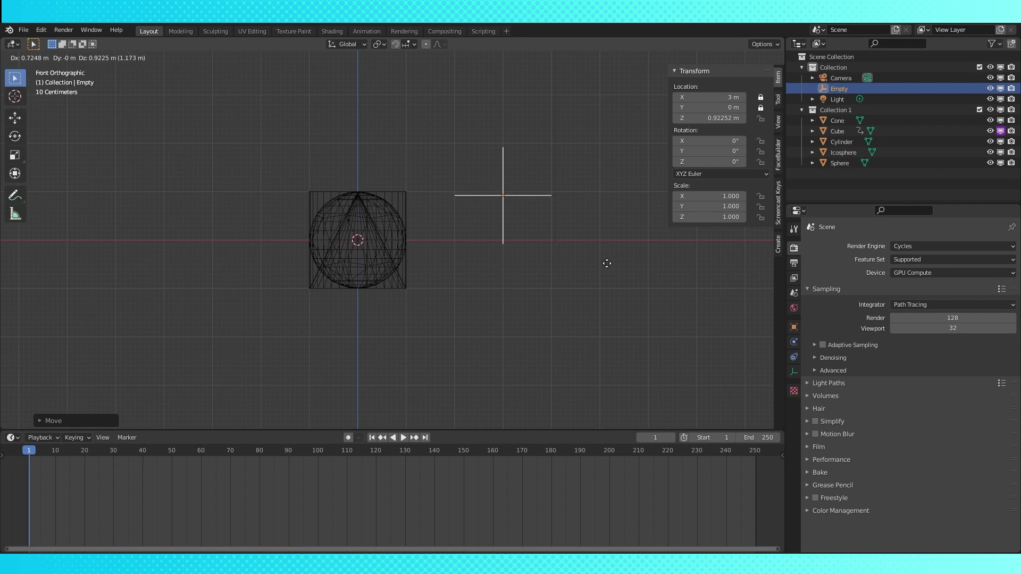
key(n)
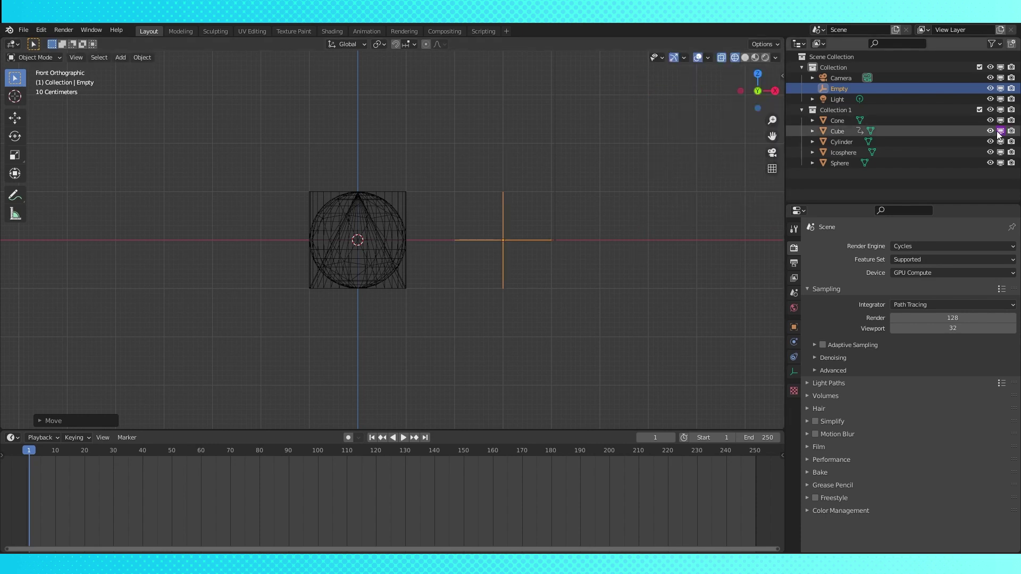
- Edit the Cube's Disable in Viewports driver so its variable reads the Empty's Z Location in World Space
right_click(999, 132)
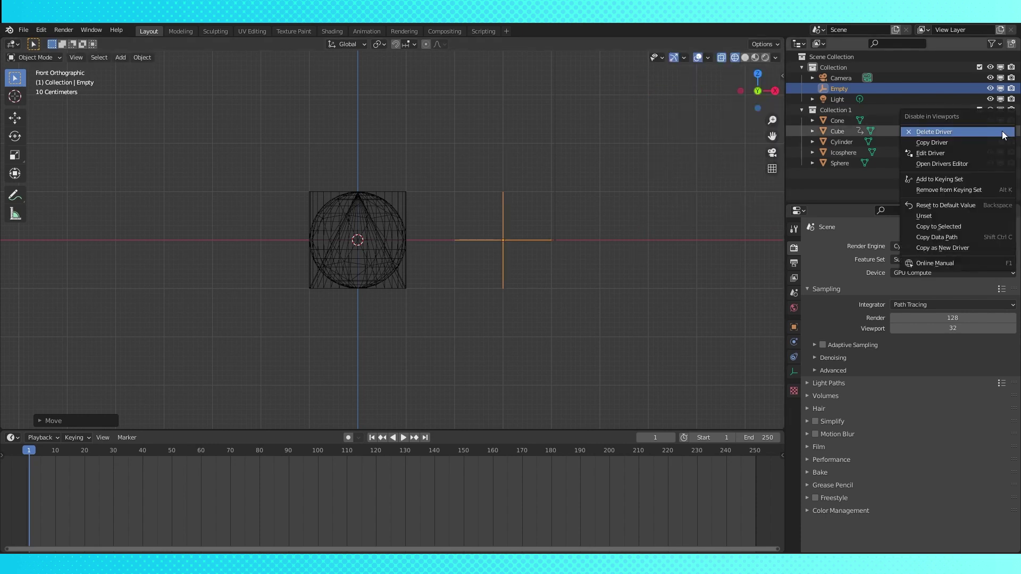
click(949, 154)
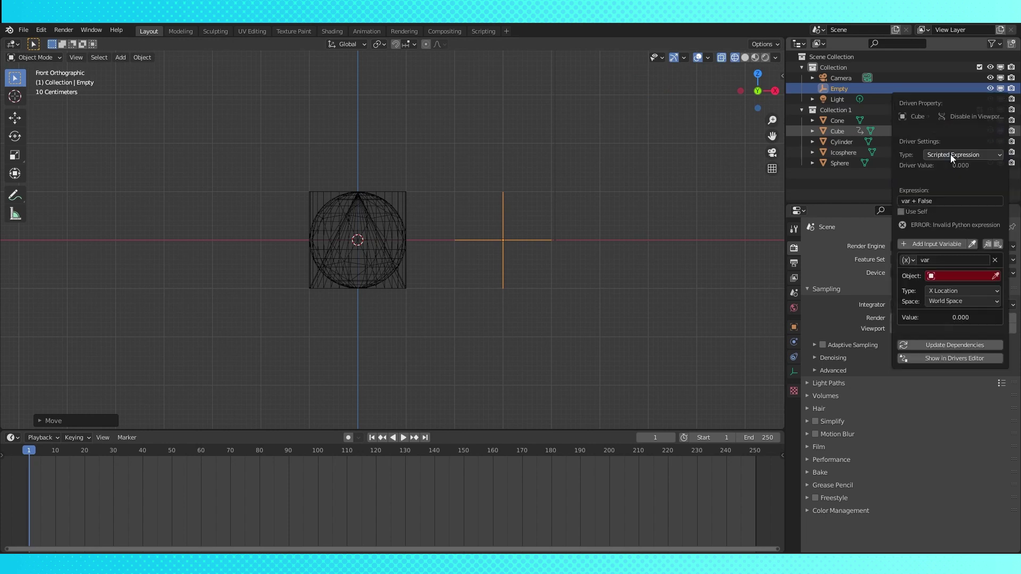
click(967, 275)
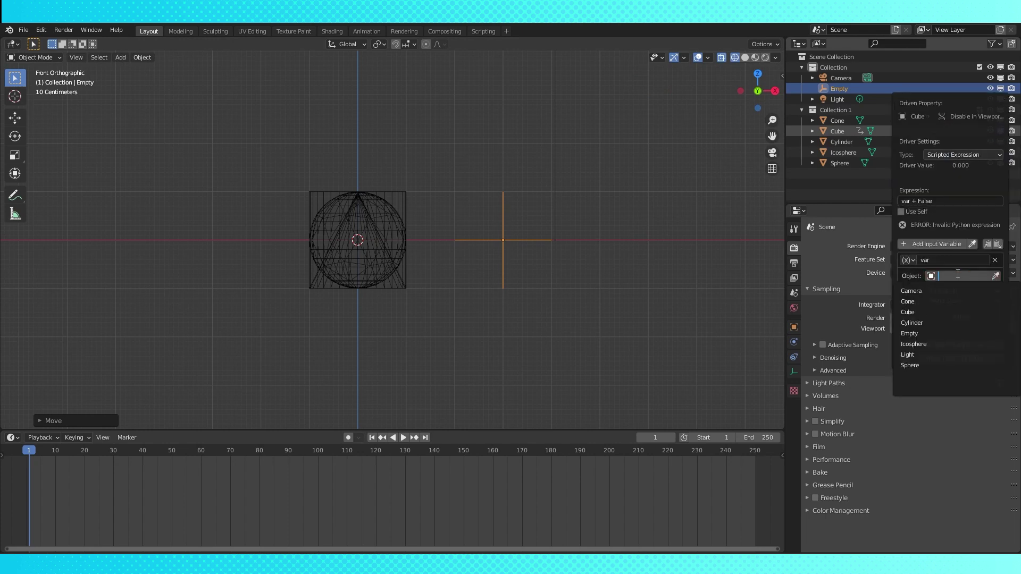
click(915, 333)
click(971, 281)
click(957, 302)
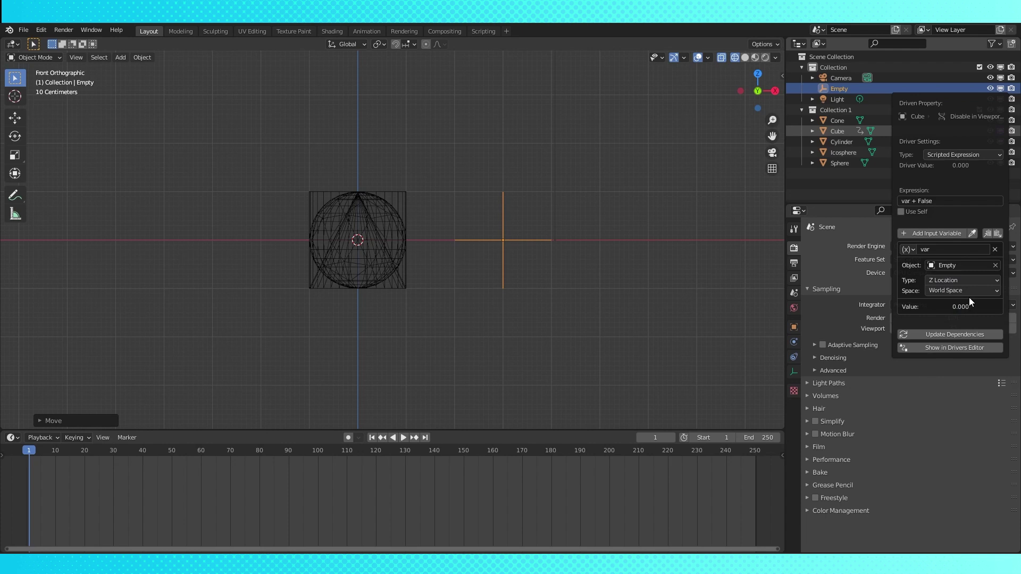
- Set the Cube driver's expression to 2*(var**2)-(2*var)+1
click(936, 201)
text(2*(va)
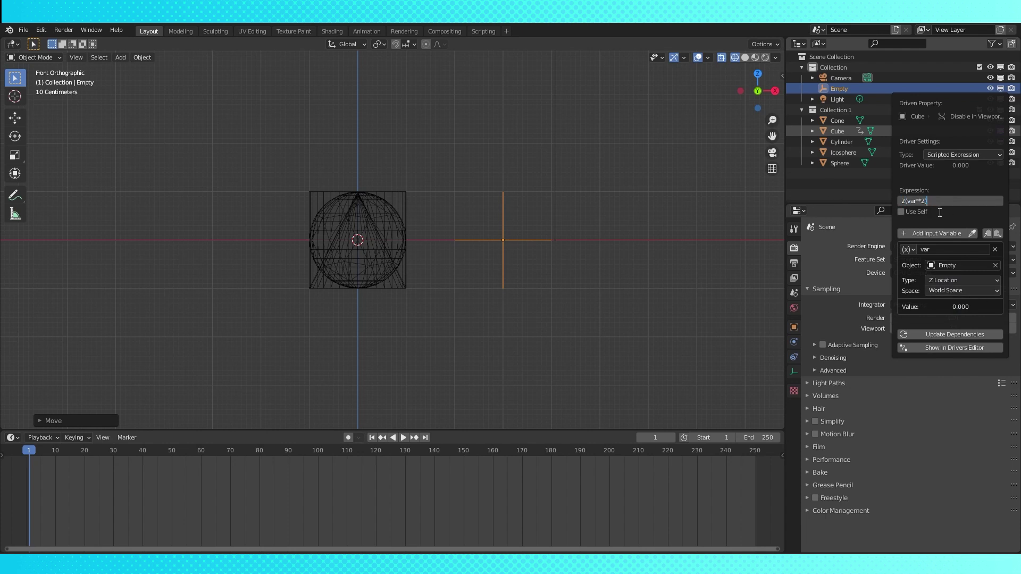
text(r**2)-(2*var)+1)
key(Return)
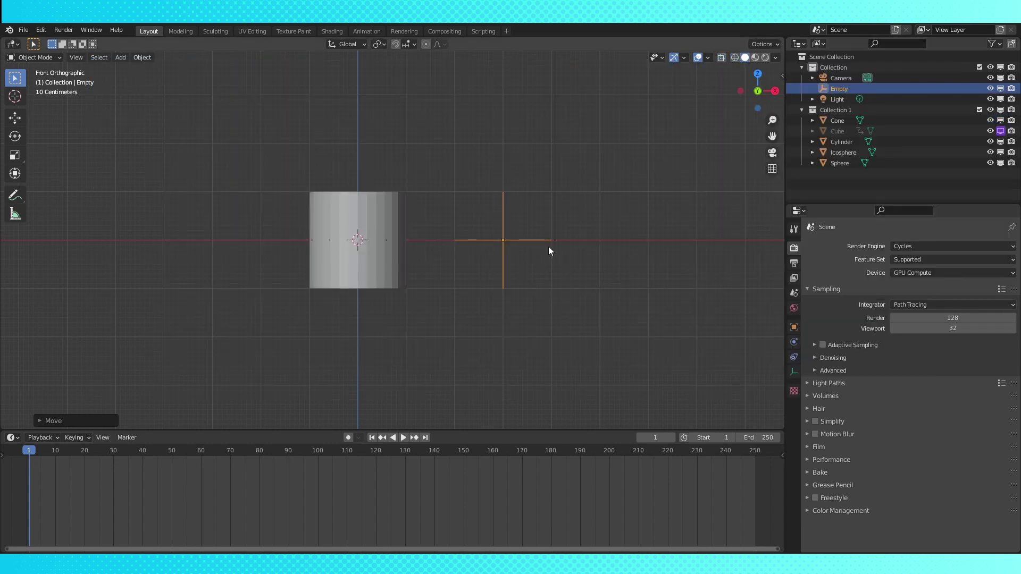
- Copy the Cube's Disable in Viewports driver and paste it onto the Cone's Disable in Viewports property
key(g)
right_click(576, 226)
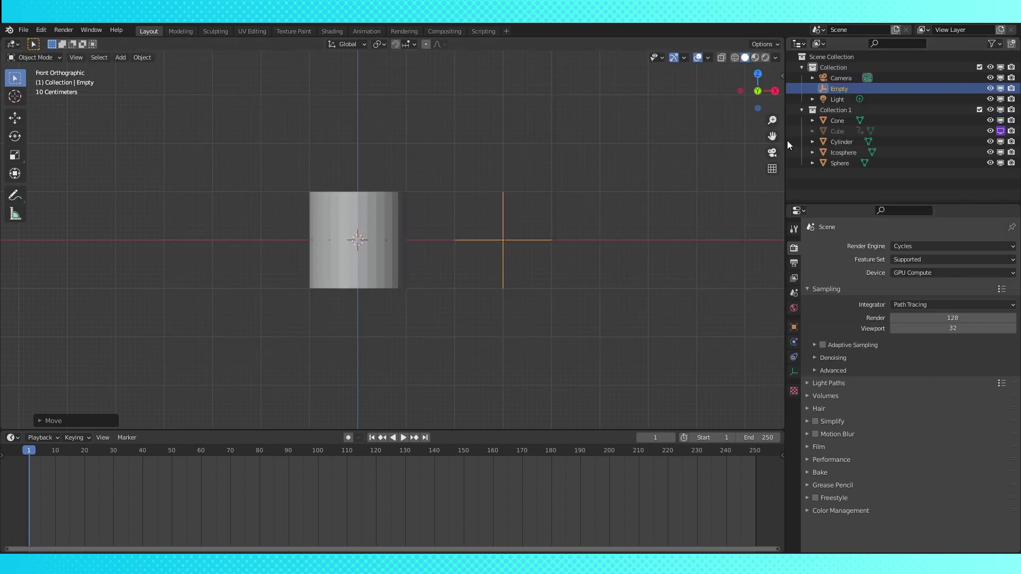
right_click(998, 132)
key(Escape)
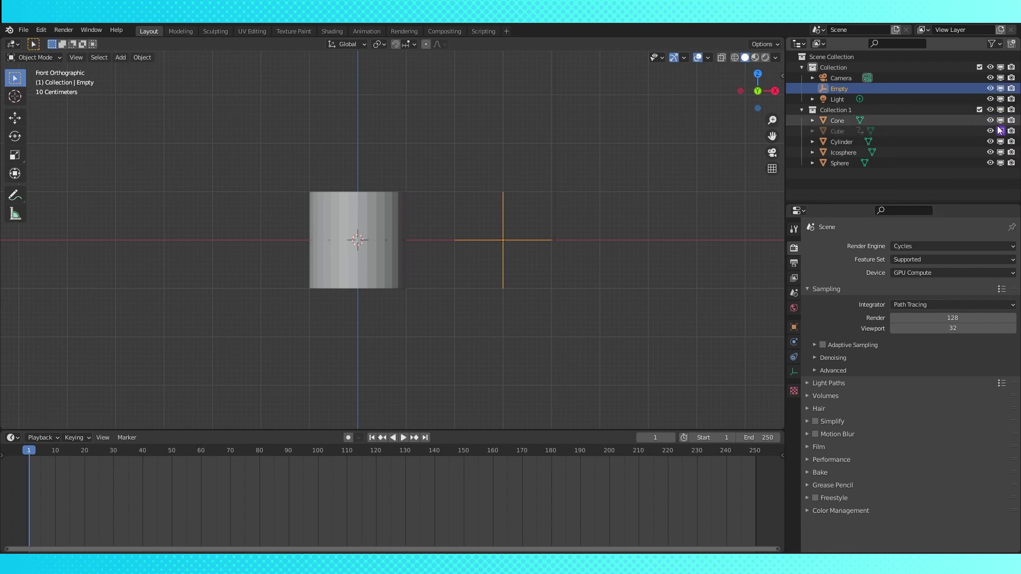
right_click(1002, 128)
click(935, 149)
right_click(1001, 121)
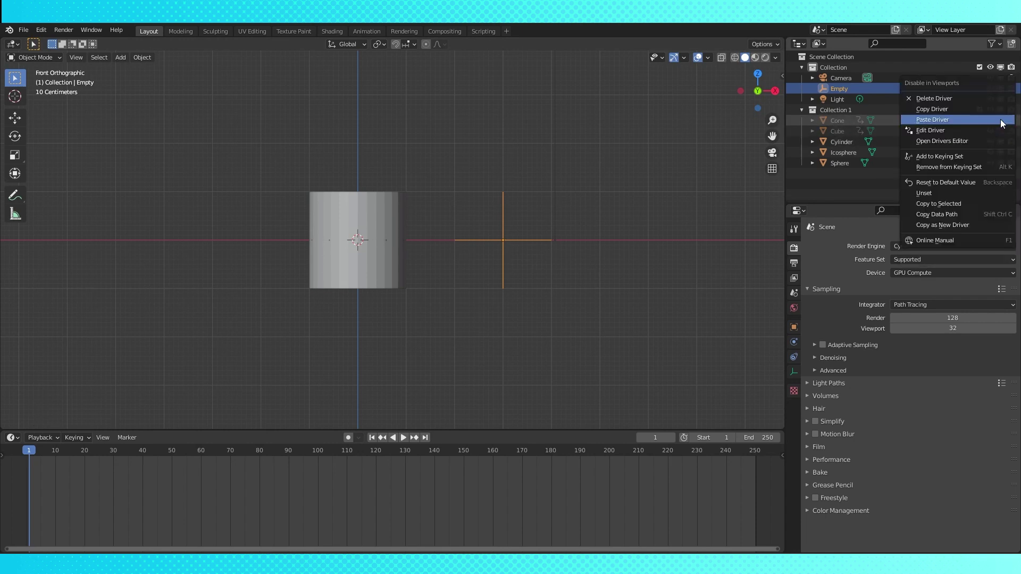
- Set the Cone driver's expression to 2*(var**2)-(6*var)+5
click(955, 135)
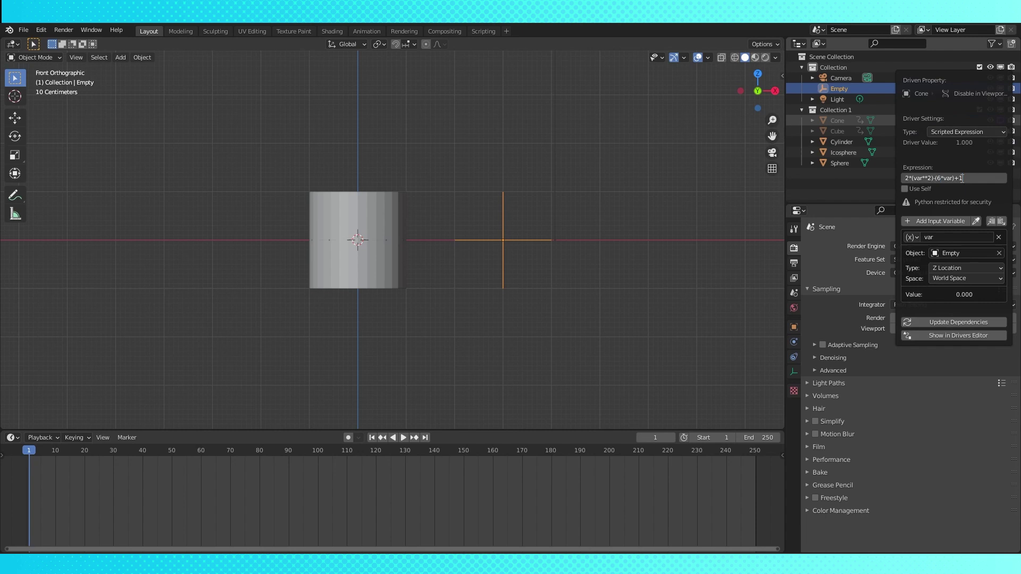
text(5)
key(Return)
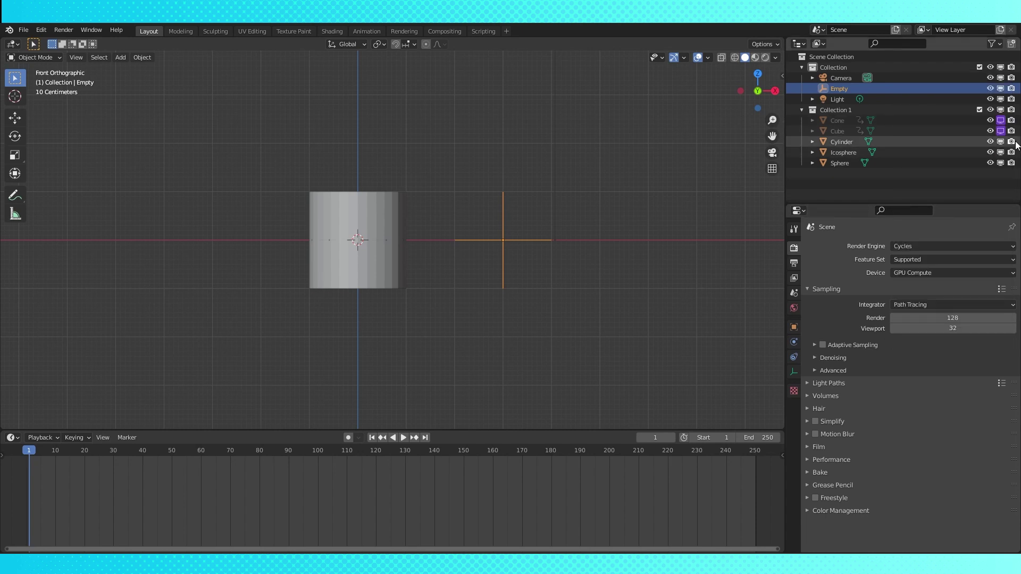
- Paste the driver onto the Cylinder's Disable in Viewports property and set its expression to 2*(var**2)-(10*var)+13
right_click(1001, 142)
click(978, 160)
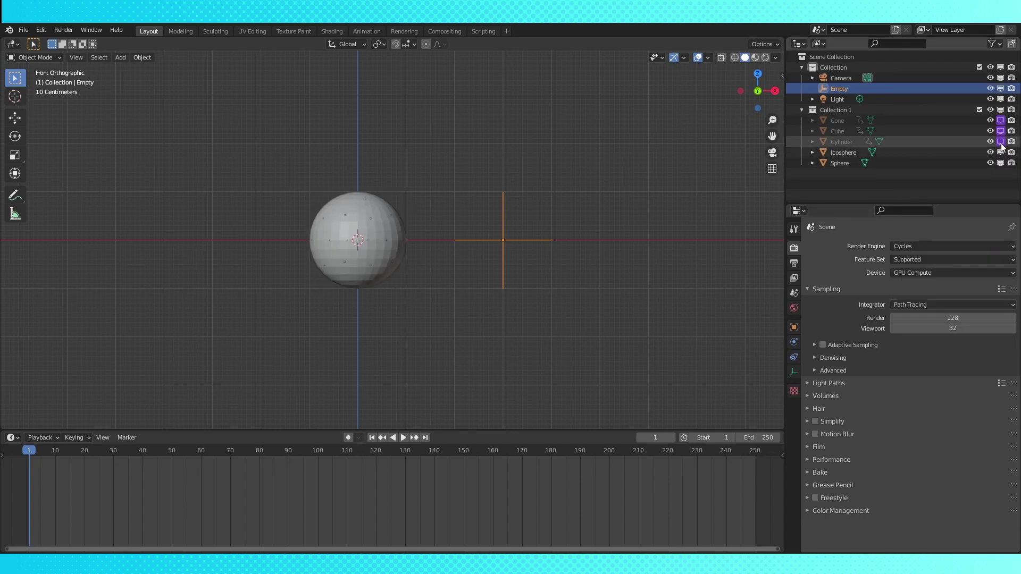
right_click(1002, 147)
click(963, 157)
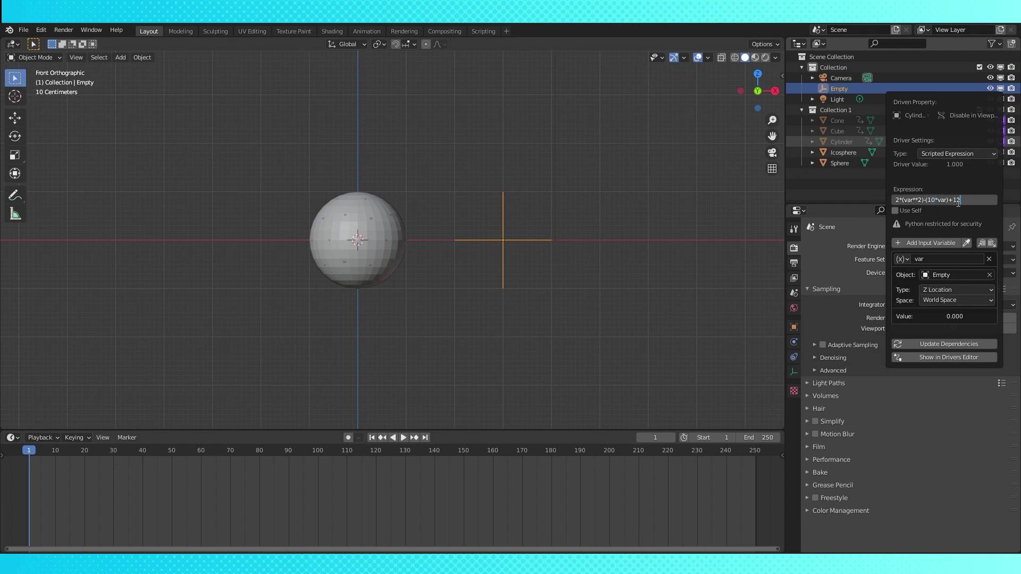
key(BackSpace)
text(3)
key(Return)
- Paste the driver onto the Icosphere's Disable in Viewports property and set its expression to 2*(var**2)-(14*var)+25
right_click(999, 154)
click(987, 178)
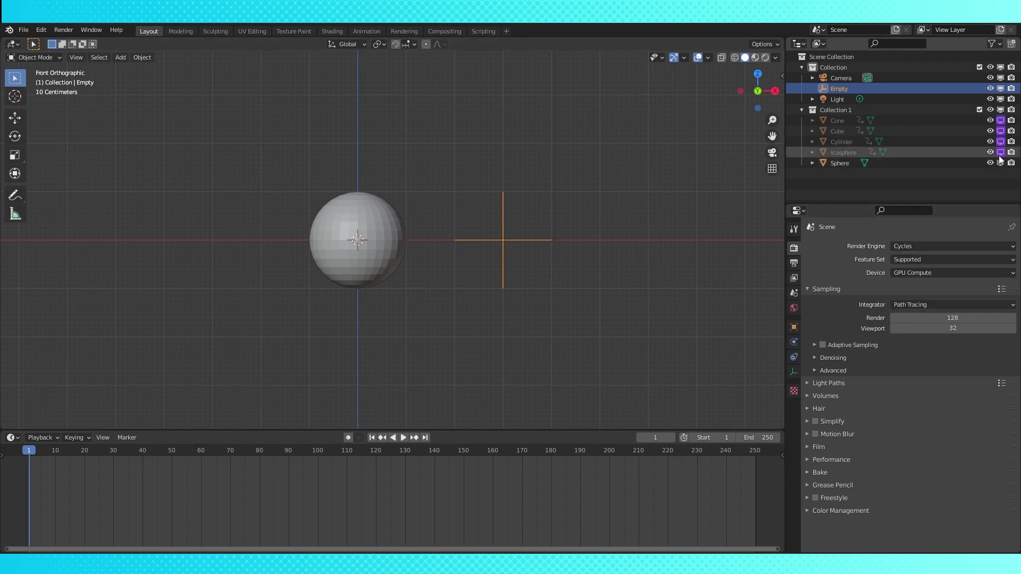
right_click(999, 156)
click(964, 162)
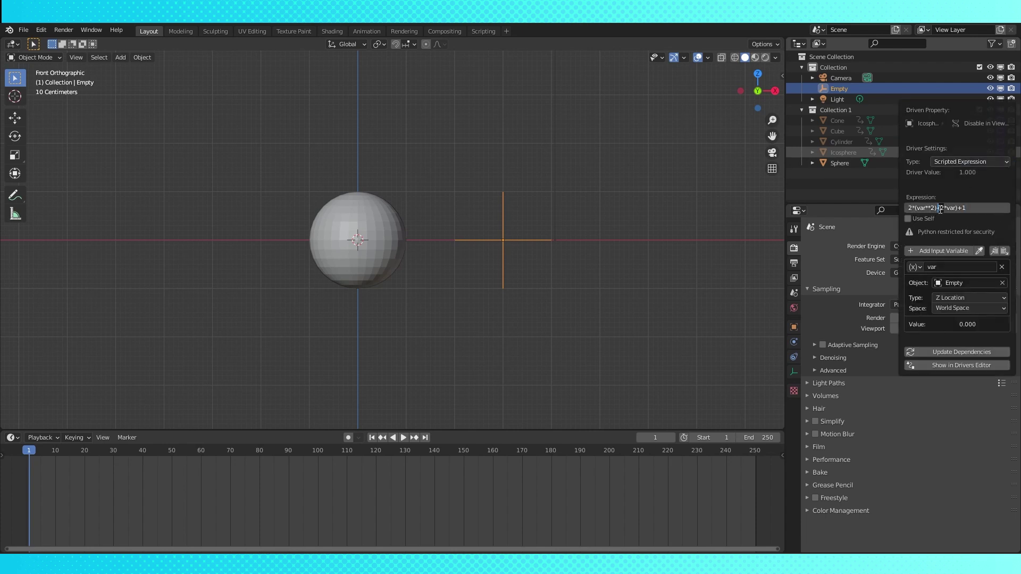
text(14)
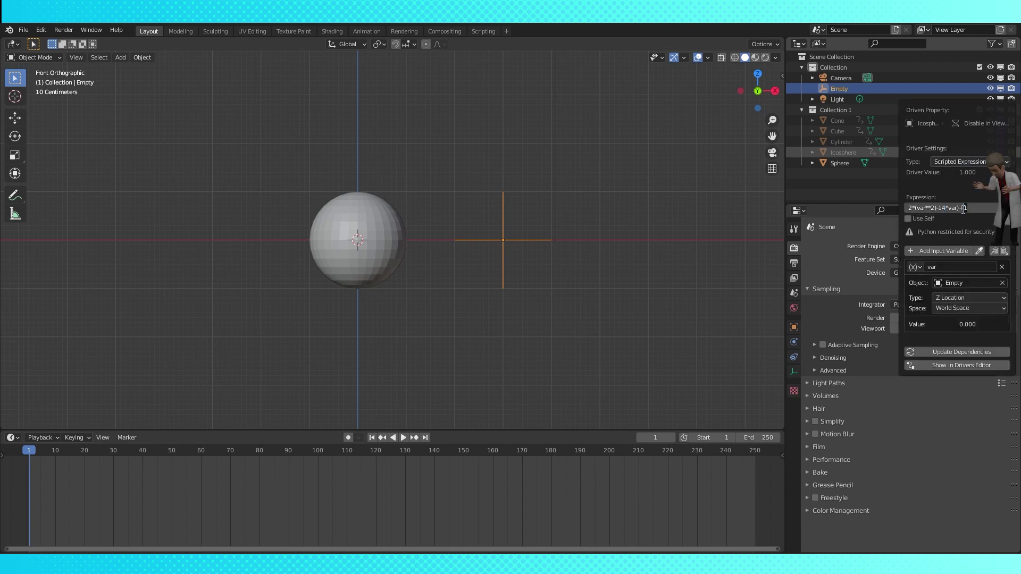
key(BackSpace)
text(25)
key(Return)
right_click(999, 153)
click(965, 159)
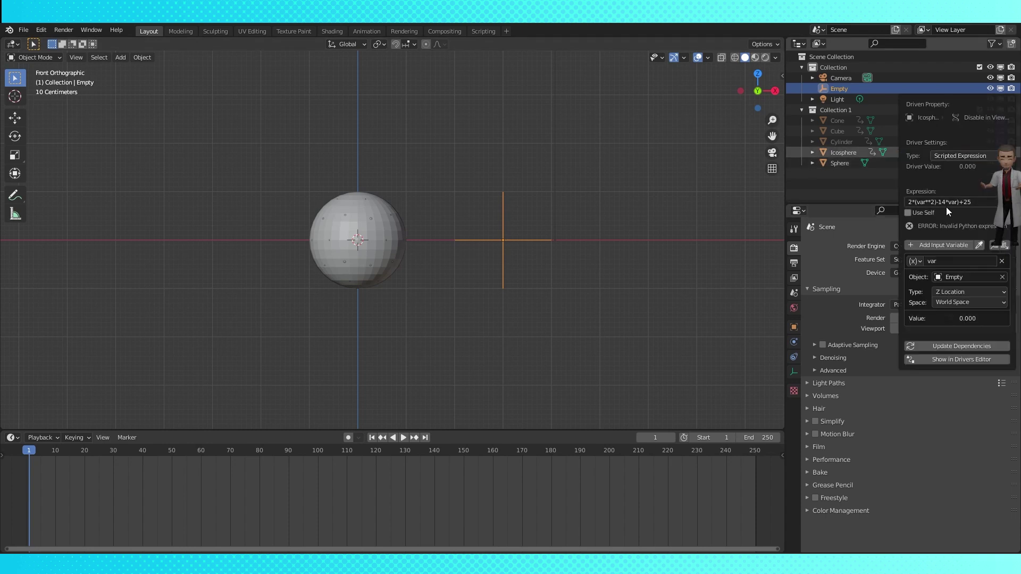
click(938, 202)
- Paste the driver onto the Sphere's Disable in Viewports property, change its linear term to (18*var) and update the constant
right_click(1000, 163)
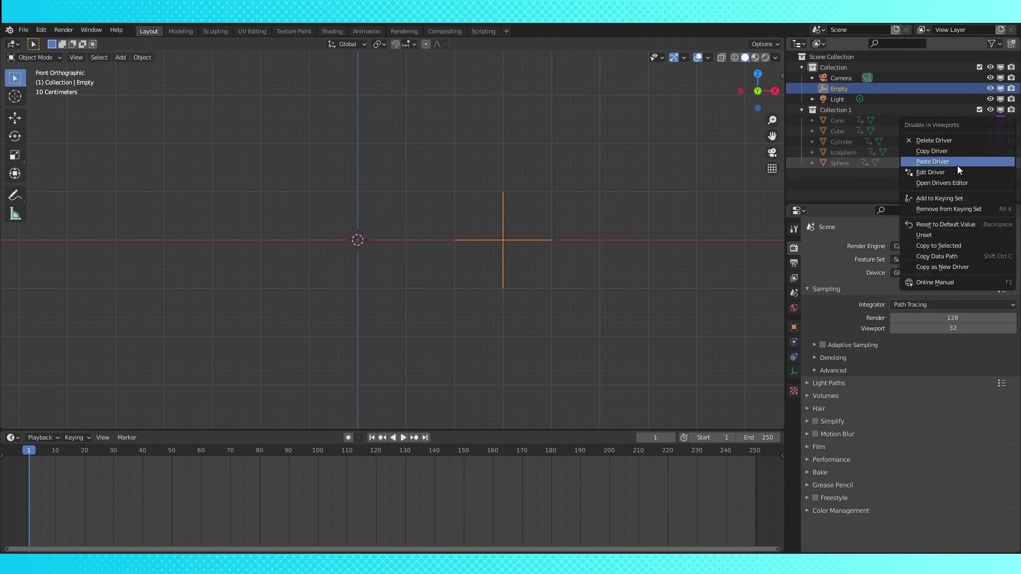
click(965, 169)
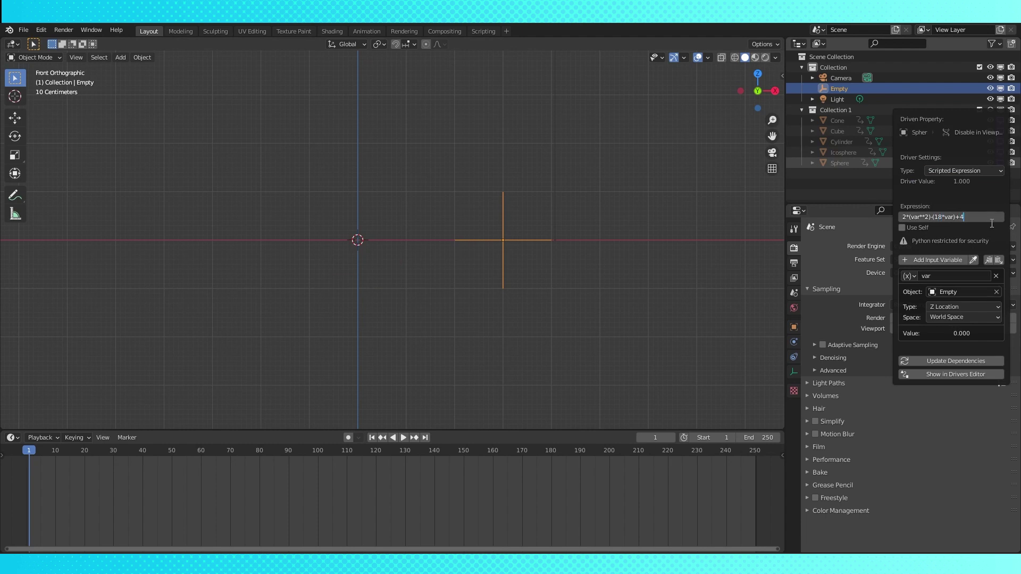
key(Return)
- Move the Empty vertically to test the switching between the five driven objects
scroll(503, 237, down, 2)
shift+middle_drag(519, 239, 516, 273)
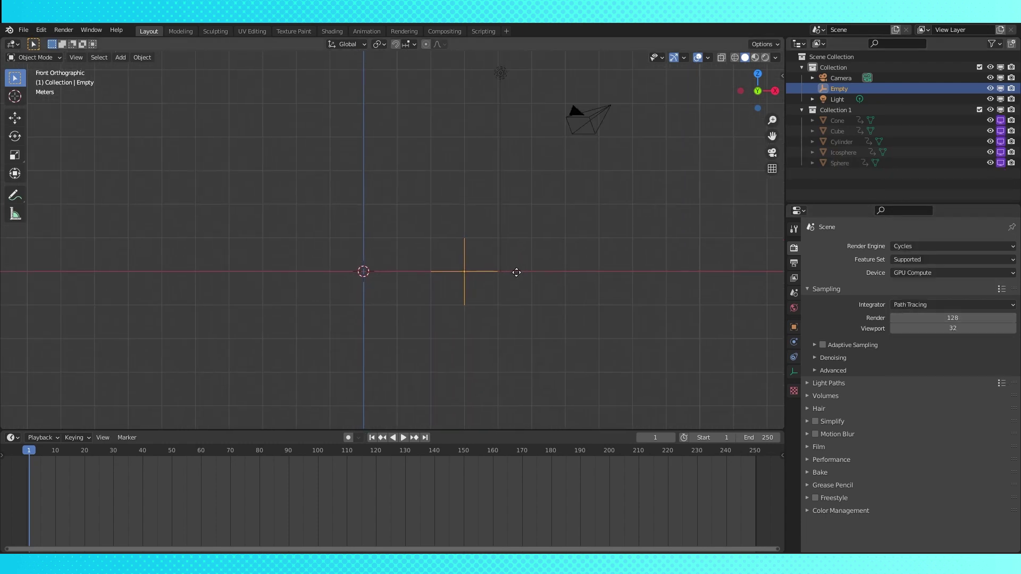
key(g)
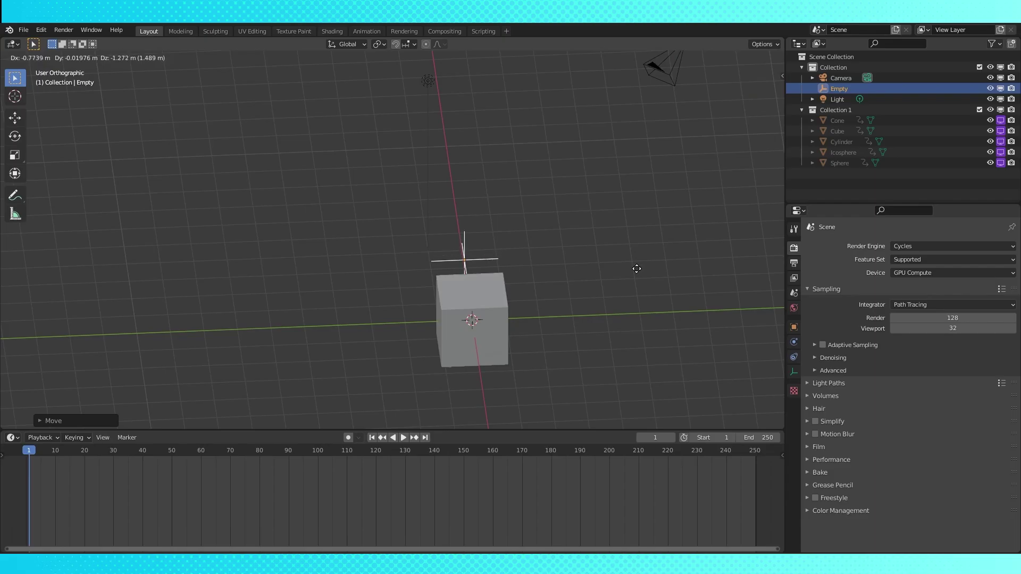
click(635, 200)
middle_drag(635, 200, 480, 204)
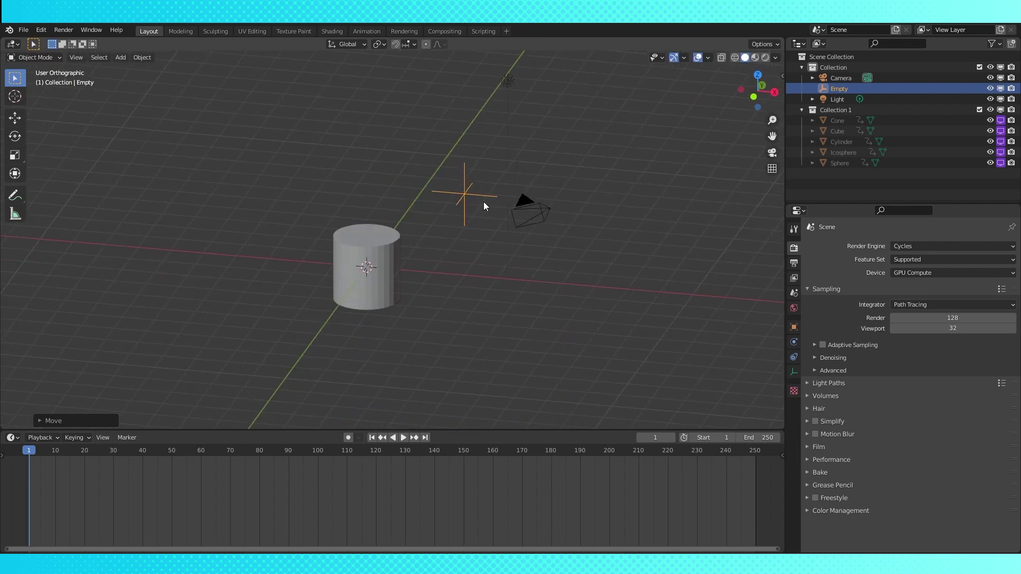